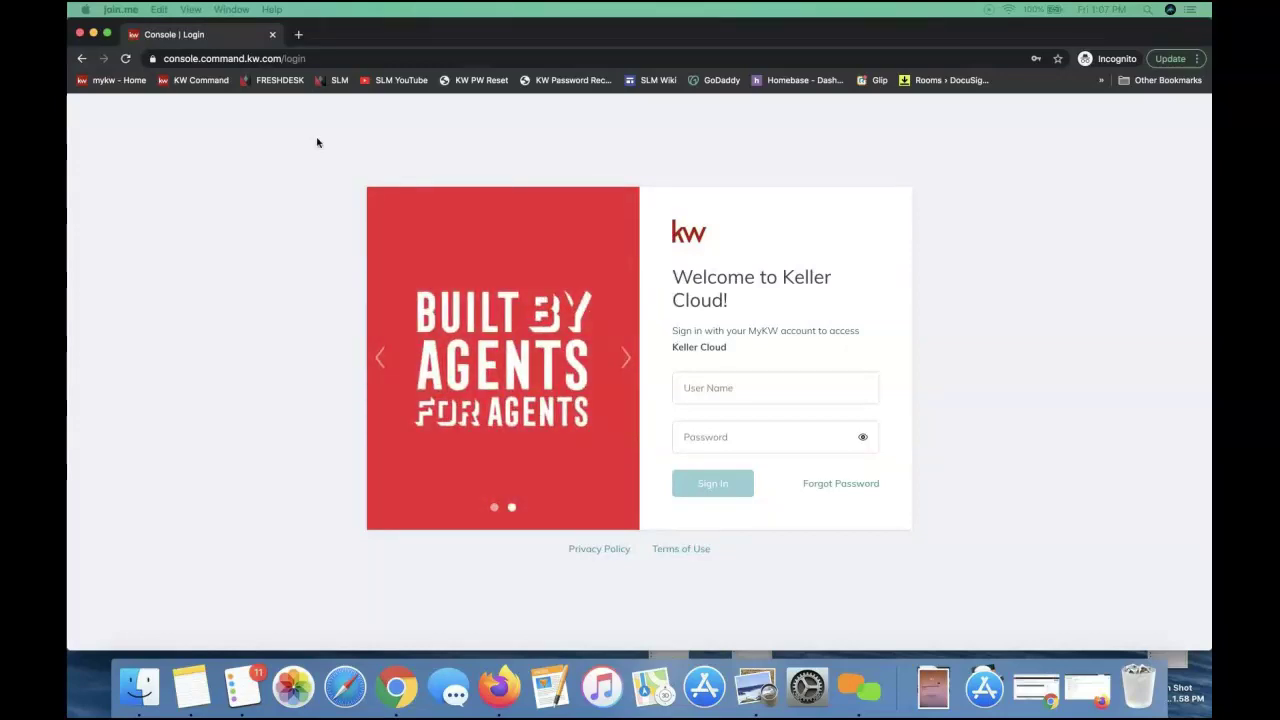
Load agent.kw.com in the browser
left_click(259, 60)
type("agent.kw.com")
key("Return")
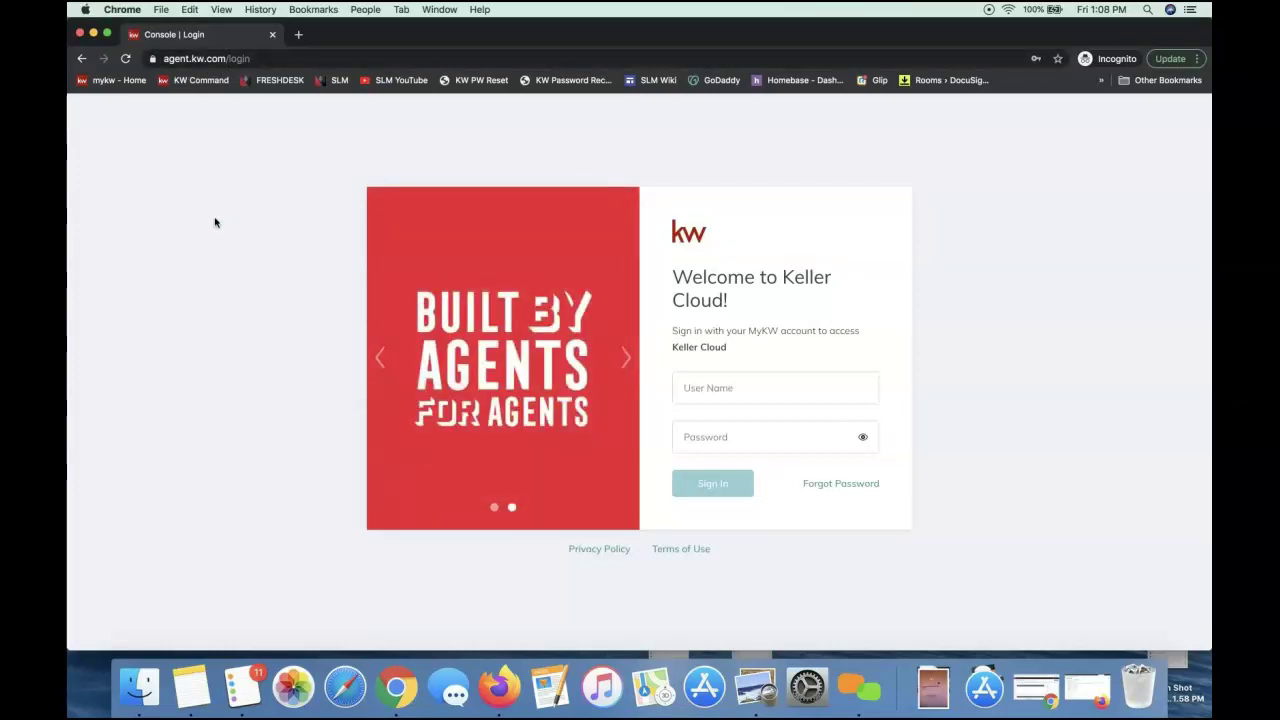
Sign in using the saved agent username from autofill
left_click(716, 382)
type("leah")
left_click(722, 424)
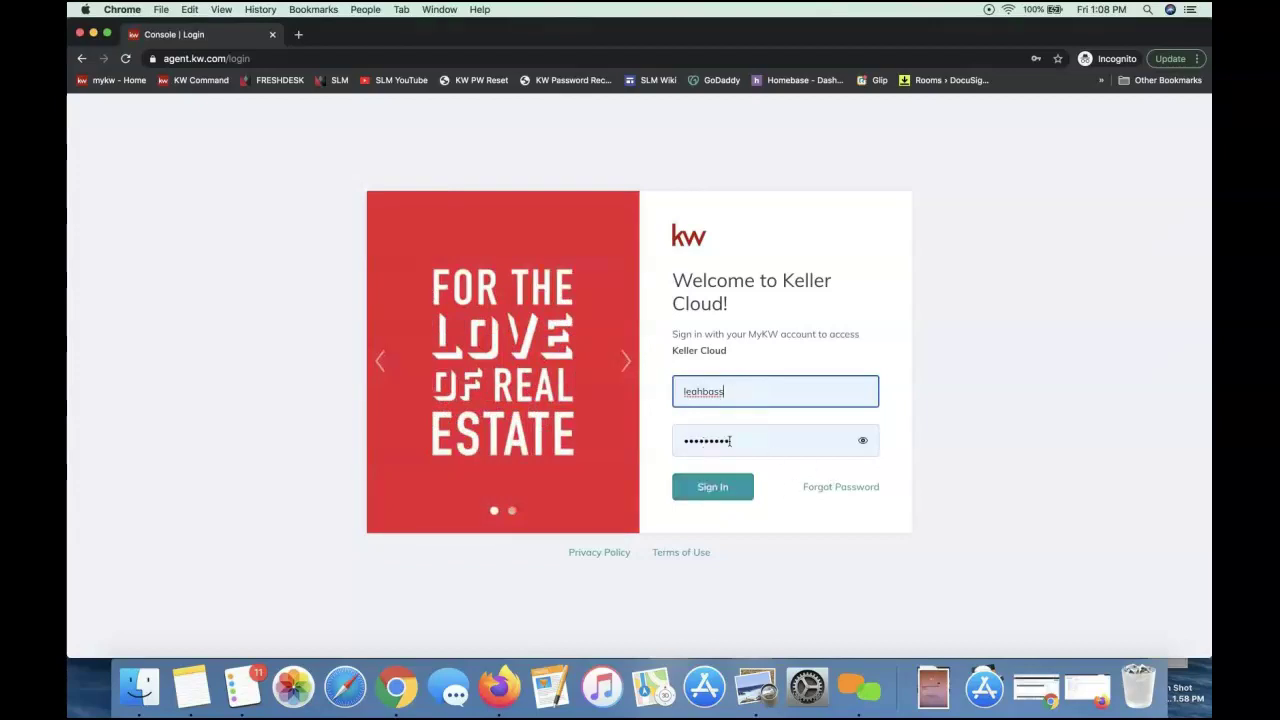
left_click(722, 497)
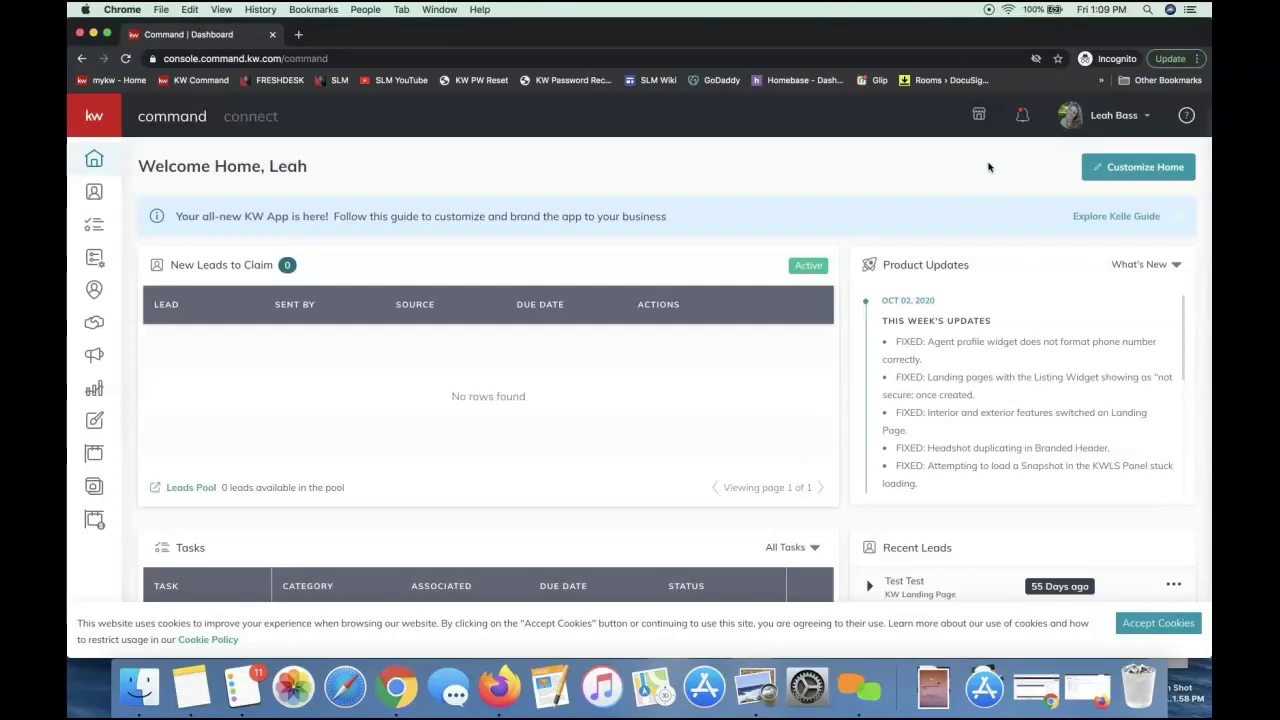
Go to Settings from the account menu and expand Connect Settings in the sidebar
left_click(1109, 118)
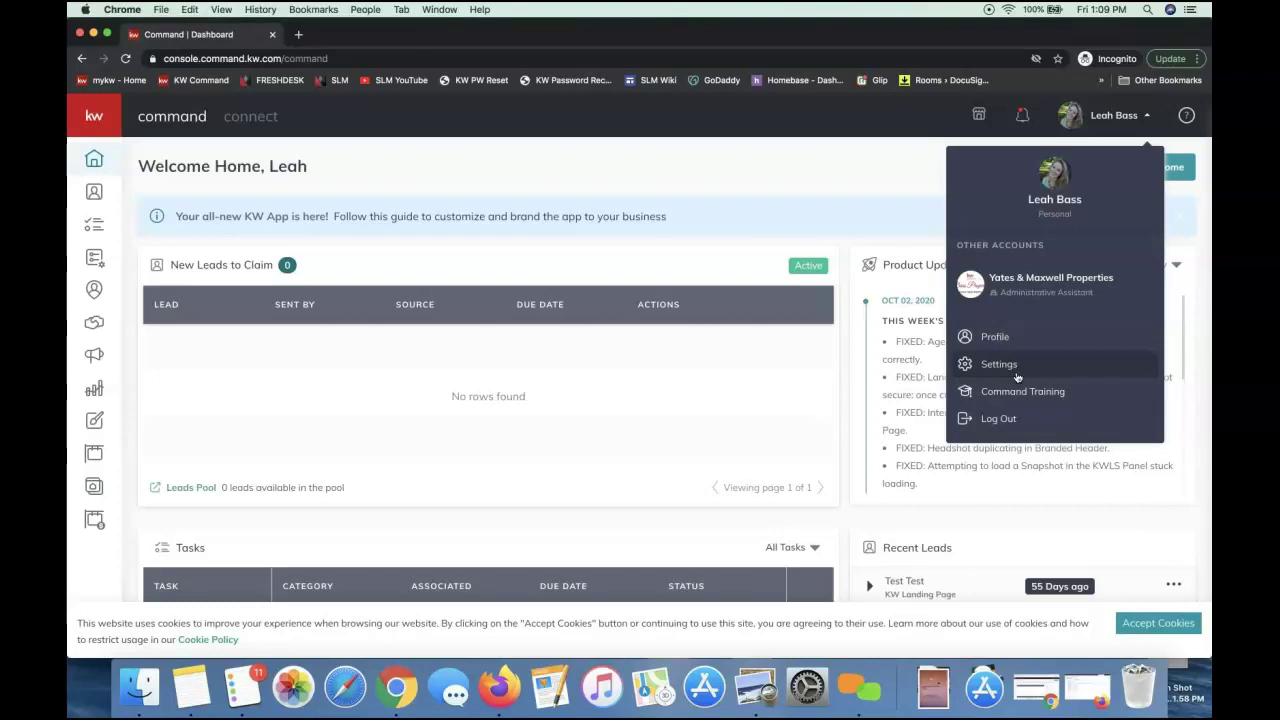
left_click(1017, 370)
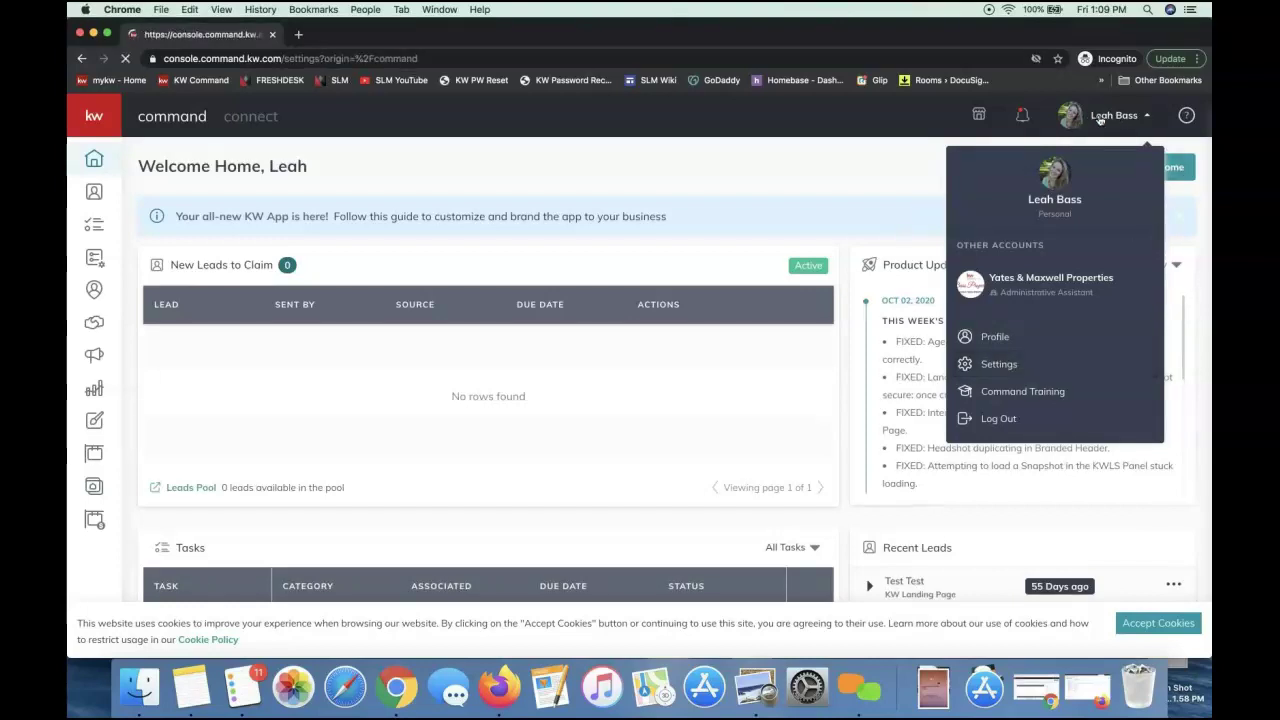
left_click(1100, 116)
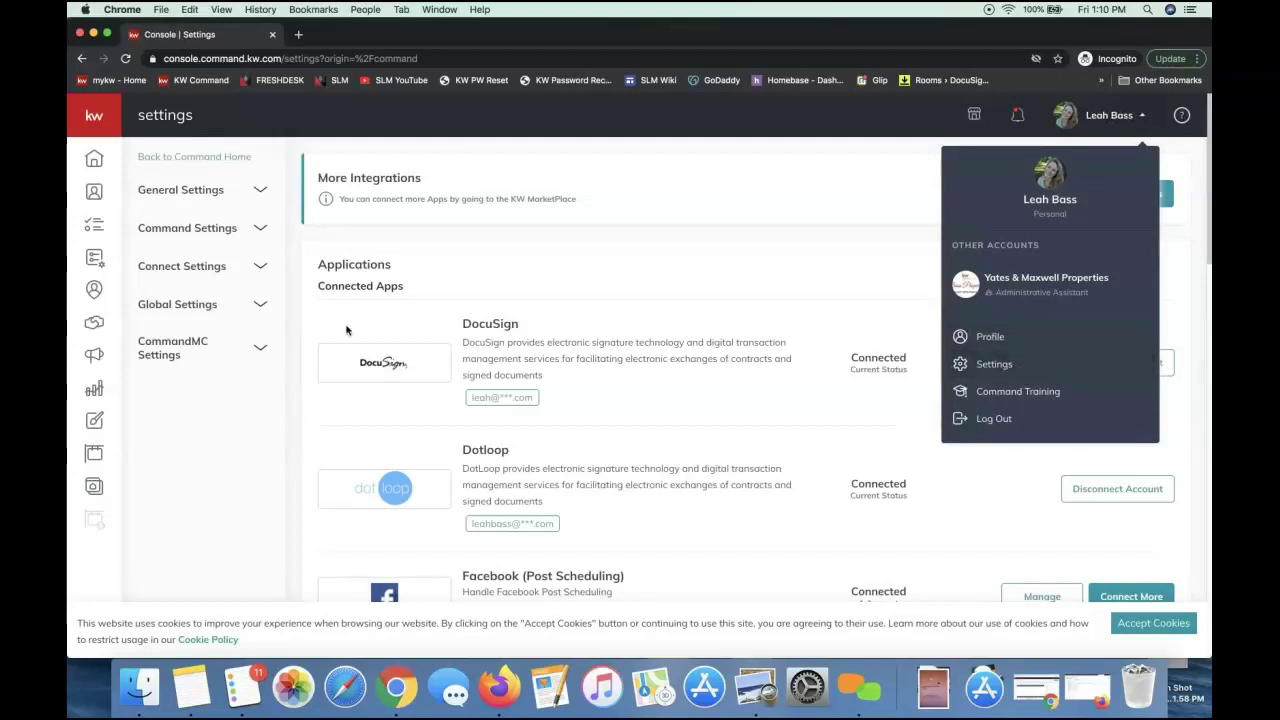
left_click(218, 278)
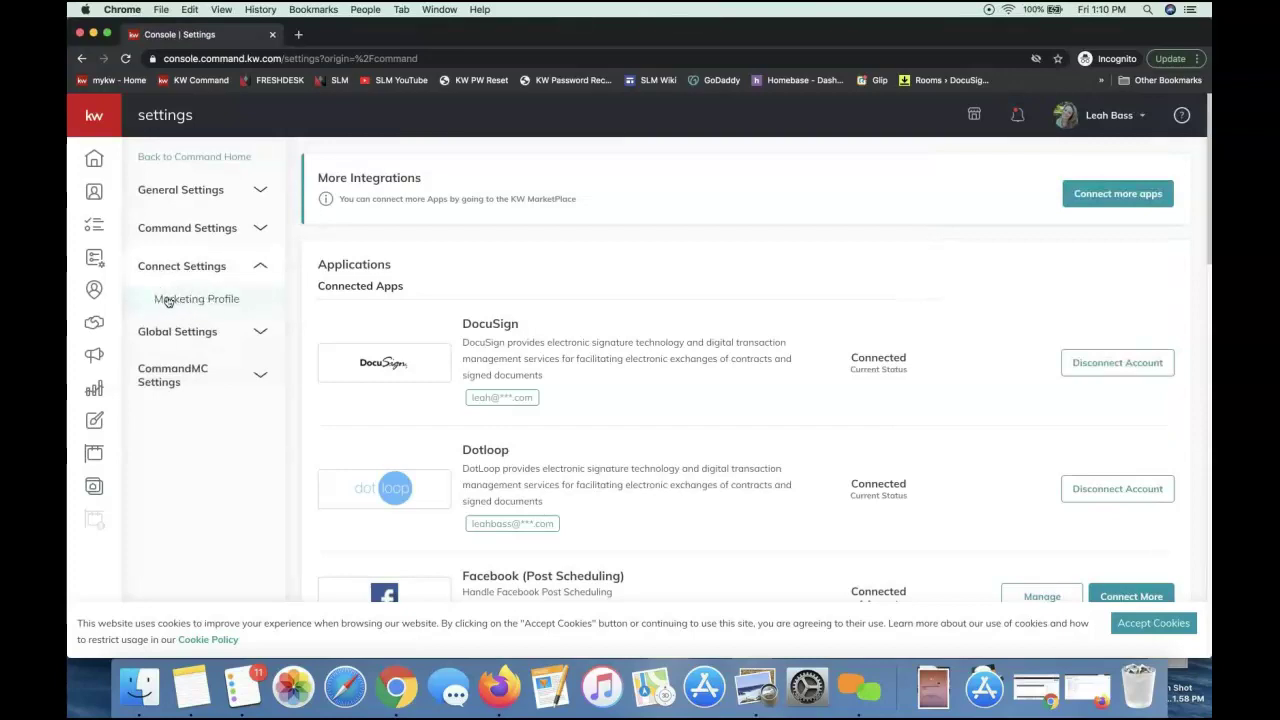
Open Marketing Profile and review the photo, team logo and My Details fields, highlighting 'Required'
left_click(199, 300)
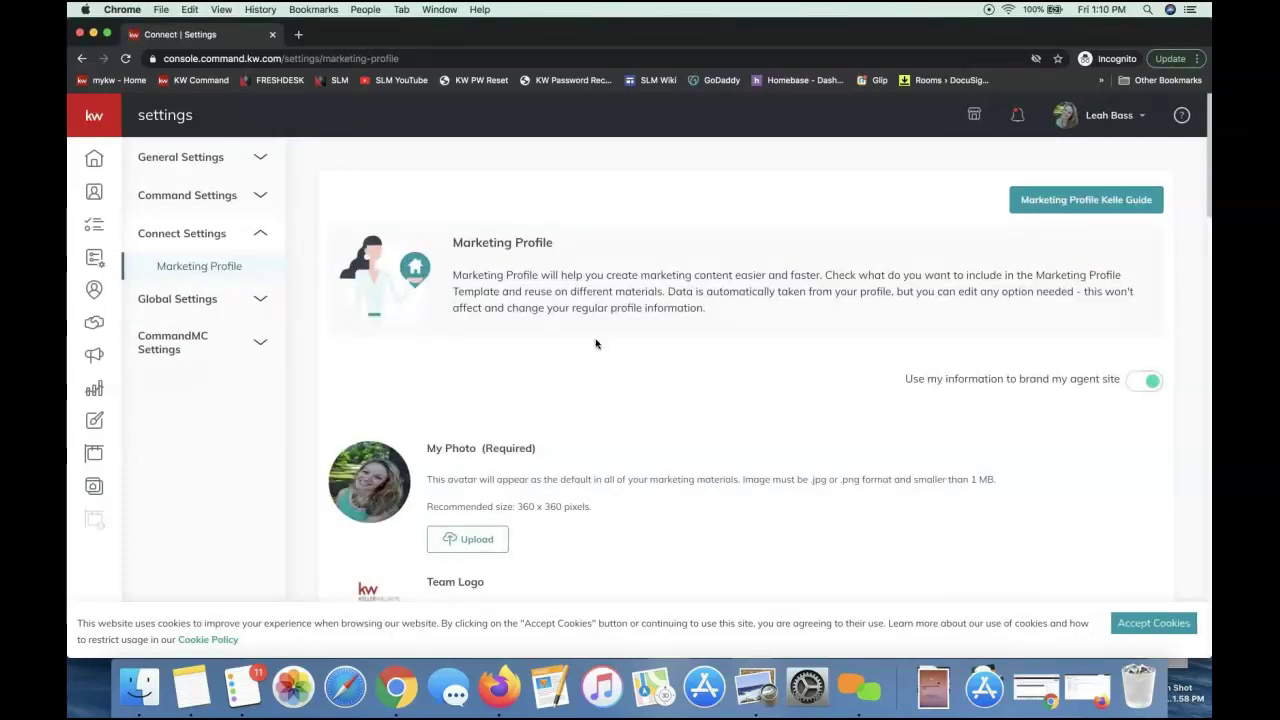
scroll(595, 343, "down", 3)
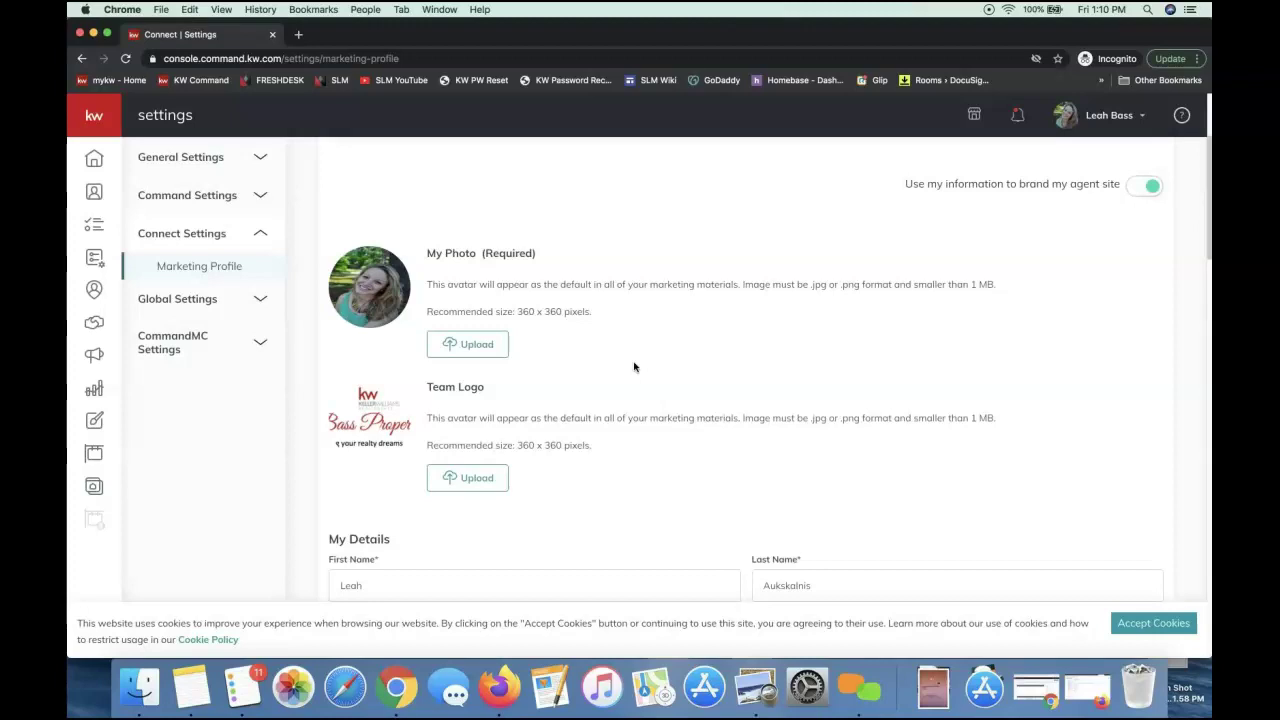
scroll(634, 367, "down", 5)
scroll(634, 367, "up", 5)
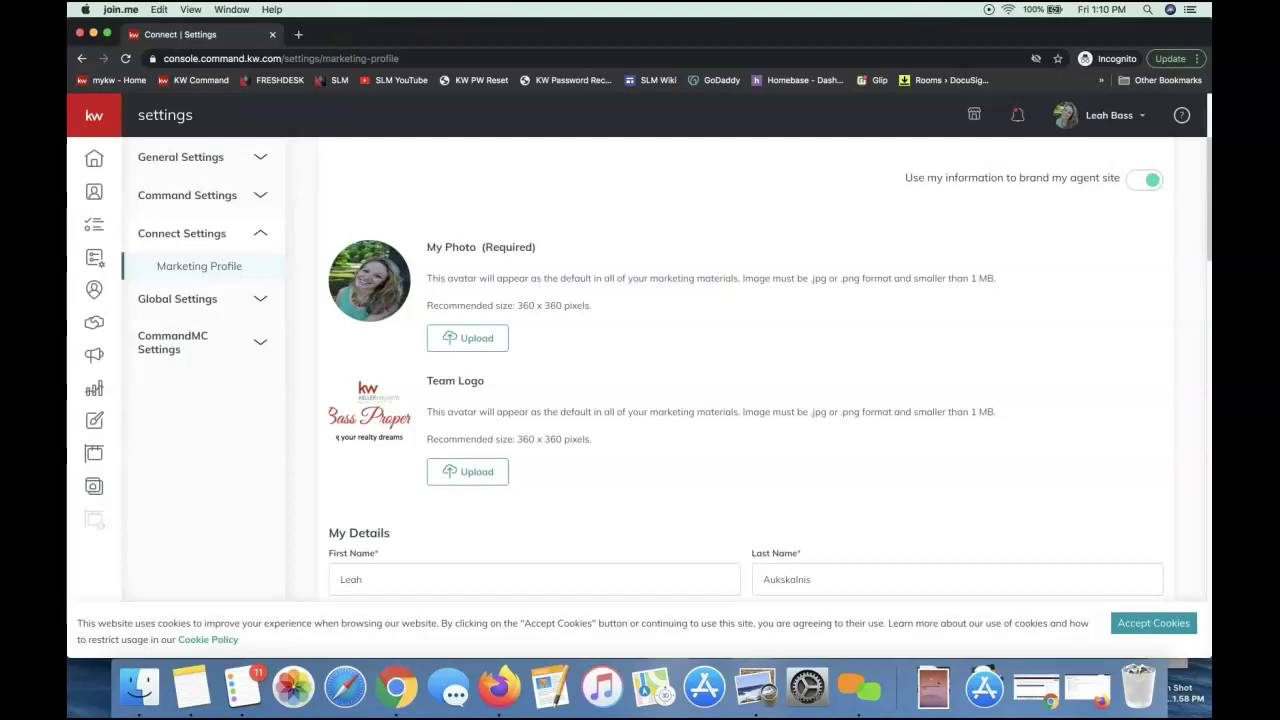
left_click(705, 489)
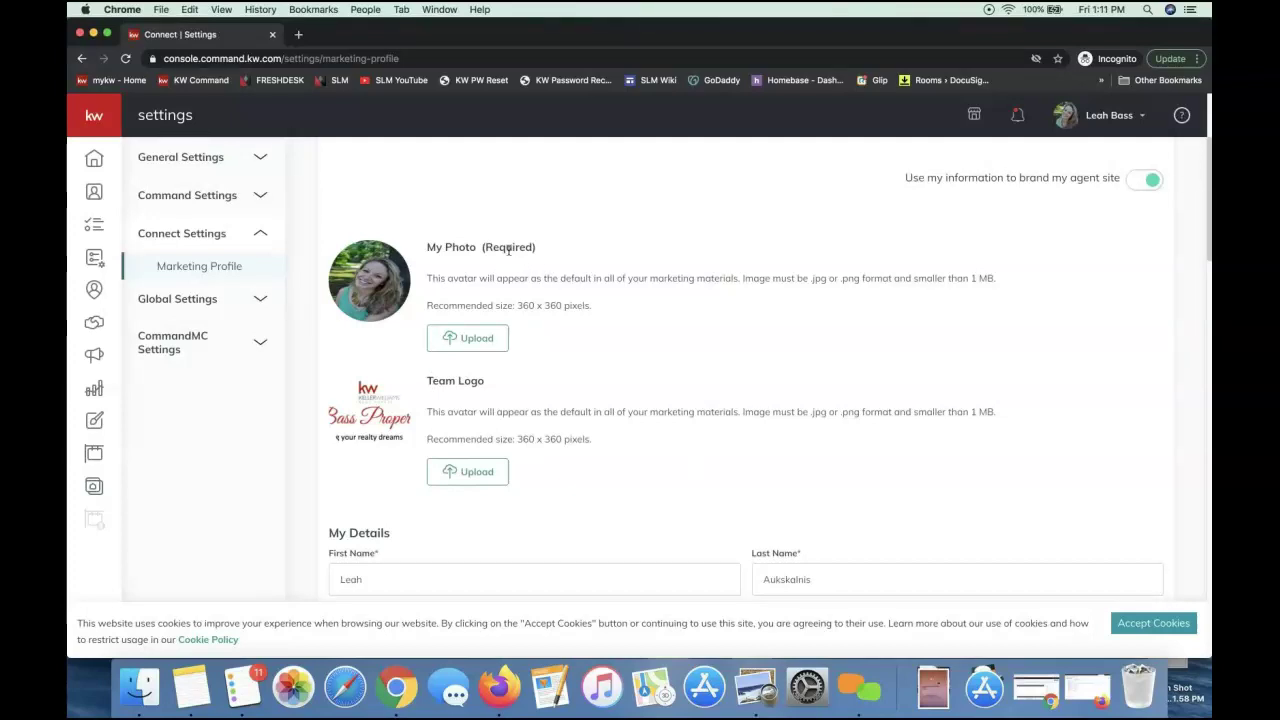
double_click(508, 248)
scroll(638, 502, "down", 1)
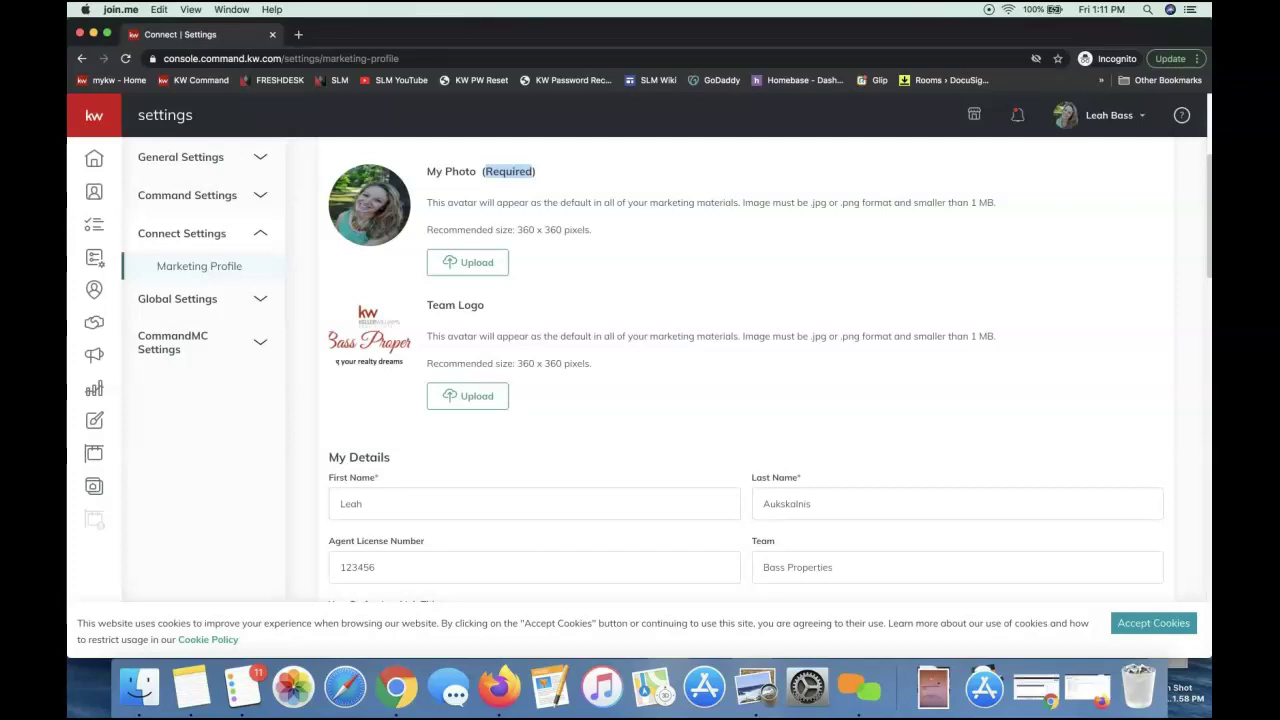
left_click(684, 296)
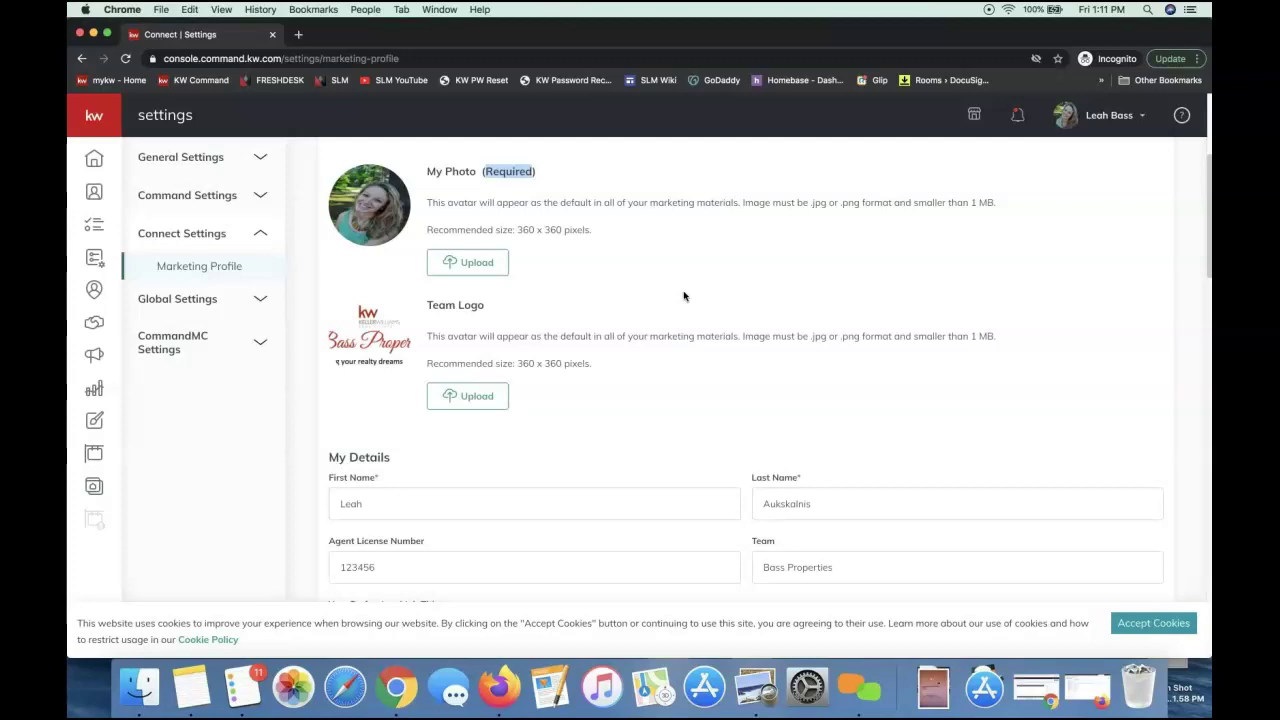
Look over the My Details fields and accept the cookie notice
scroll(684, 296, "down", 3)
scroll(449, 371, "up", 2)
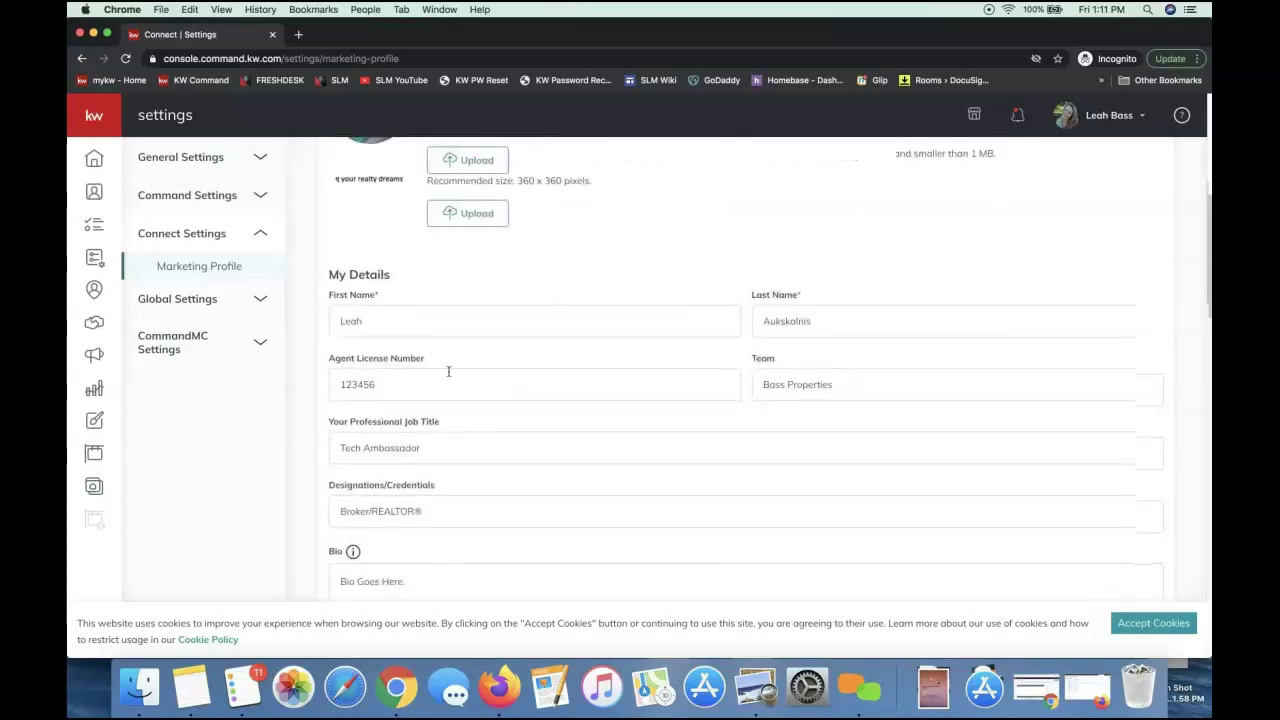
scroll(483, 277, "up", 1)
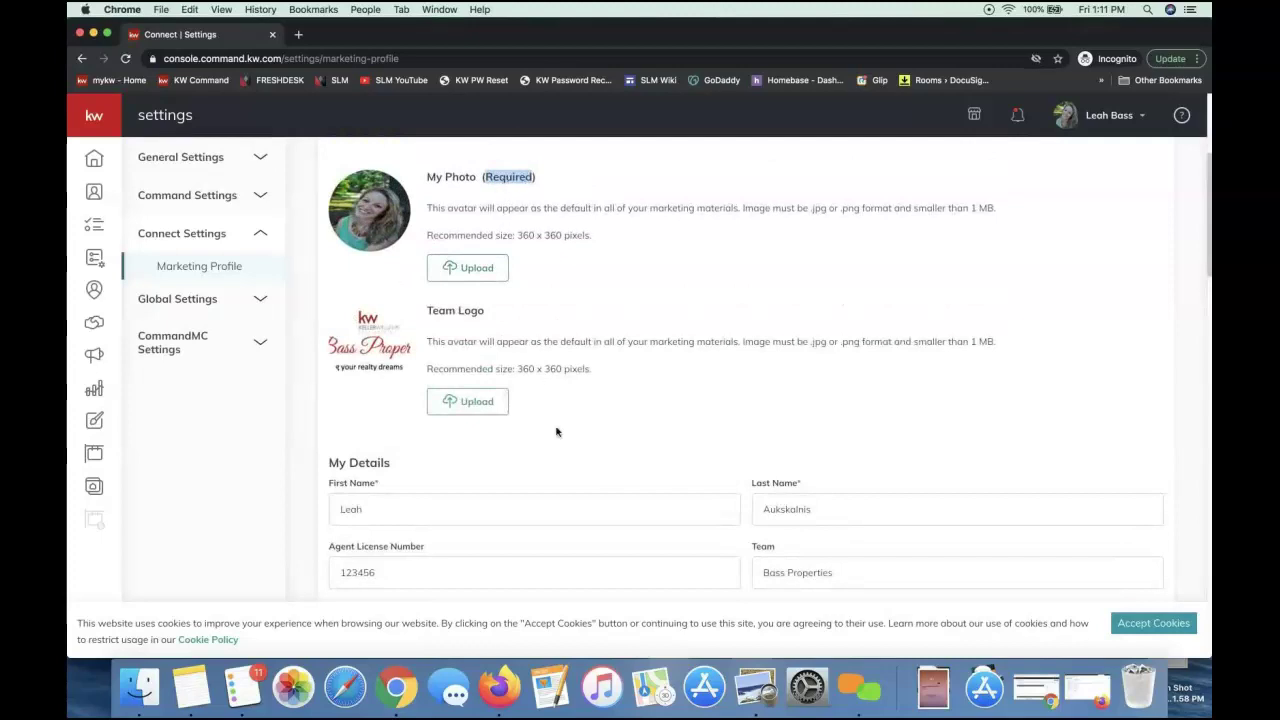
scroll(557, 431, "down", 2)
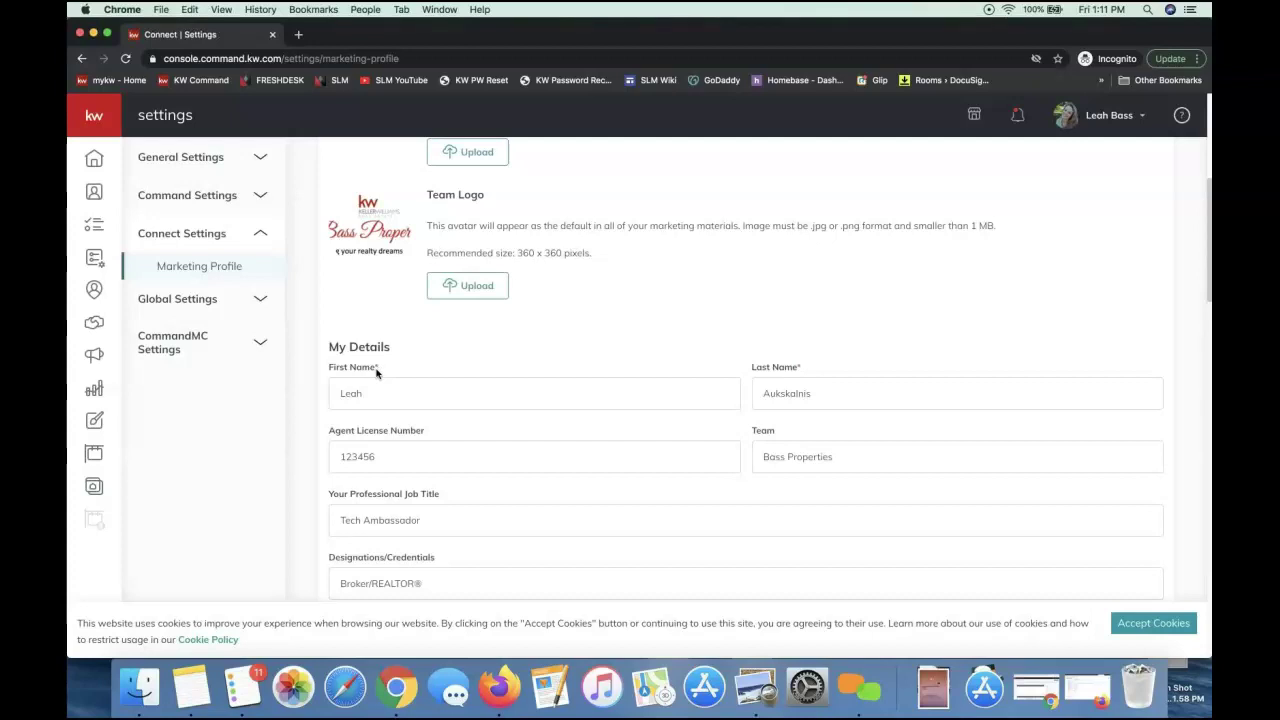
left_click(1128, 632)
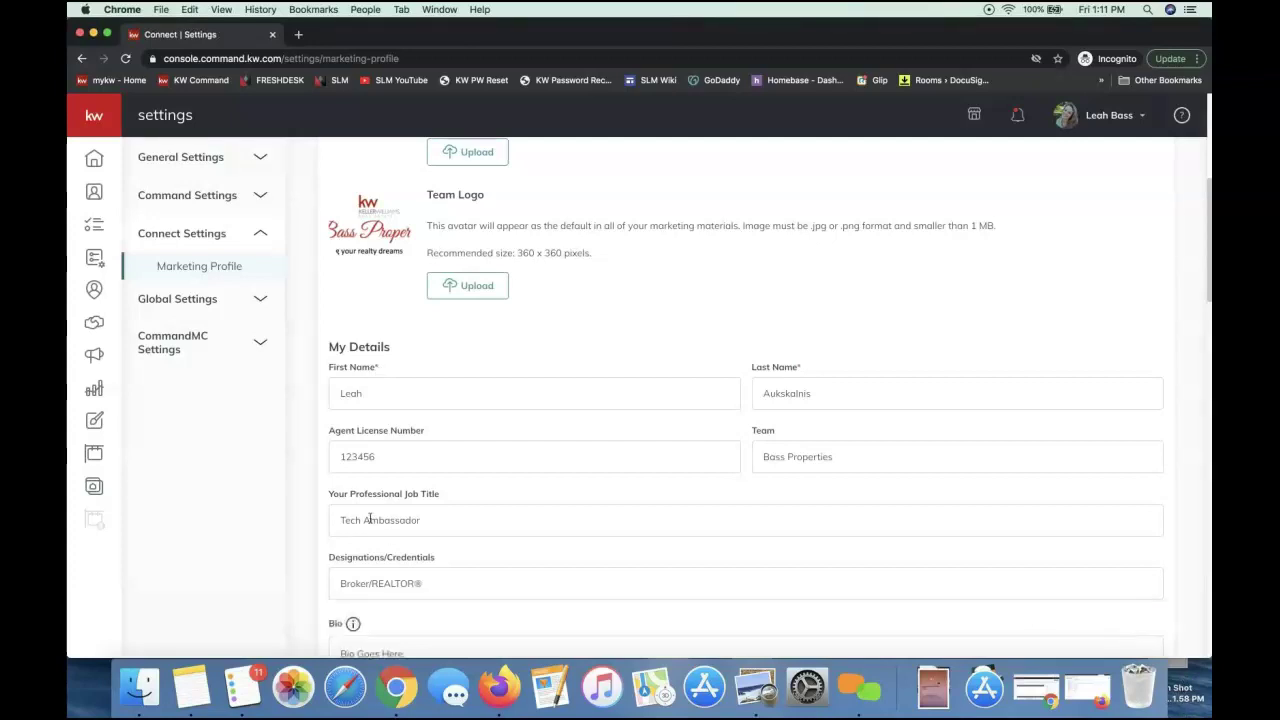
Scroll to the bottom of the profile, past Market Center, legal footer and social links
scroll(383, 398, "down", 2)
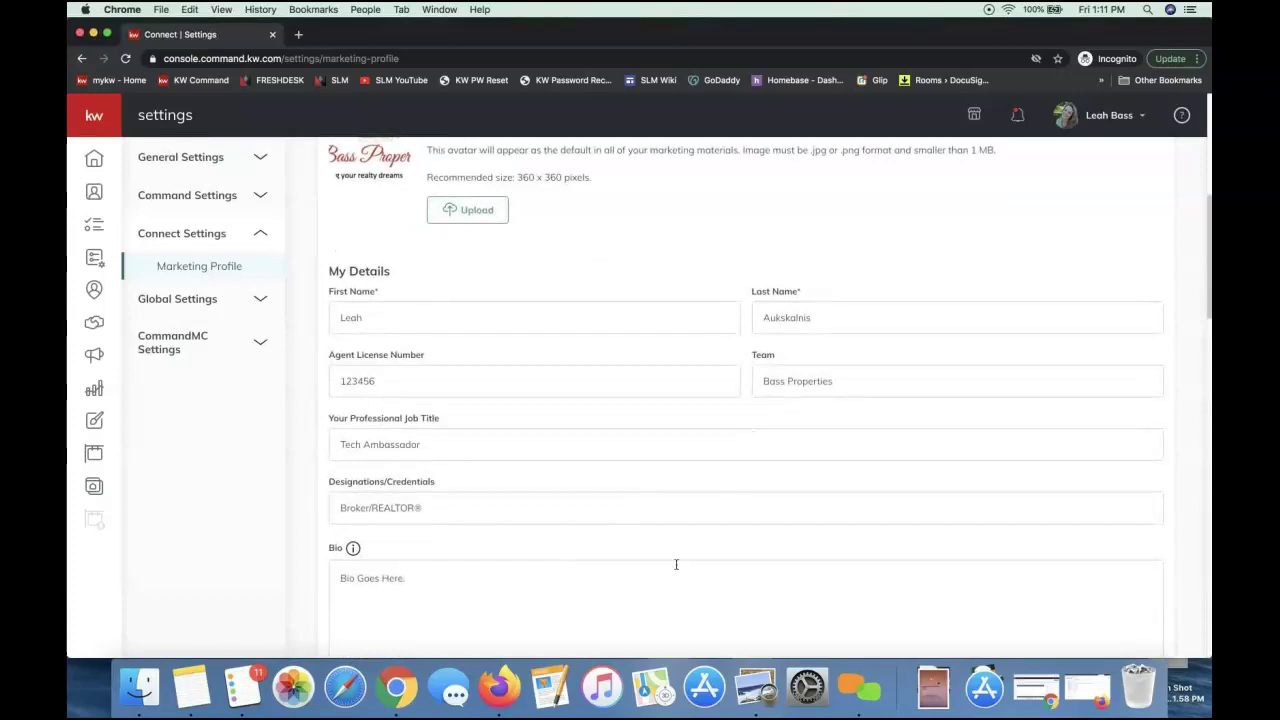
scroll(676, 565, "down", 5)
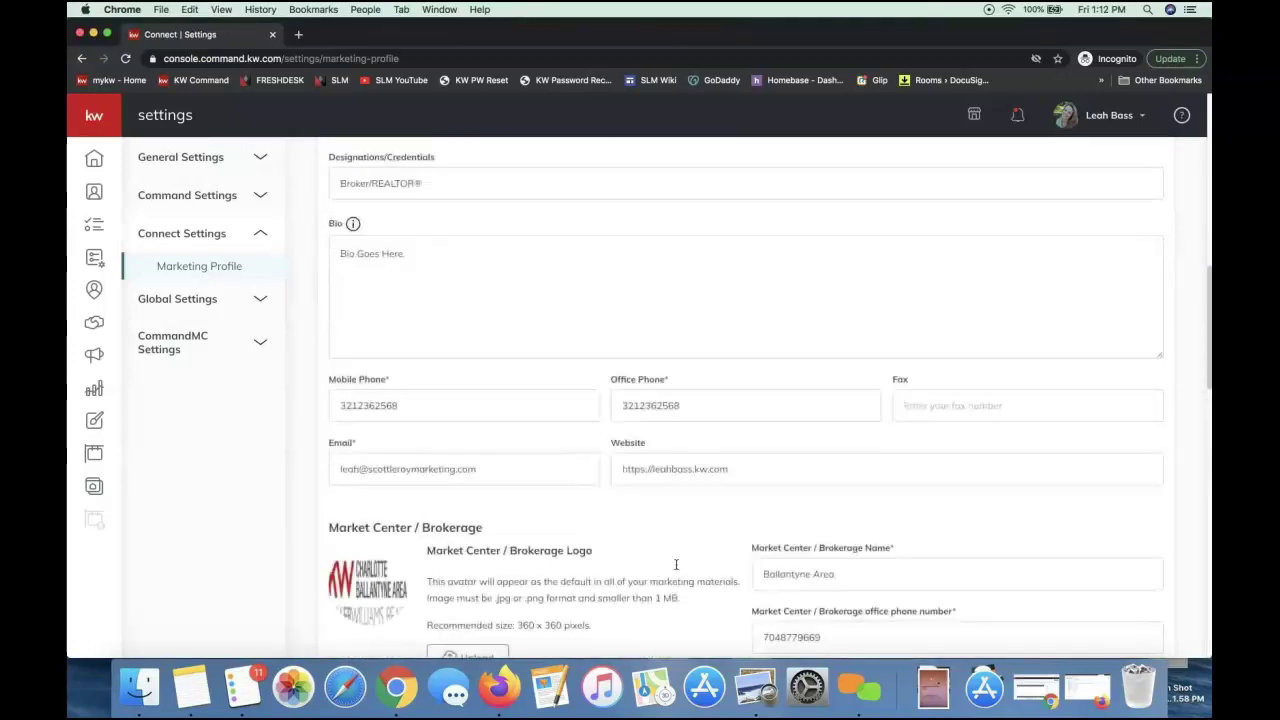
scroll(676, 569, "down", 1)
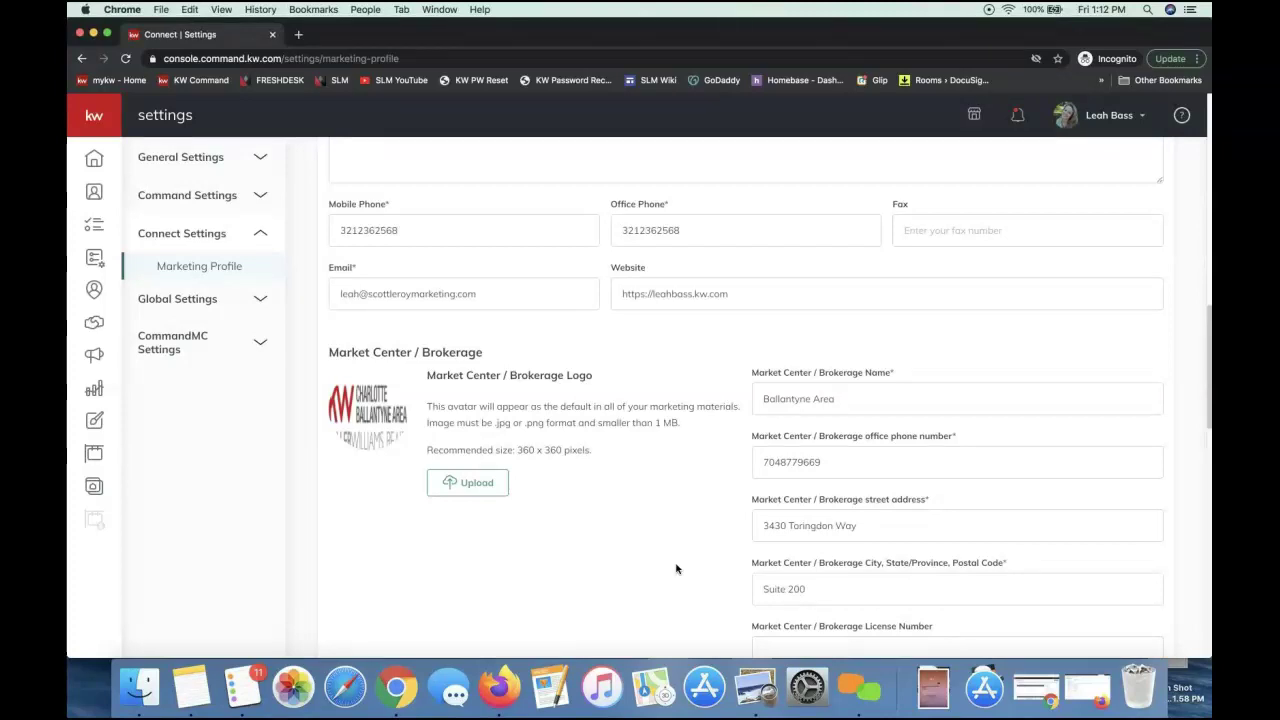
scroll(676, 569, "down", 3)
scroll(676, 569, "down", 12)
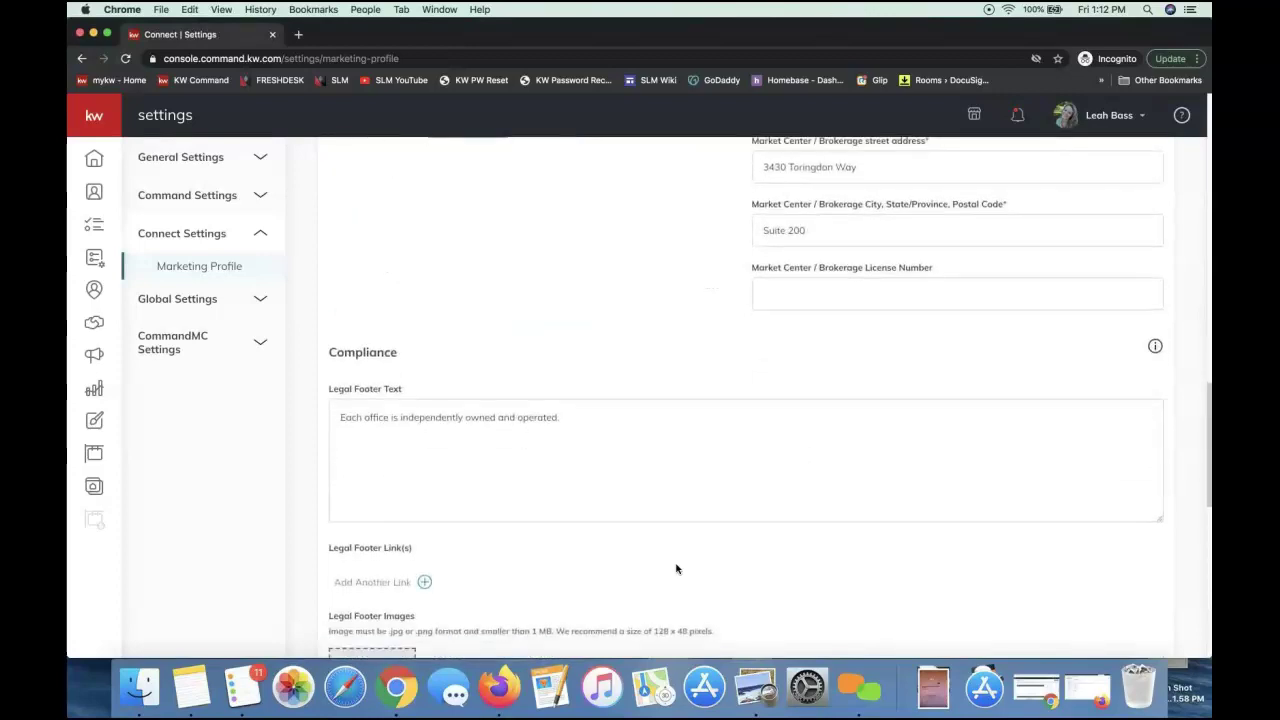
scroll(676, 569, "down", 5)
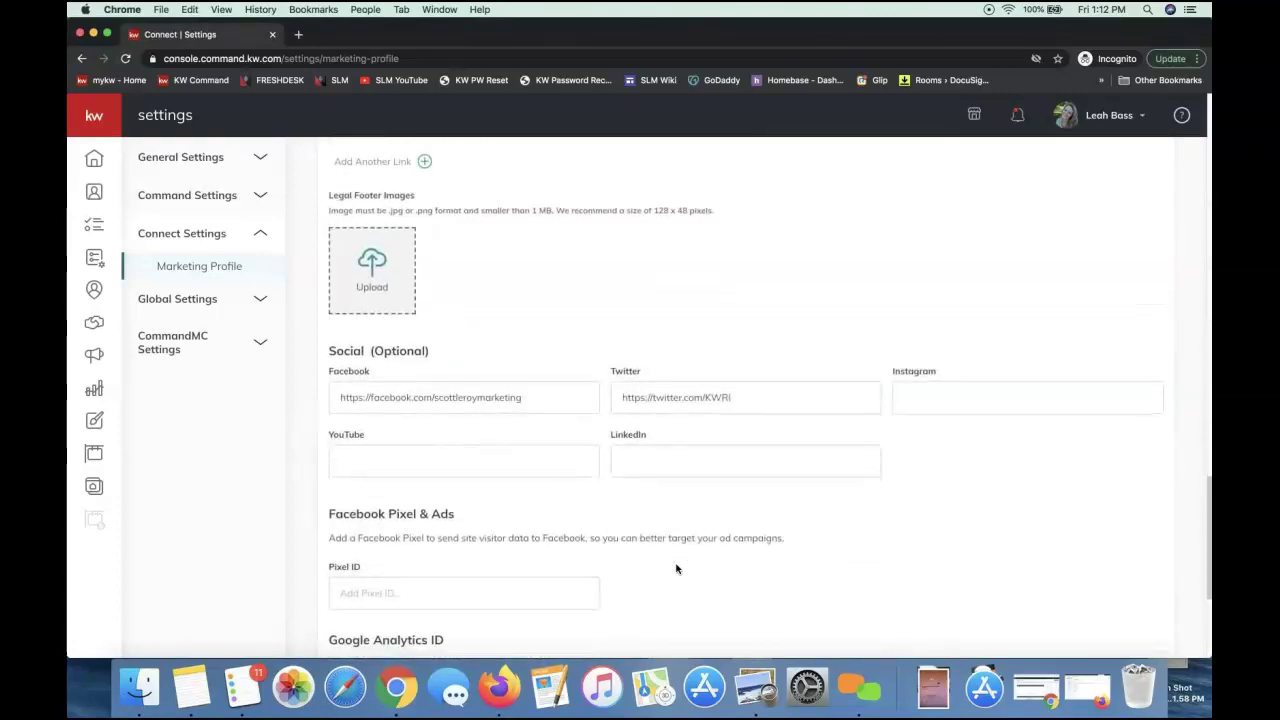
scroll(676, 569, "down", 6)
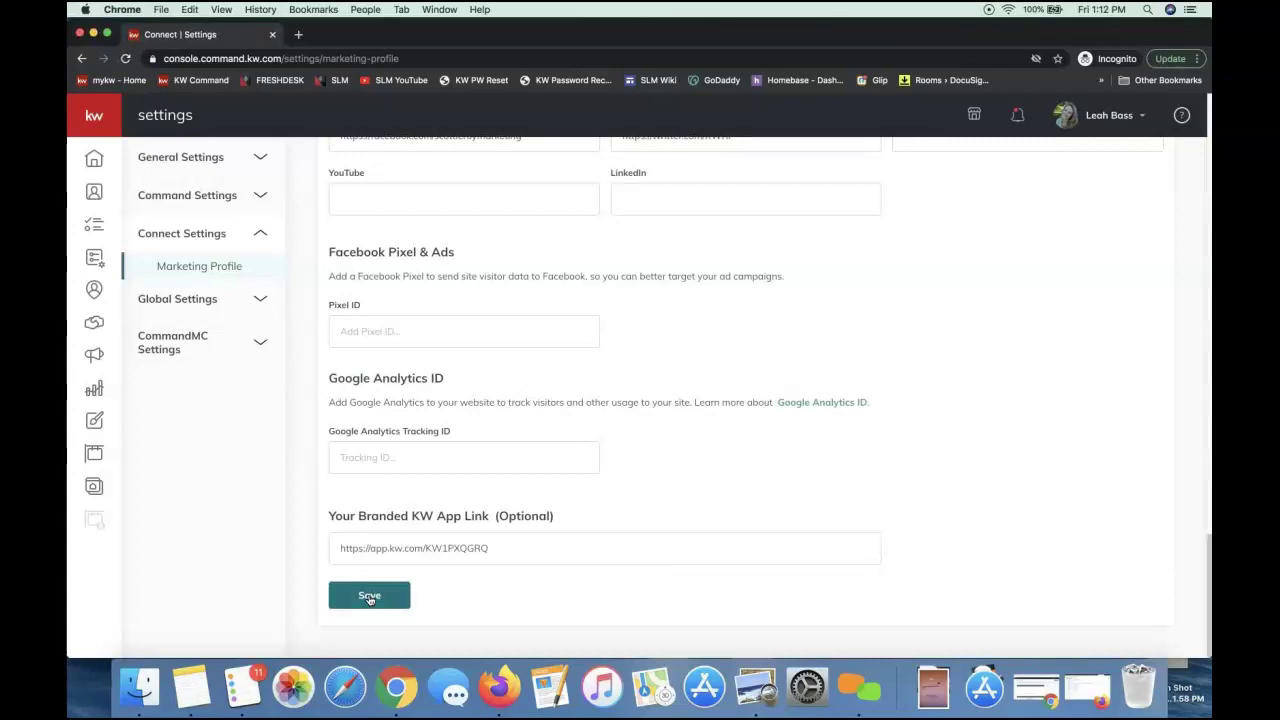
Save the Marketing Profile and close the success confirmation
left_click(369, 596)
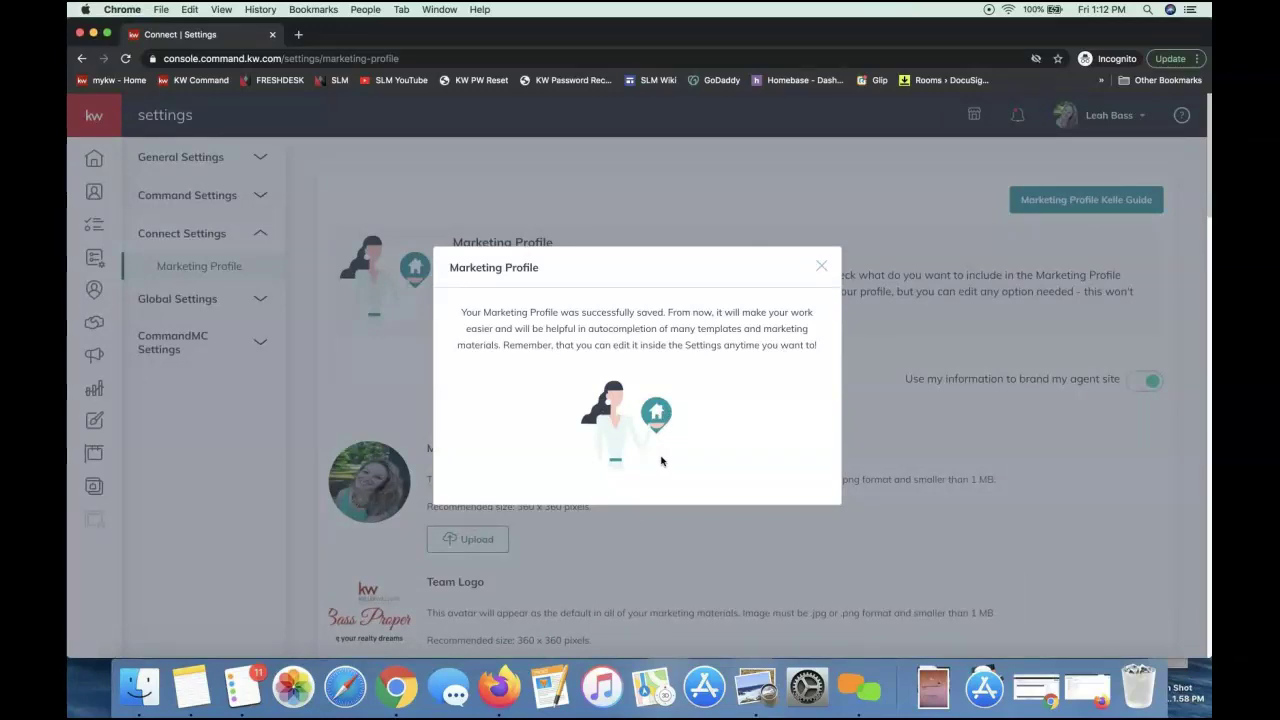
left_click(822, 268)
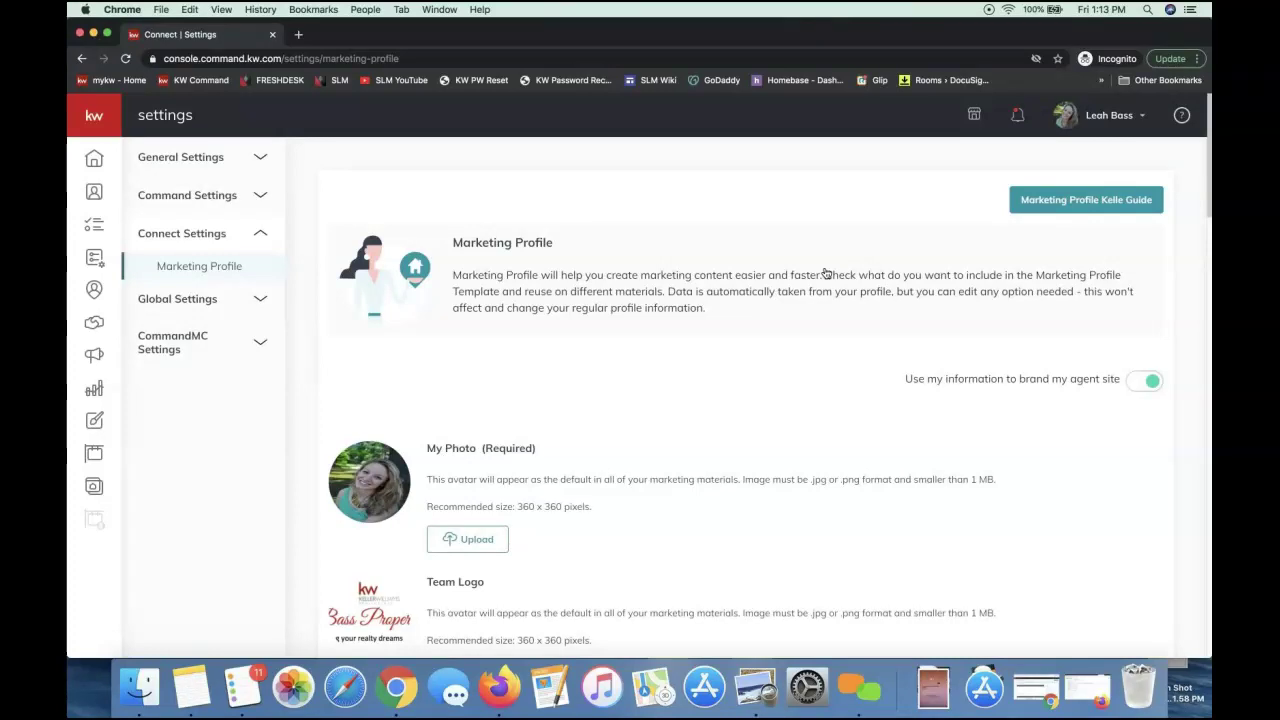
Go to the Contacts list and expand the left navigation to show section names
left_click(94, 194)
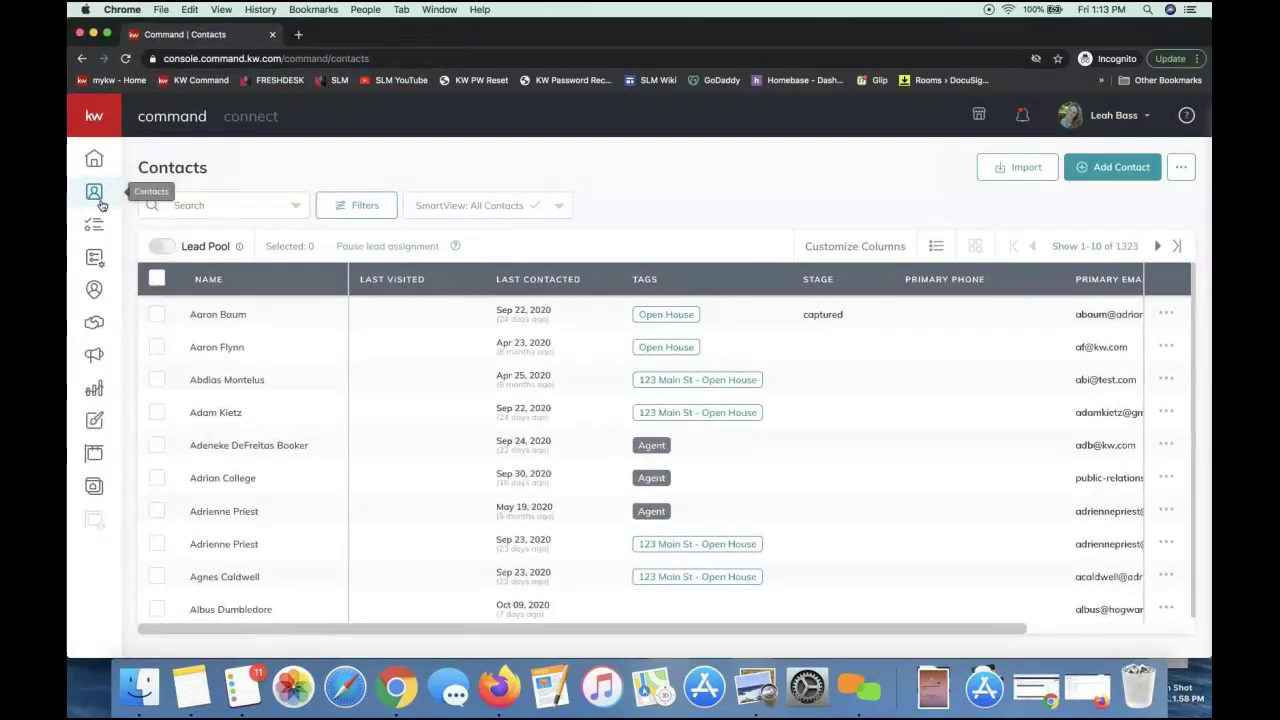
left_click(95, 117)
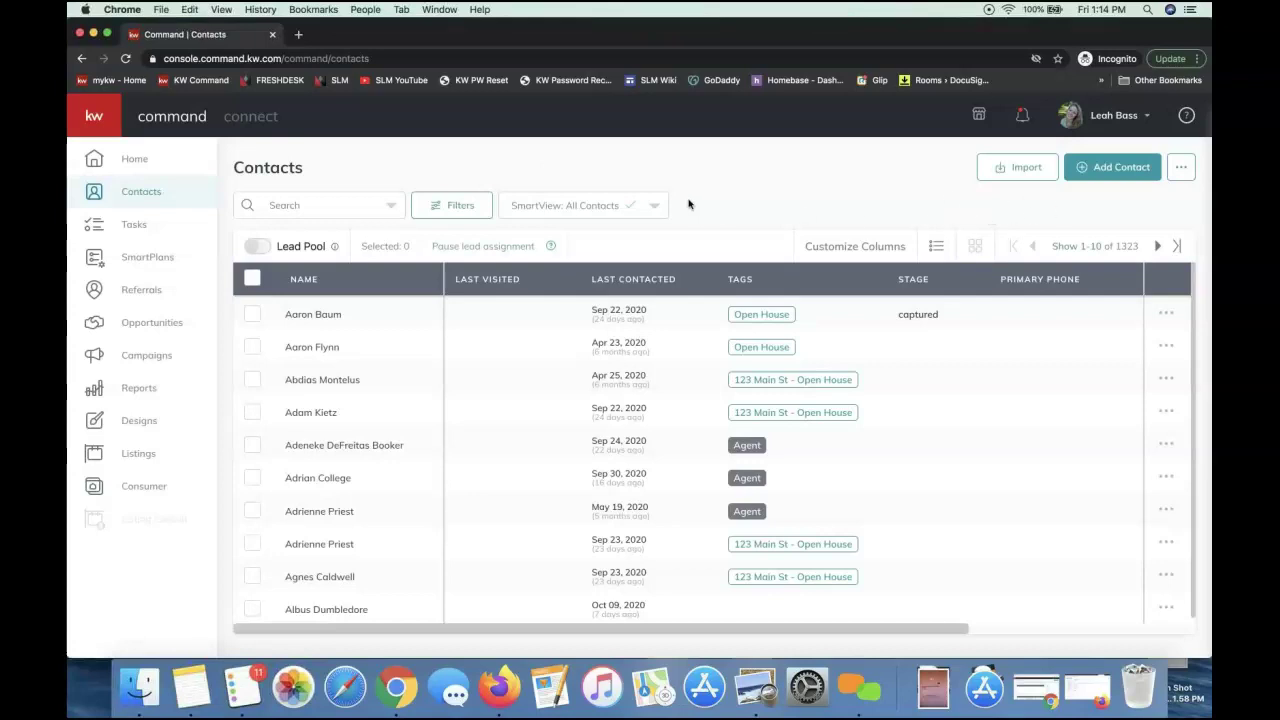
left_click(341, 213)
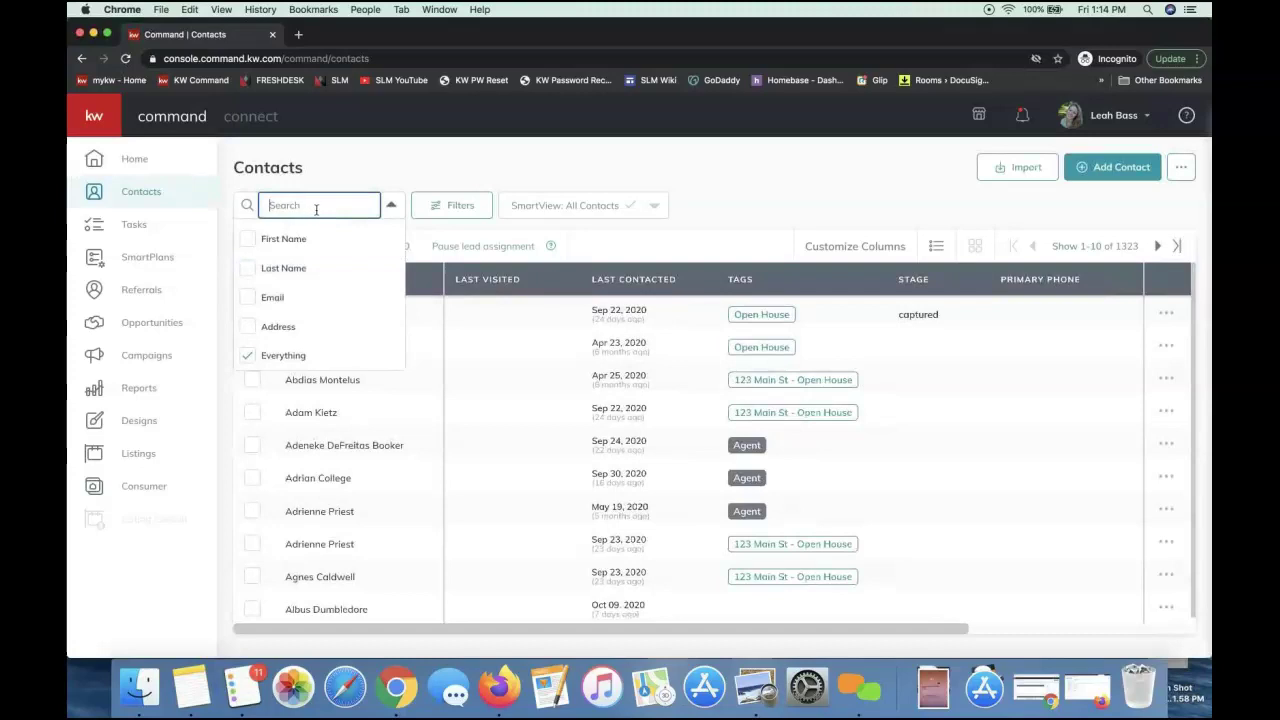
left_click(875, 186)
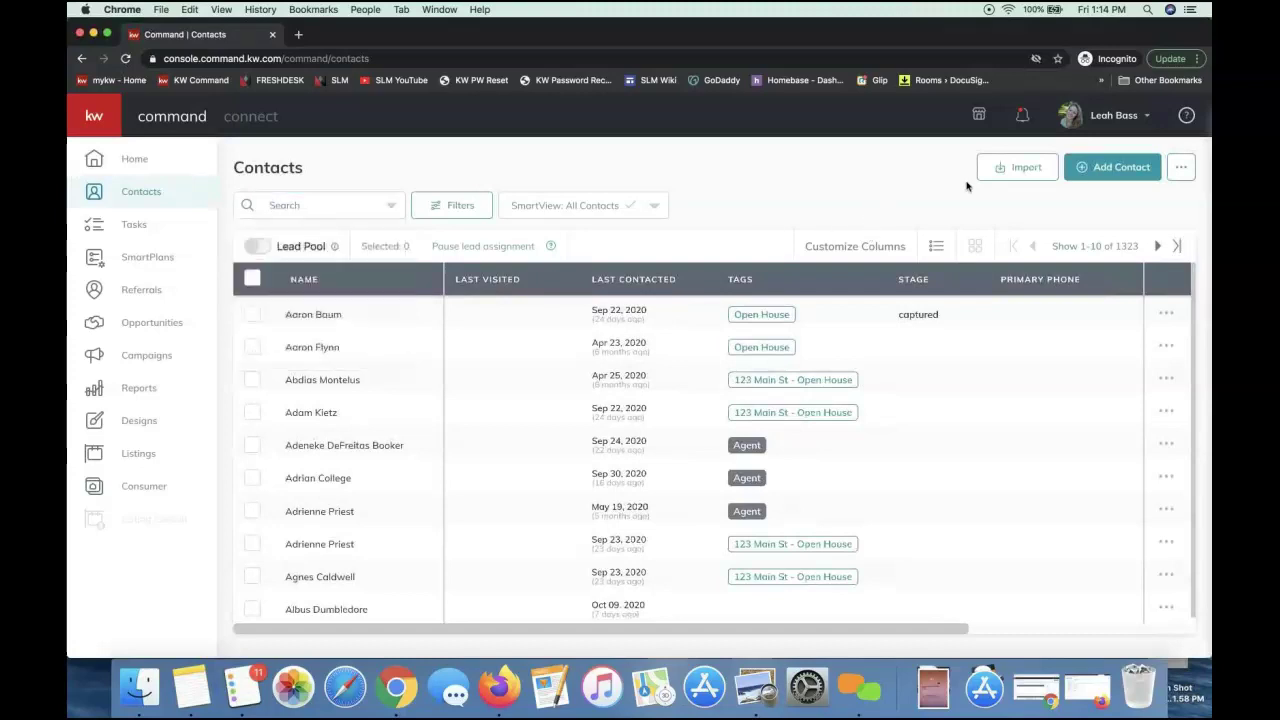
Start a new contact and enter the contact's full name and personal e-mail address
left_click(1110, 170)
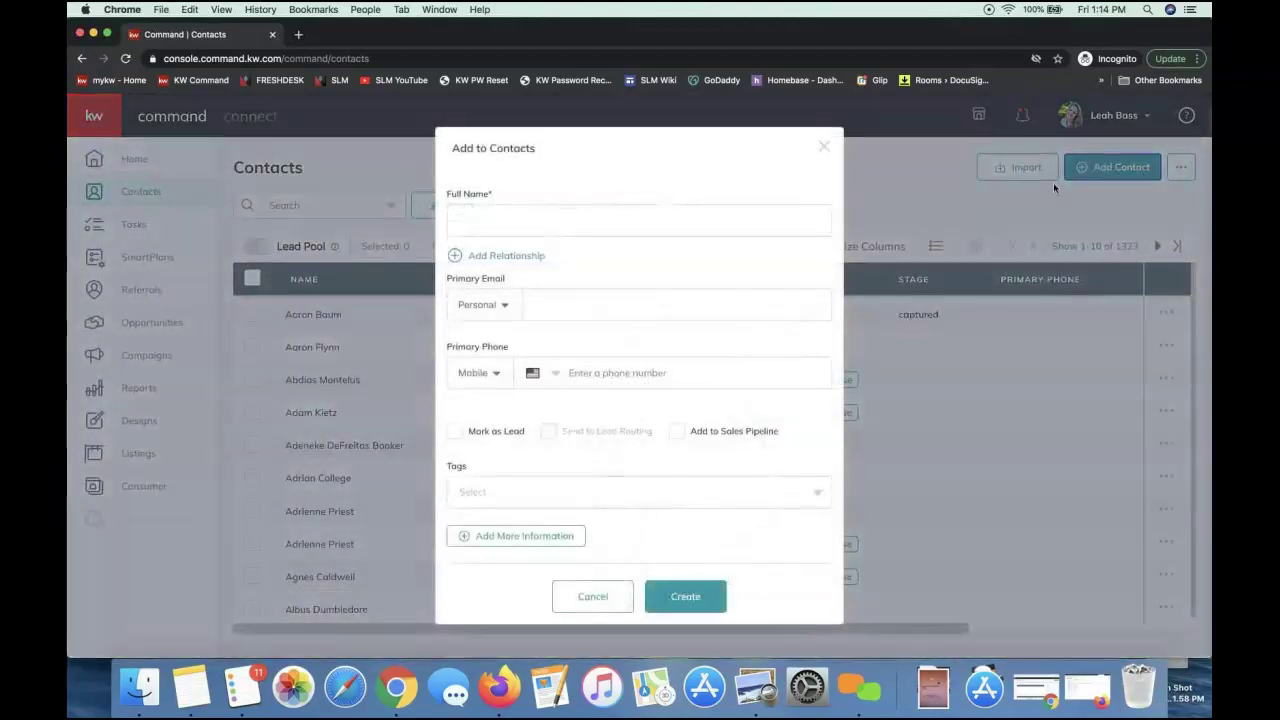
left_click(617, 219)
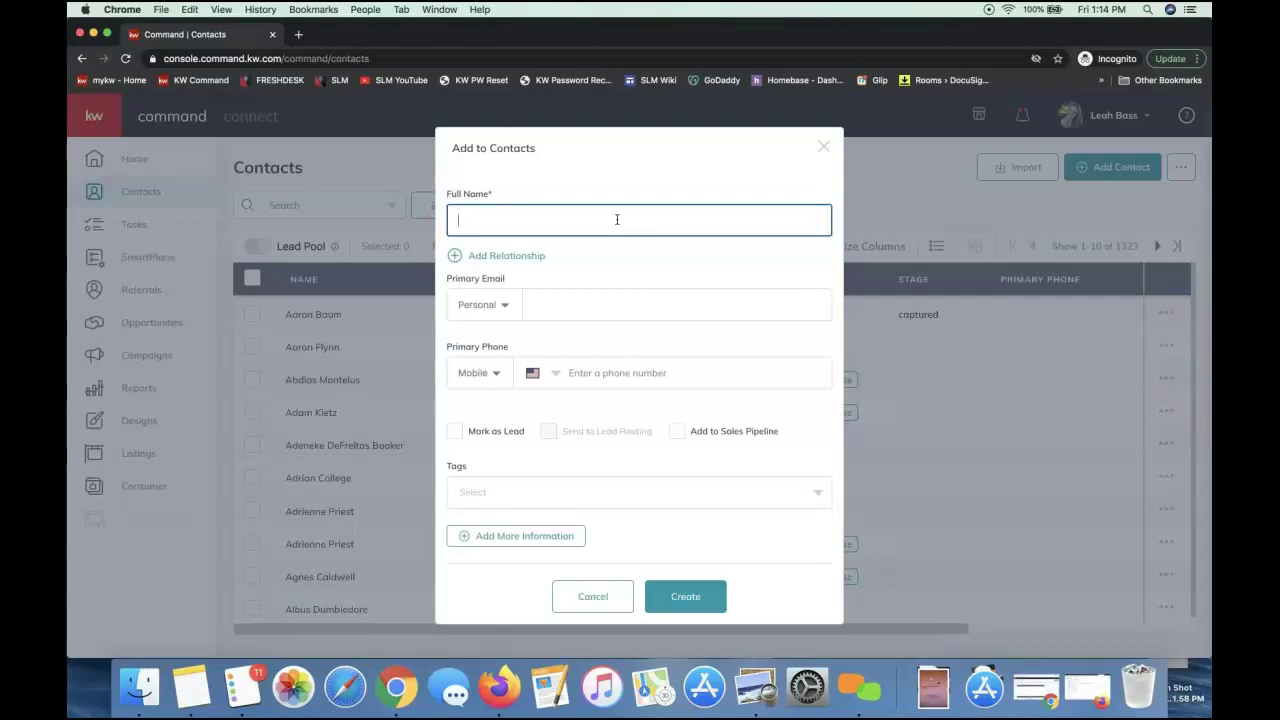
type("Albus Dumbledore")
left_click(552, 308)
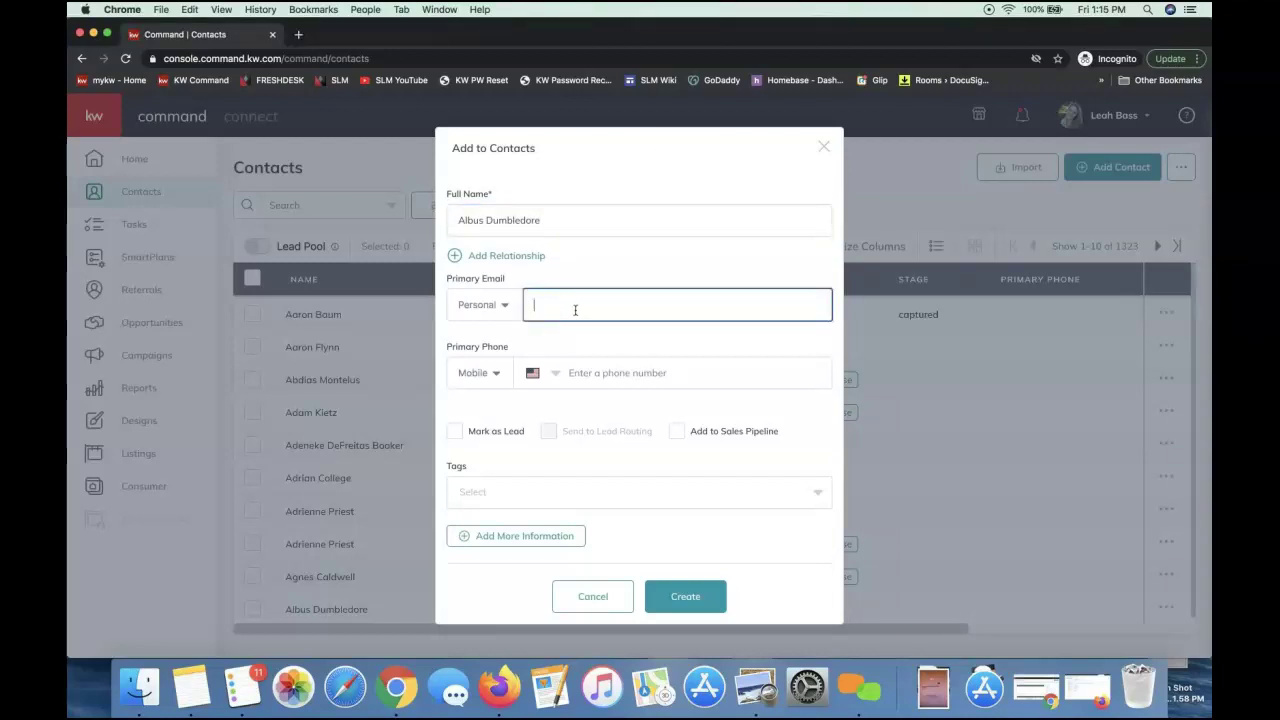
triple_click(575, 226)
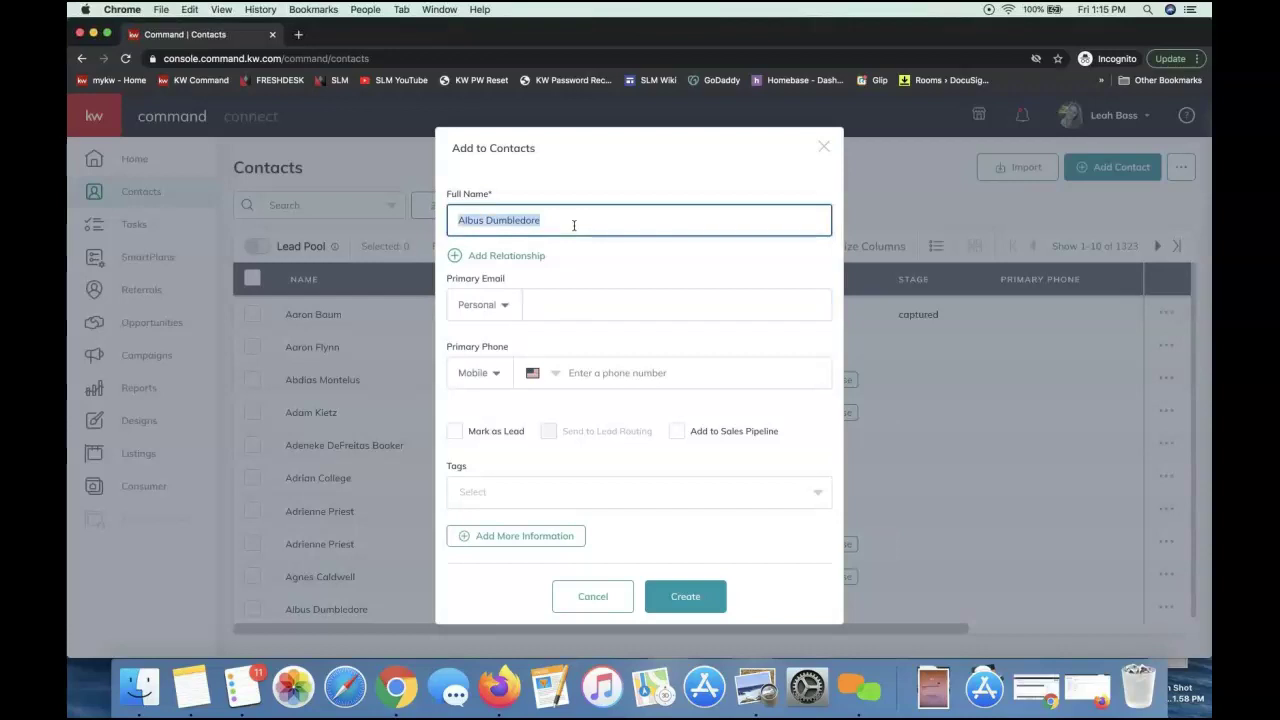
left_click(588, 308)
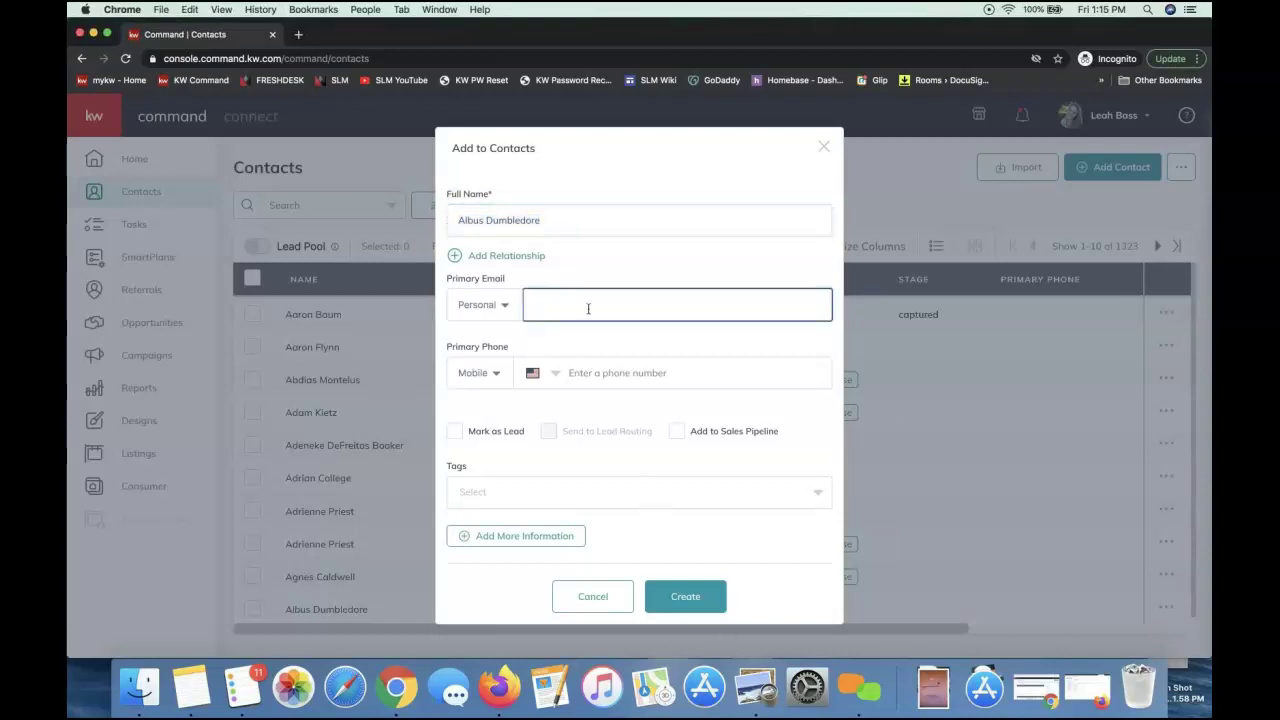
left_click(645, 342)
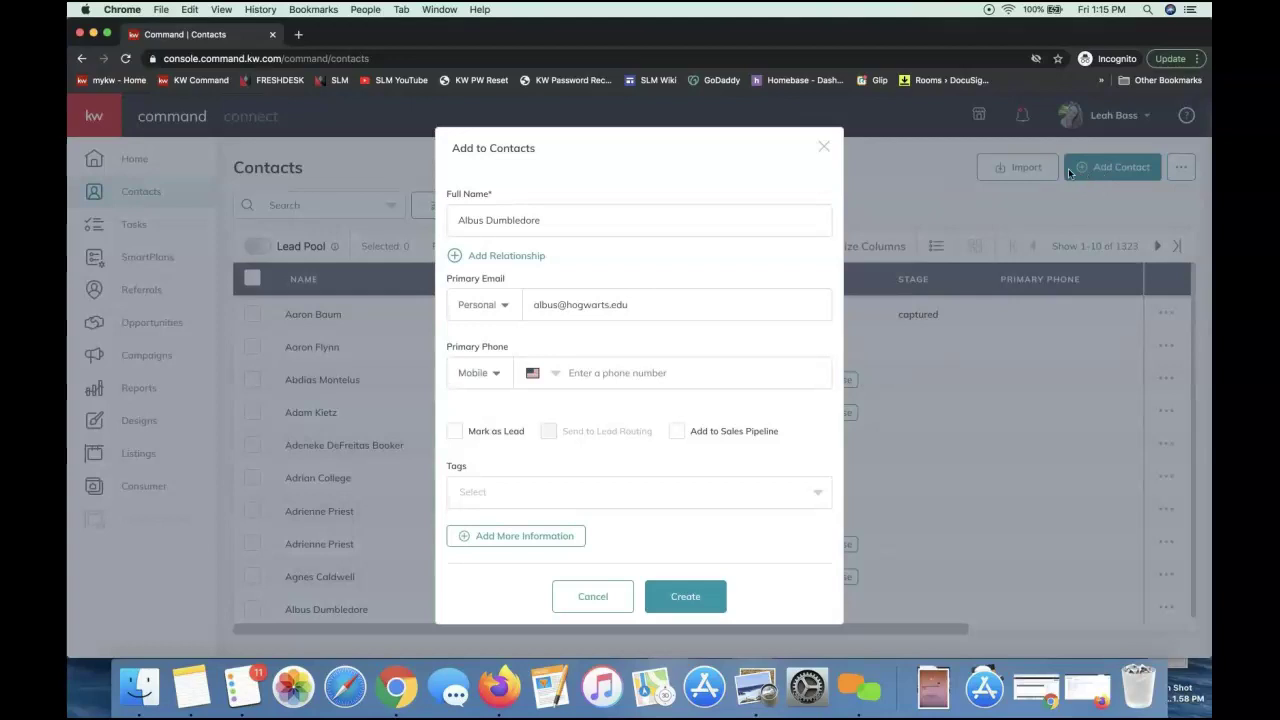
left_click(678, 221)
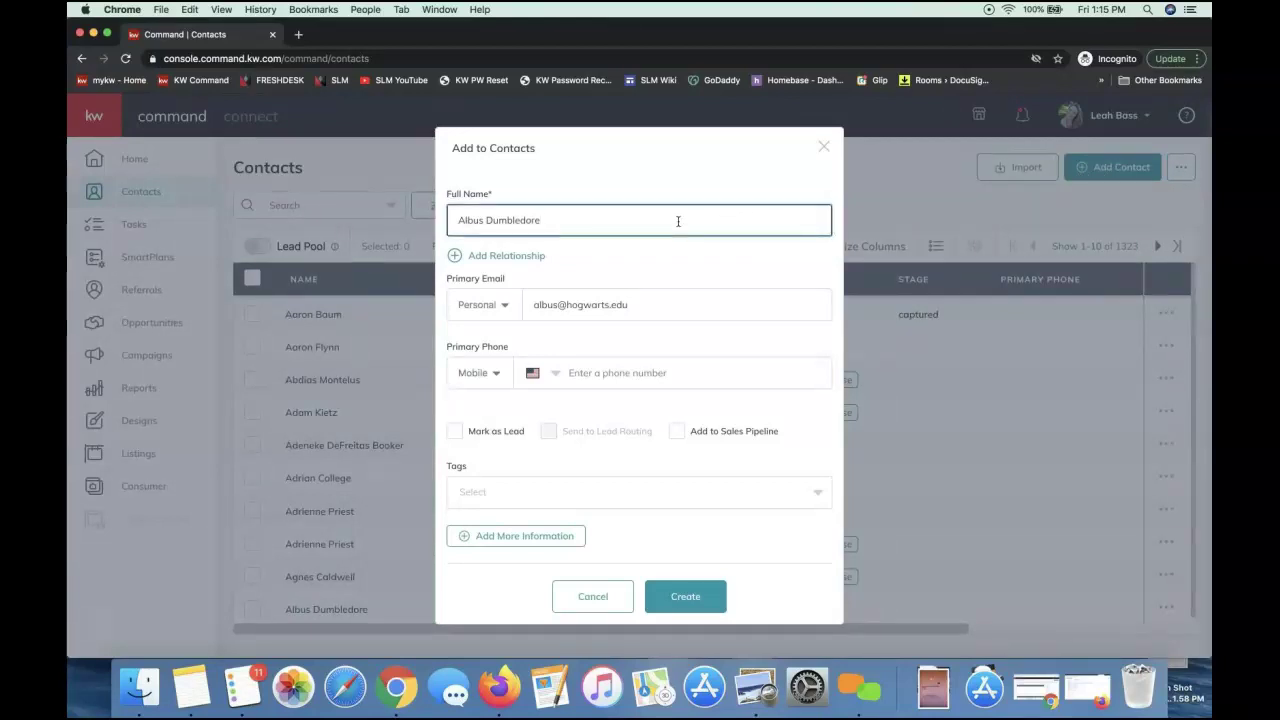
triple_click(685, 306)
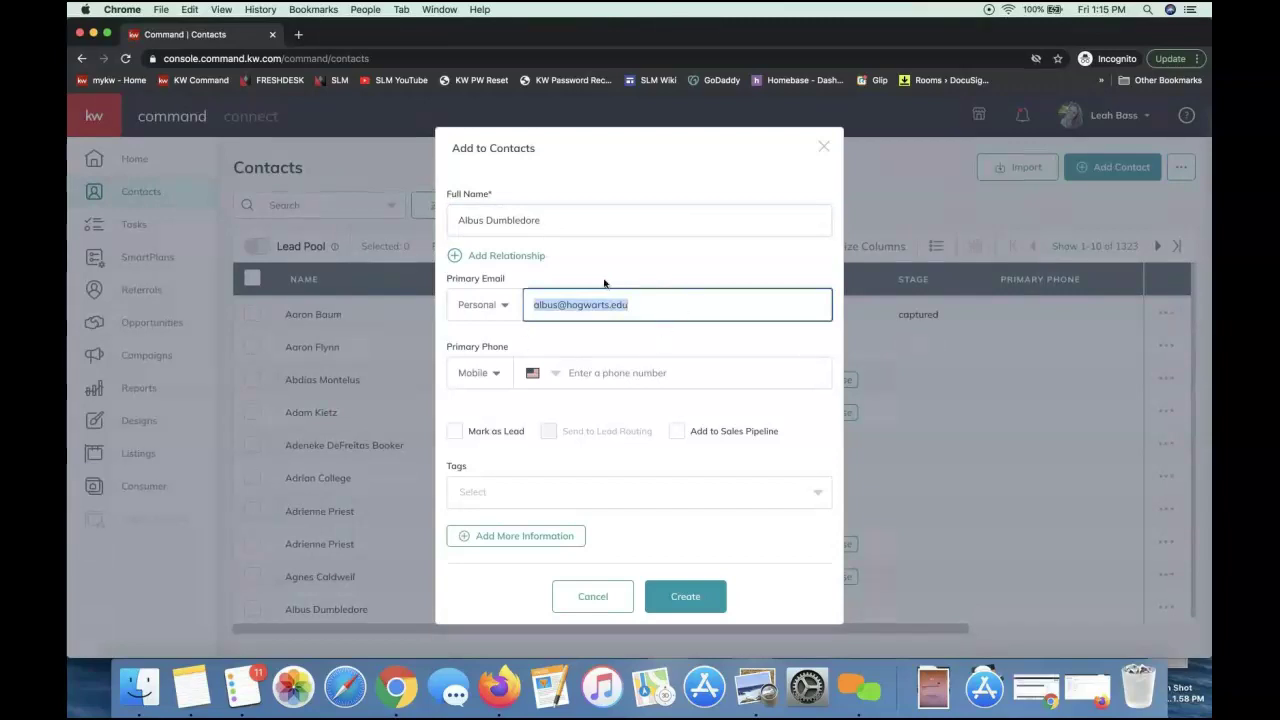
Create the contact, adding a 'd' to the e-mail after the already-in-use error
left_click(687, 594)
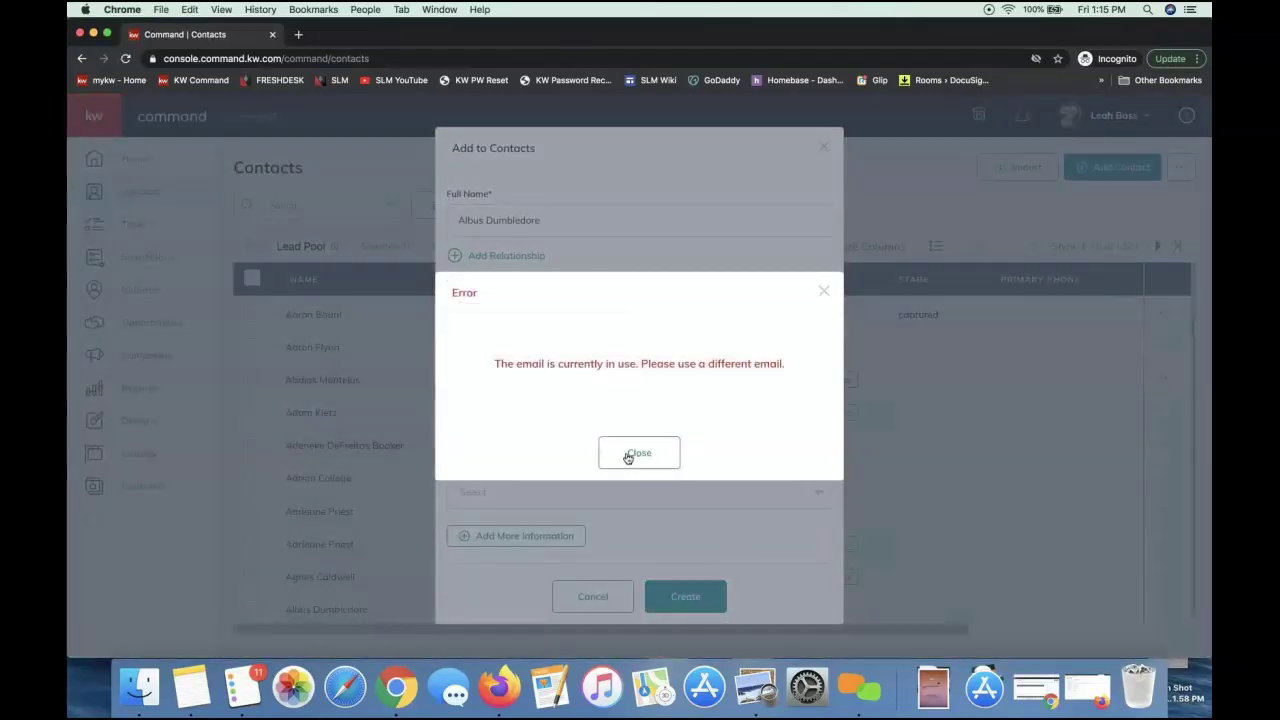
left_click(629, 454)
left_click(562, 305)
type("d")
left_click(686, 596)
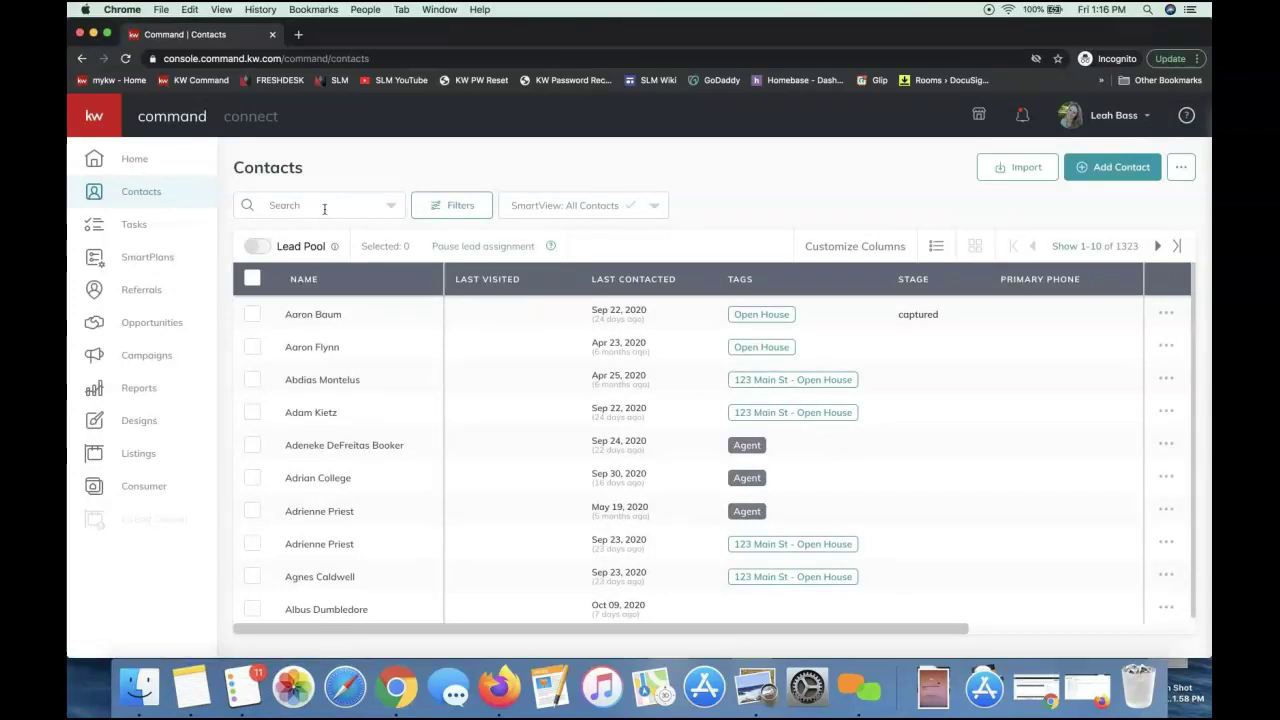
Search contacts by the new contact's name and compare the three matches' e-mail addresses
left_click(283, 207)
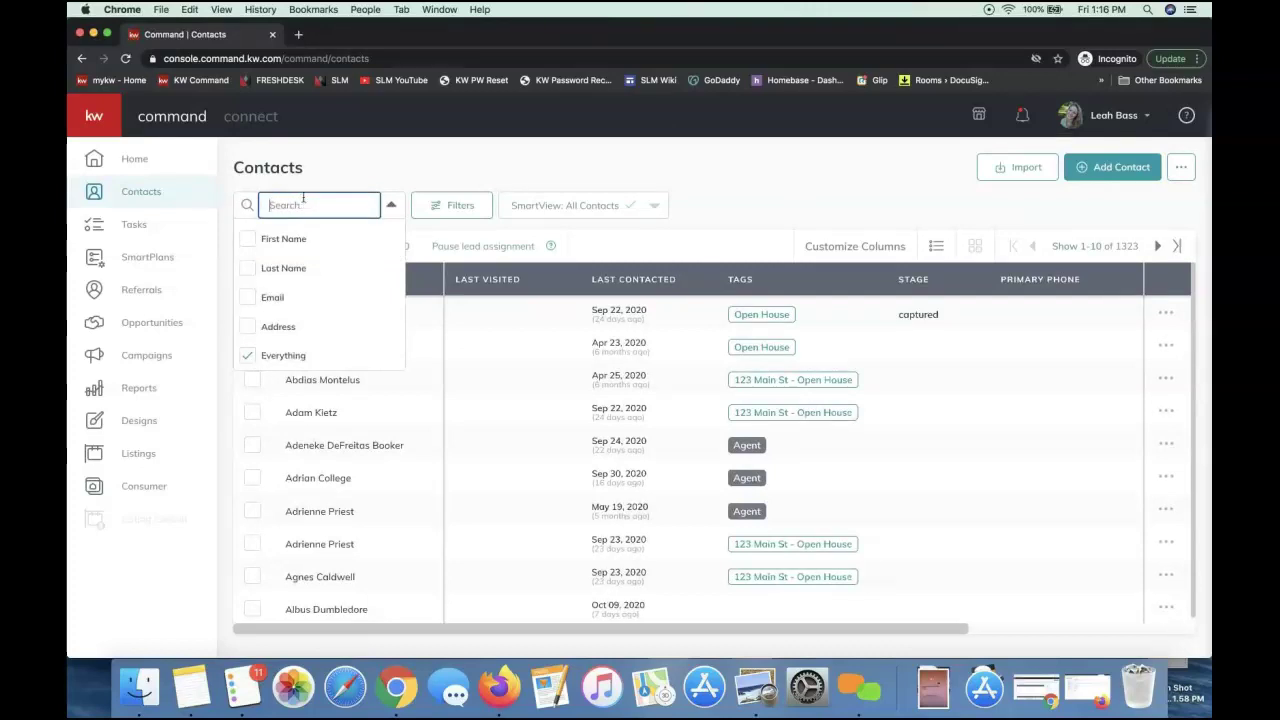
left_click(324, 166)
left_click(291, 208)
type("albus dum")
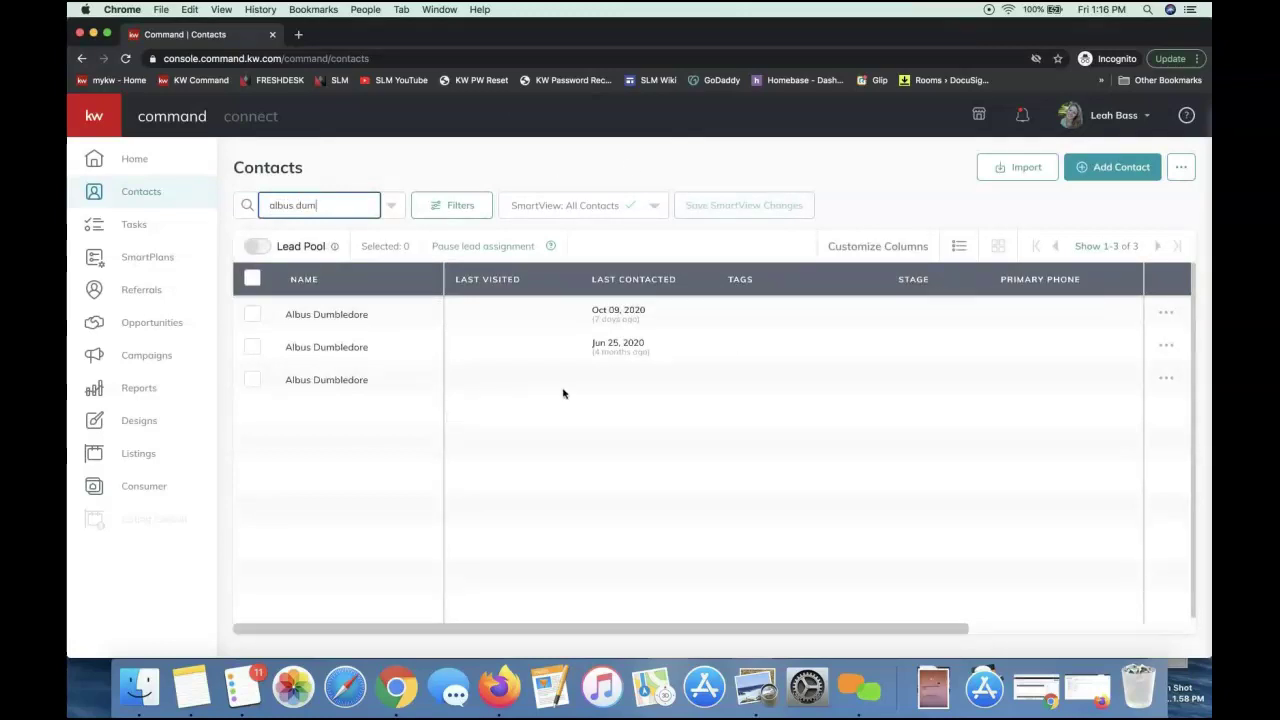
scroll(563, 393, "right", 4)
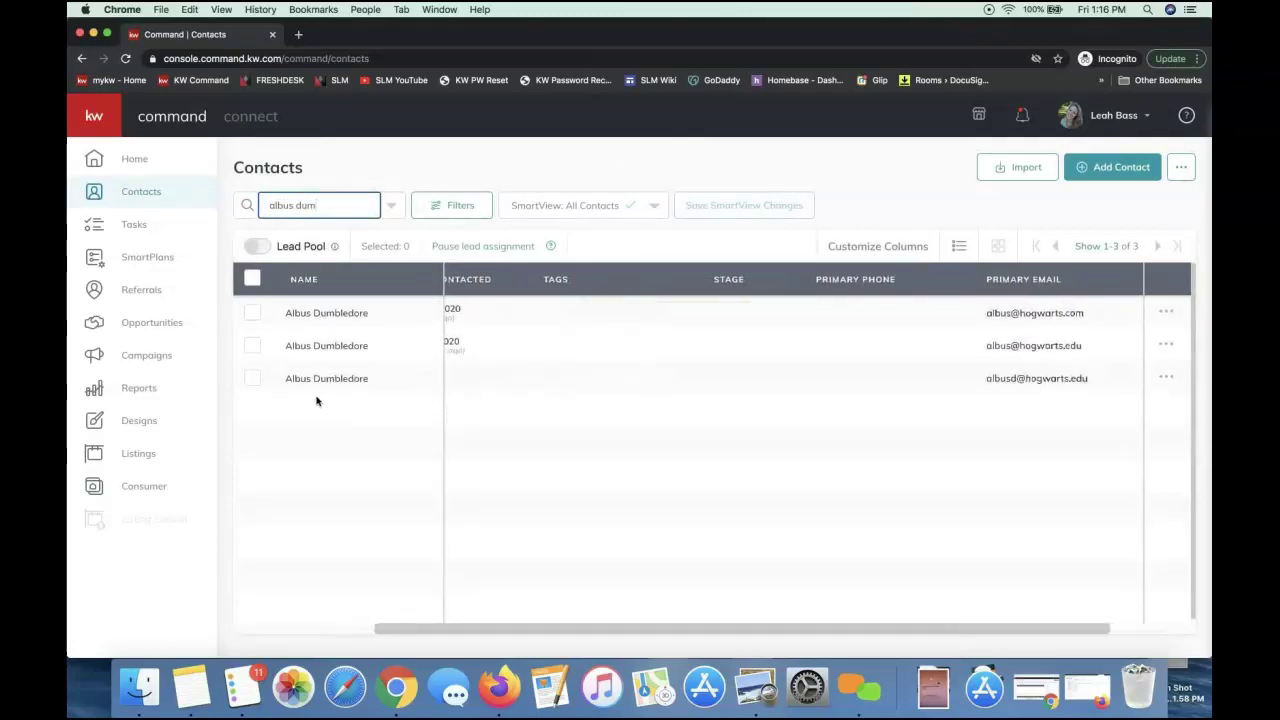
scroll(305, 382, "left", 2)
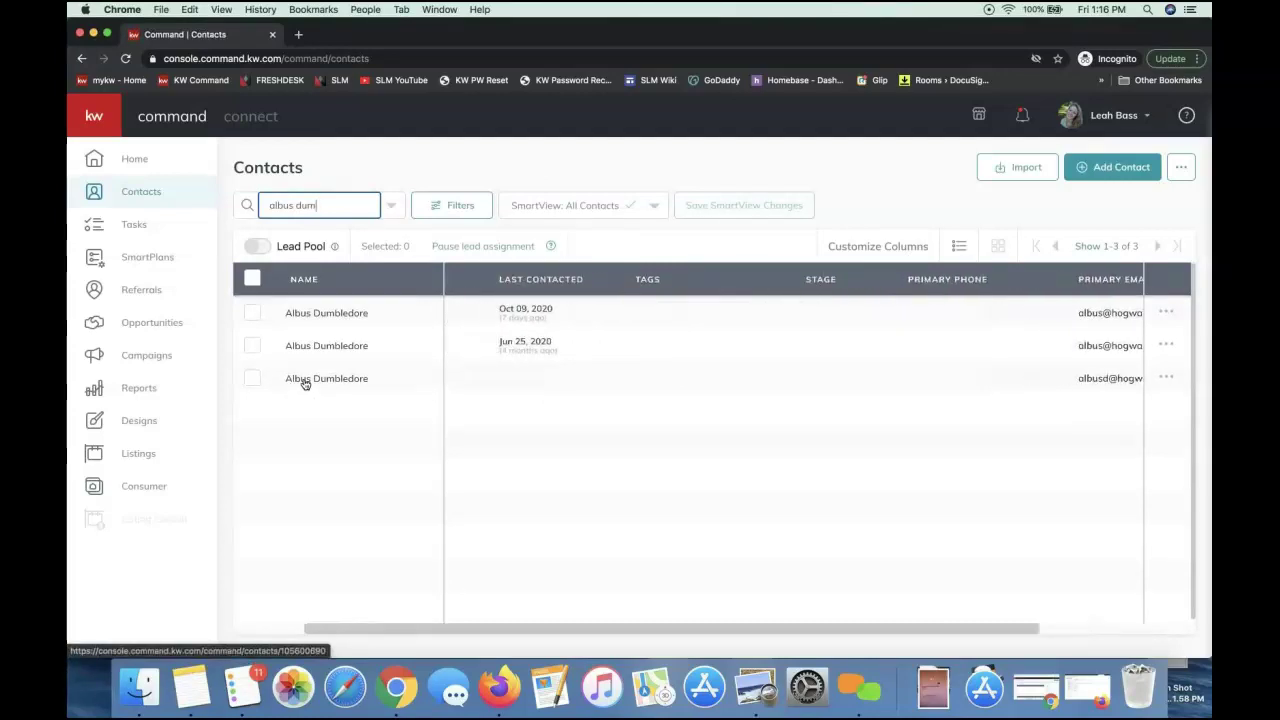
Open the third matching contact, collapse the sidebar, and scroll to its empty Neighborhoods section
left_click(305, 379)
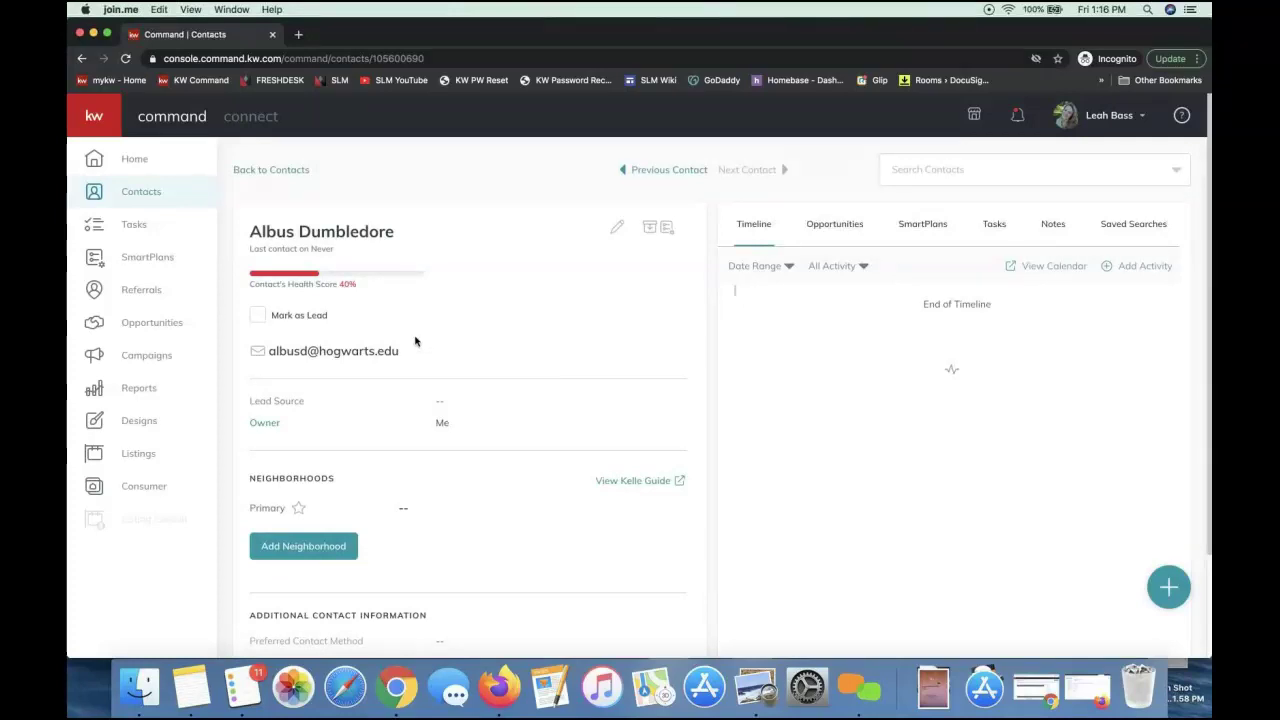
left_click(94, 117)
left_click(94, 117)
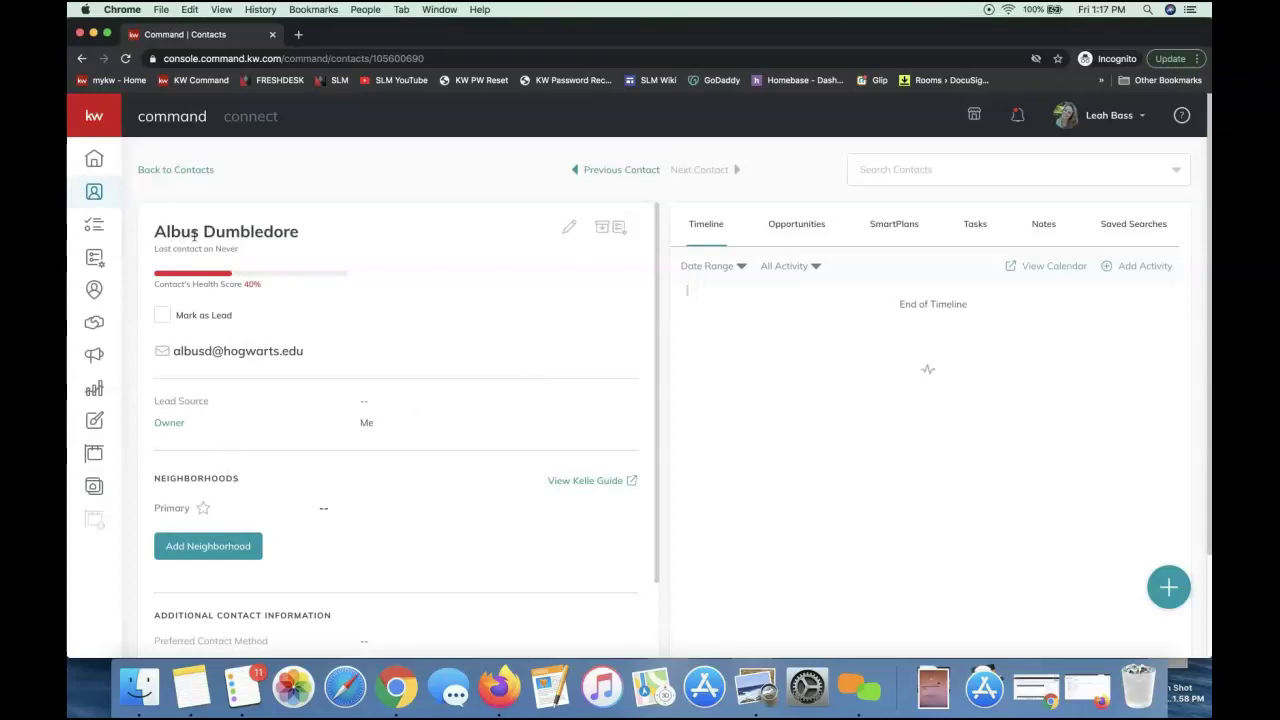
scroll(323, 251, "down", 4)
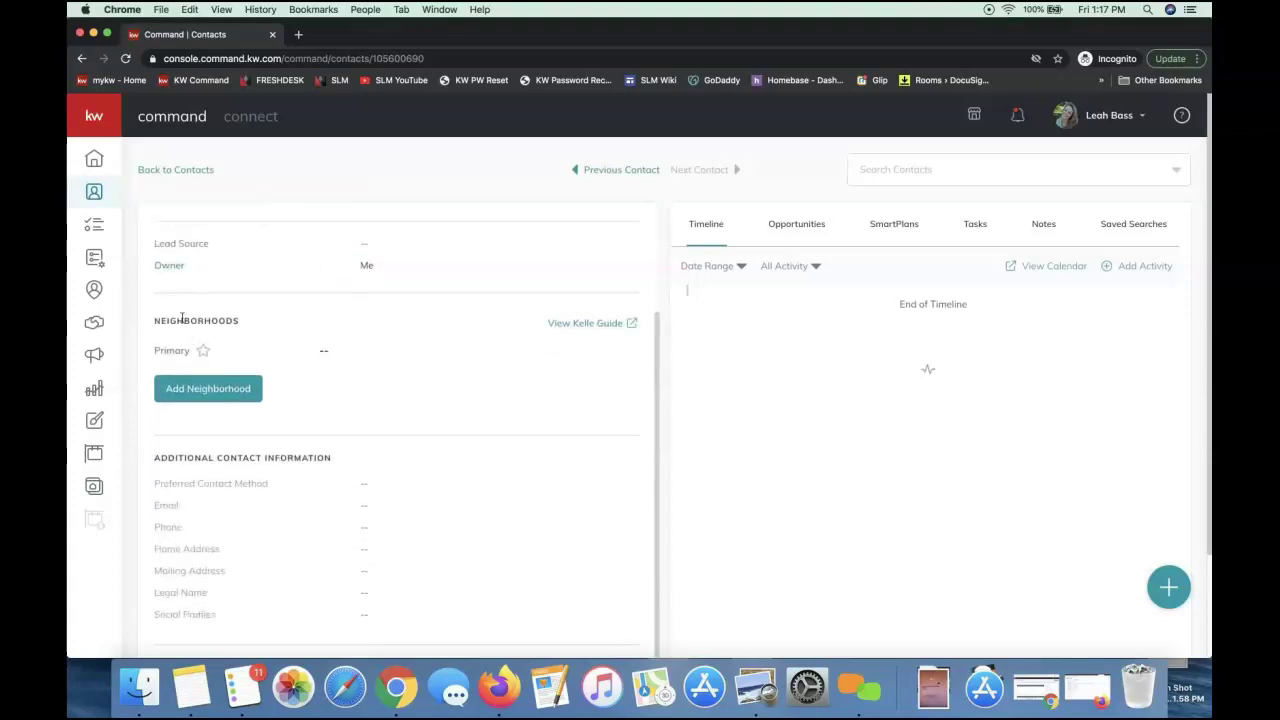
double_click(263, 320)
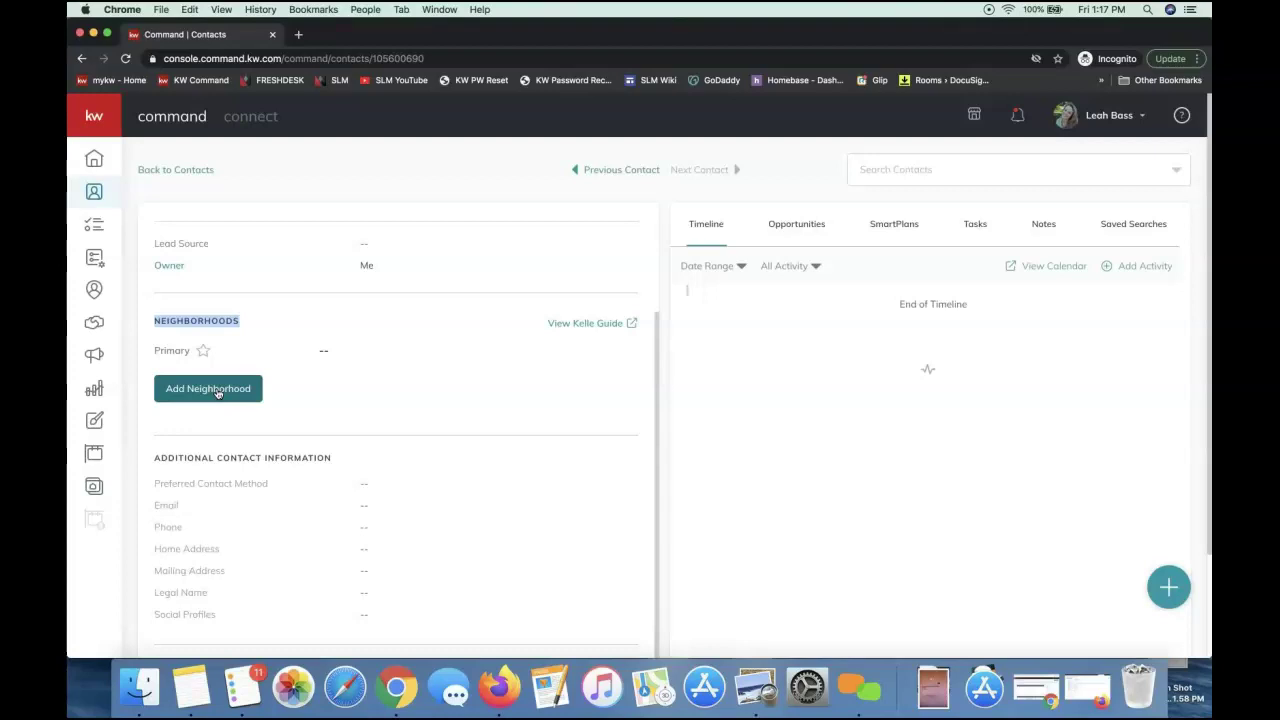
Search the contact's neighborhoods for 'ballantyne' and browse the matching Charlotte suggestions
left_click(204, 400)
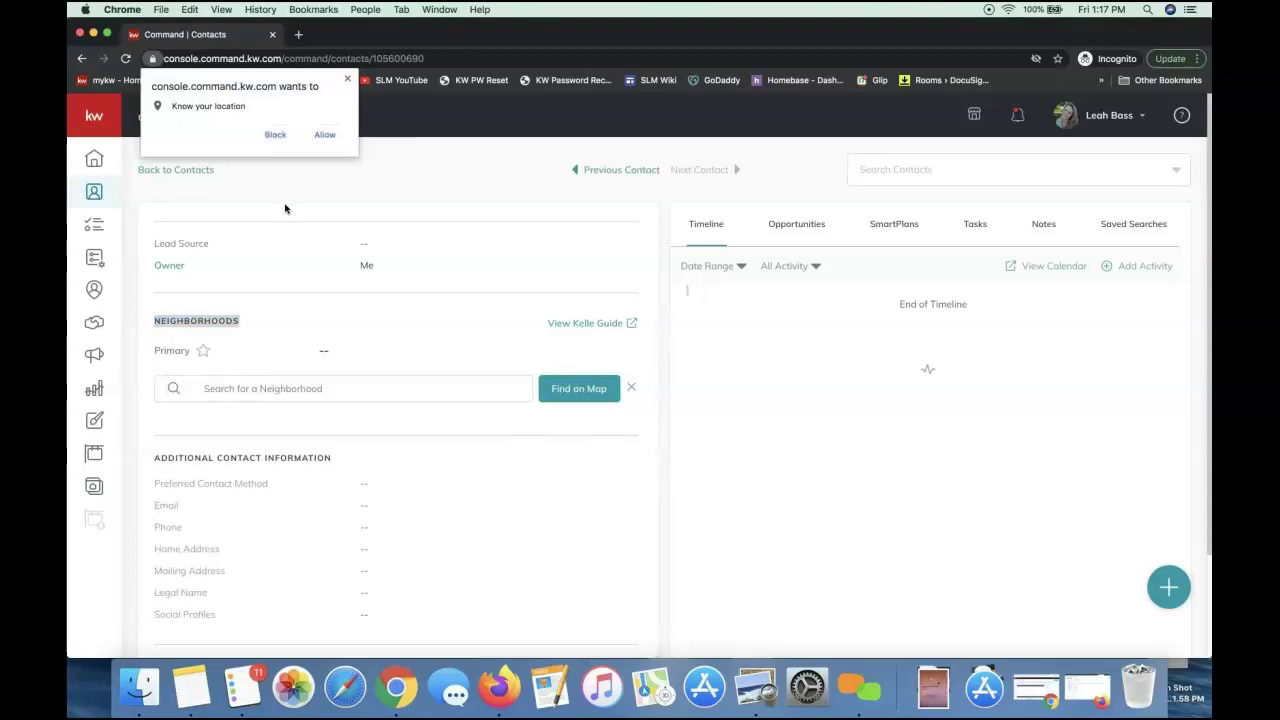
left_click(324, 135)
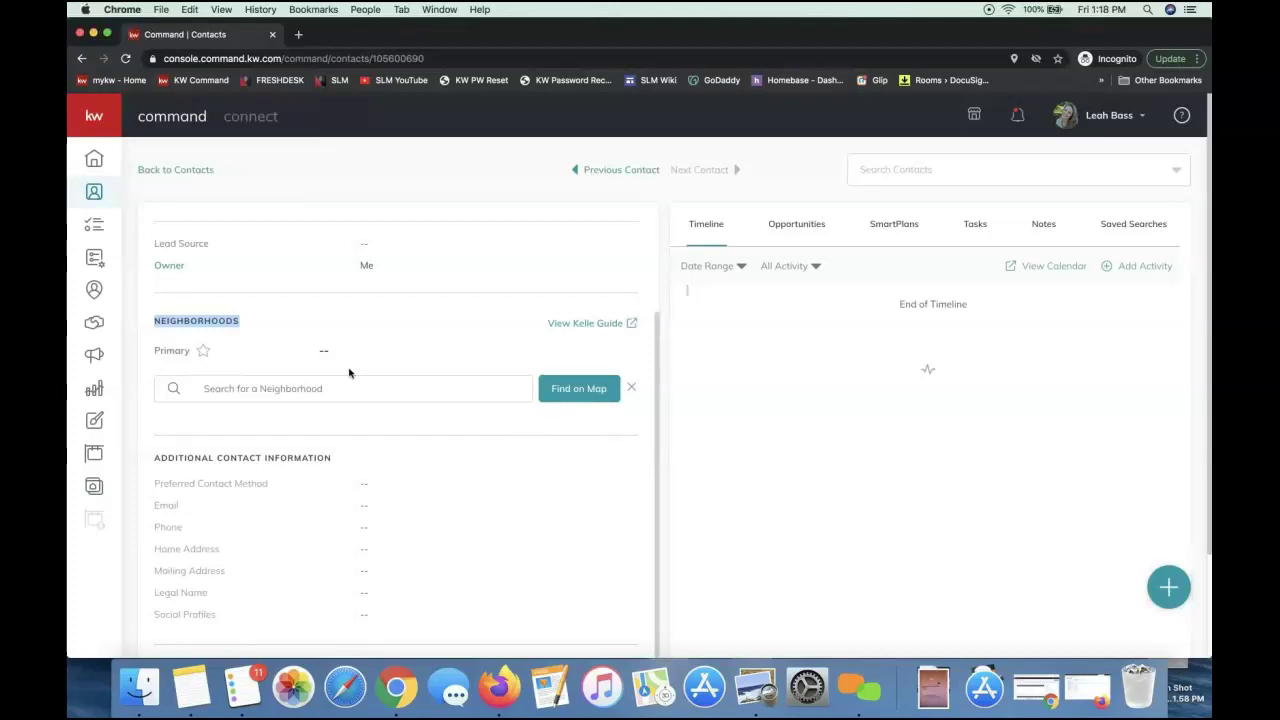
left_click(253, 392)
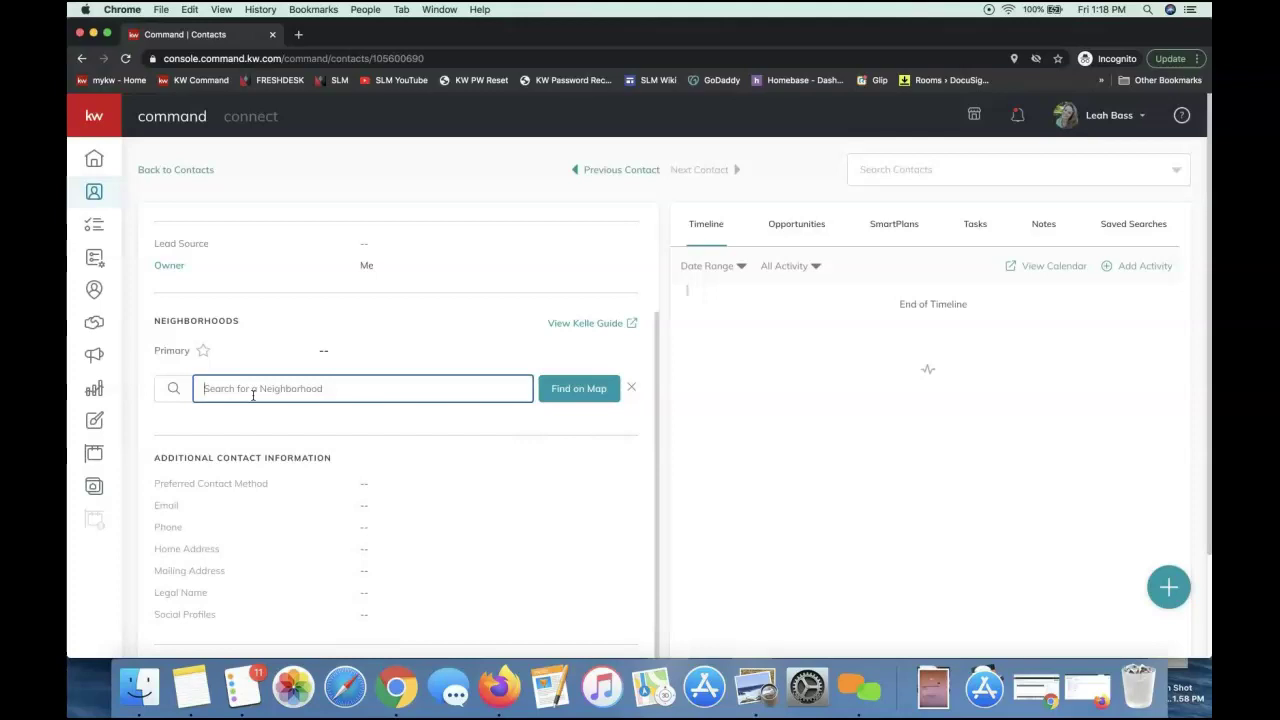
type("ballantyne")
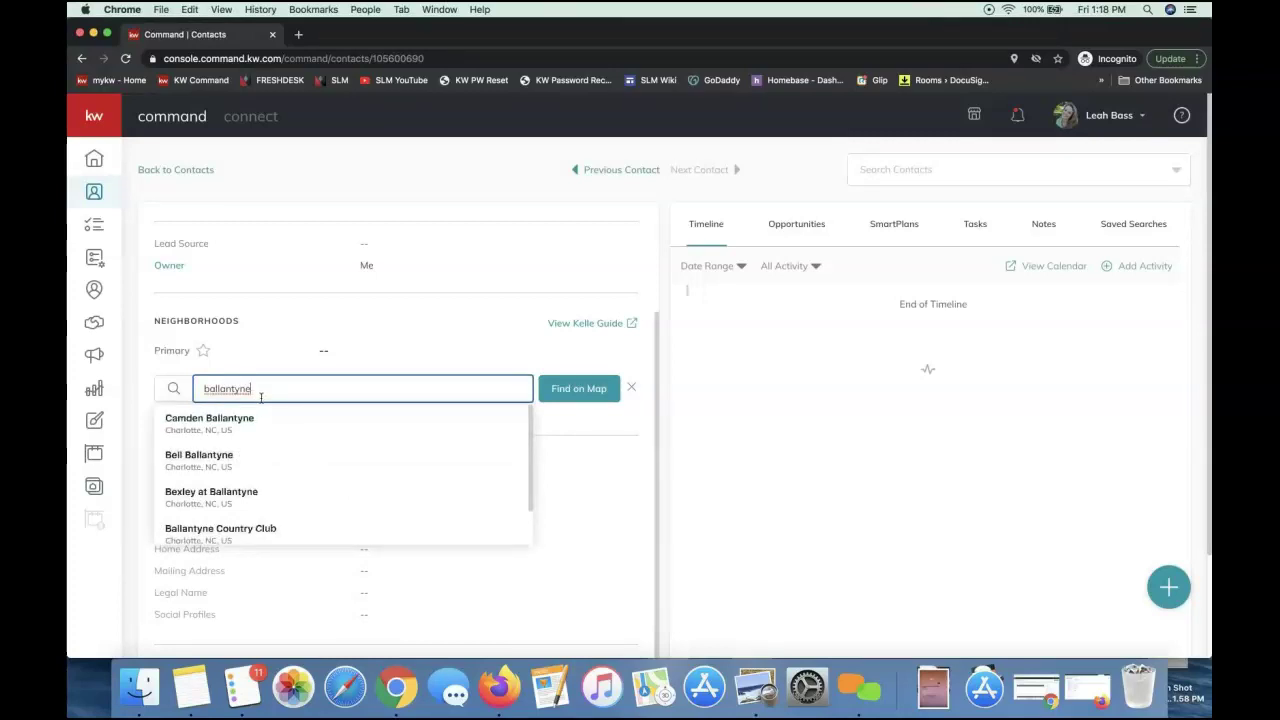
scroll(280, 457, "down", 2)
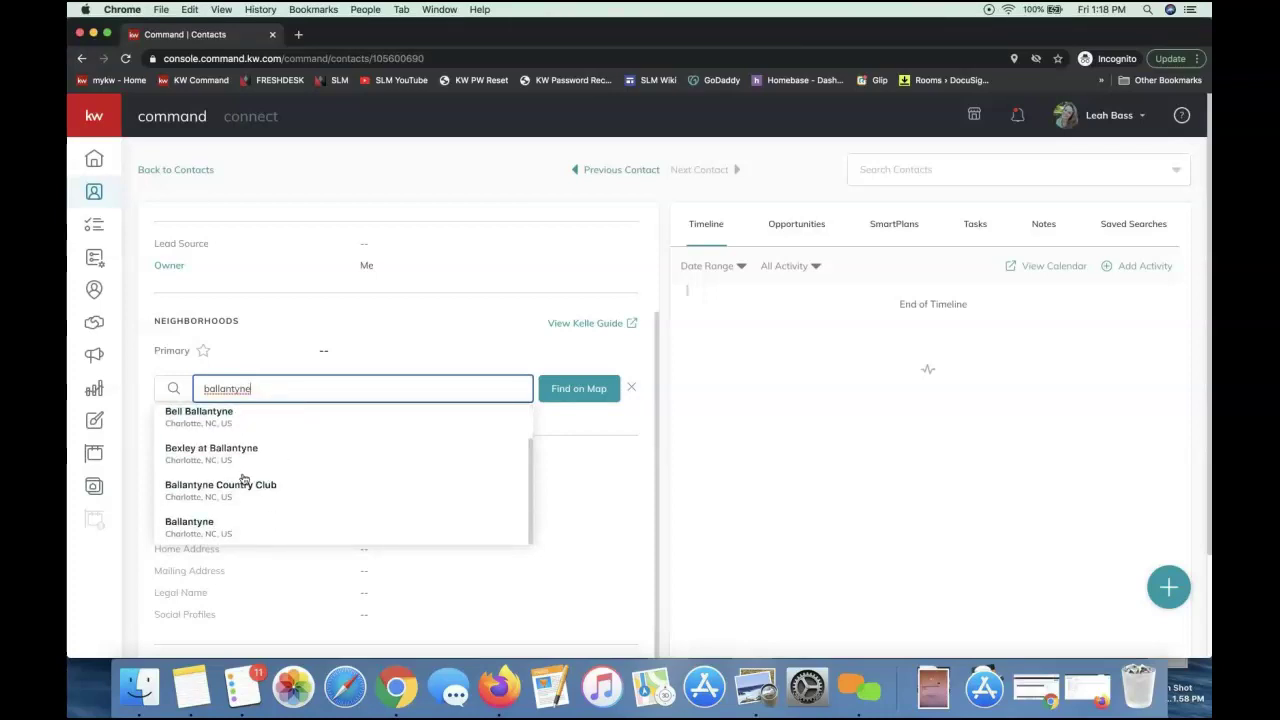
scroll(256, 481, "up", 1)
scroll(257, 481, "down", 1)
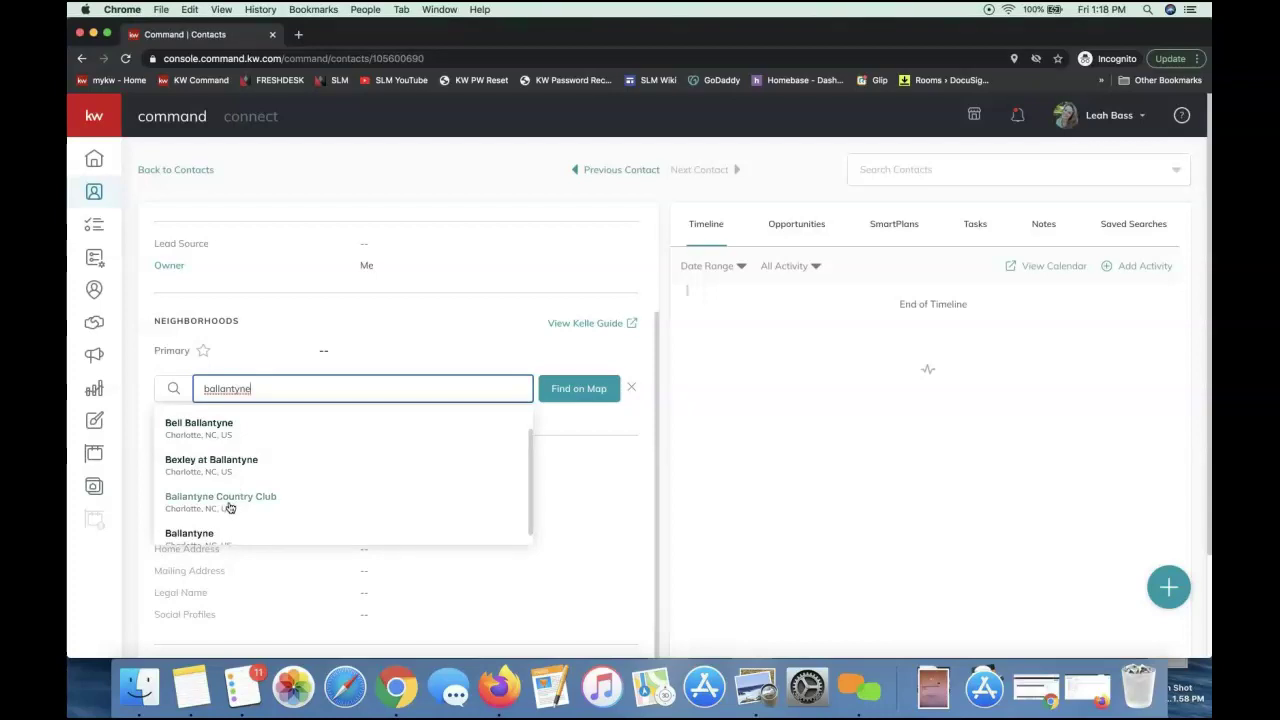
Add Ballantyne Country Club to the contact and review the Suggested Neighborhoods list
left_click(222, 505)
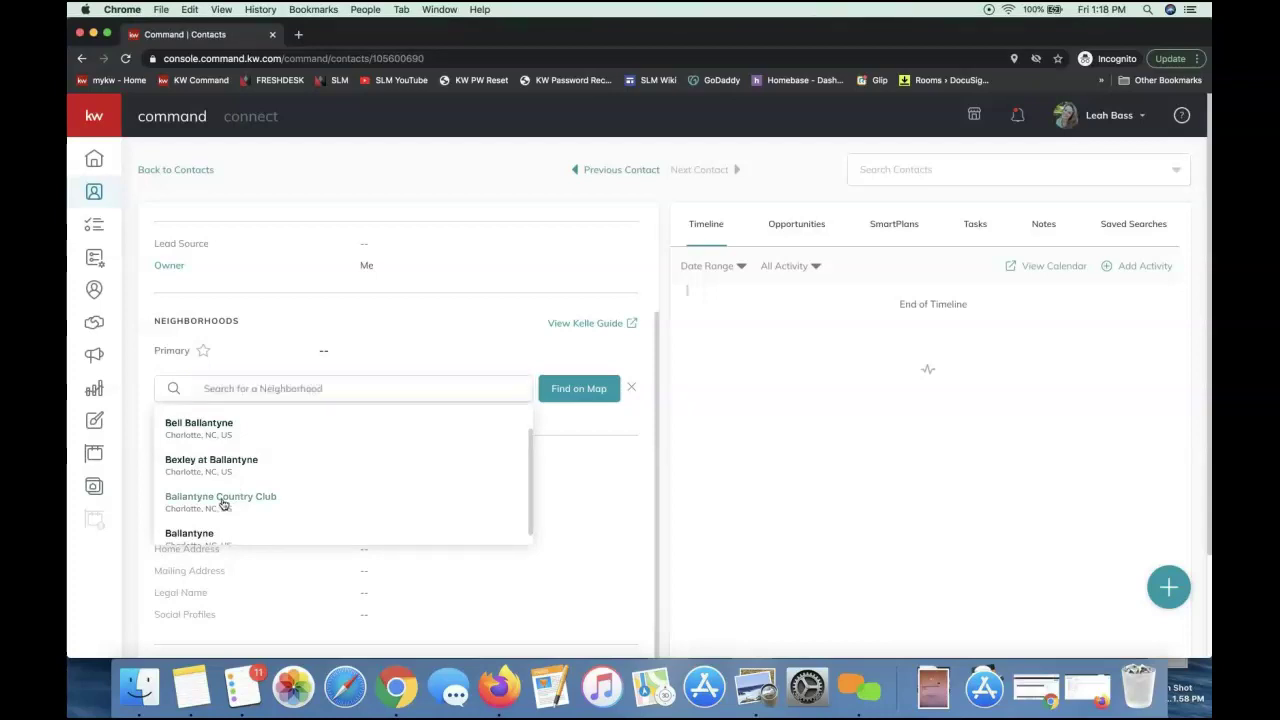
left_click(267, 387)
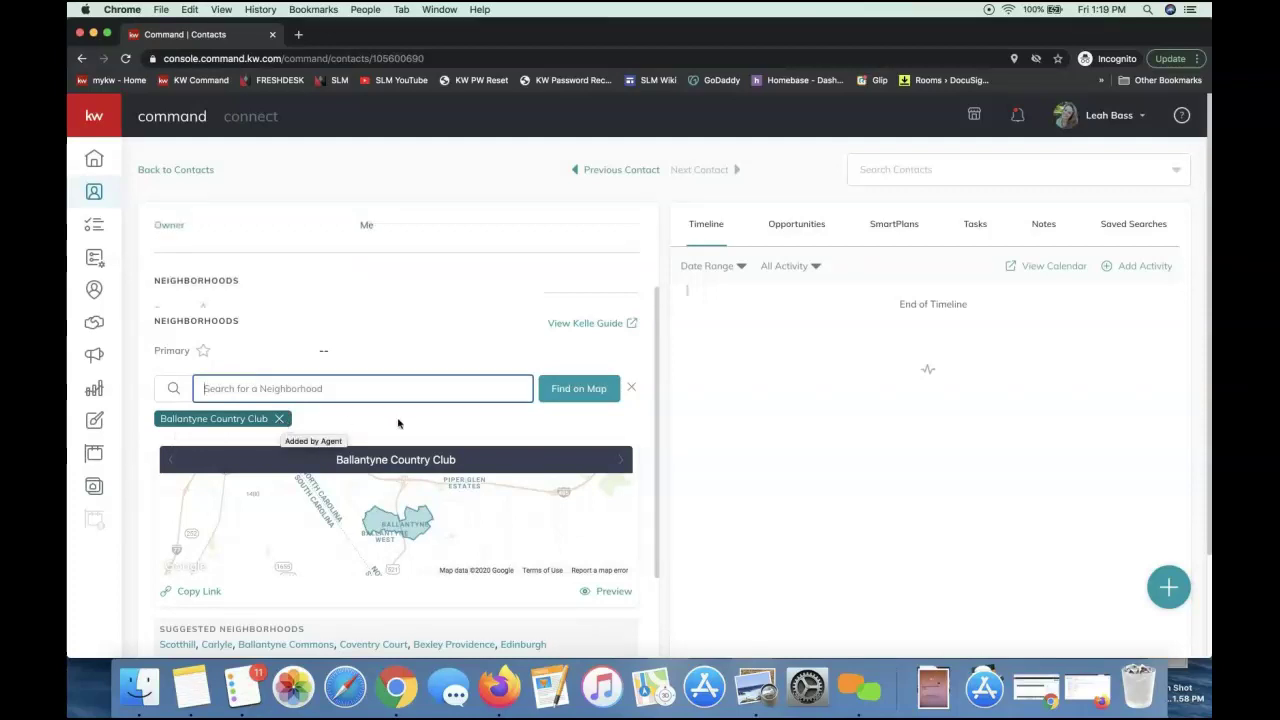
scroll(463, 394, "down", 3)
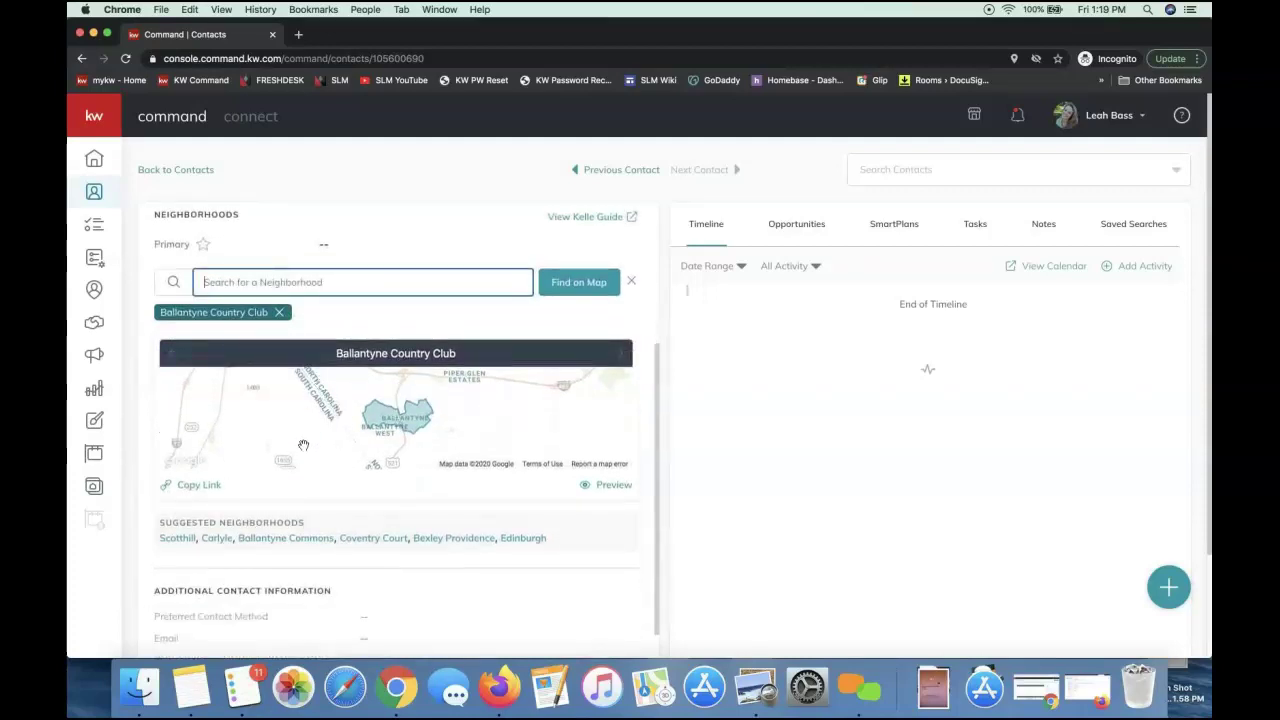
triple_click(167, 524)
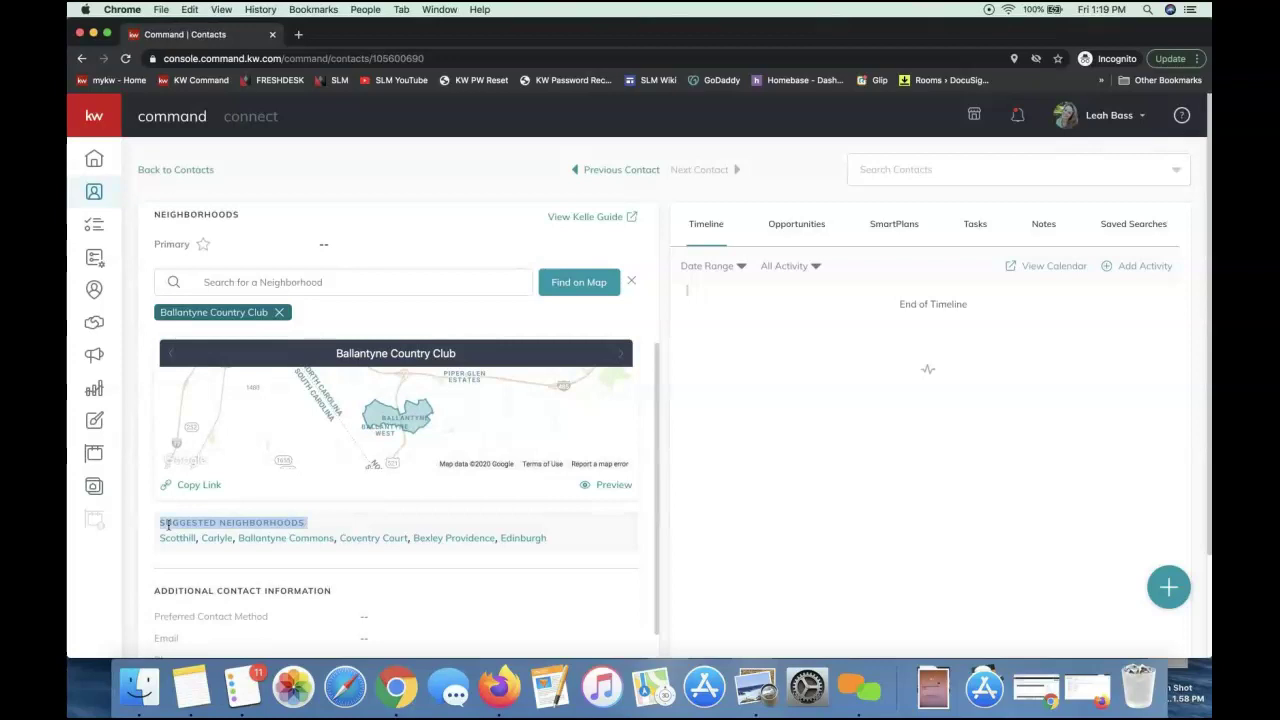
left_click(282, 285)
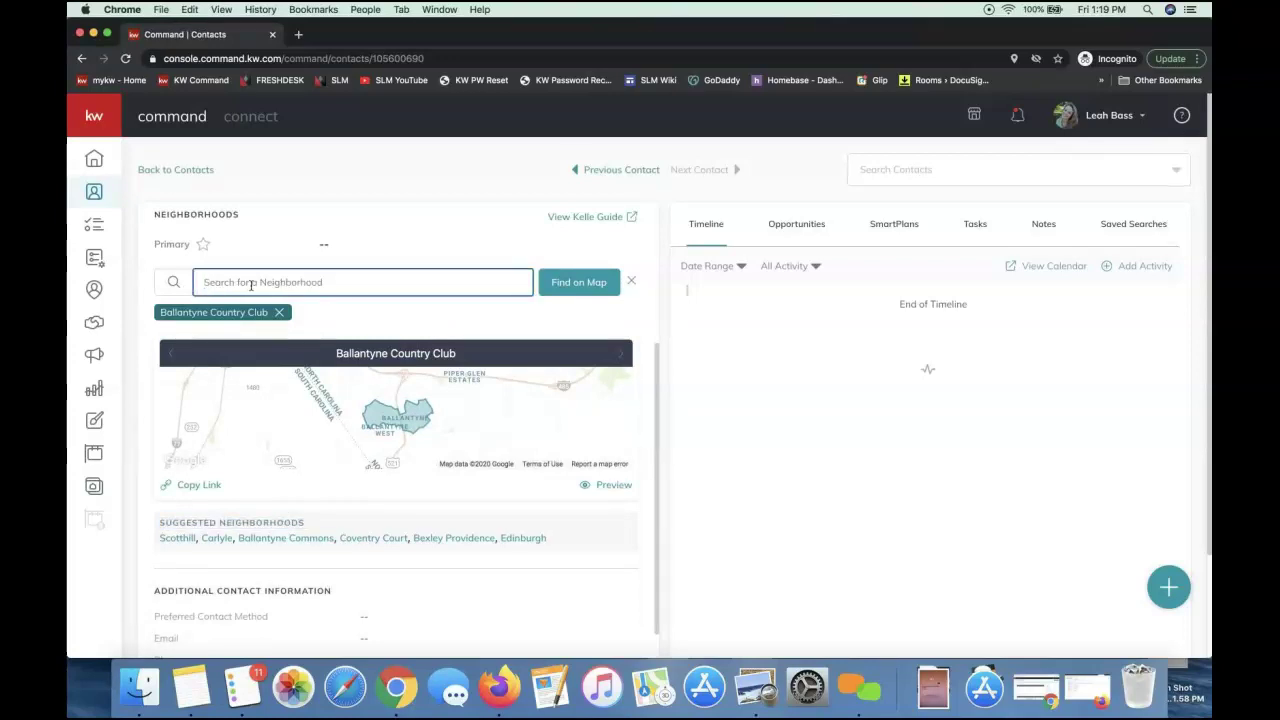
triple_click(201, 524)
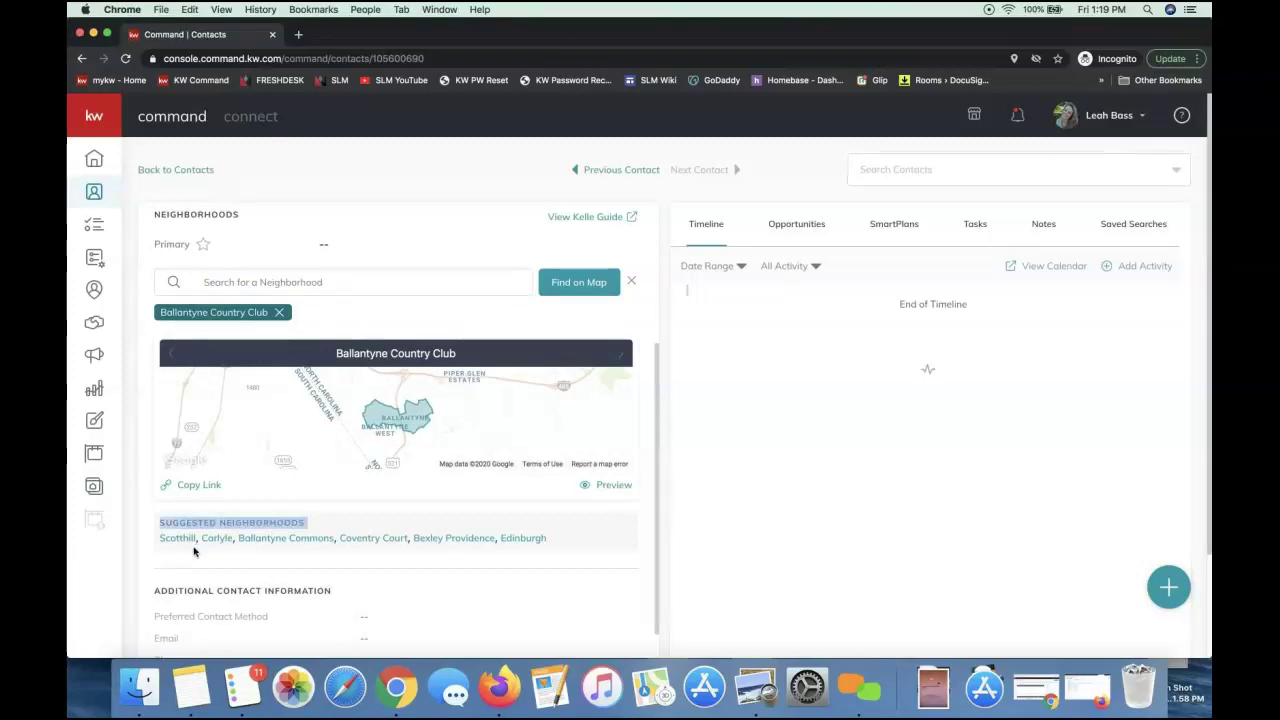
Add Ballantyne Commons and Ballantyne Meadows from the suggested neighborhoods
left_click(289, 539)
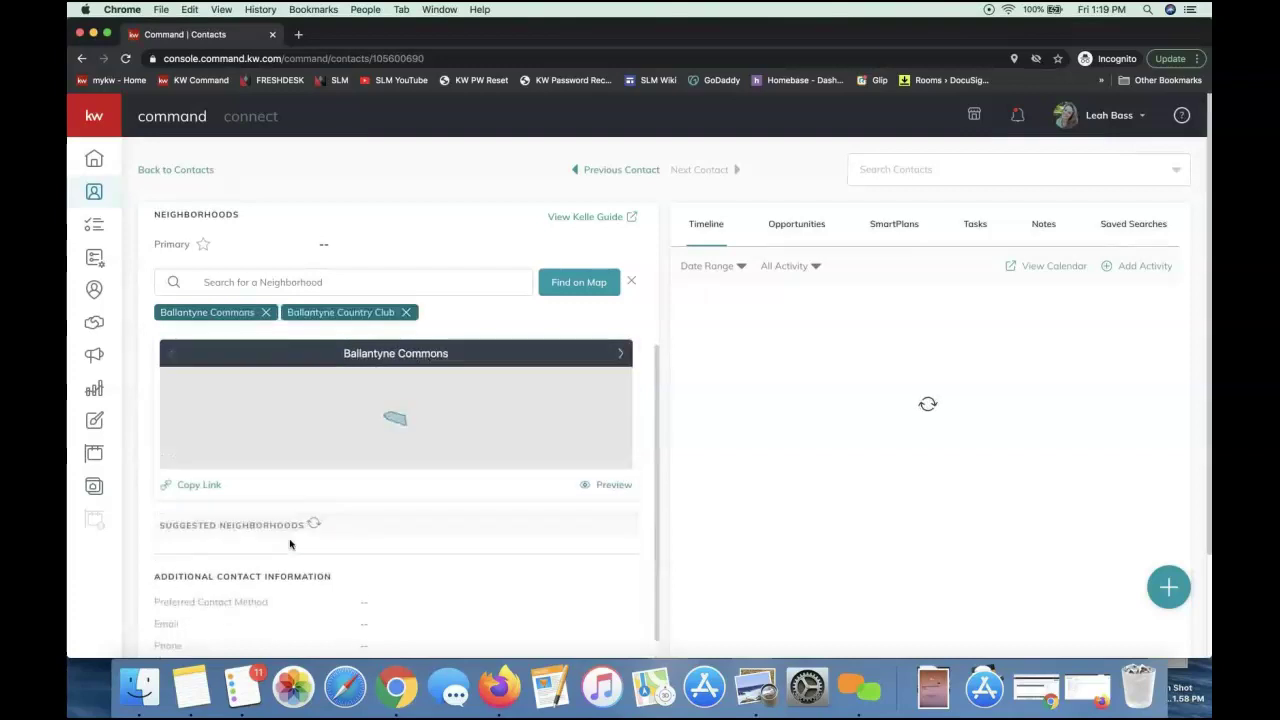
left_click(385, 540)
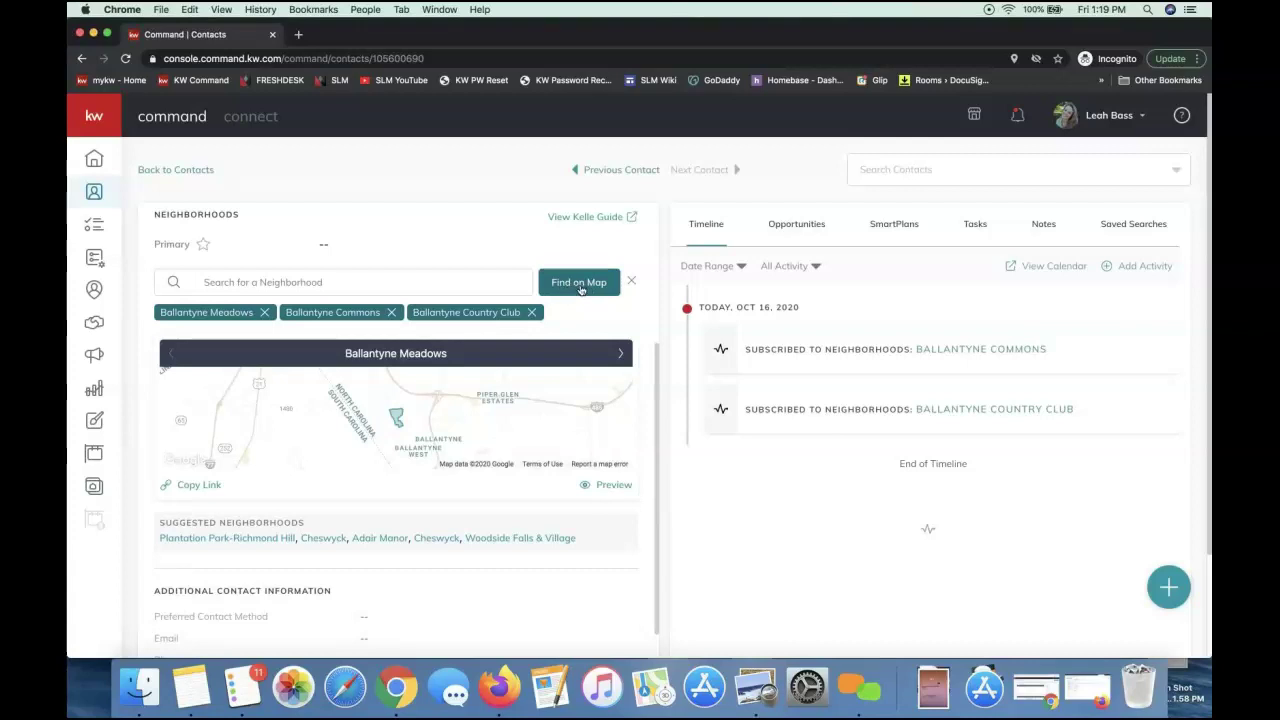
Open Find on Map and center it on Ballantyne Commons Parkway, Charlotte
left_click(581, 287)
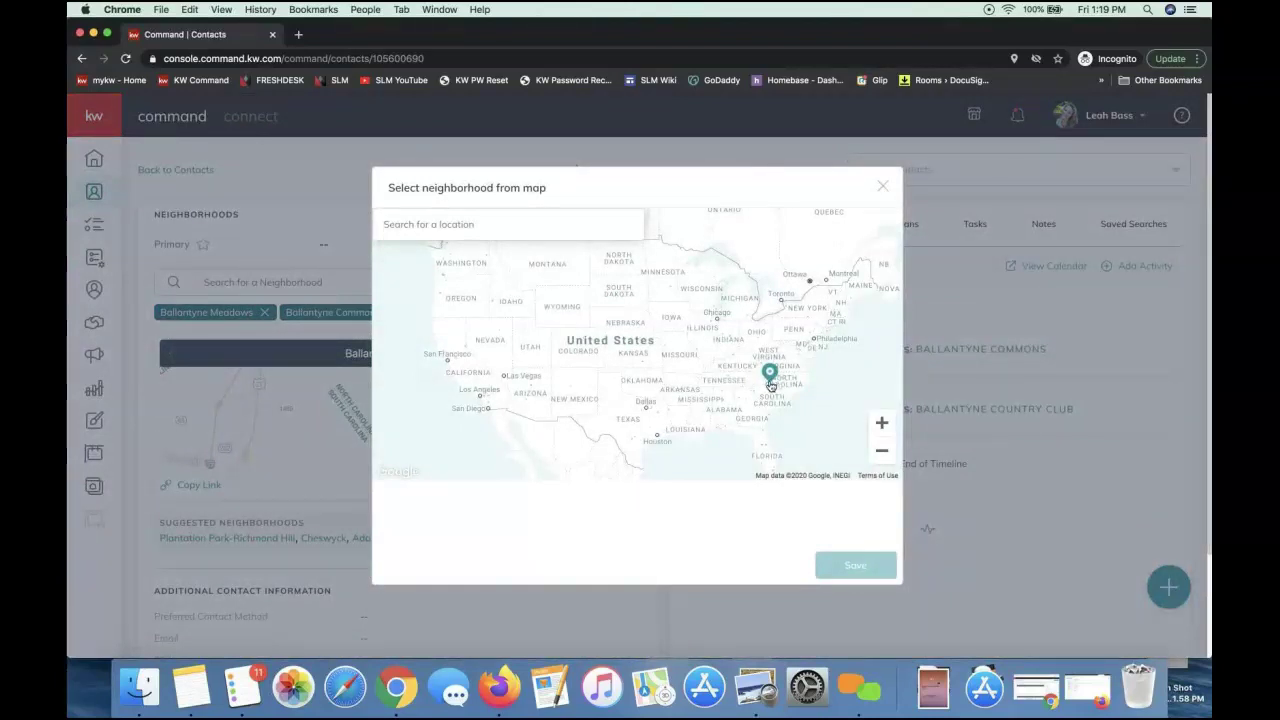
left_click(421, 229)
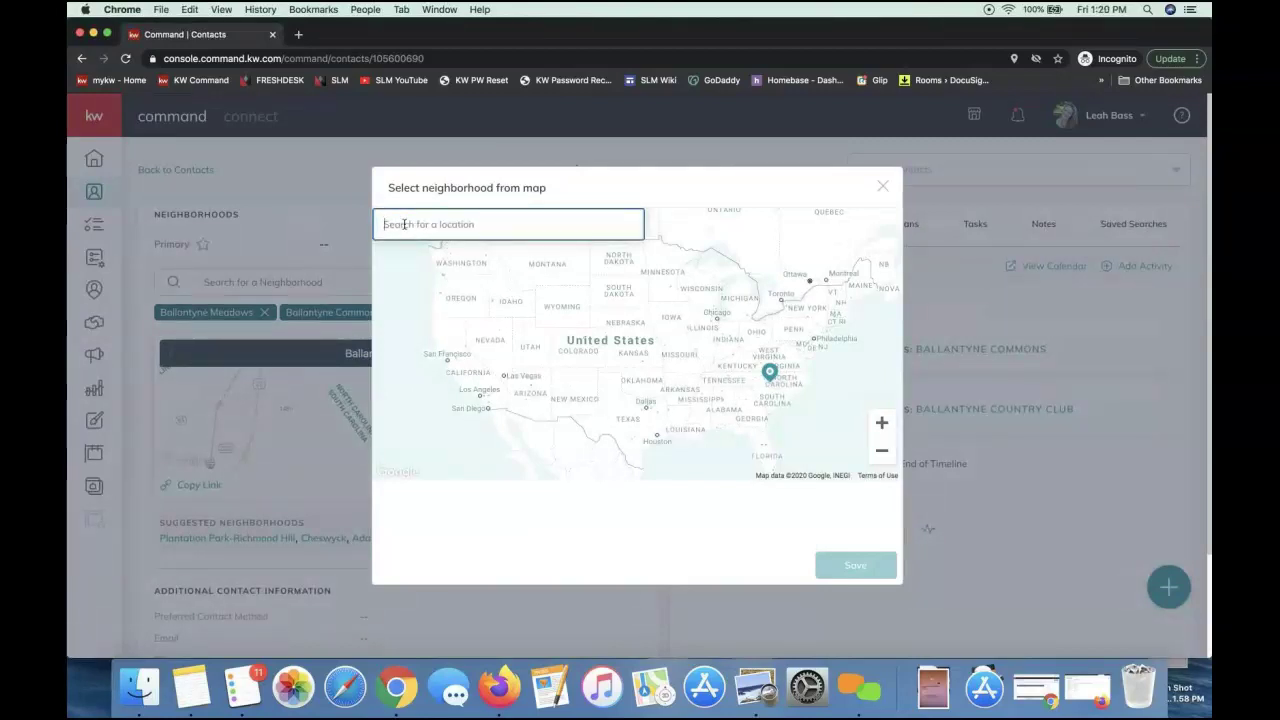
type("ball")
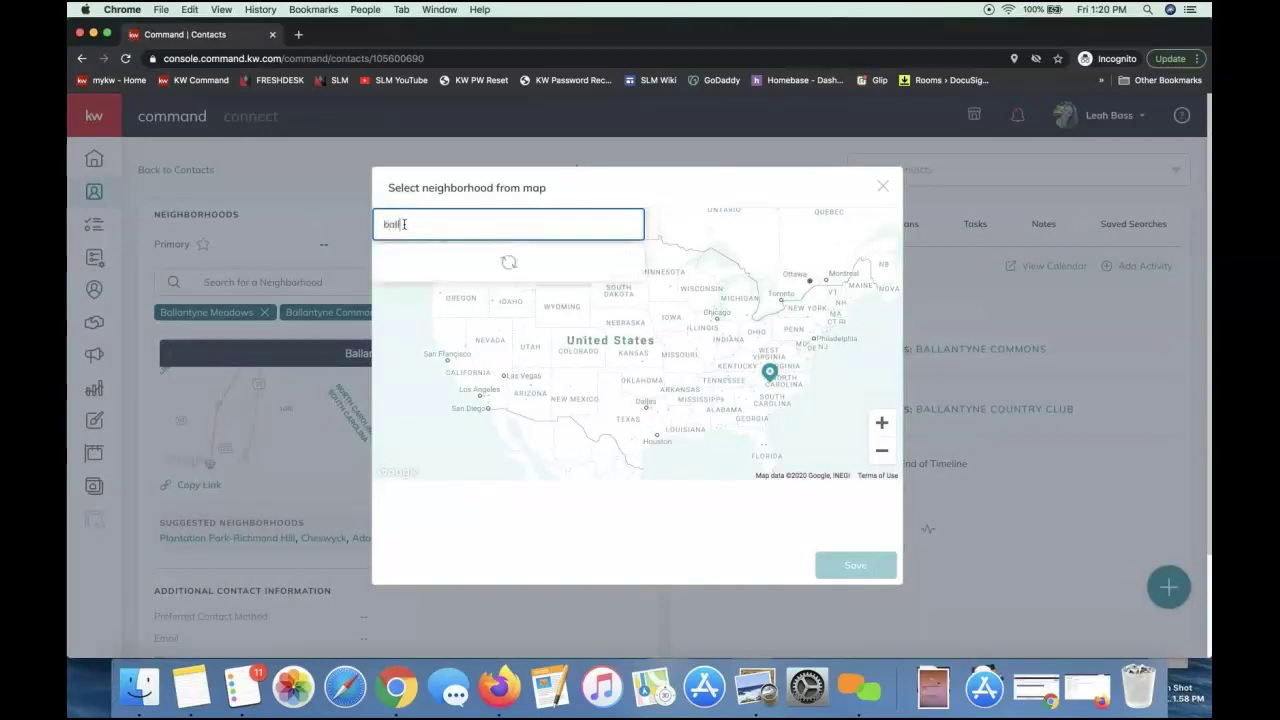
type("antyne")
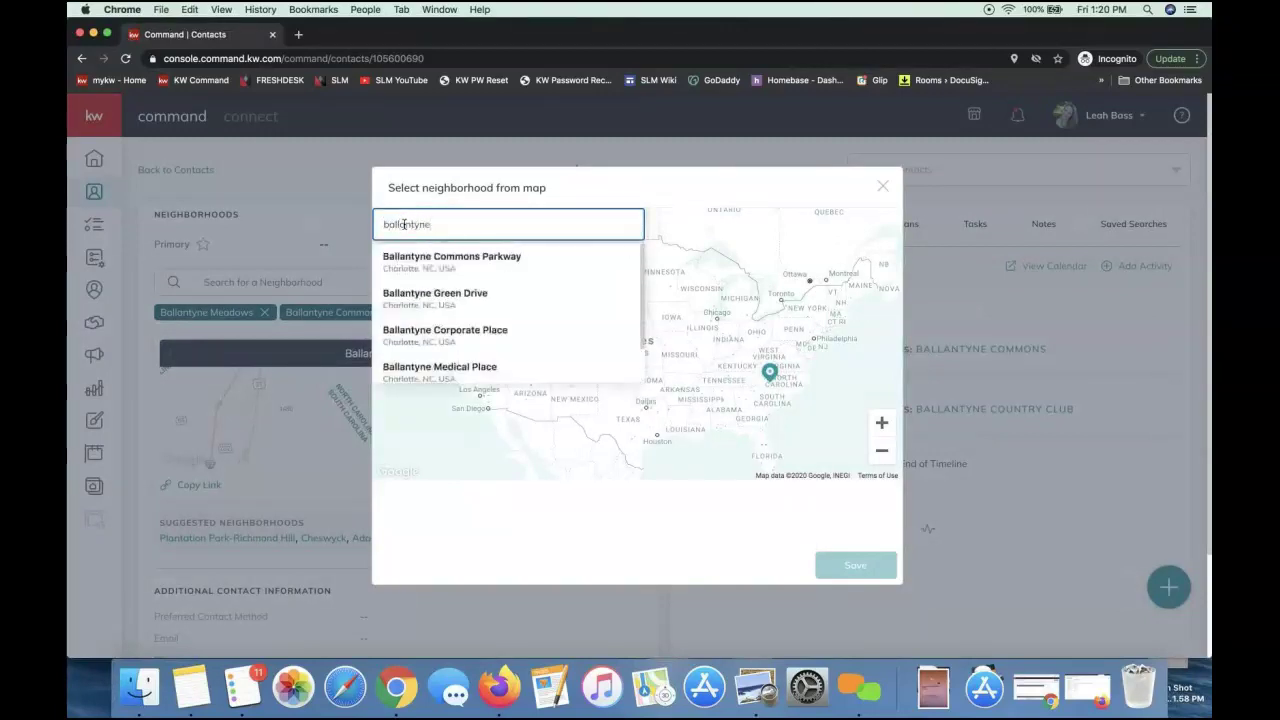
left_click(447, 262)
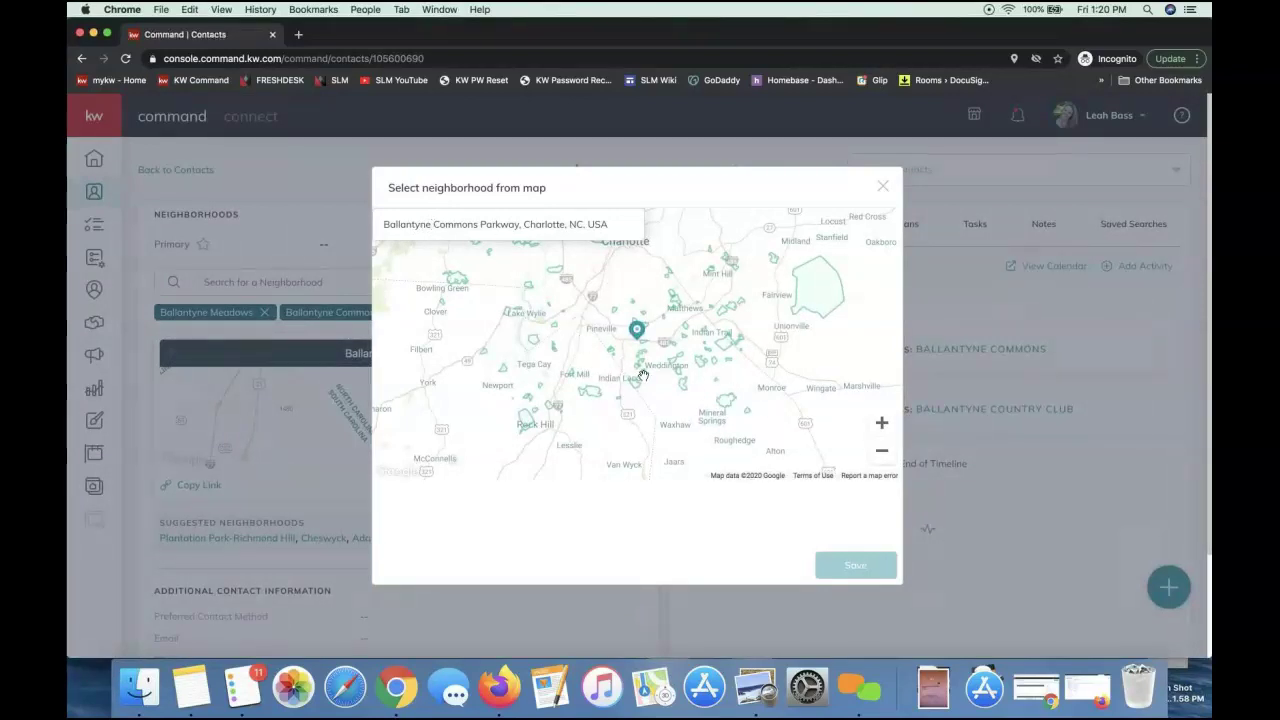
Zoom in to the neighborhood boundaries and pick Ridge Haven
left_click(882, 422)
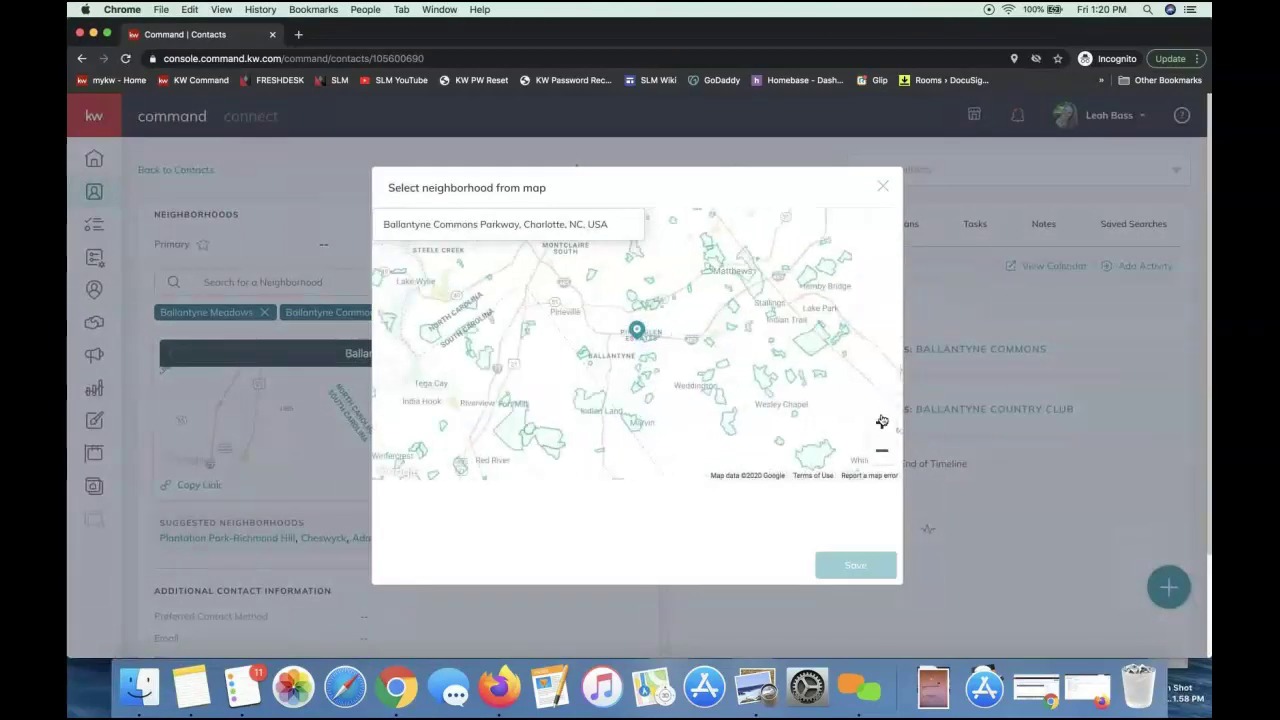
left_click(882, 422)
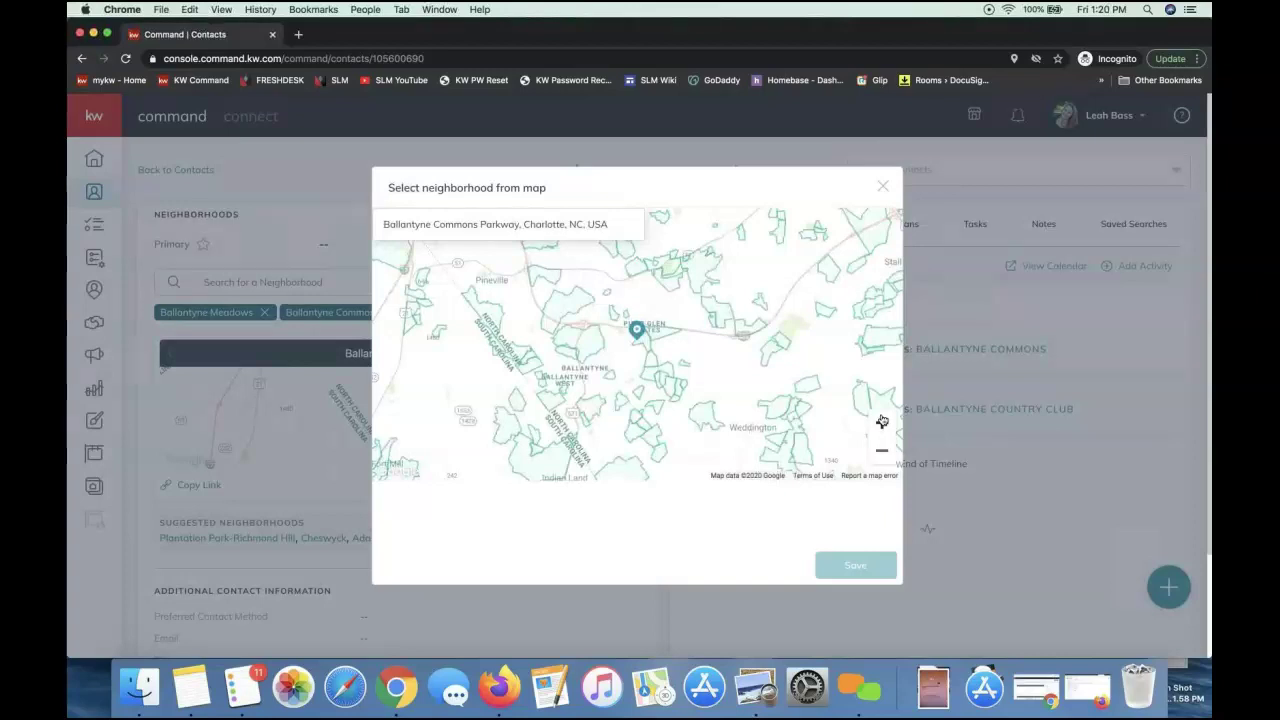
left_click(882, 421)
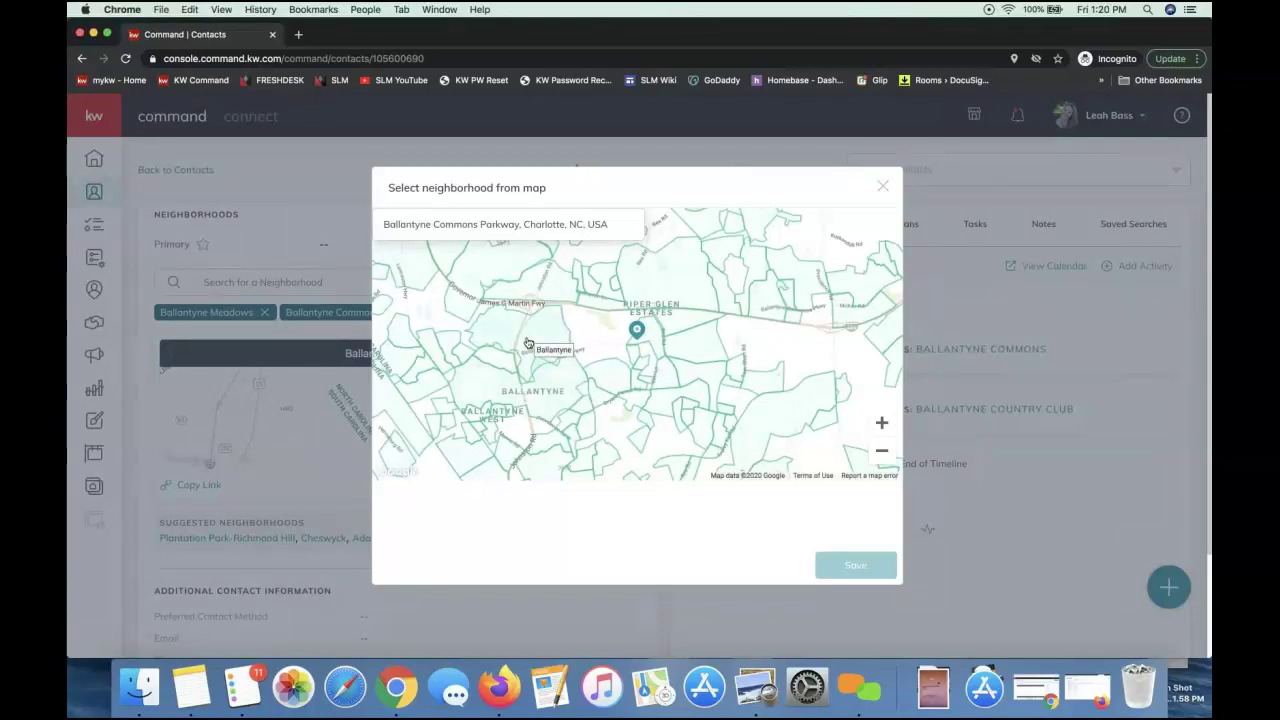
left_click(551, 290)
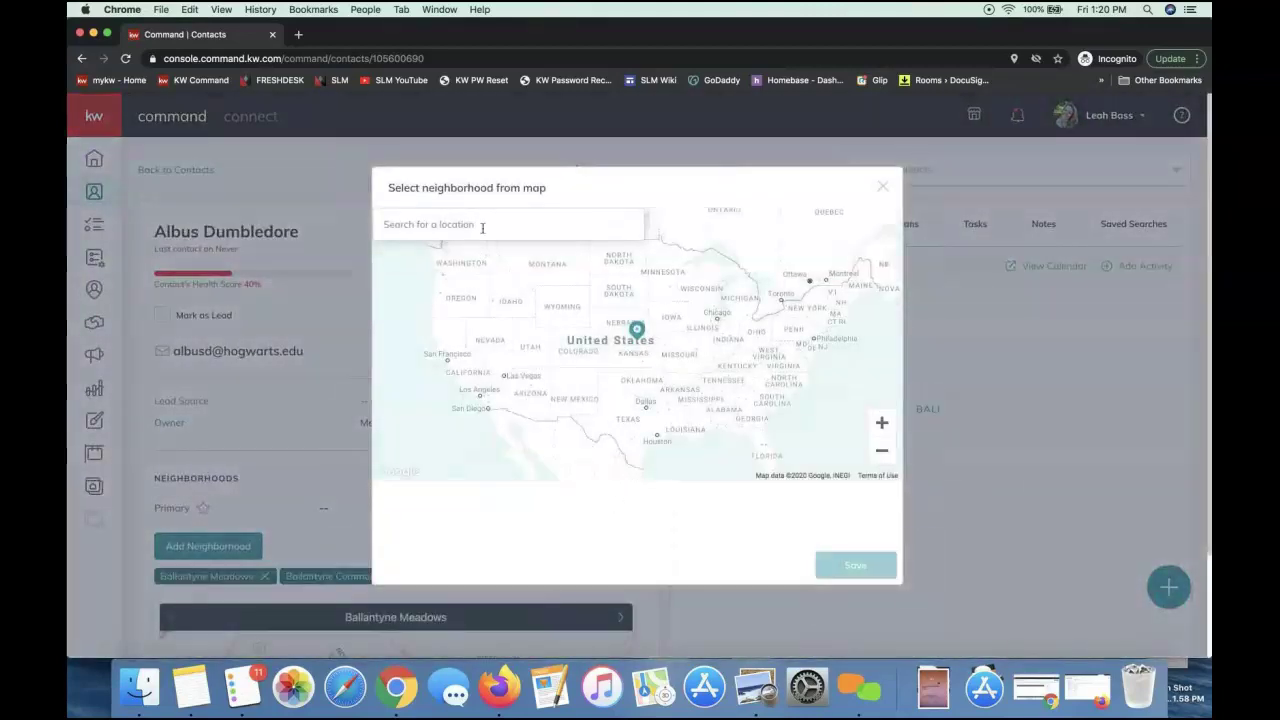
Re-center the map on Ballantyne Commons Parkway and zoom in two levels
left_click(482, 227)
type("ballantye")
left_click(450, 260)
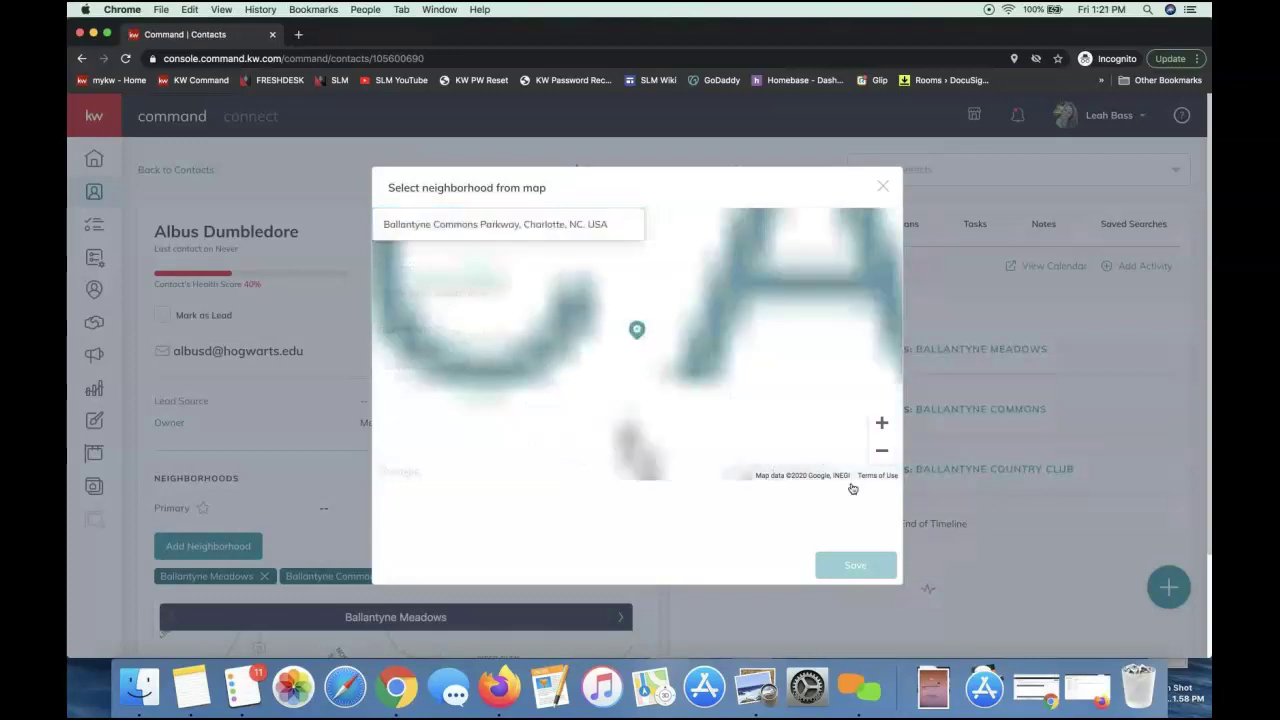
left_click(882, 429)
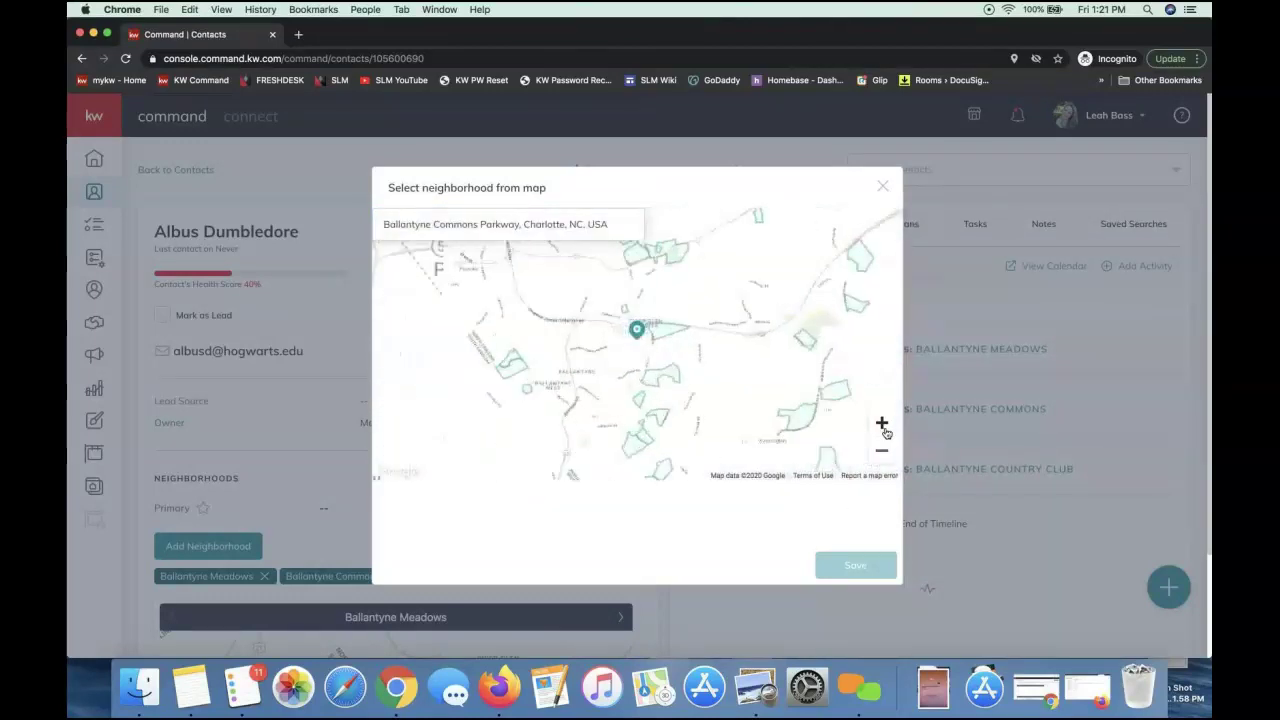
left_click(882, 425)
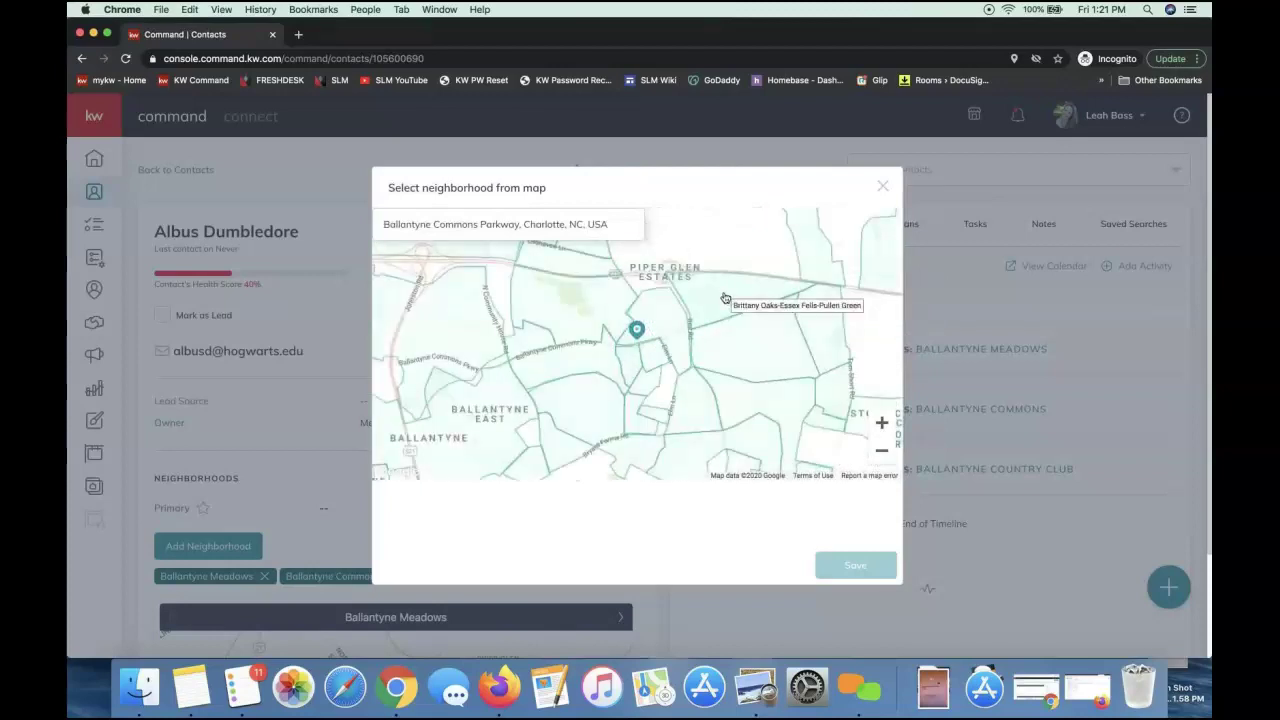
Pick Brittany Oaks-Essex Fells-Pullen Green and Camden Ballantyne, then zoom out
left_click(726, 299)
left_click(694, 404)
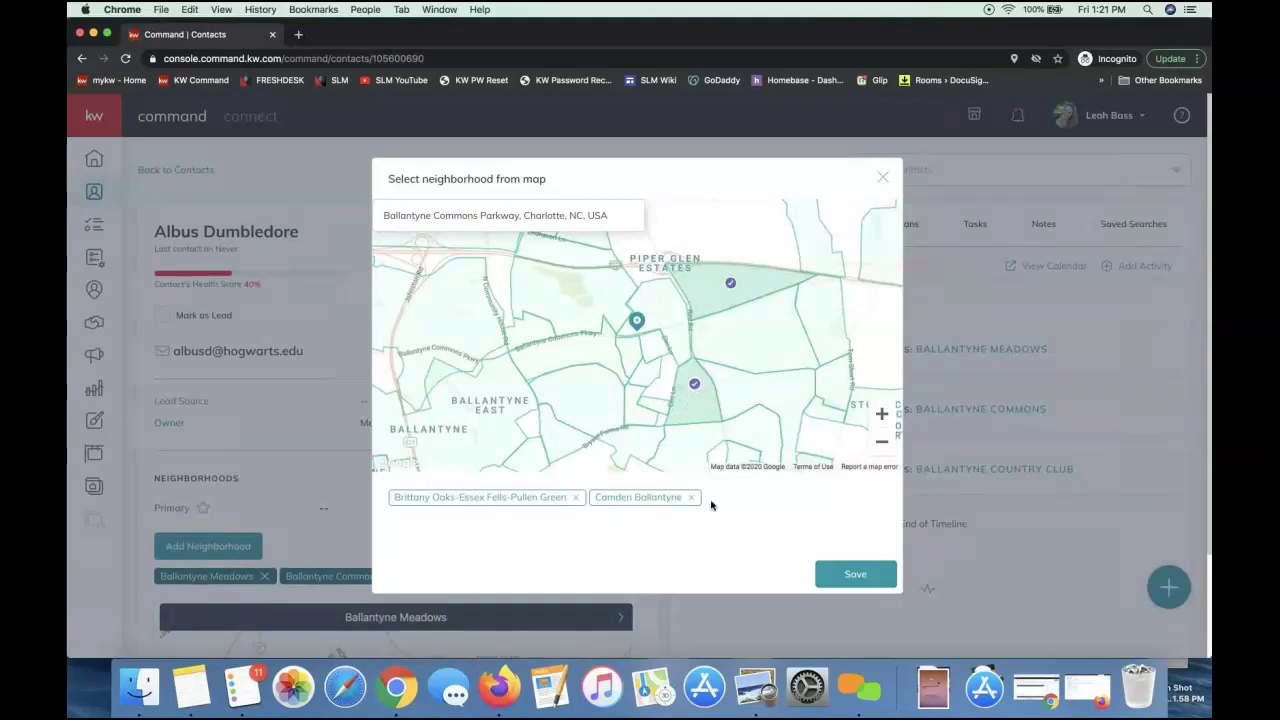
left_click(878, 447)
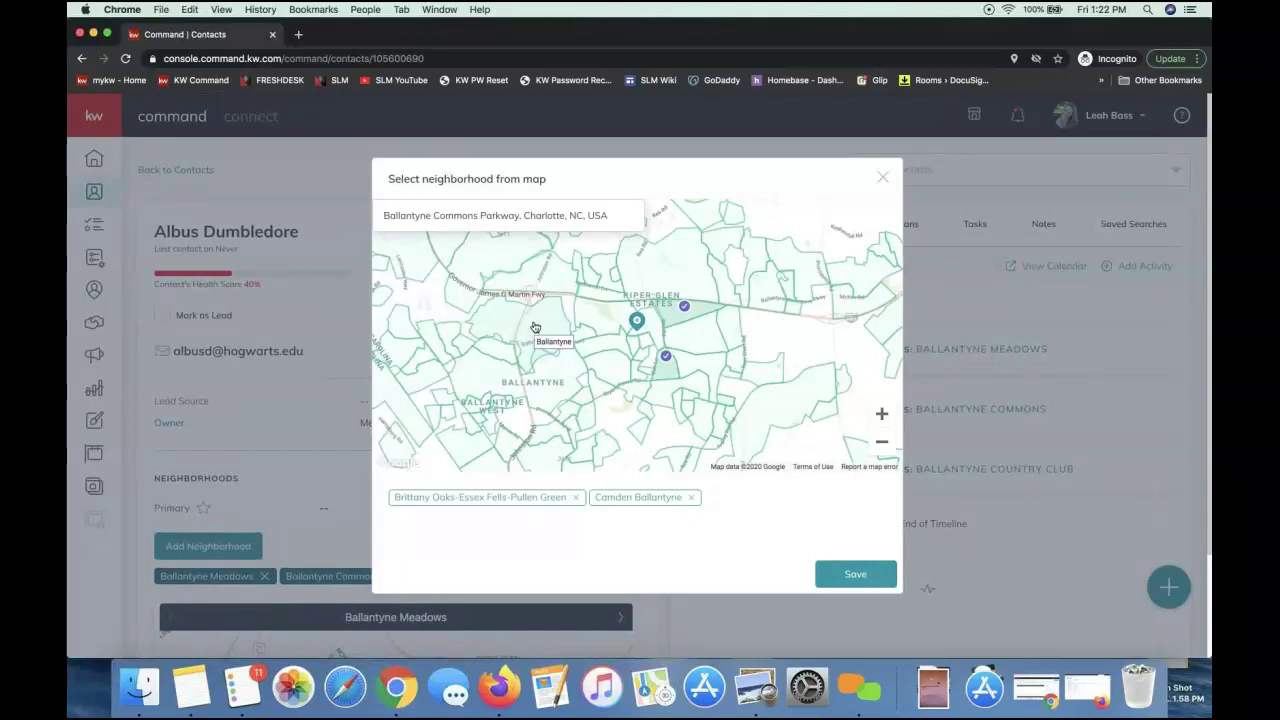
Pick the Ballantyne and Piper Glen areas on the map as well
left_click(550, 332)
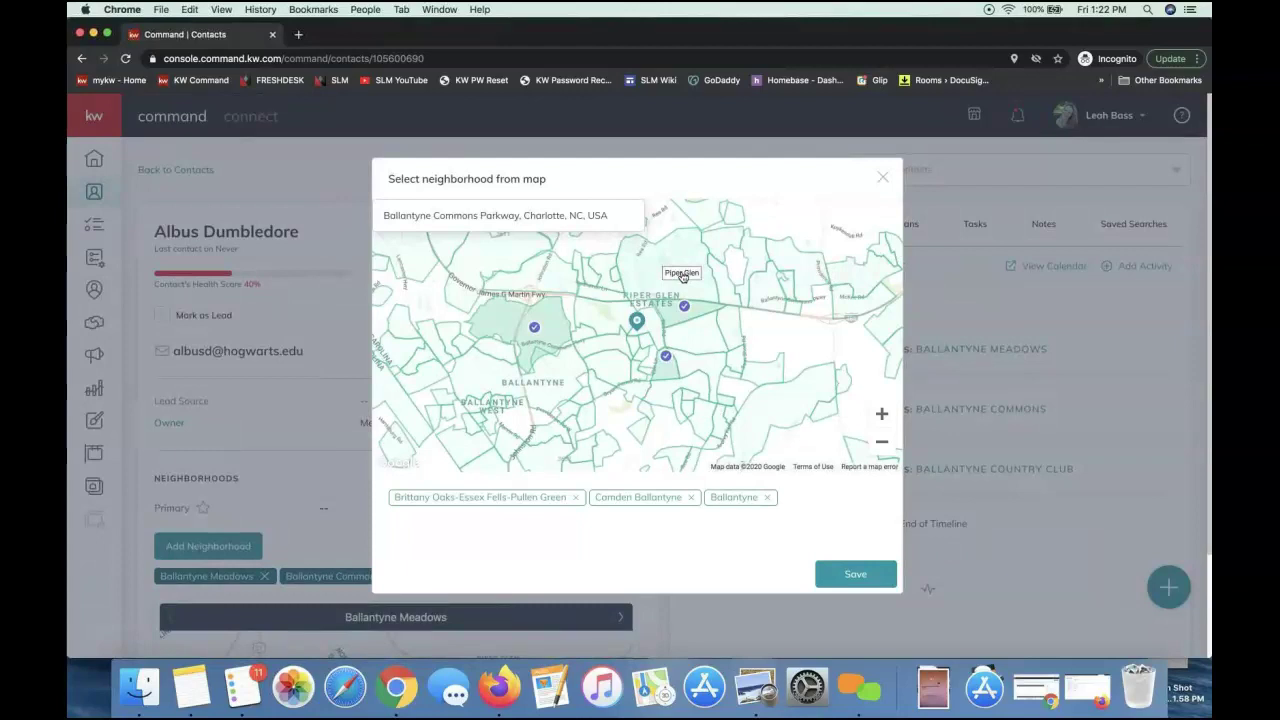
left_click(683, 277)
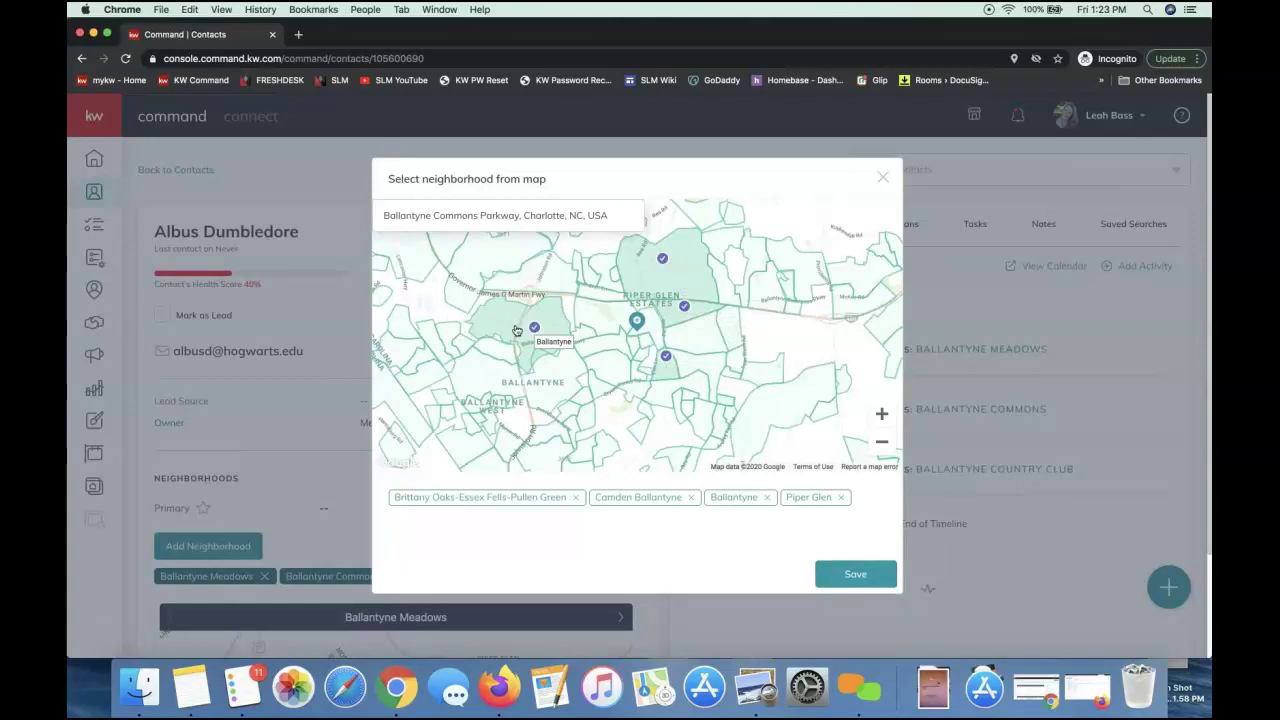
Save the four map-picked neighborhoods and scroll down to the contact's neighborhood map
left_click(836, 588)
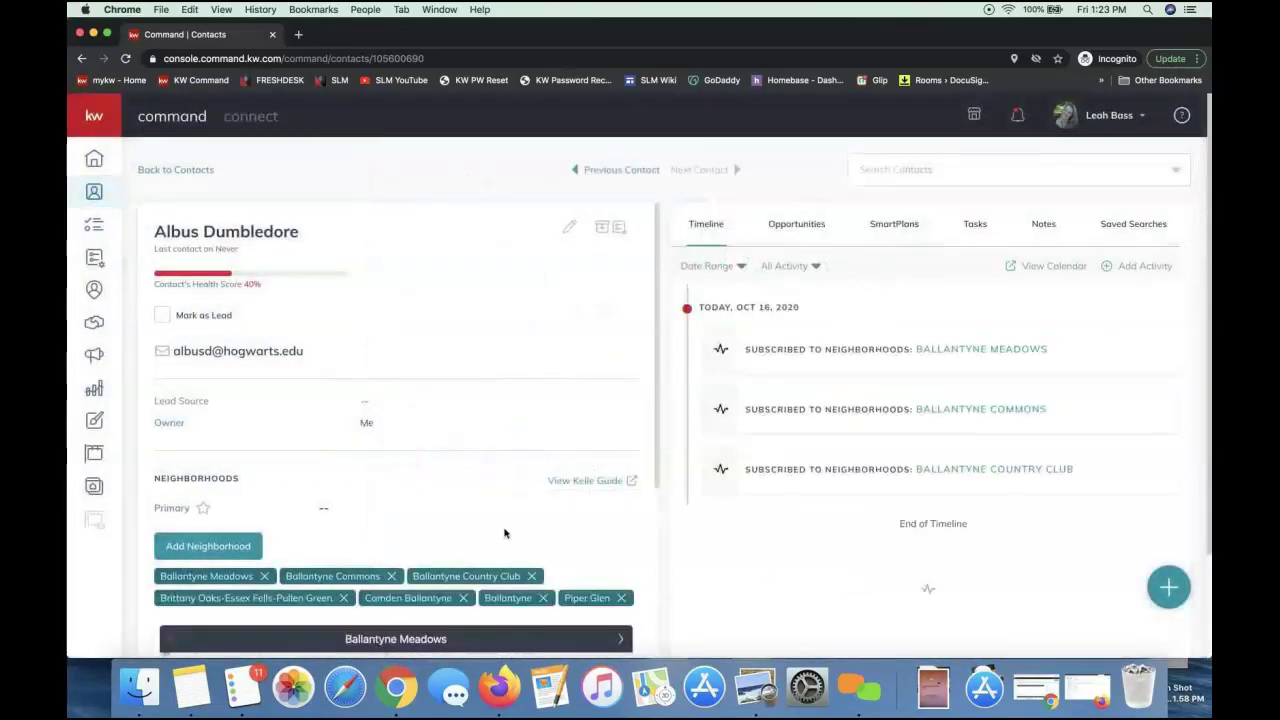
scroll(504, 533, "down", 3)
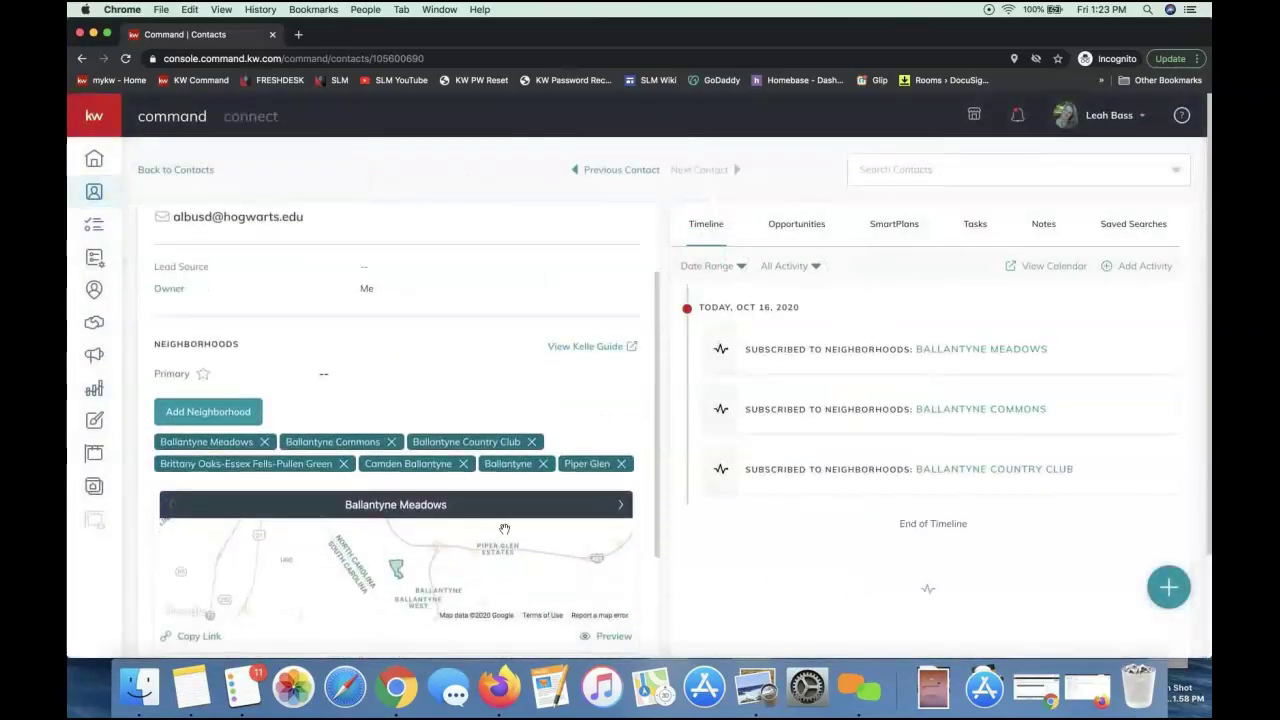
scroll(446, 392, "down", 3)
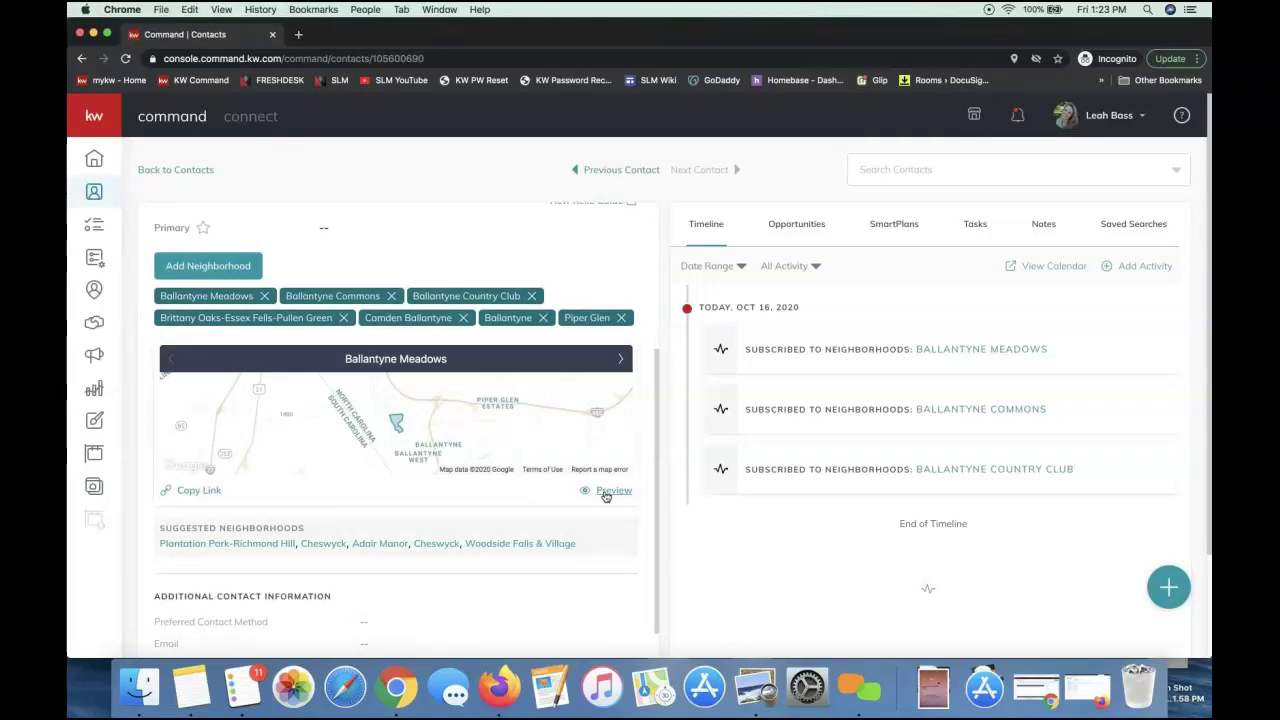
Open the neighborhood snapshot preview and switch to the Ballantyne Country Club tab
left_click(612, 490)
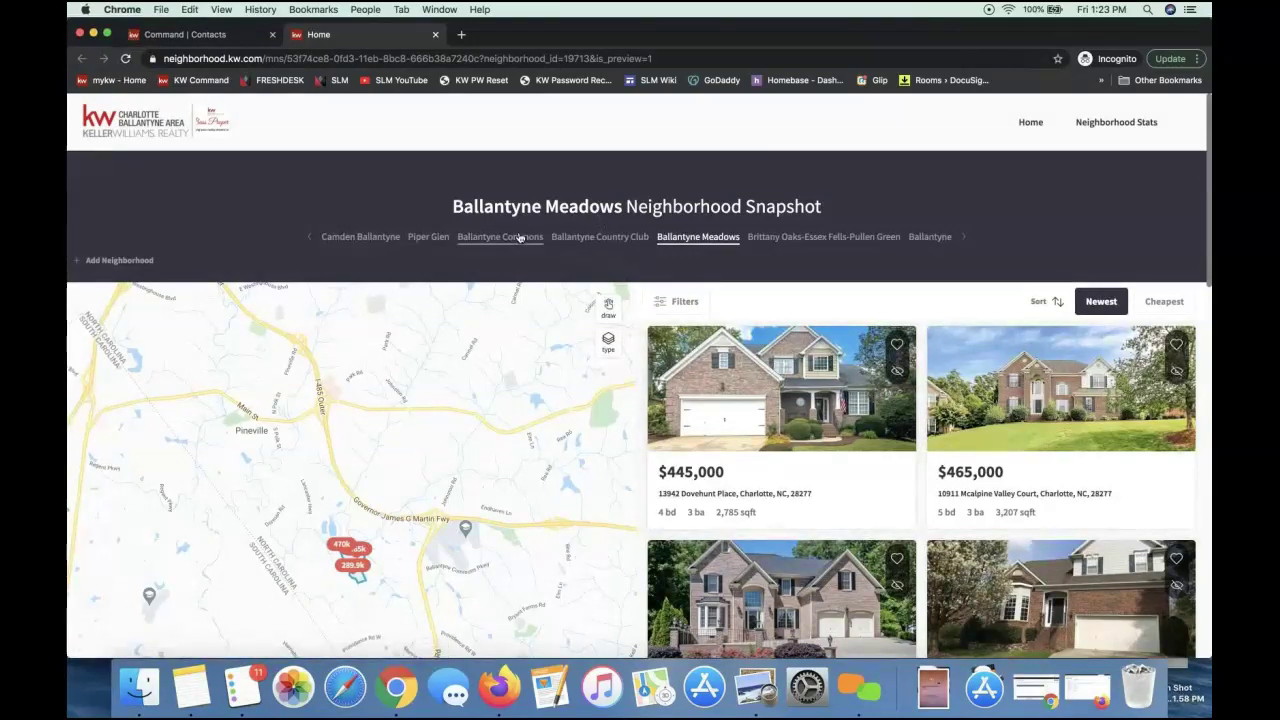
left_click(614, 243)
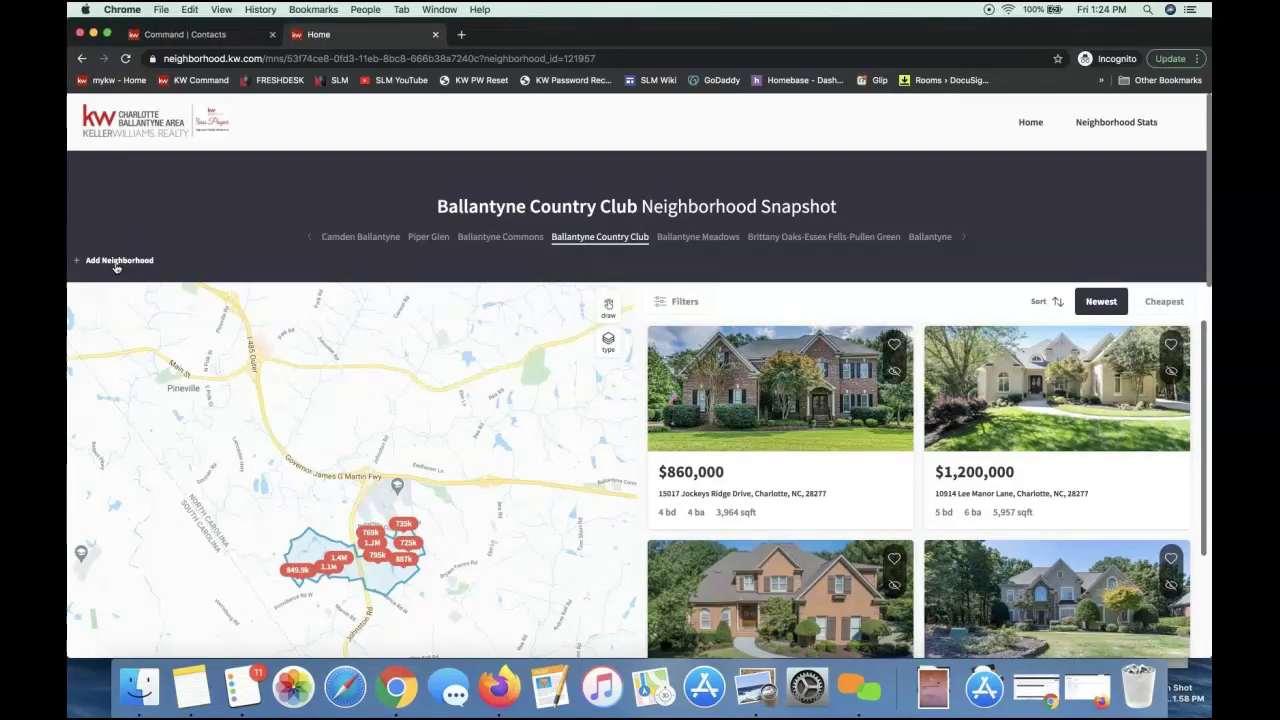
left_click(674, 306)
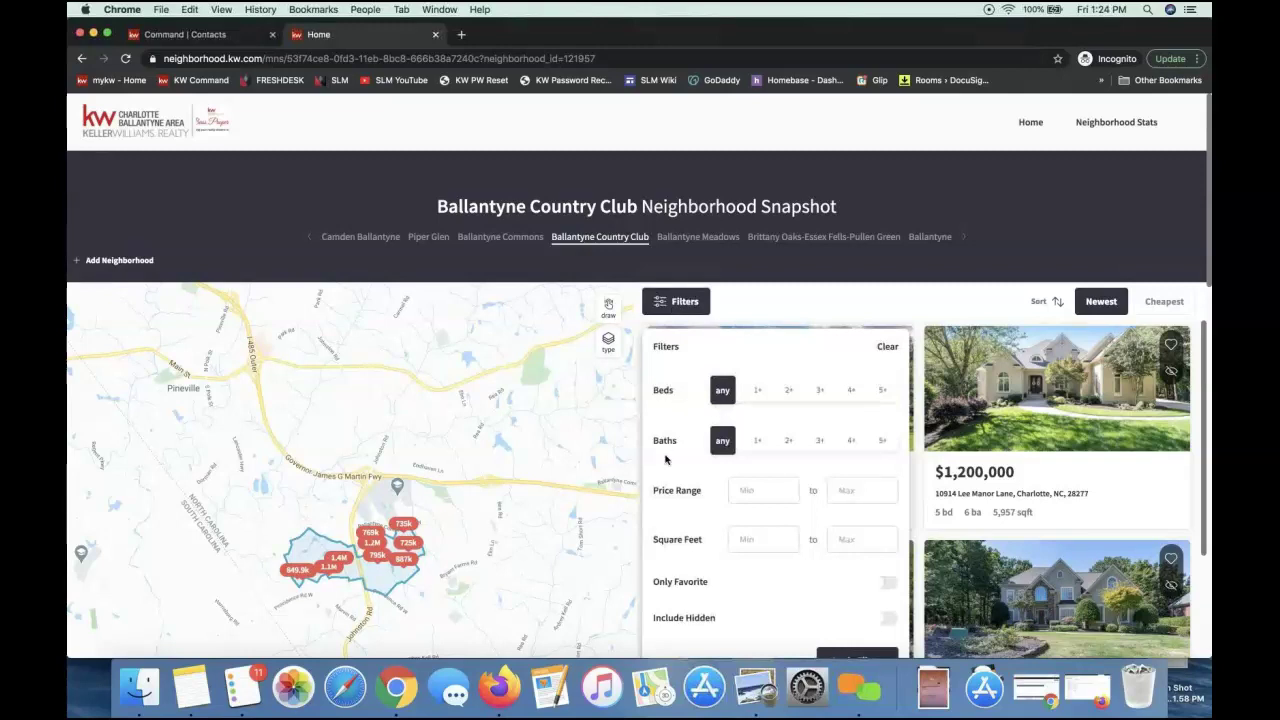
scroll(681, 543, "down", 1)
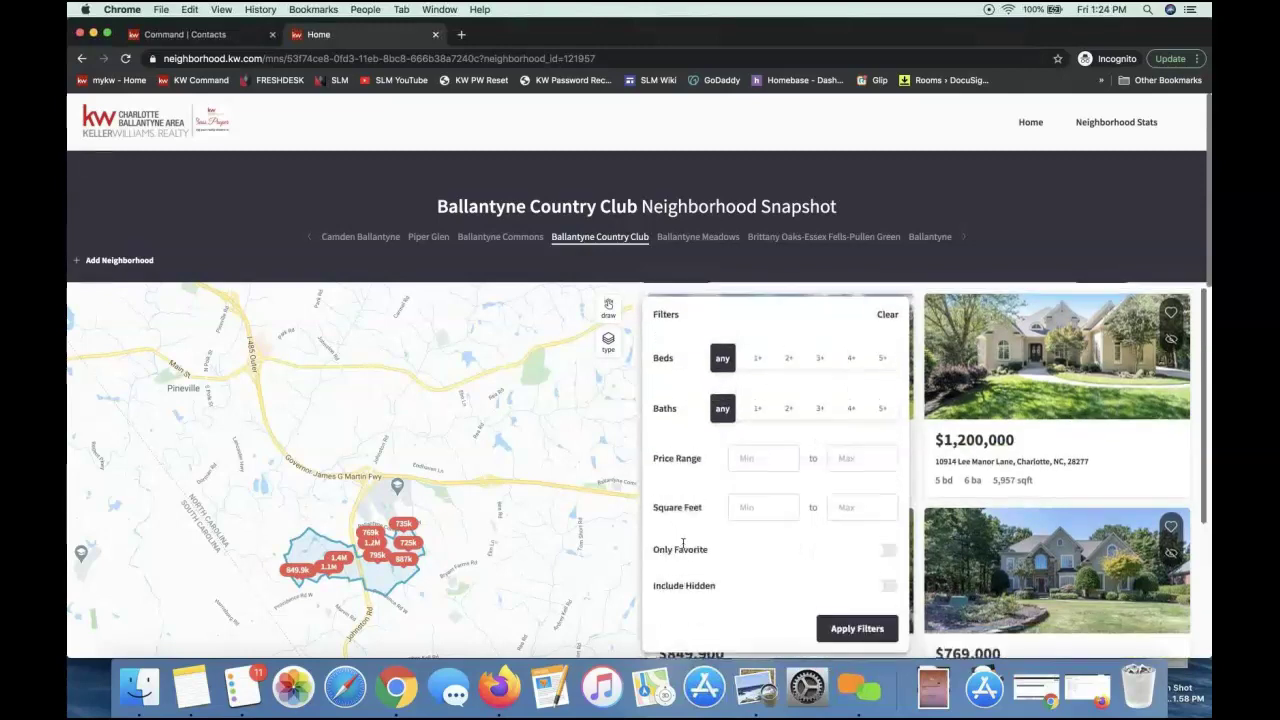
scroll(682, 543, "up", 1)
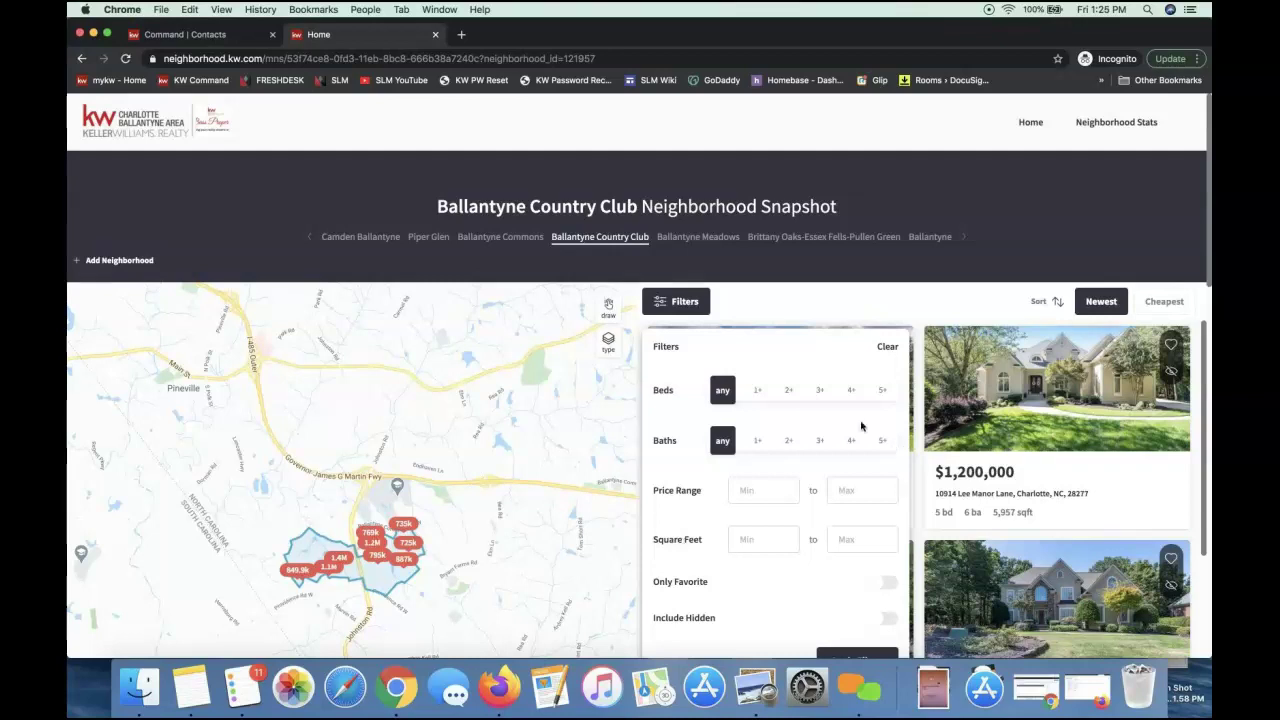
left_click(796, 293)
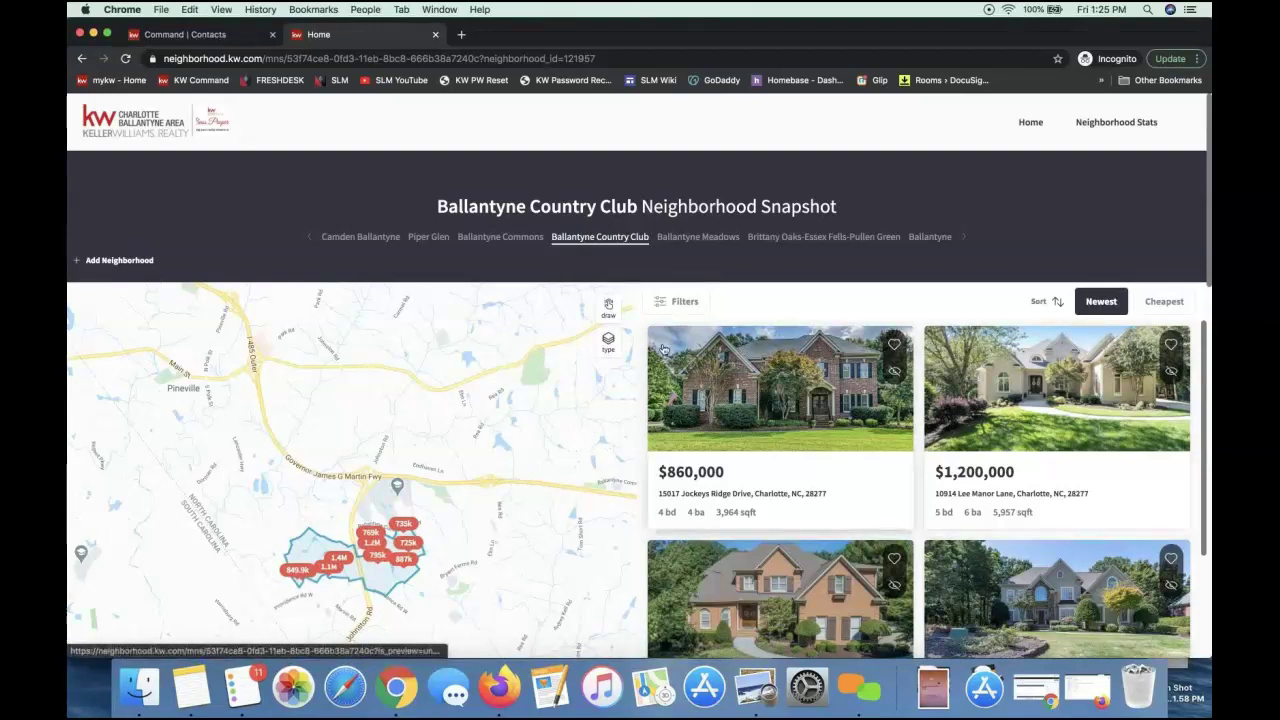
Turn on map drawing and outline a larger custom search area on the map
left_click(609, 312)
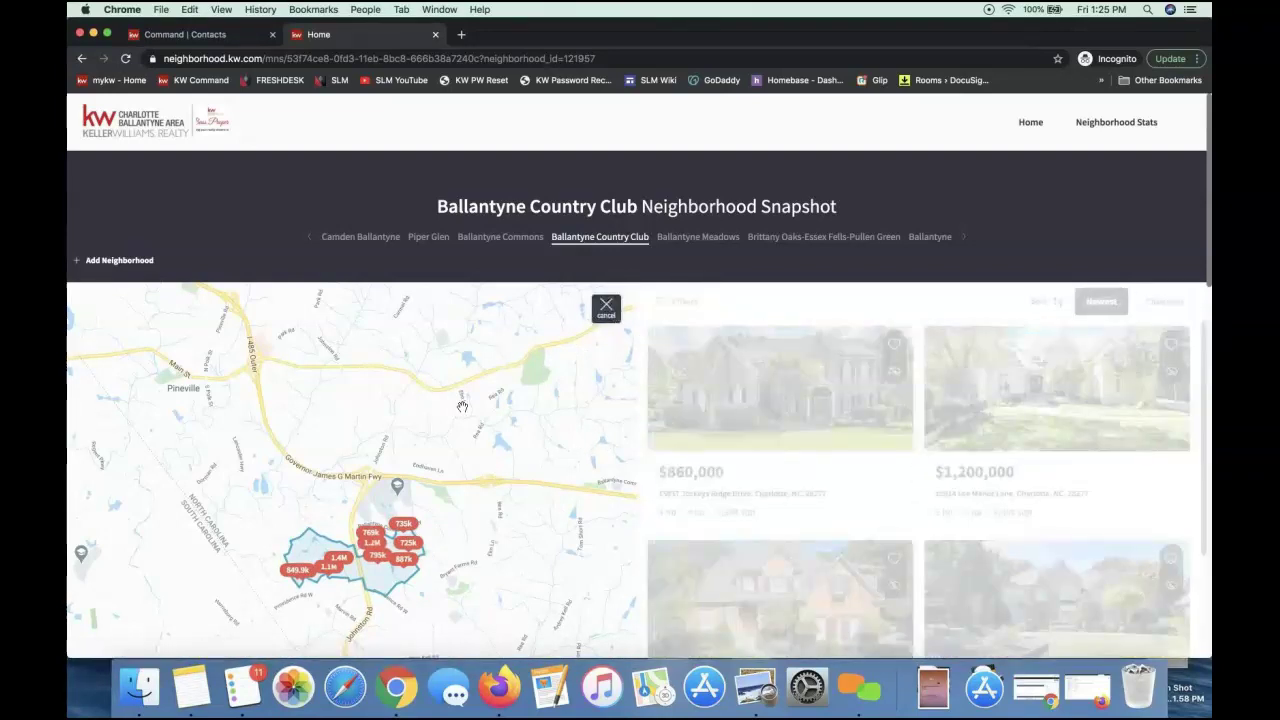
left_click(607, 310)
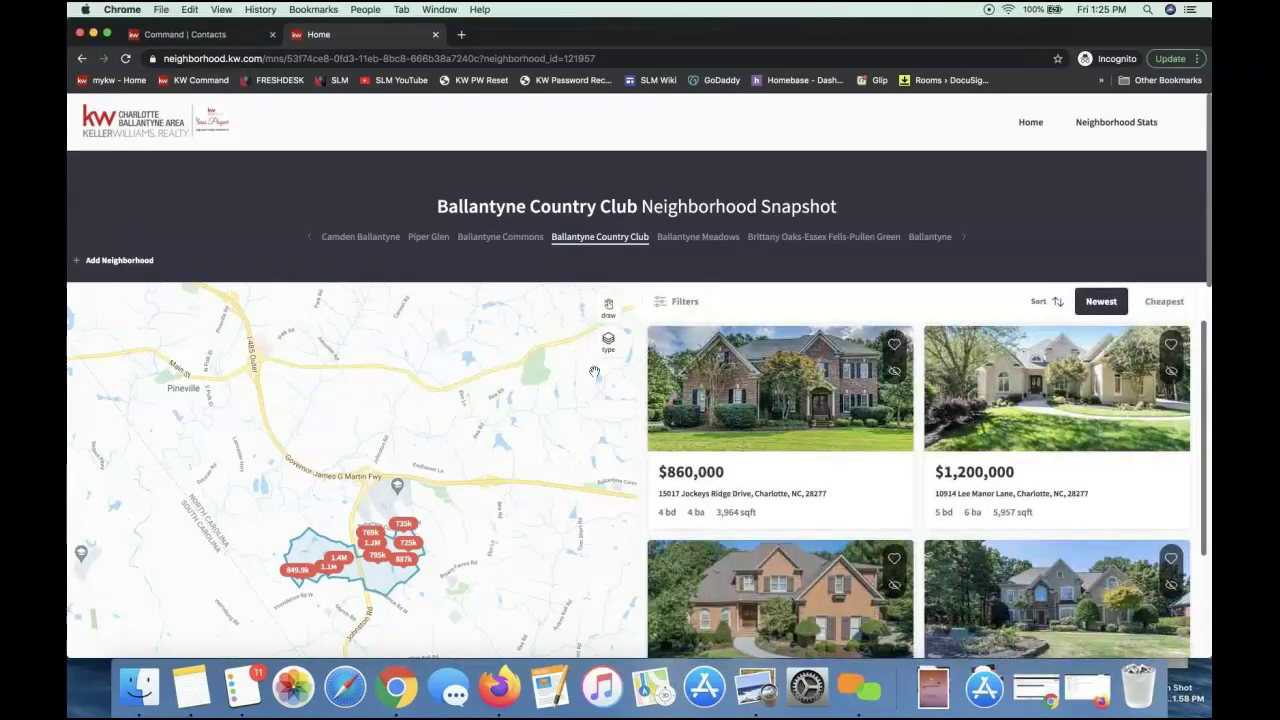
left_click(609, 311)
mouse_move(330, 382)
left_mouse_down()
mouse_move(212, 467)
mouse_move(240, 598)
mouse_move(385, 412)
mouse_move(314, 388)
left_mouse_up()
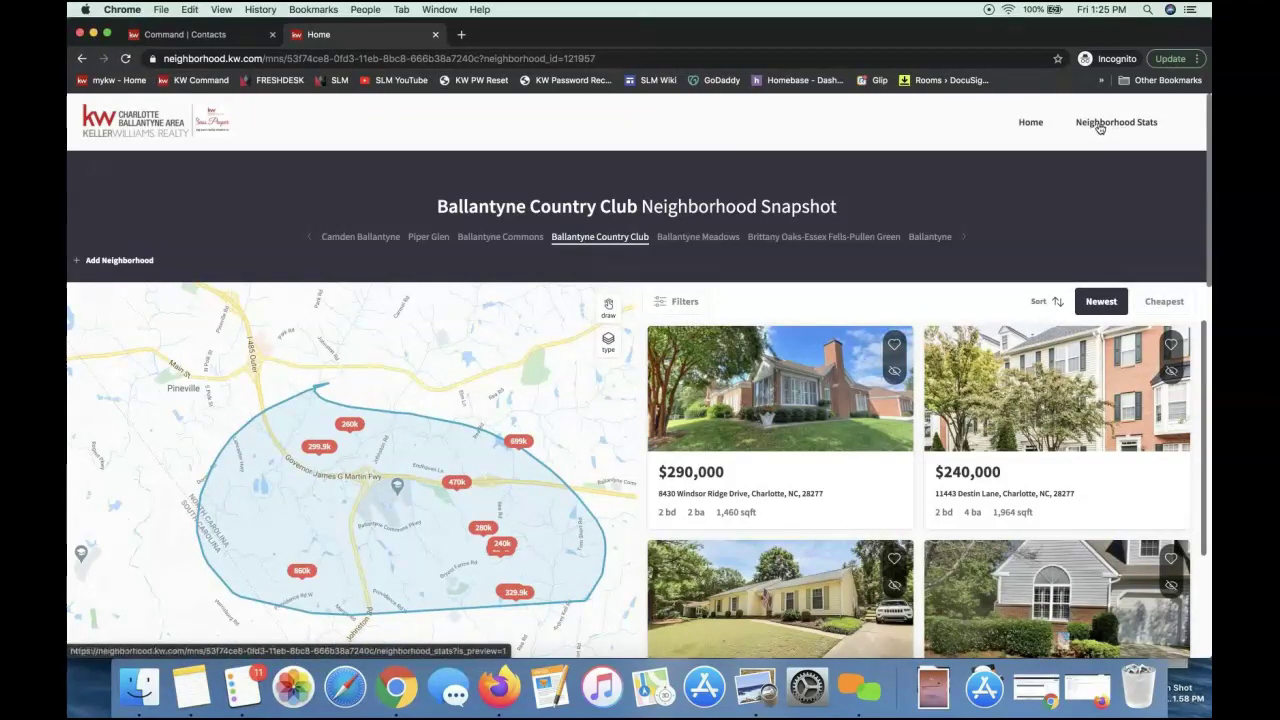
Open Neighborhood Stats and highlight the 2 for sale, 1 pending and 252K average price
left_click(1100, 125)
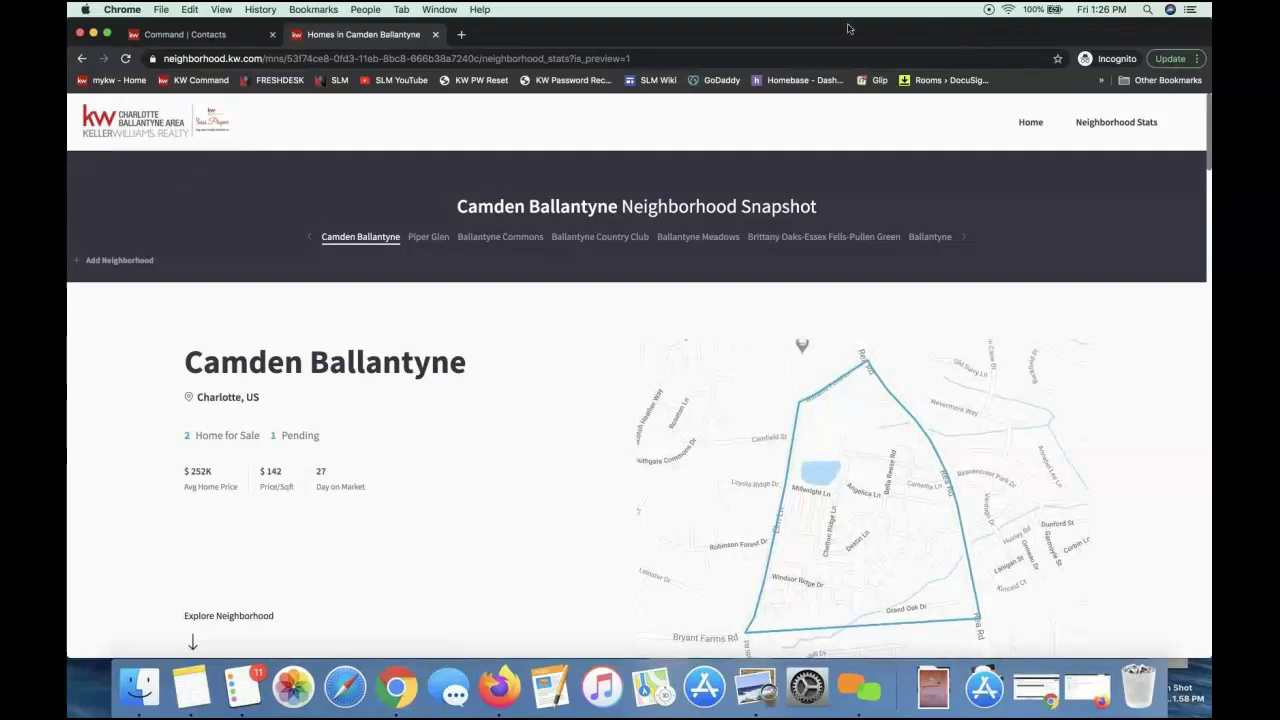
mouse_move(995, 38)
left_mouse_down()
mouse_move(840, 38)
mouse_move(1101, 38)
mouse_move(997, 38)
left_mouse_up()
scroll(355, 365, "down", 3)
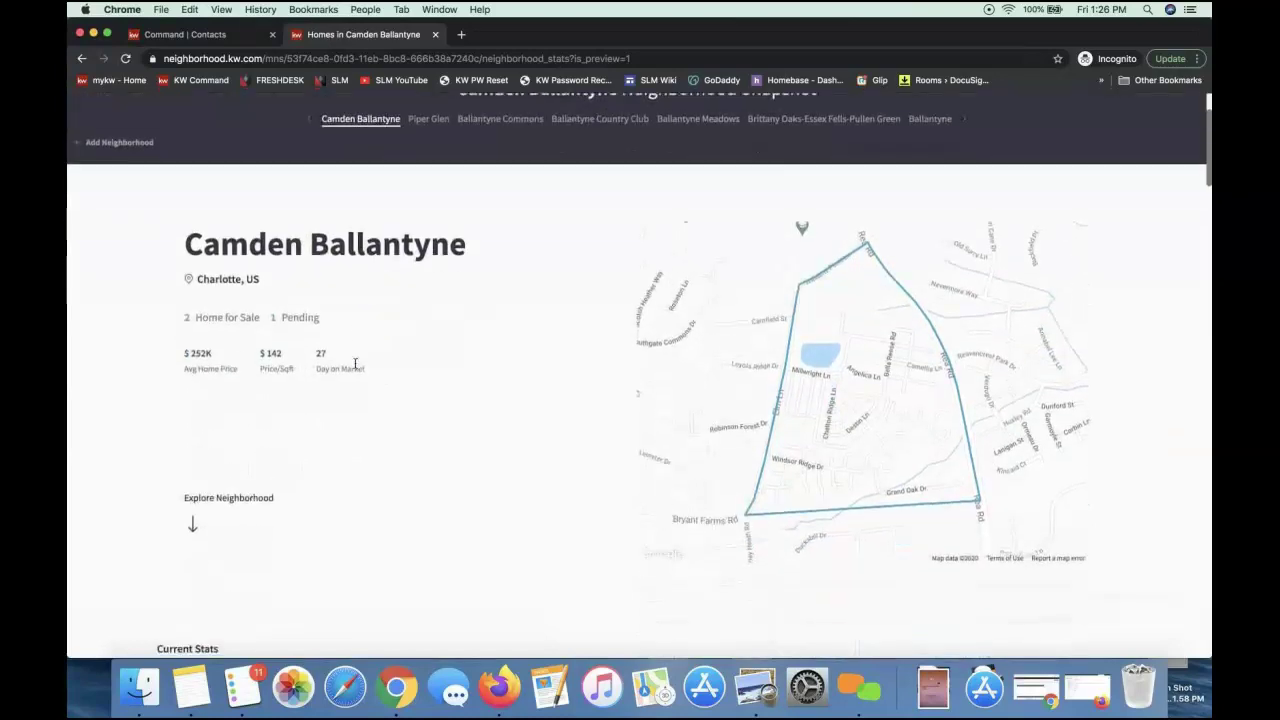
triple_click(228, 322)
triple_click(291, 315)
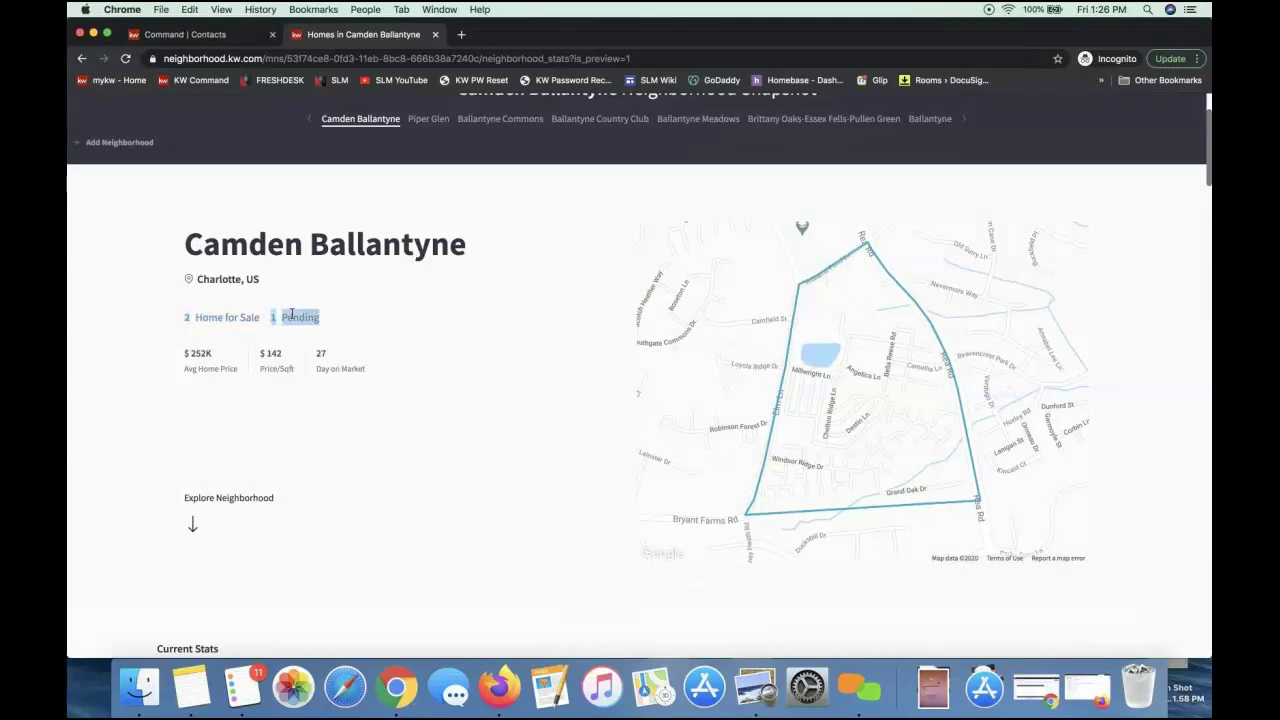
double_click(200, 354)
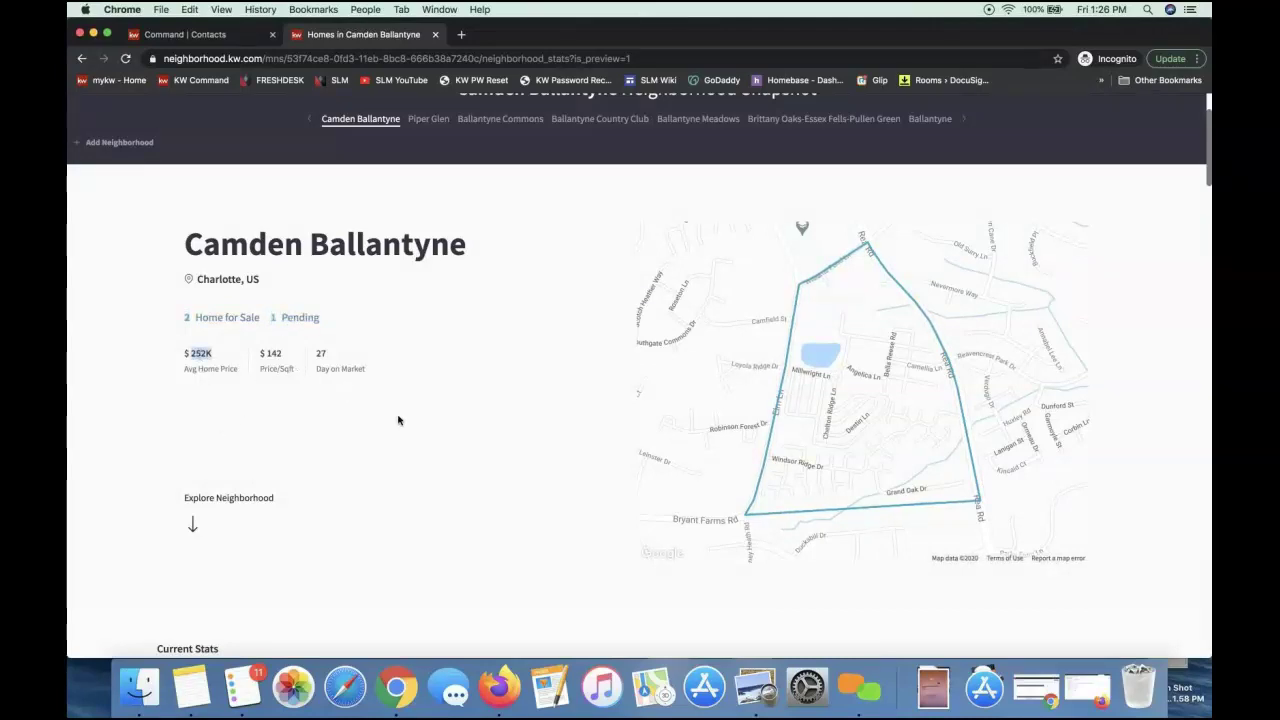
Scroll past Current and Sold Stats to the Transit & Commute section
scroll(322, 275, "down", 1)
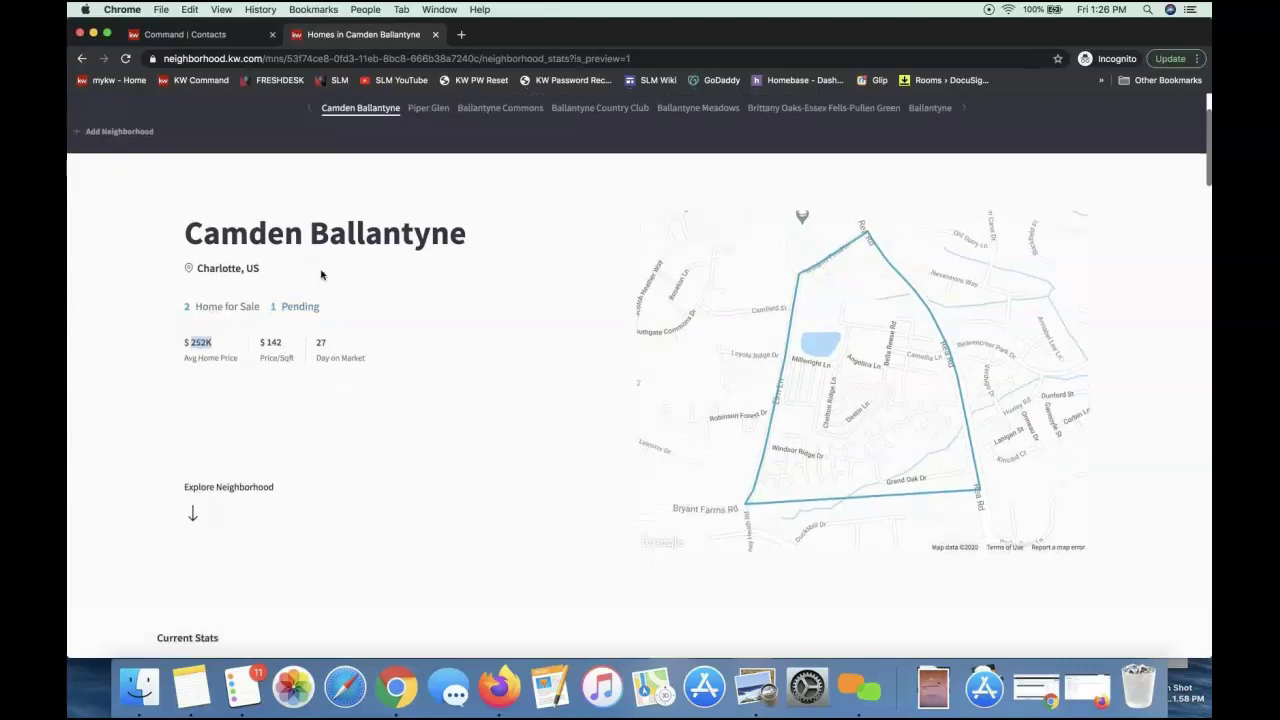
scroll(321, 275, "down", 5)
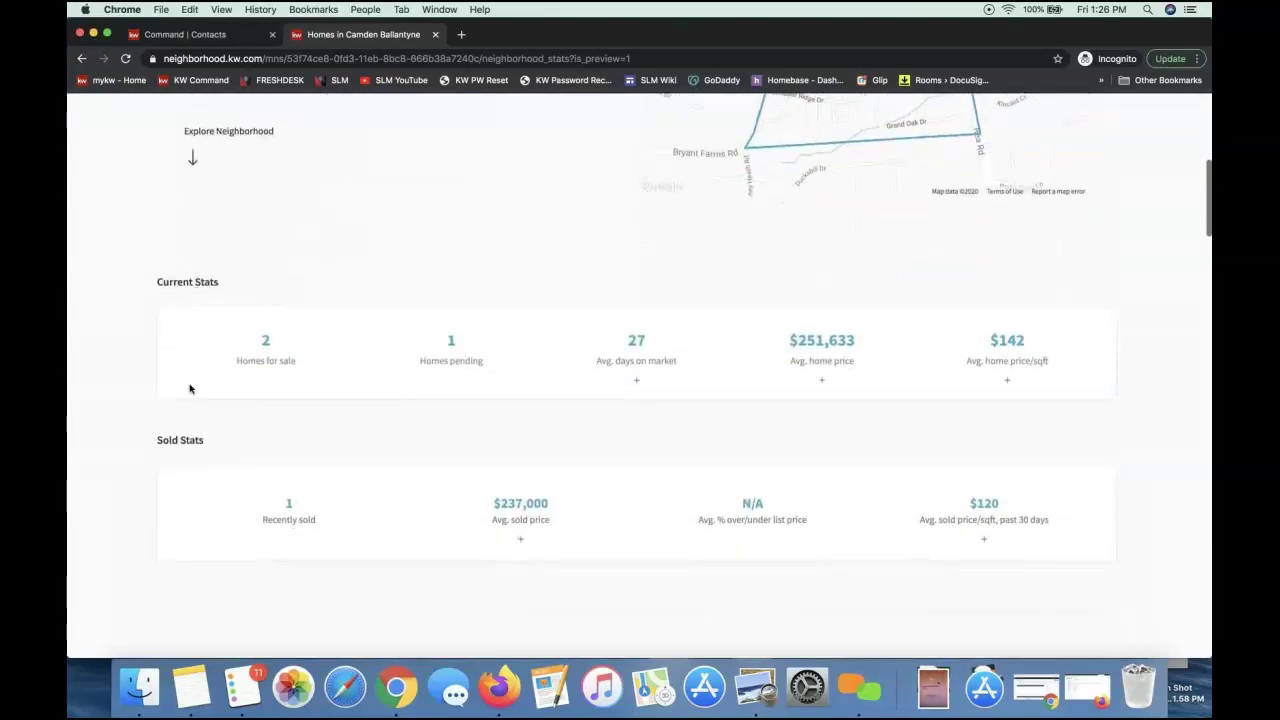
scroll(186, 445, "down", 3)
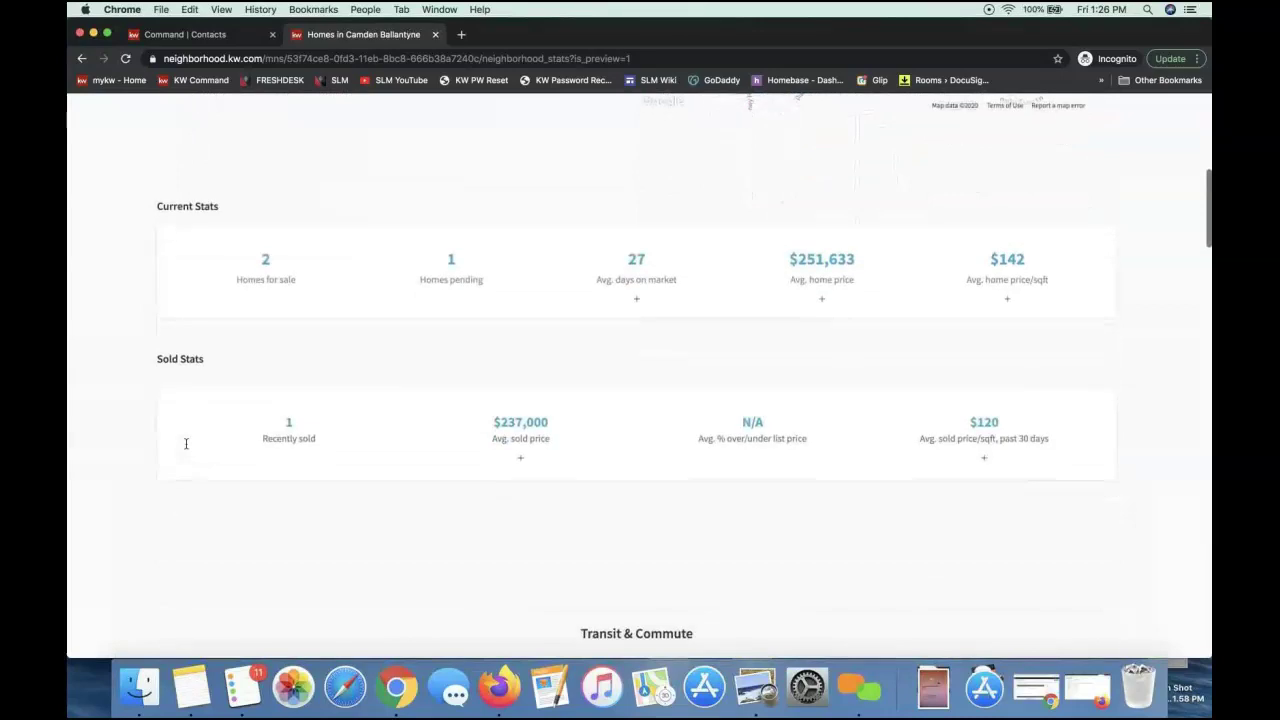
scroll(186, 448, "down", 2)
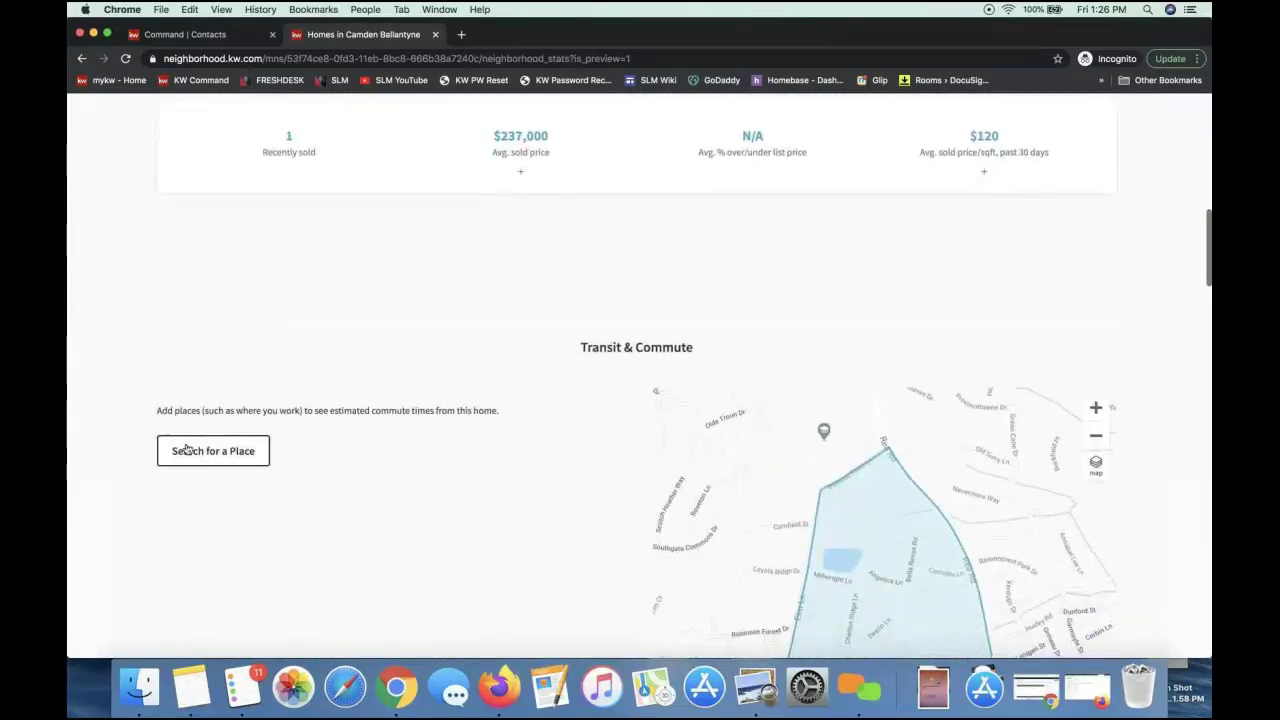
scroll(186, 448, "down", 4)
scroll(186, 449, "up", 1)
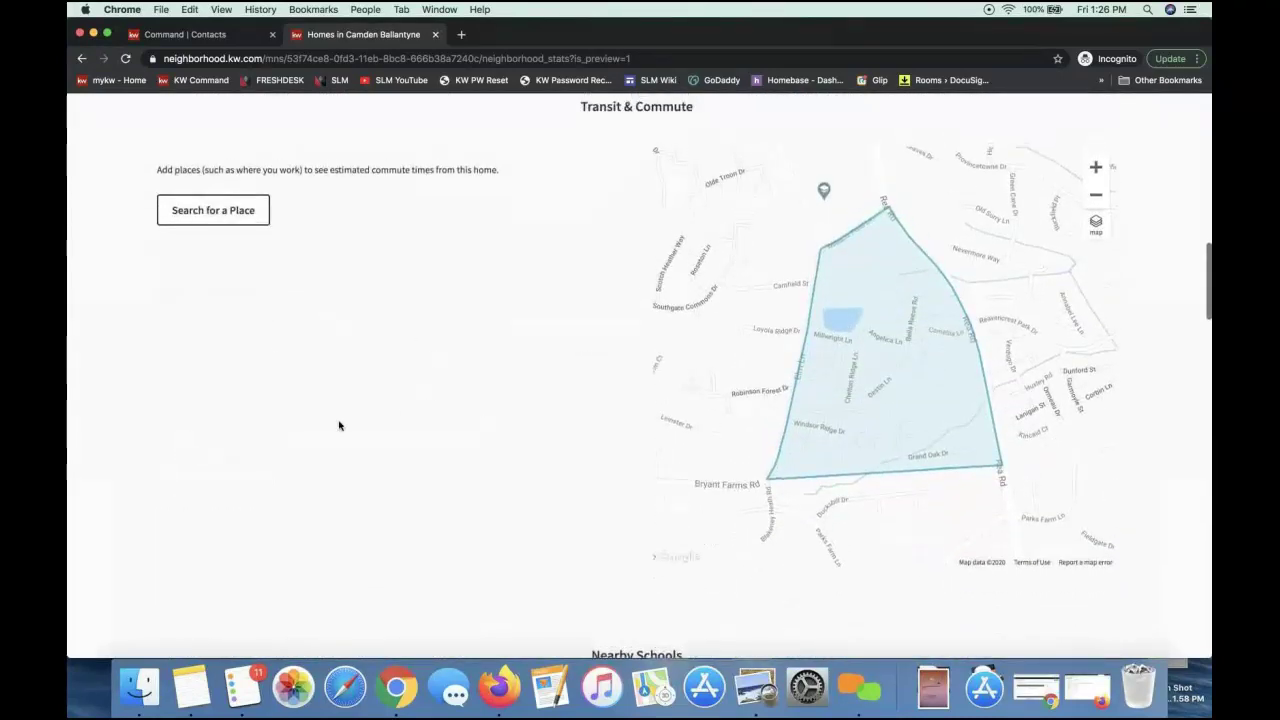
scroll(306, 318, "up", 2)
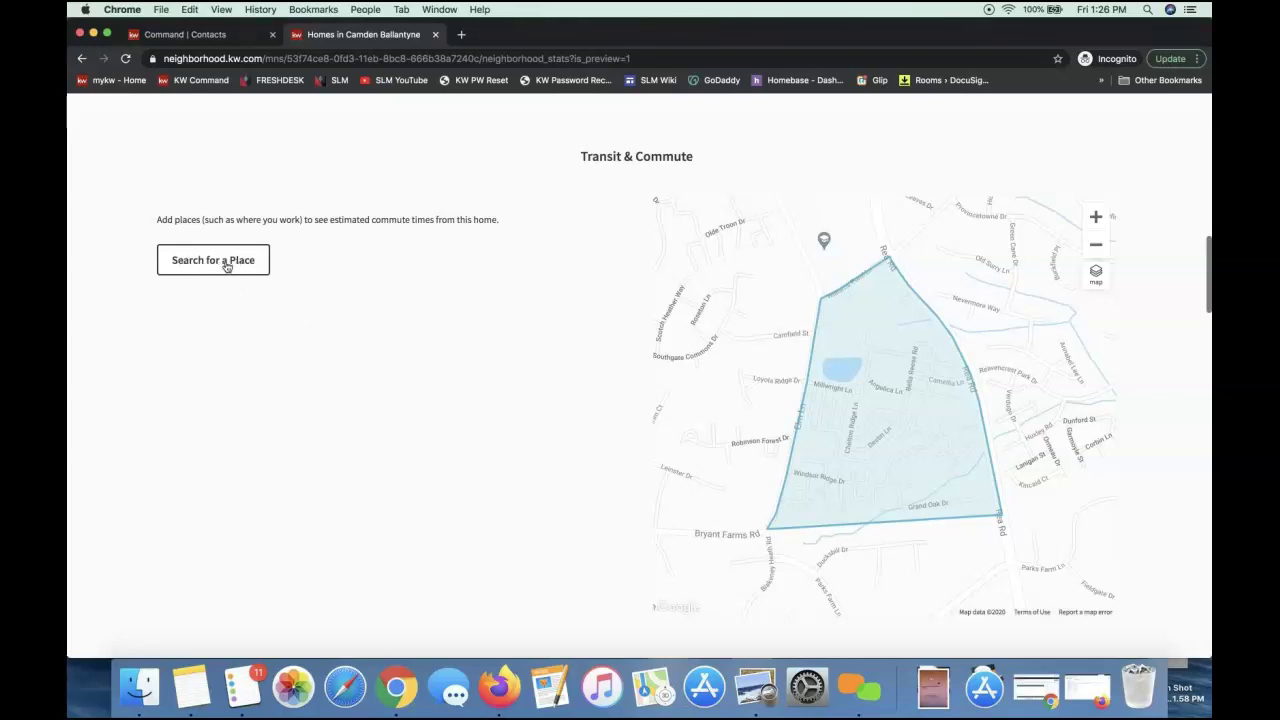
Add Bank of America Stadium as a commute destination, showing a 23-minute drive from Camden Ballantyne
left_click(226, 265)
left_click(555, 255)
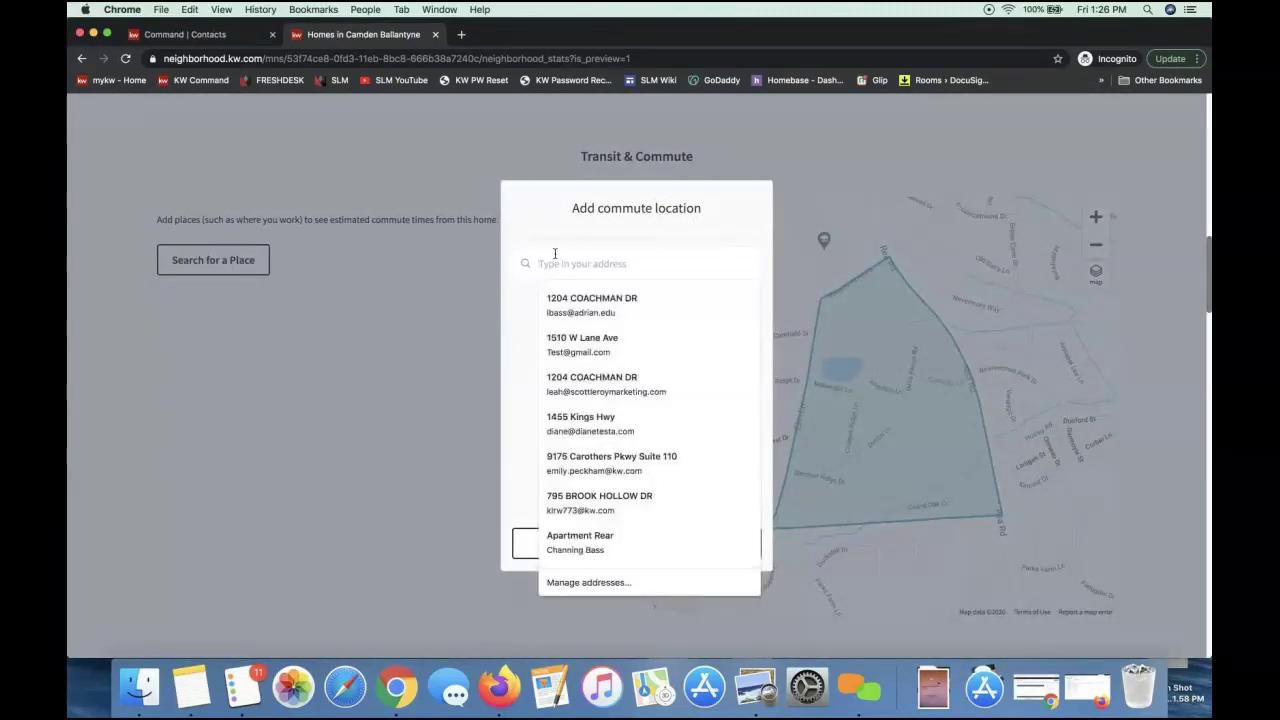
type("bank of")
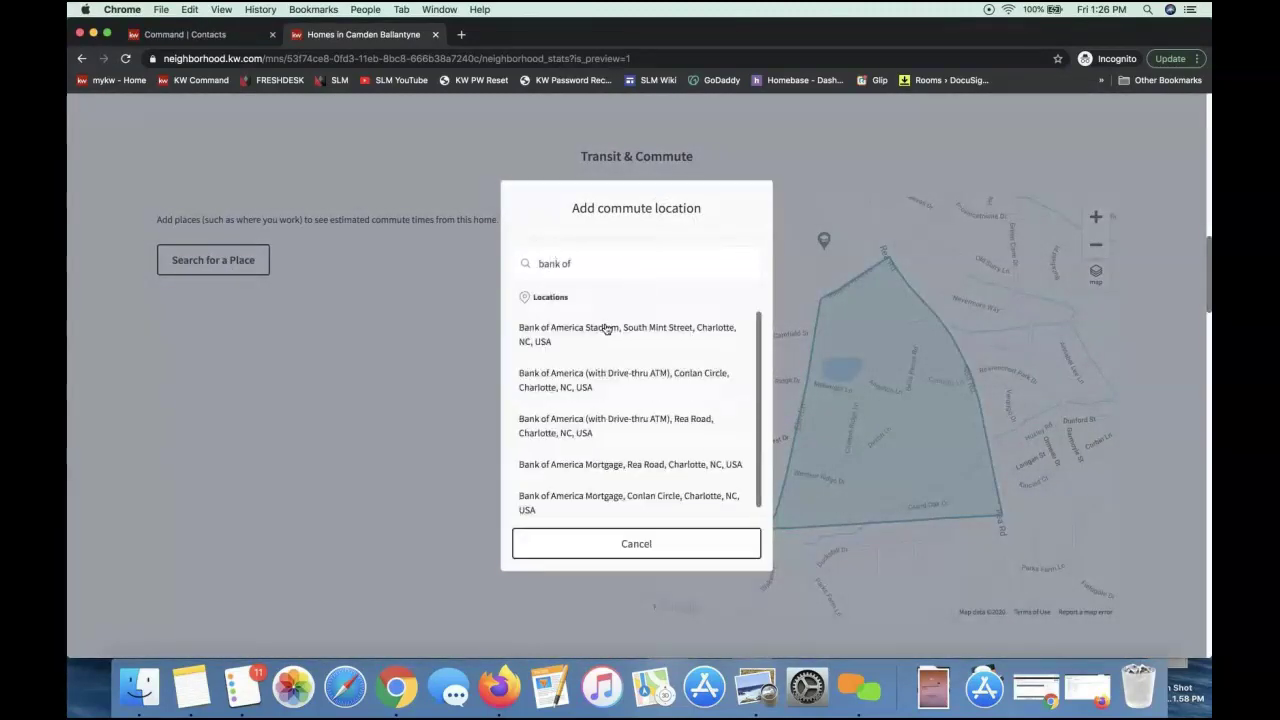
left_click(605, 328)
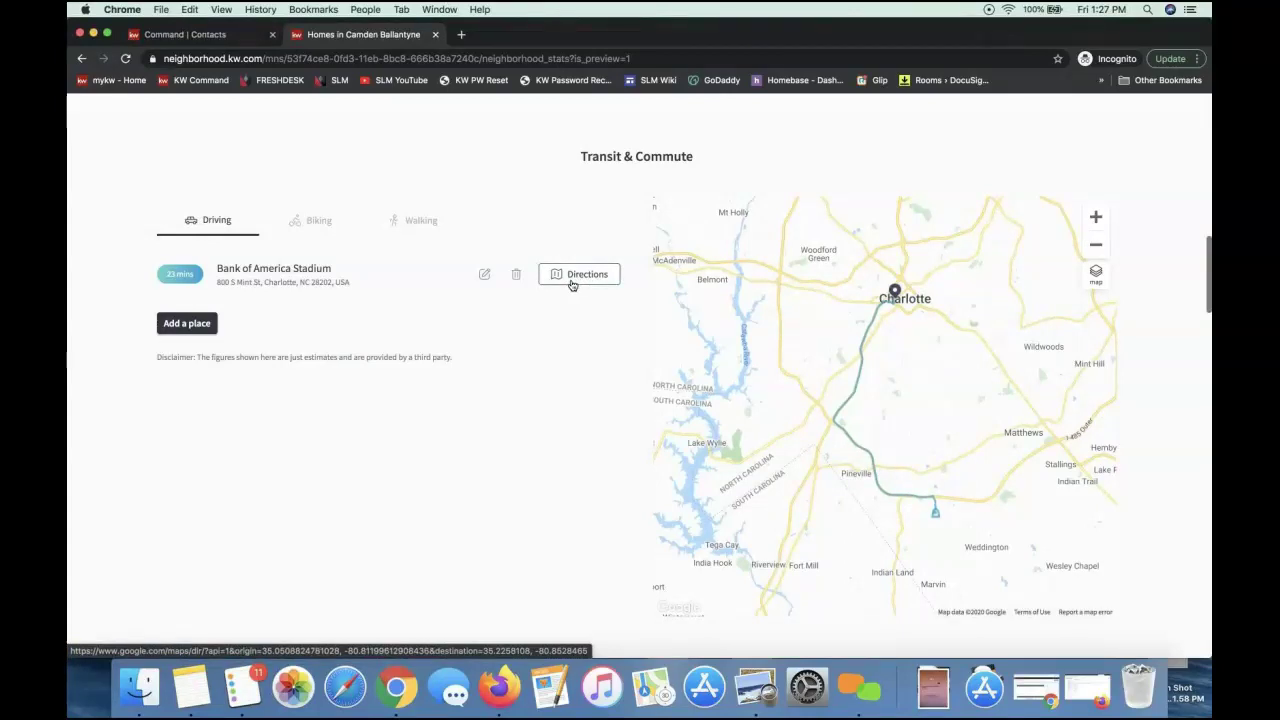
scroll(569, 386, "down", 2)
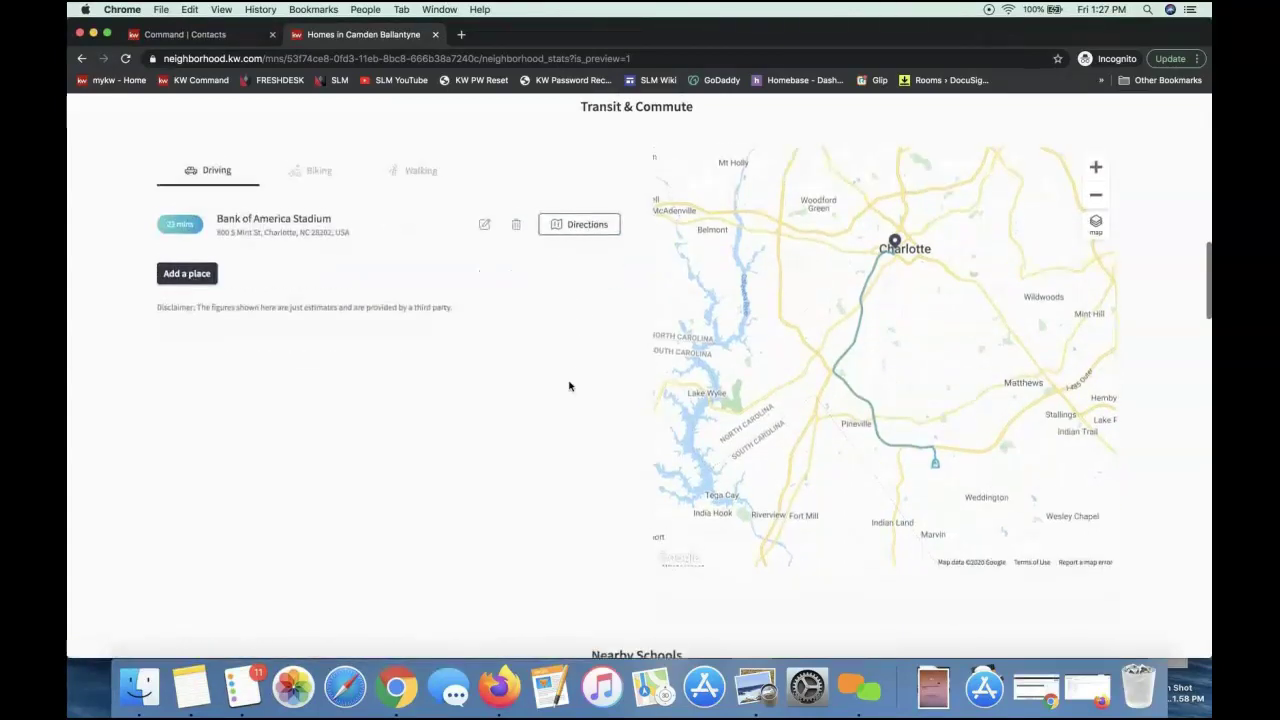
scroll(569, 386, "down", 5)
Highlight the Nearby Schools and Places headings and scroll to nearby businesses like Snap Fitness
double_click(621, 322)
triple_click(621, 322)
scroll(620, 322, "down", 3)
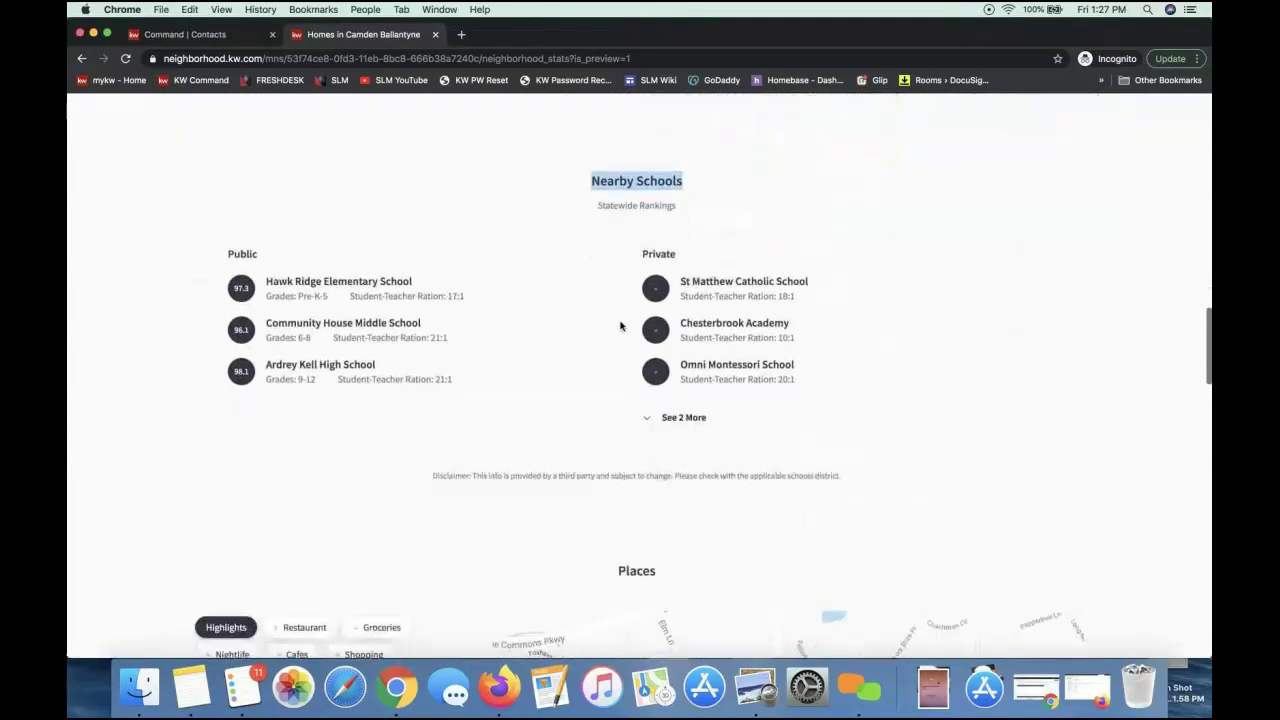
scroll(477, 448, "down", 5)
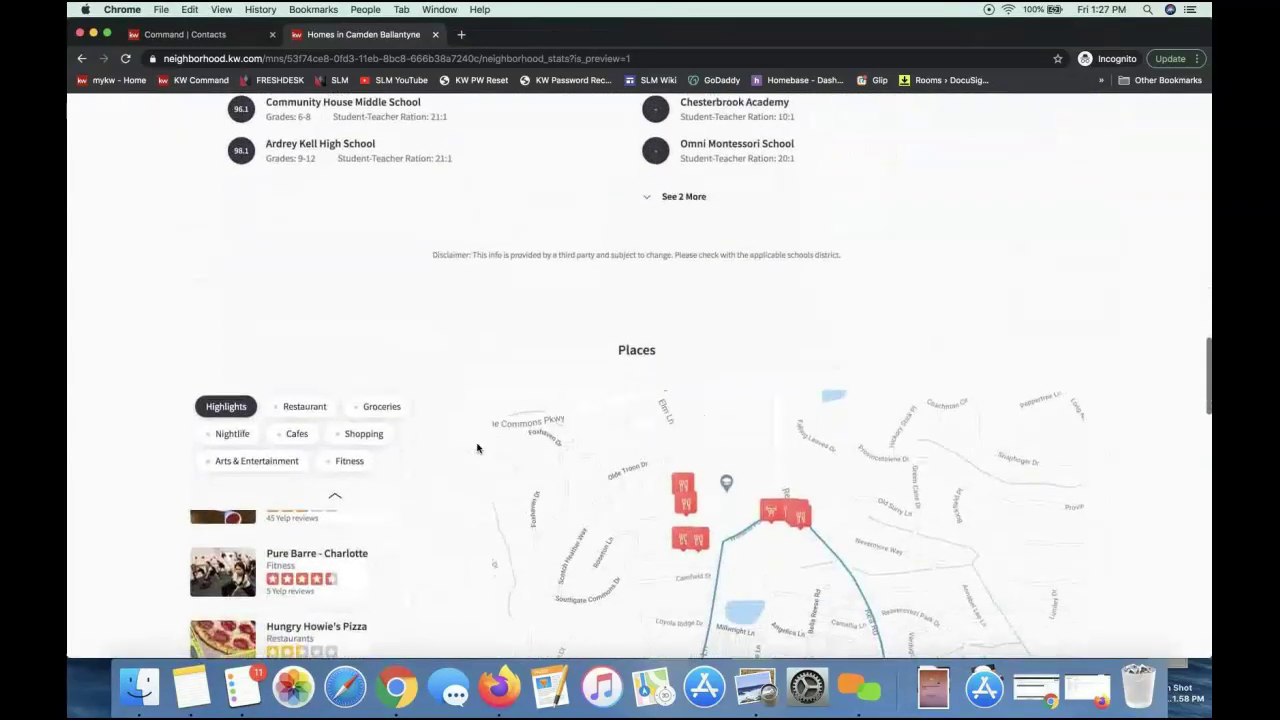
scroll(477, 448, "down", 2)
double_click(638, 190)
scroll(89, 367, "down", 2)
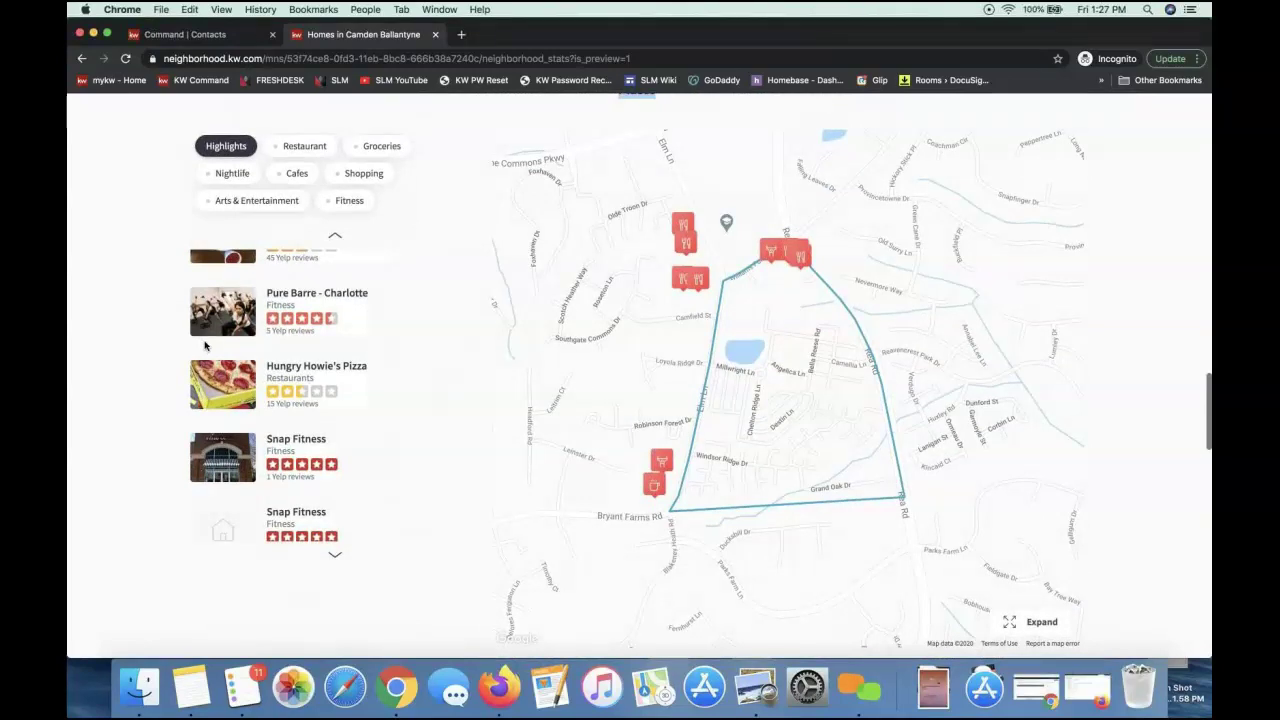
mouse_move(330, 447)
Scroll through homes for sale, nearby neighborhoods, the Let's Talk form and footer, then back to the snapshot
scroll(449, 394, "down", 10)
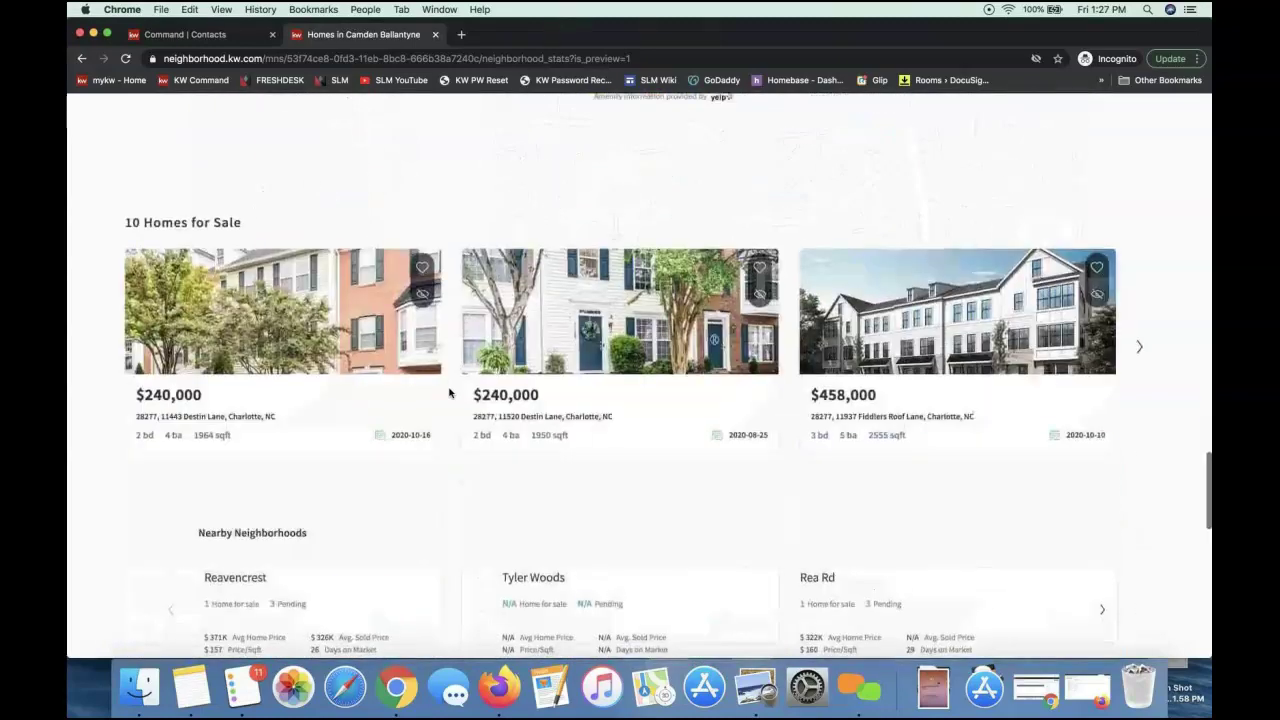
scroll(449, 394, "down", 5)
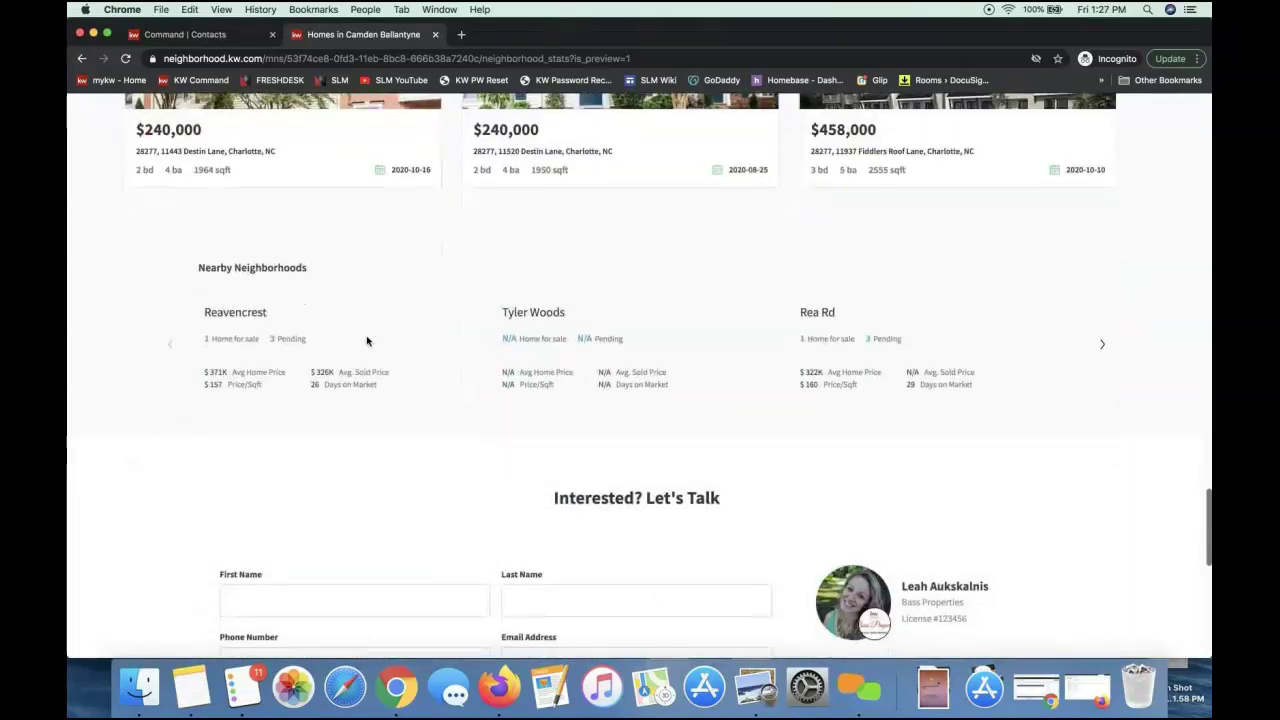
scroll(367, 341, "down", 6)
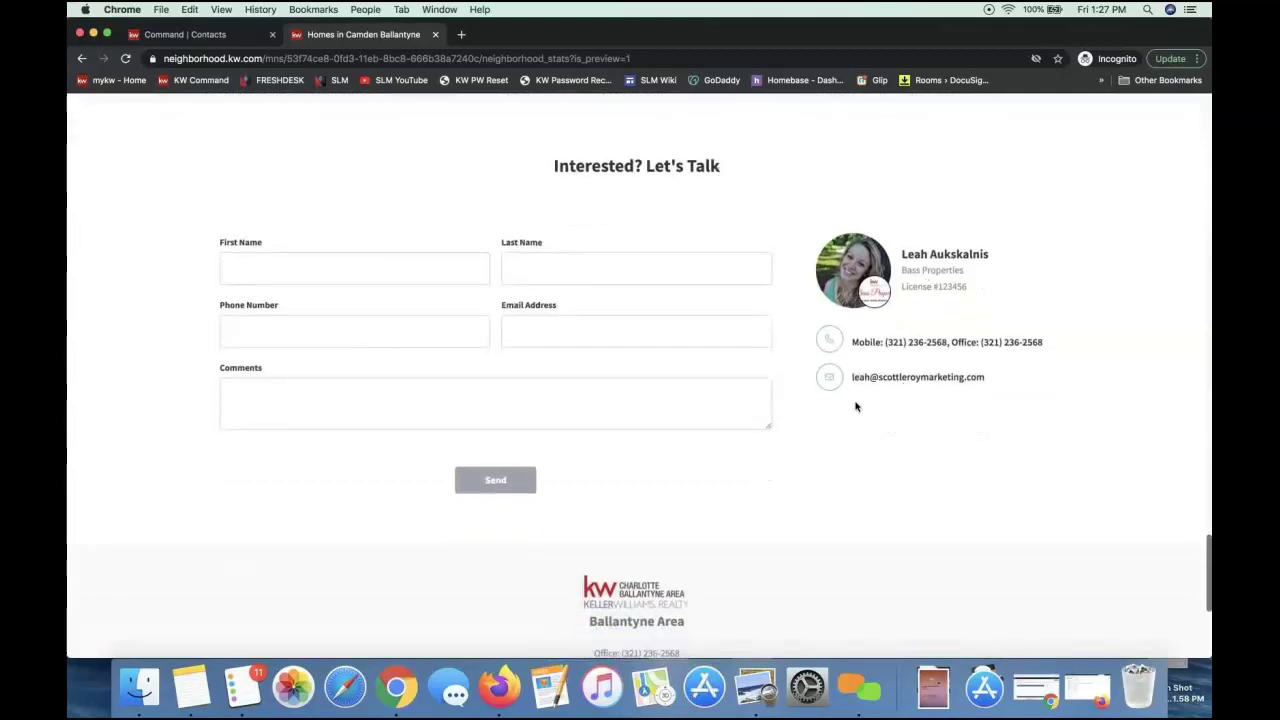
scroll(855, 406, "down", 3)
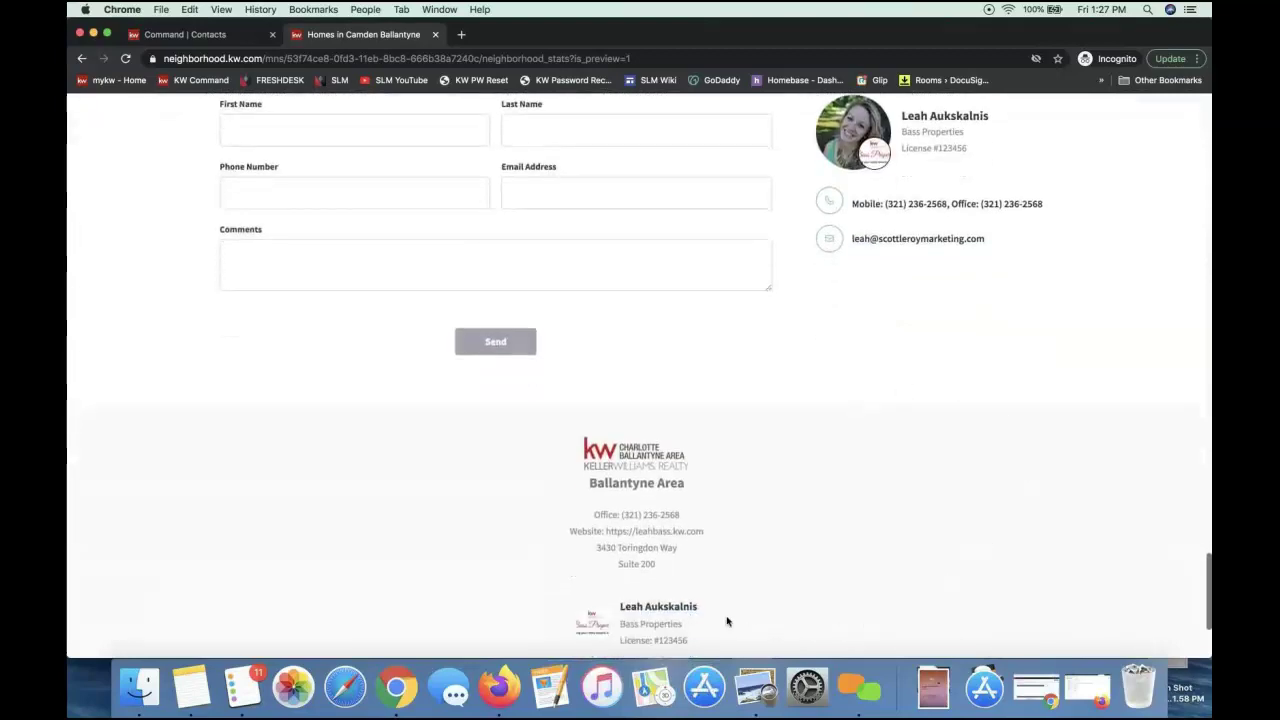
scroll(688, 600, "up", 2)
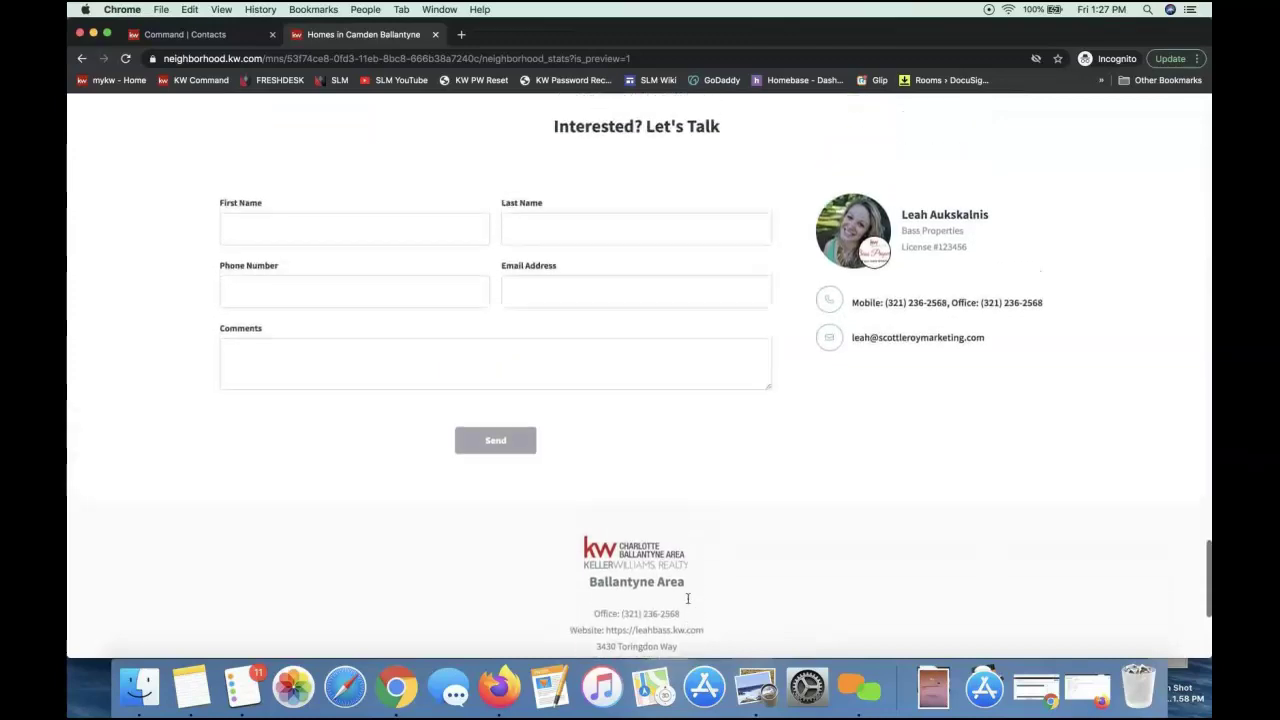
scroll(688, 598, "up", 1)
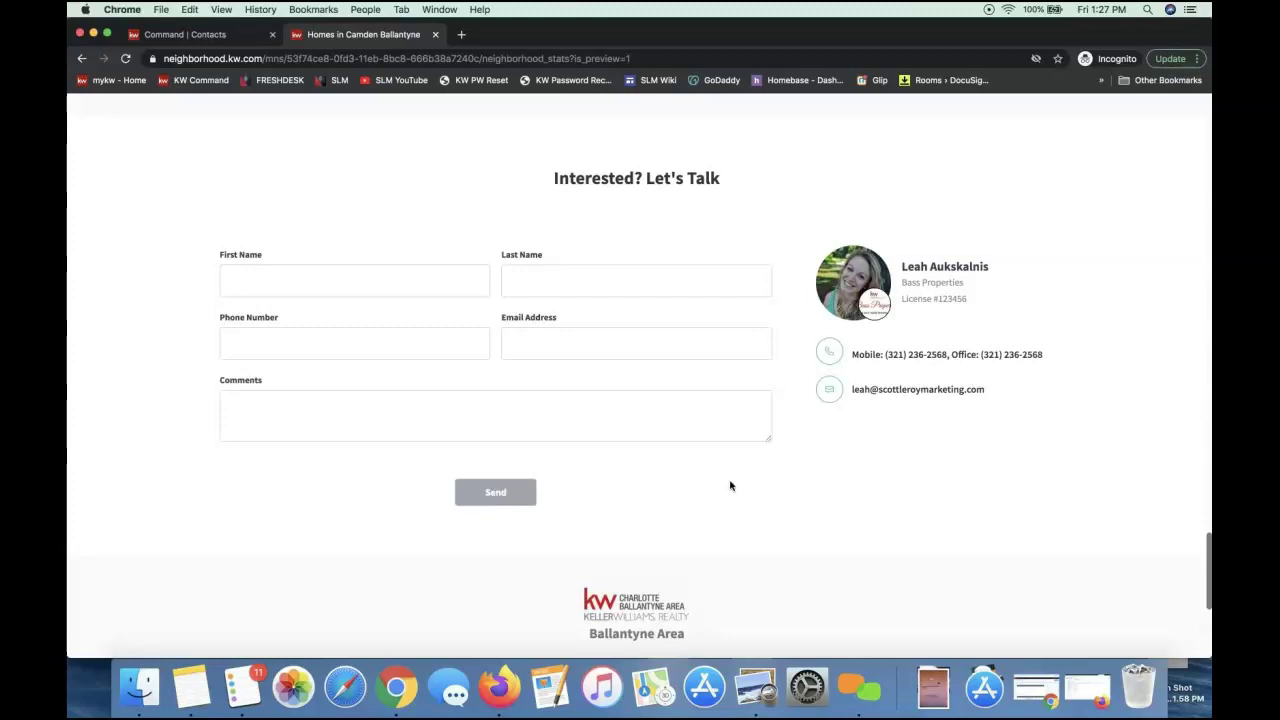
scroll(730, 486, "down", 4)
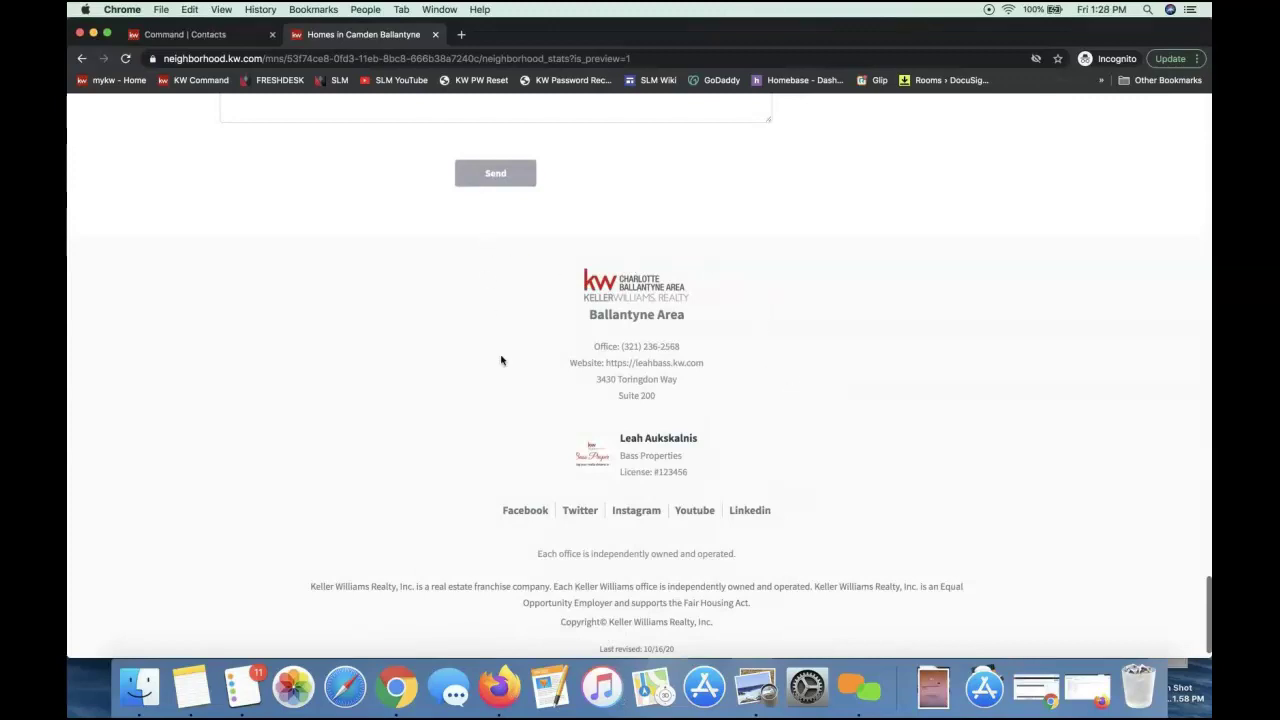
scroll(501, 360, "up", 6)
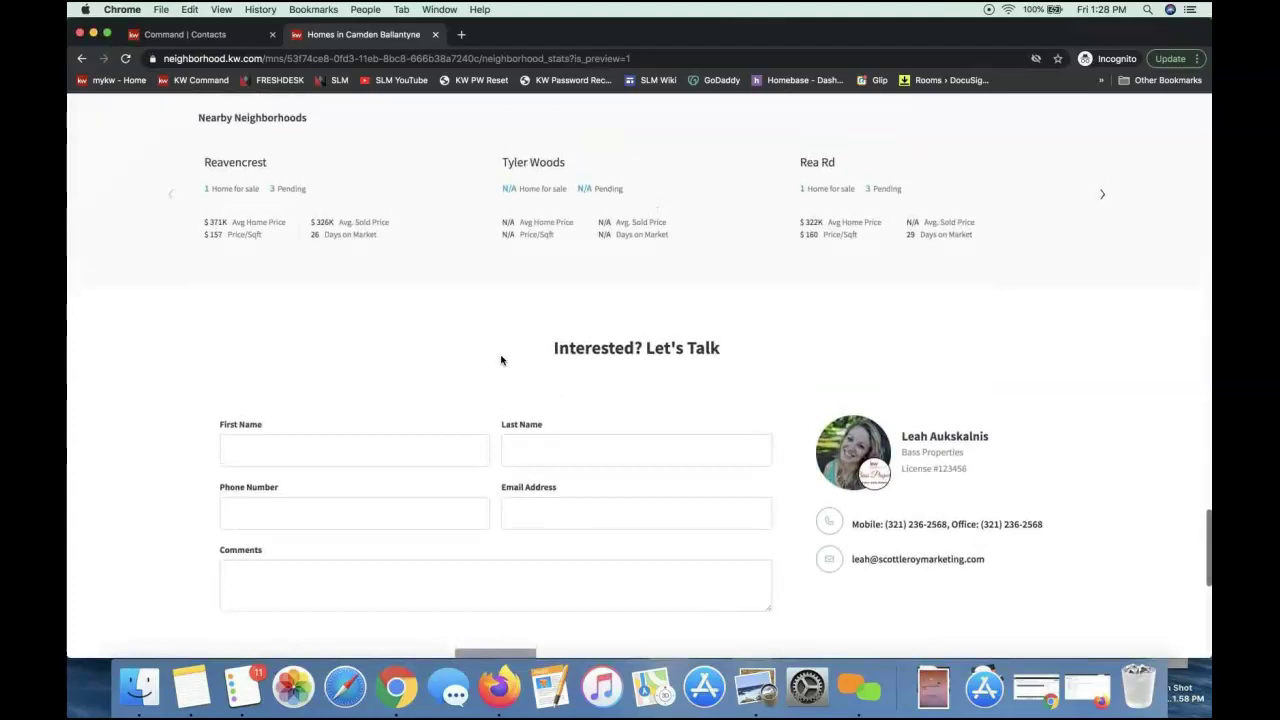
scroll(501, 360, "up", 20)
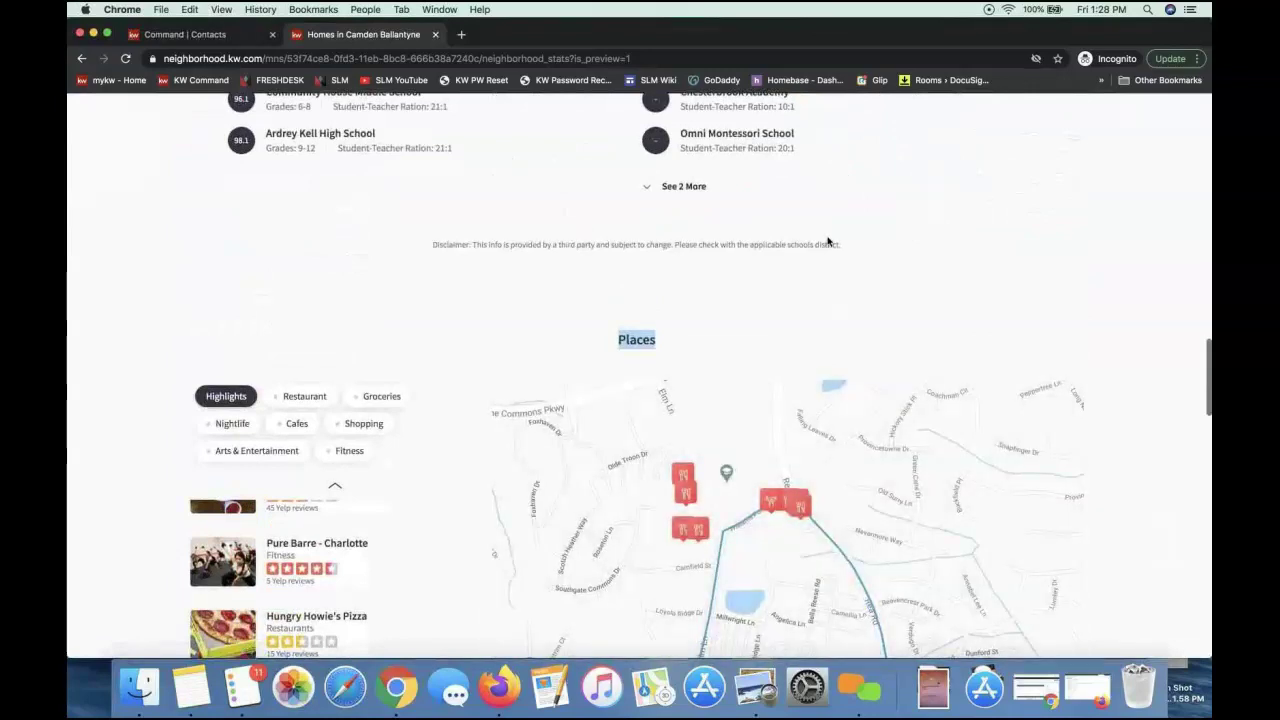
scroll(828, 242, "up", 15)
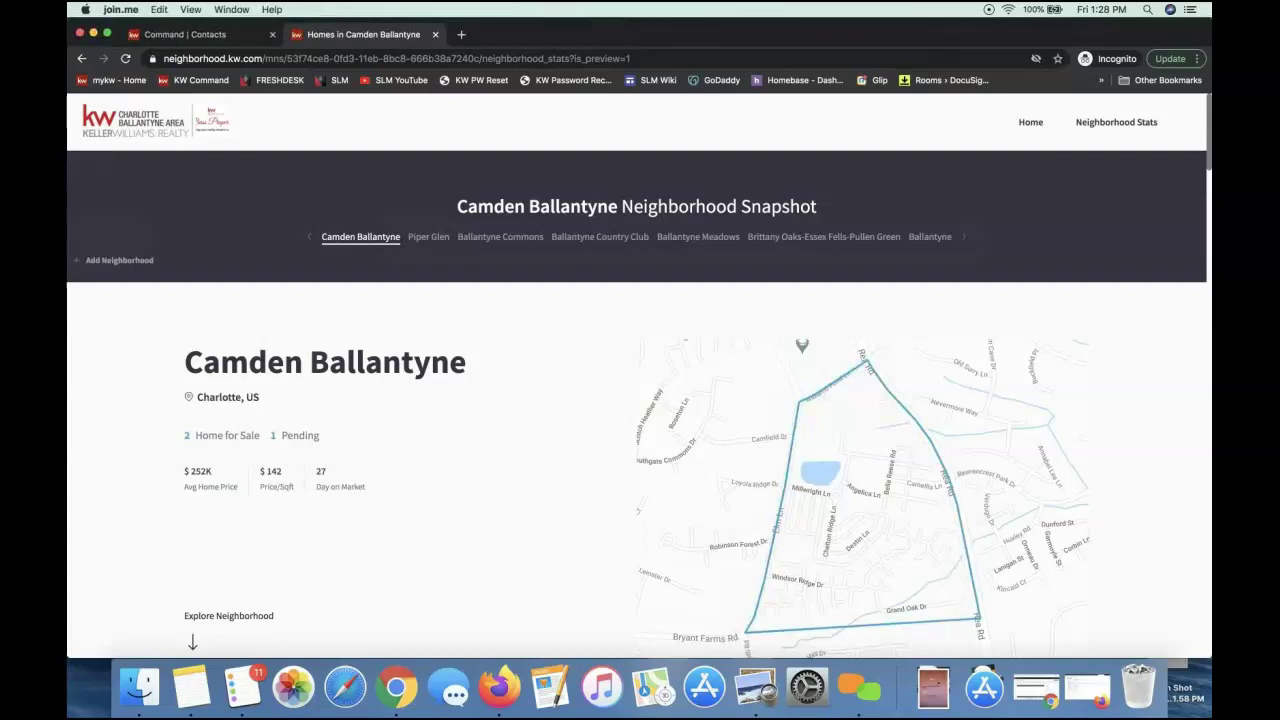
left_click(250, 358)
triple_click(185, 435)
triple_click(300, 435)
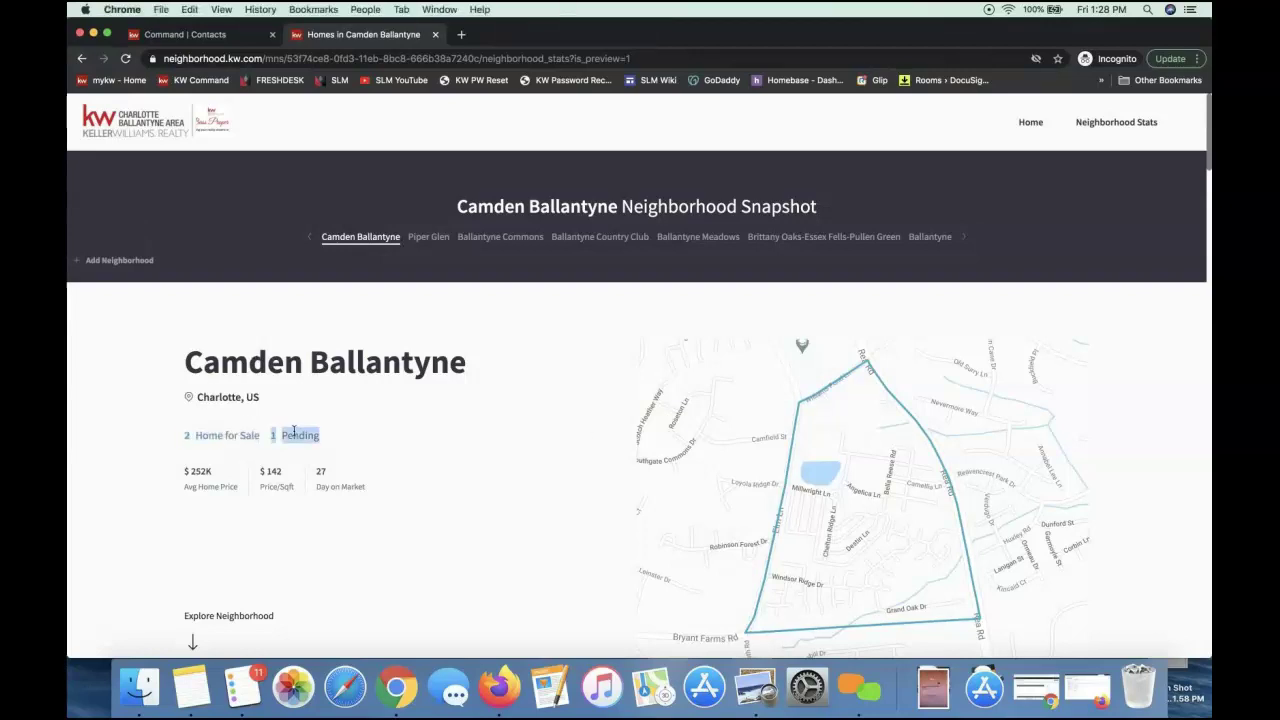
scroll(294, 431, "down", 4)
double_click(266, 563)
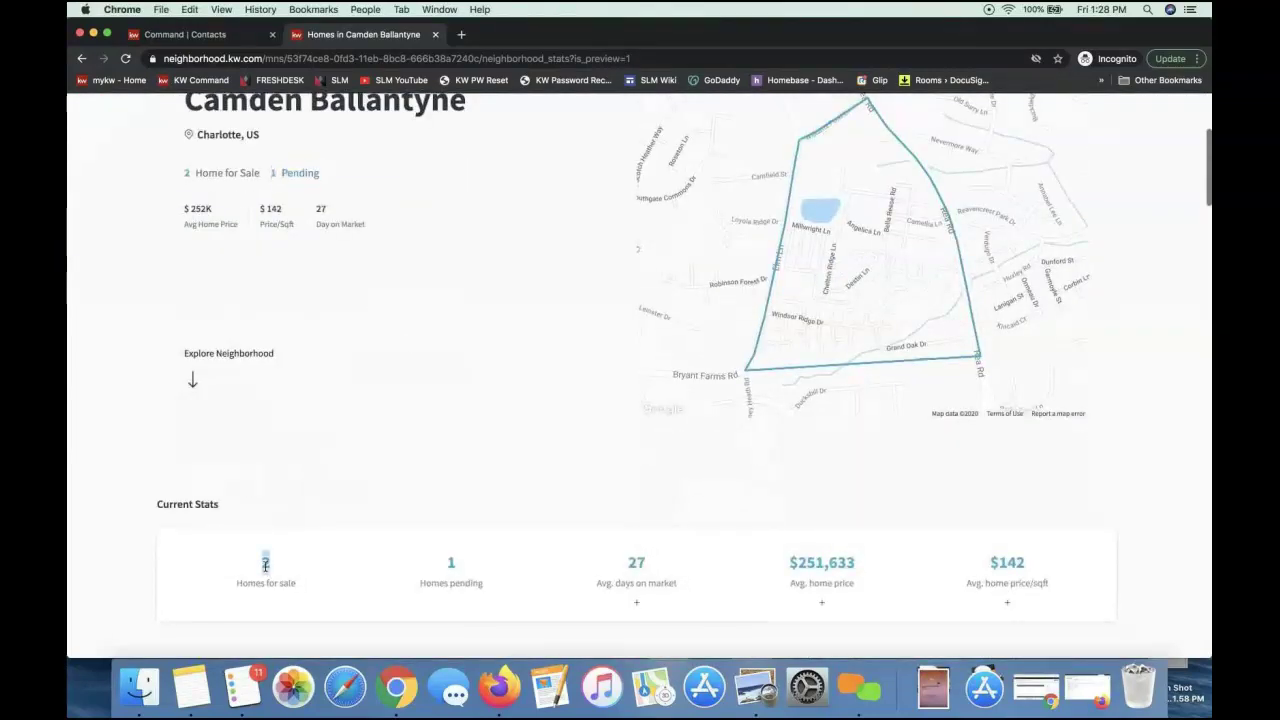
double_click(633, 563)
scroll(860, 545, "down", 2)
scroll(862, 540, "down", 2)
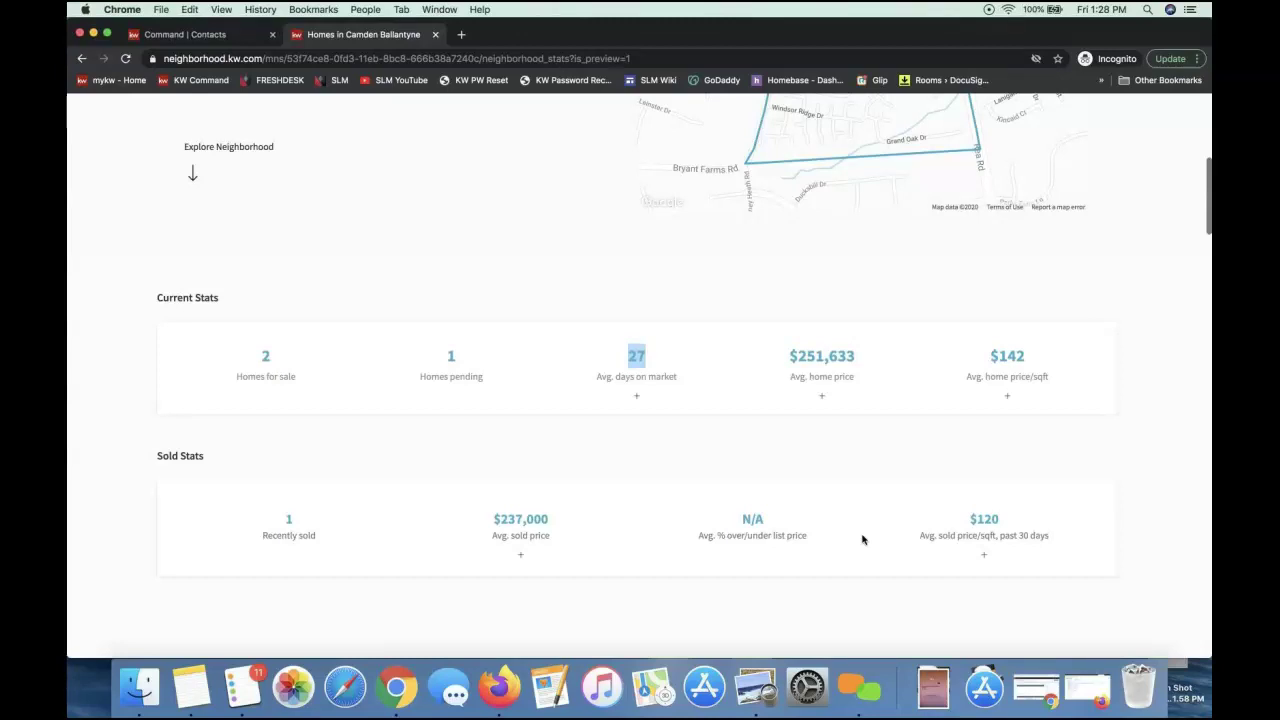
left_click_drag(156, 298, 220, 298)
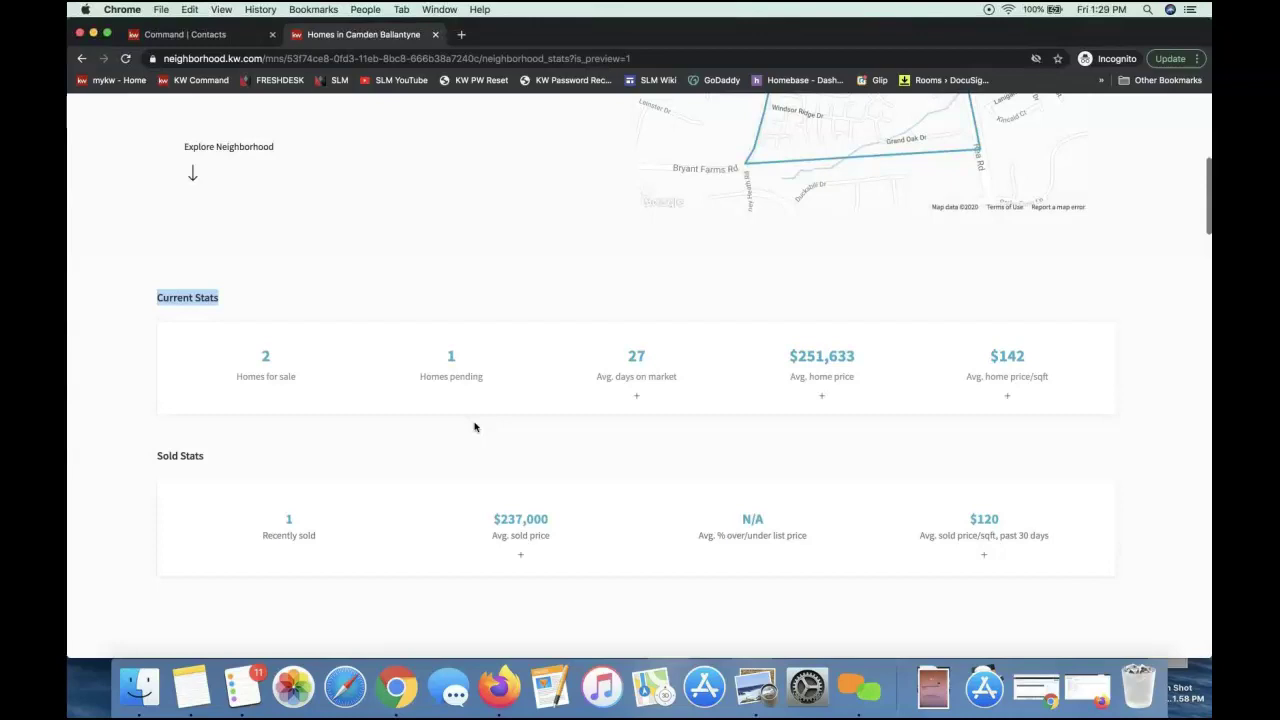
scroll(254, 313, "up", 5)
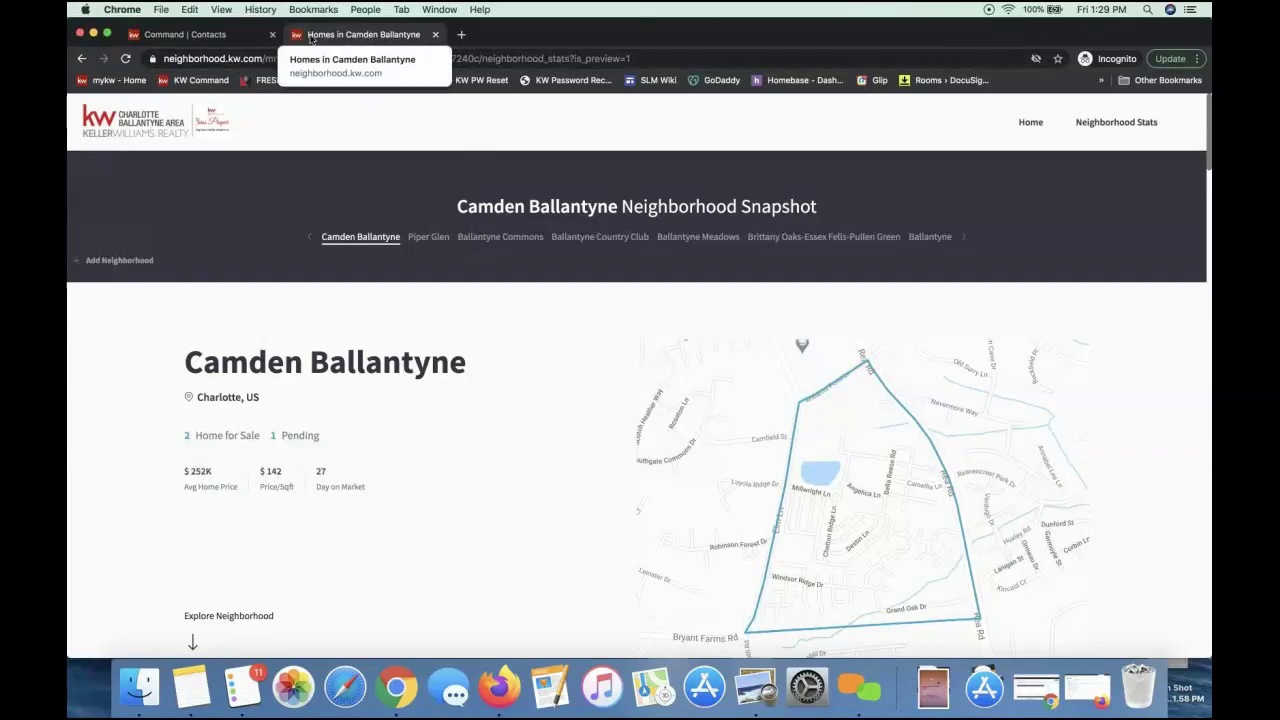
Switch back to the Command | Contacts tab and close the stray blank tab
left_click(217, 41)
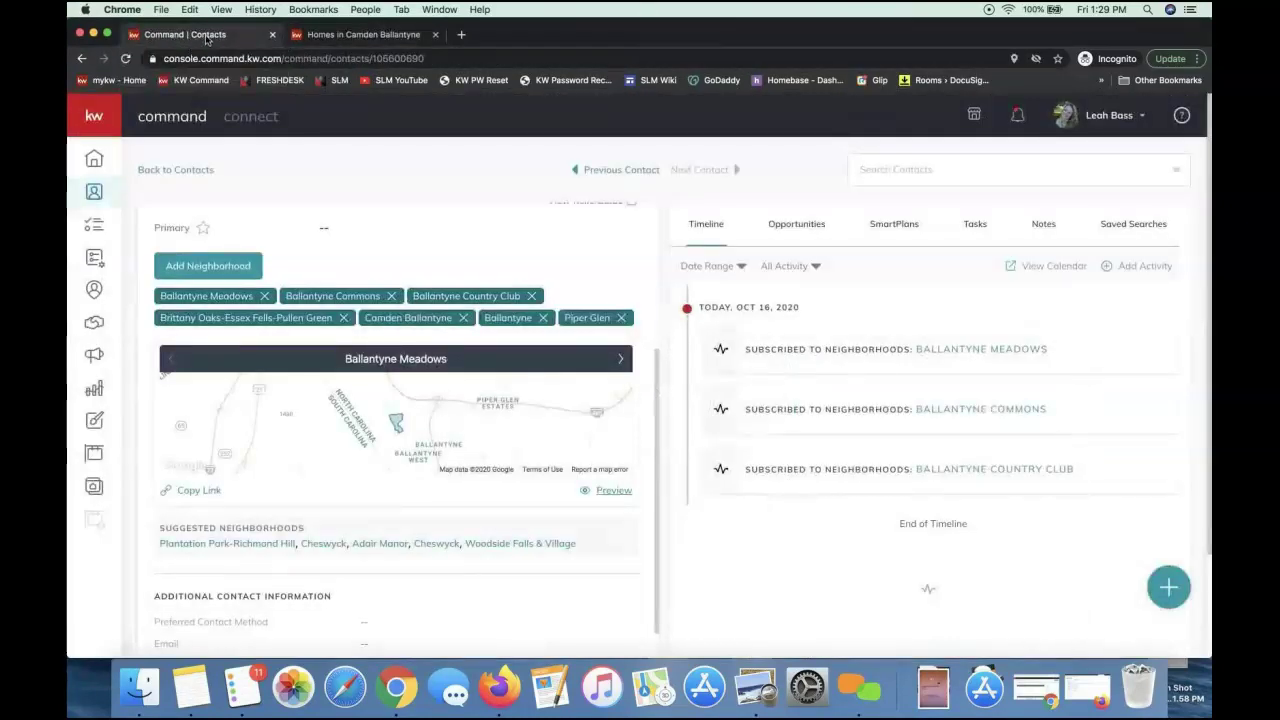
left_click(462, 36)
key("super+w")
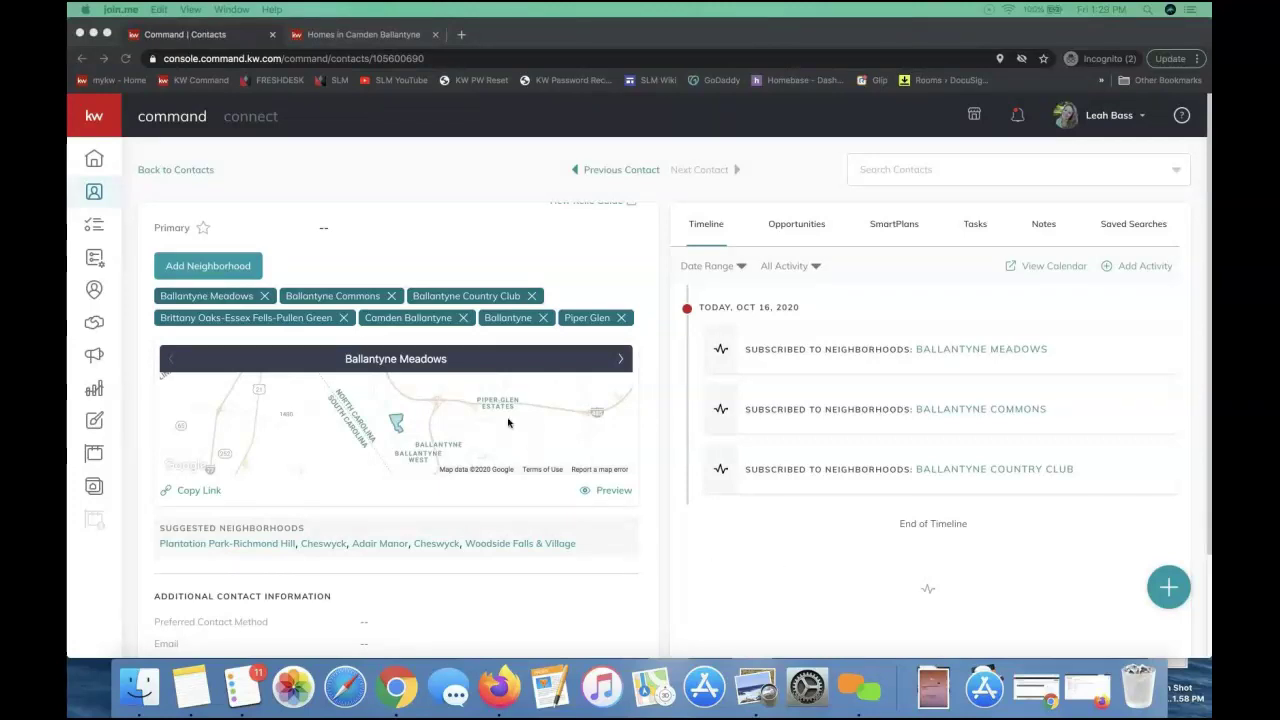
Scroll the contact panel to its seven Ballantyne-area neighborhood tags and map
scroll(505, 405, "up", 3)
scroll(506, 408, "up", 2)
scroll(400, 390, "down", 4)
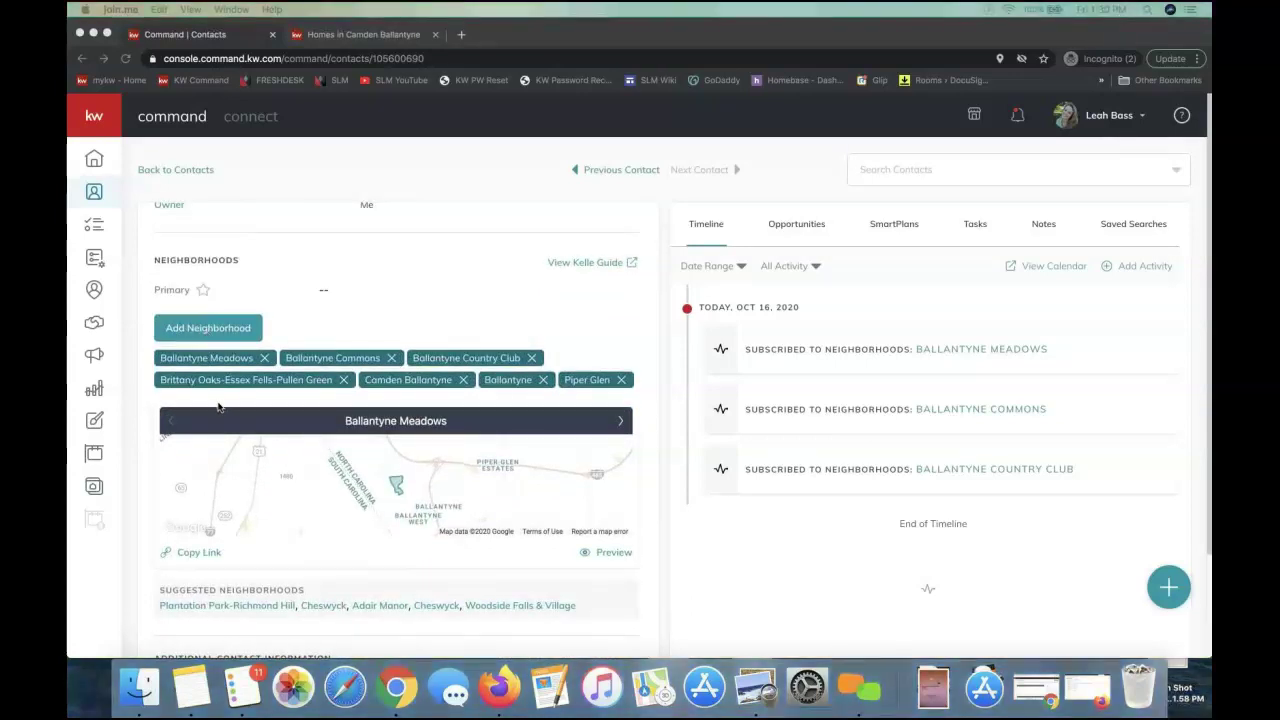
scroll(559, 457, "down", 1)
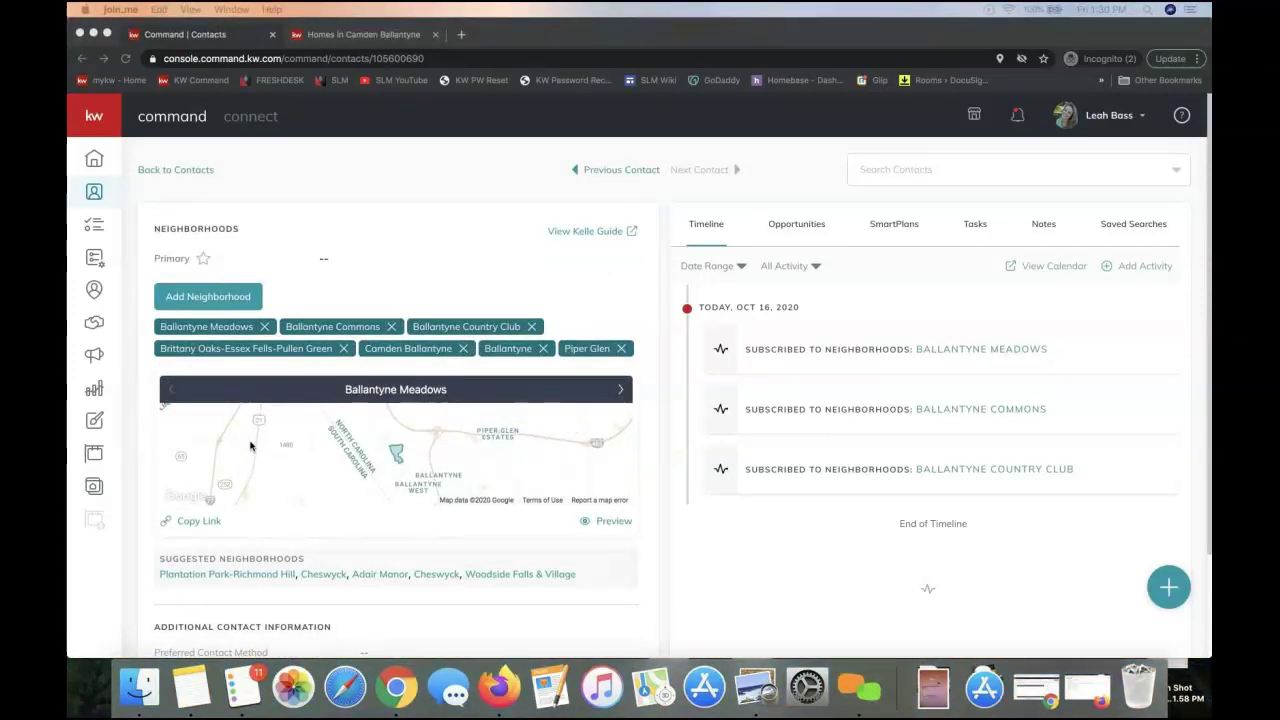
left_click(320, 528)
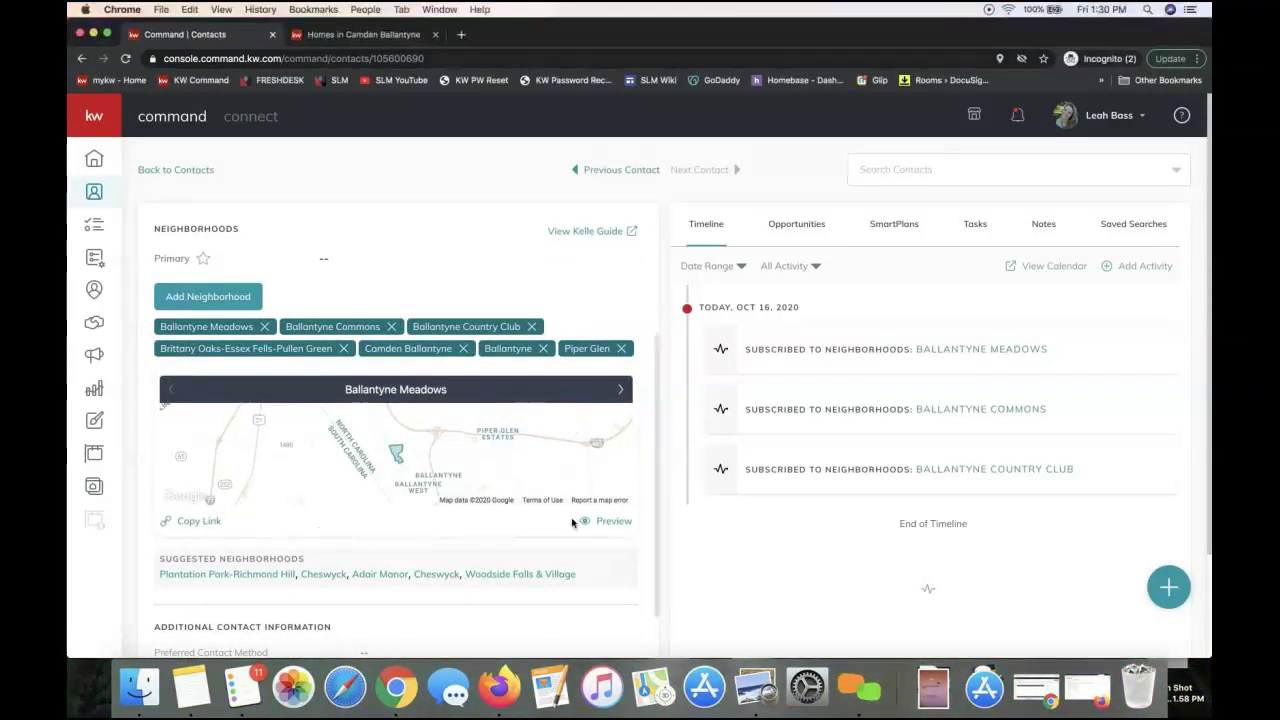
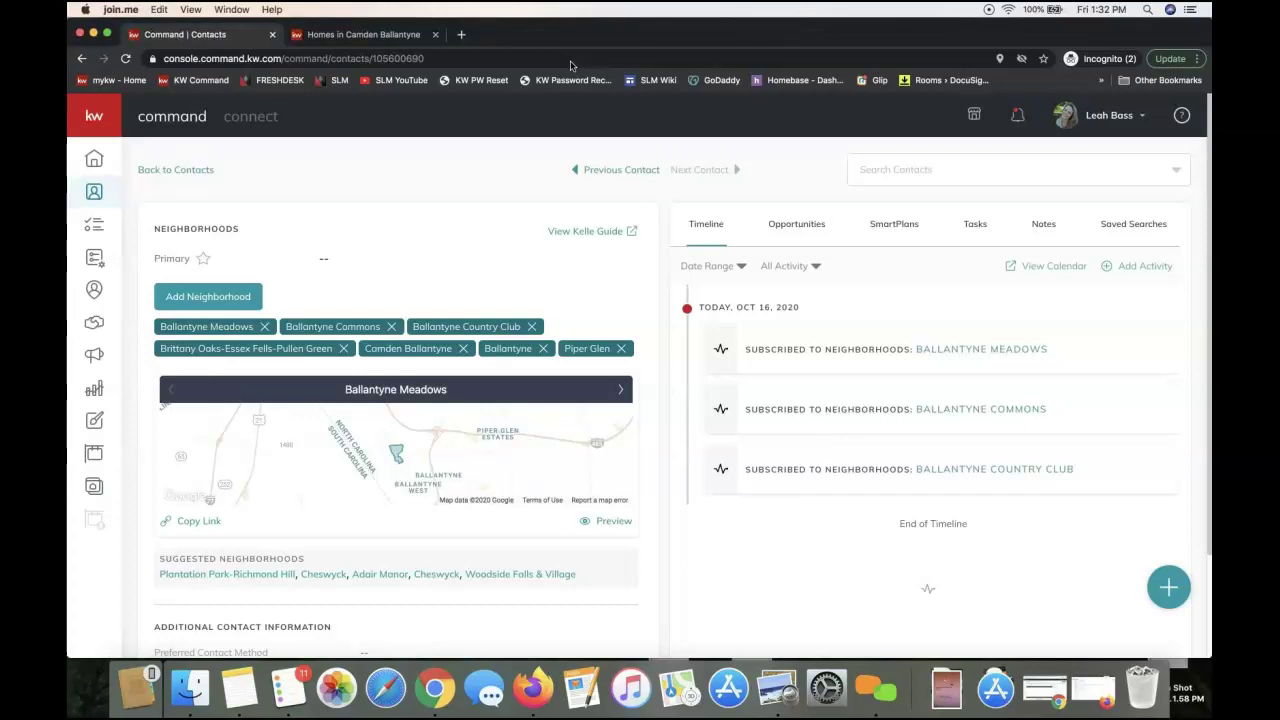
Copy the Ballantyne Meadows neighborhood link from the contact's map in KW Command
left_click(380, 186)
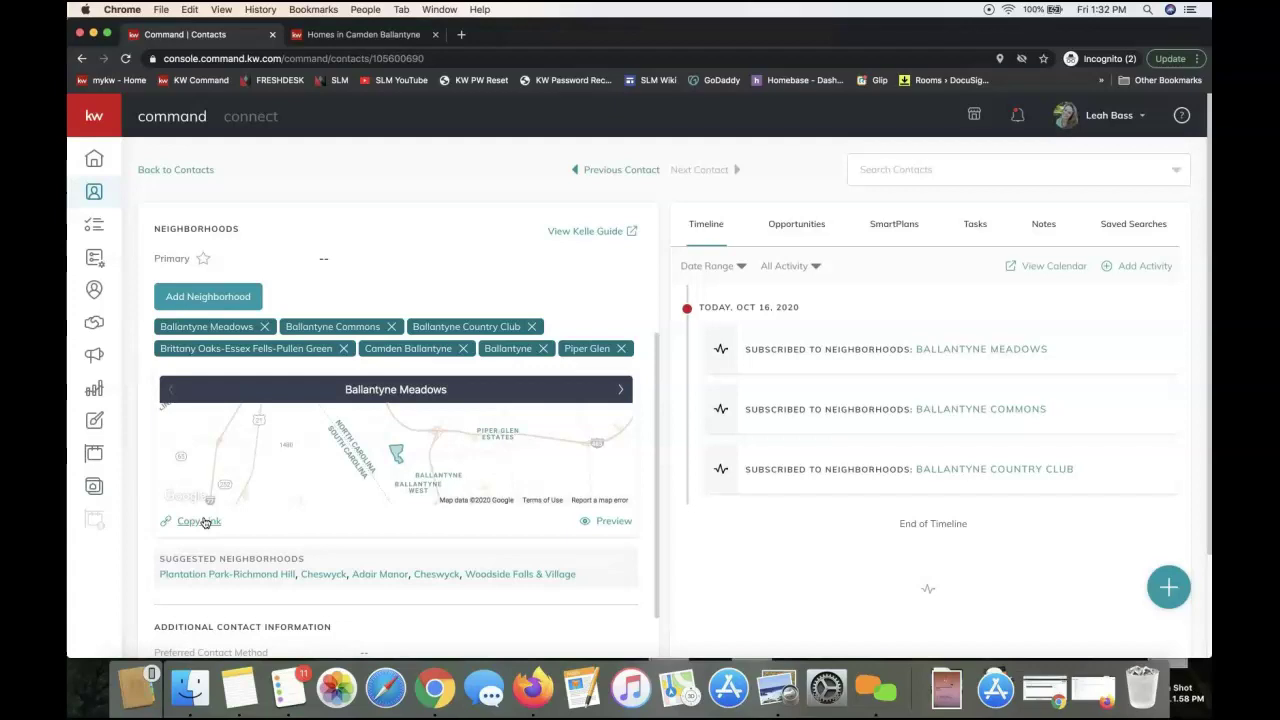
left_click(191, 523)
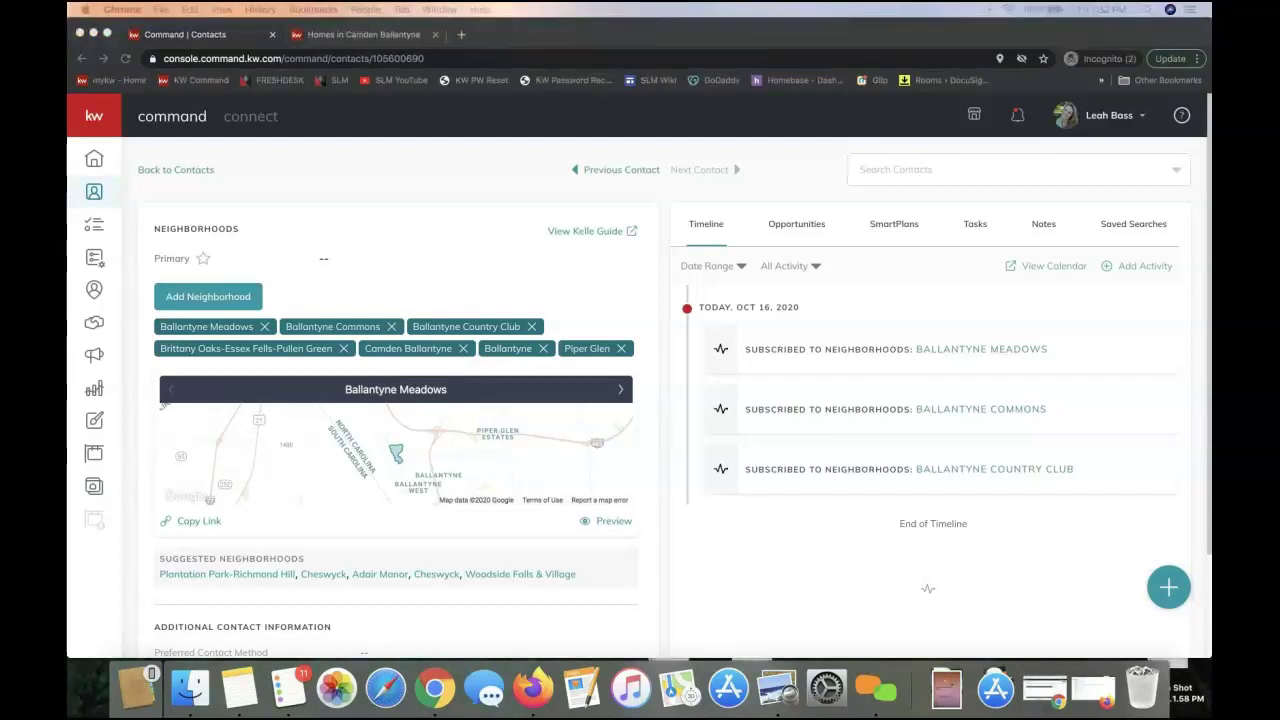
Bring Gmail to full screen and start a new message in the expanded view
left_click_drag(1210, 150, 786, 75)
double_click(786, 75)
left_click(190, 230)
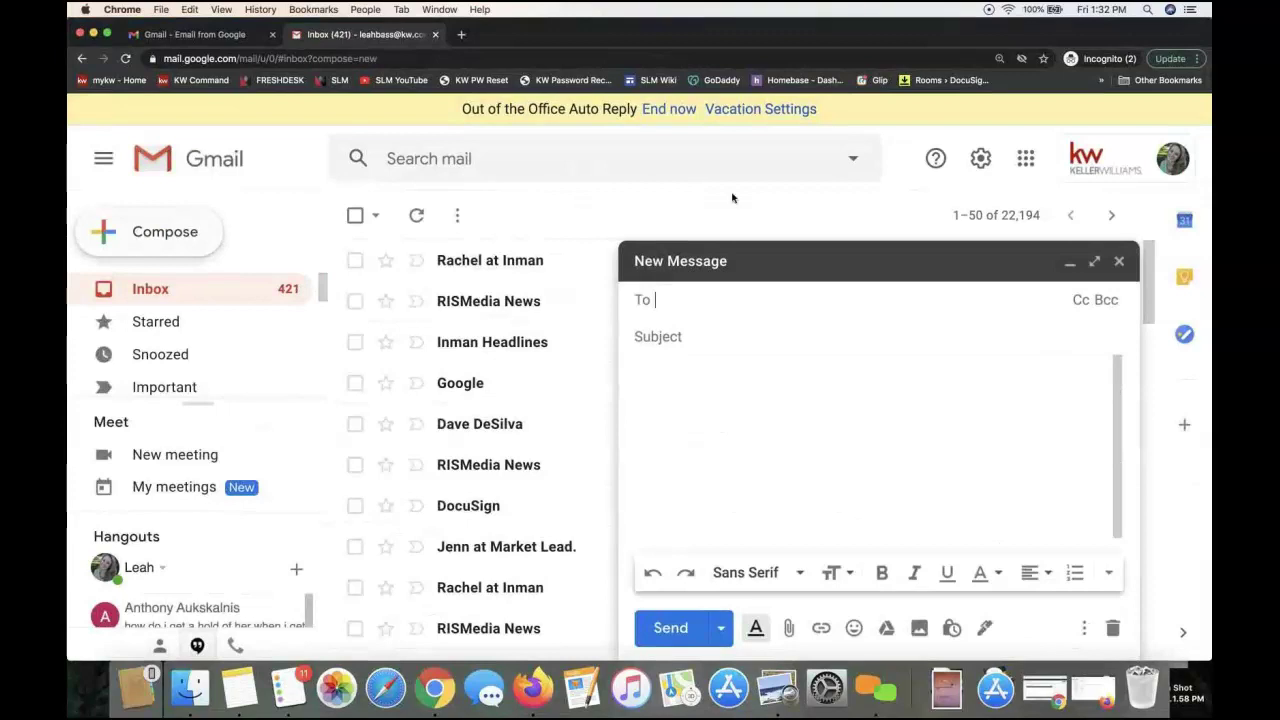
left_click(1094, 263)
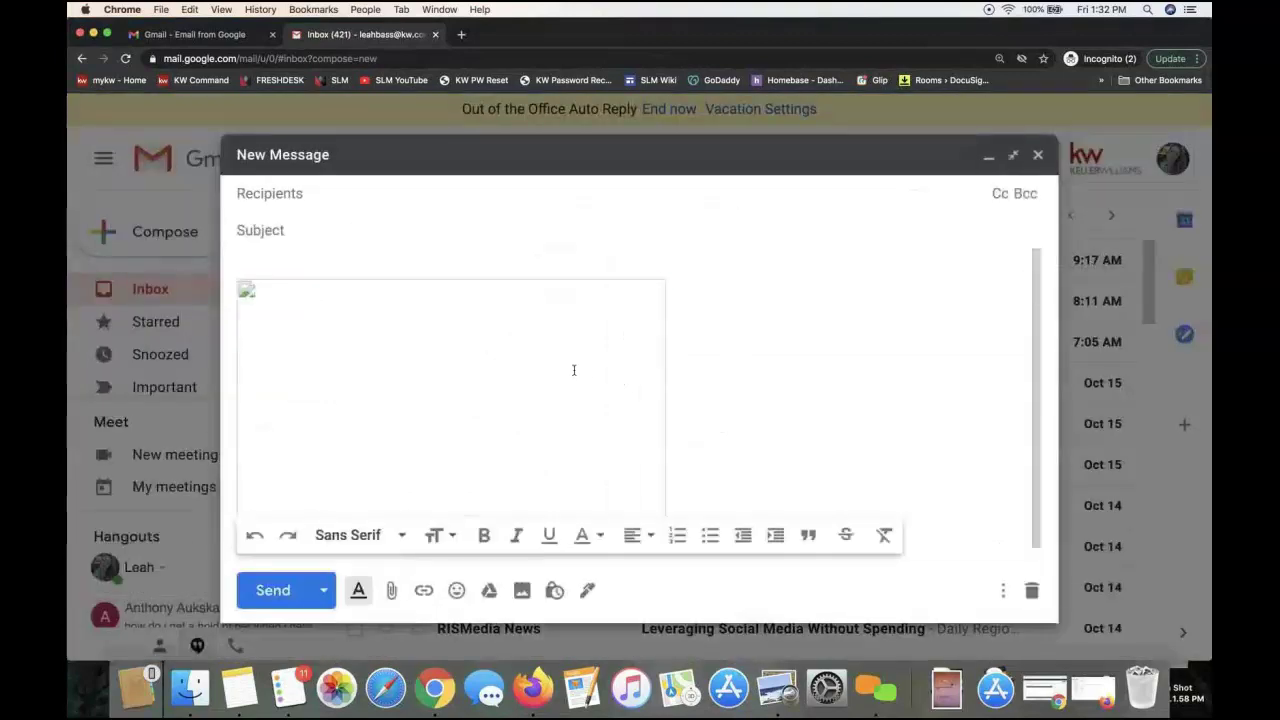
Write 'Hello! Here is the website we spoke about…' and paste the Ballantyne Meadows link below it
left_click(303, 279)
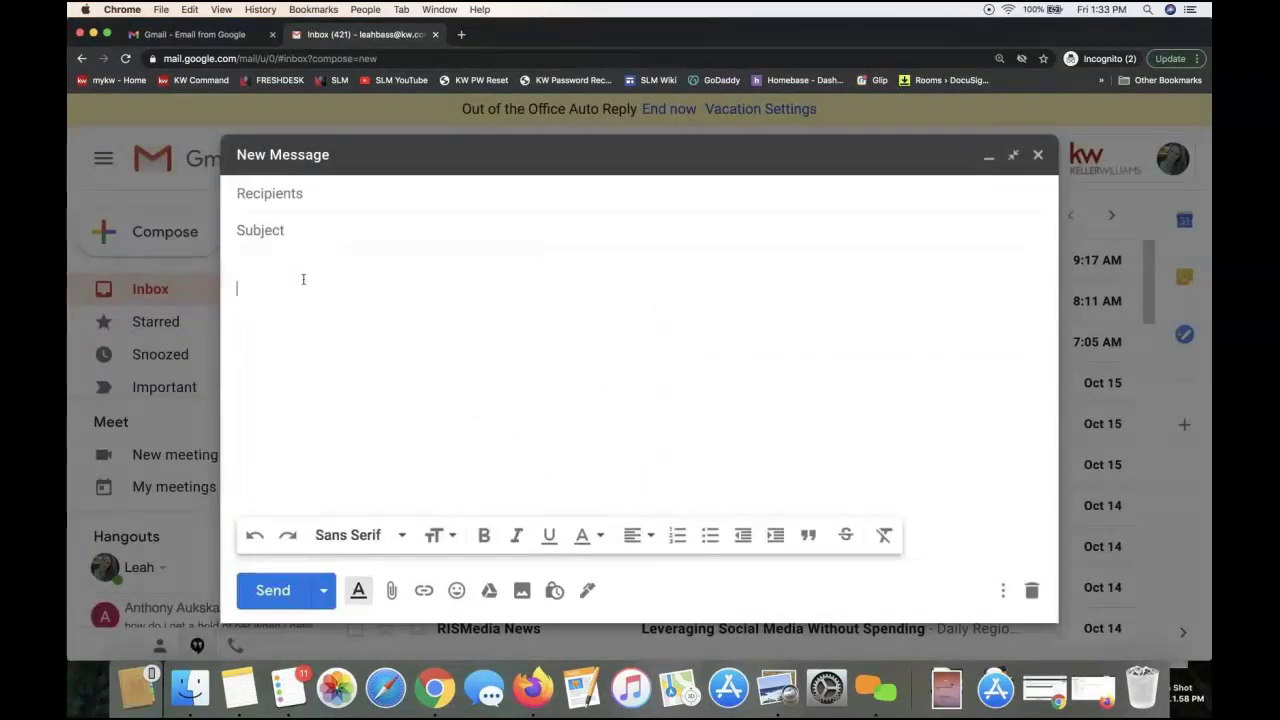
type("Hello!  Here is")
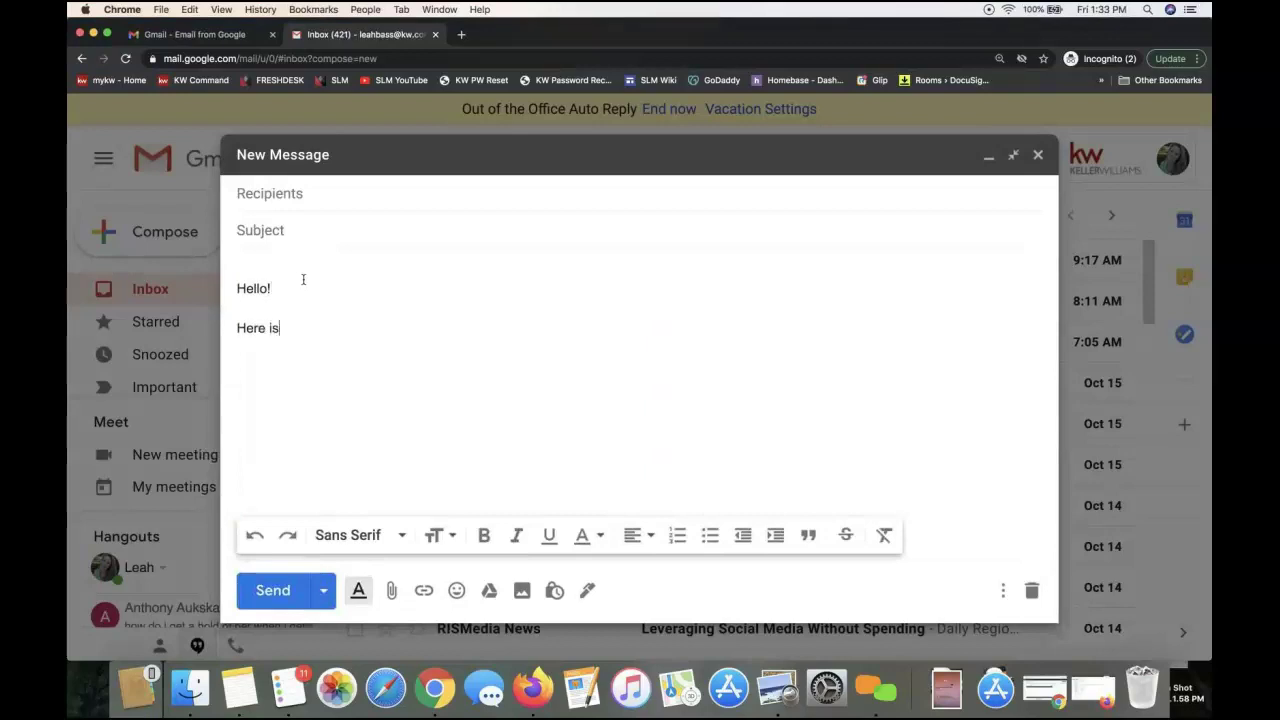
type(" the website we spok")
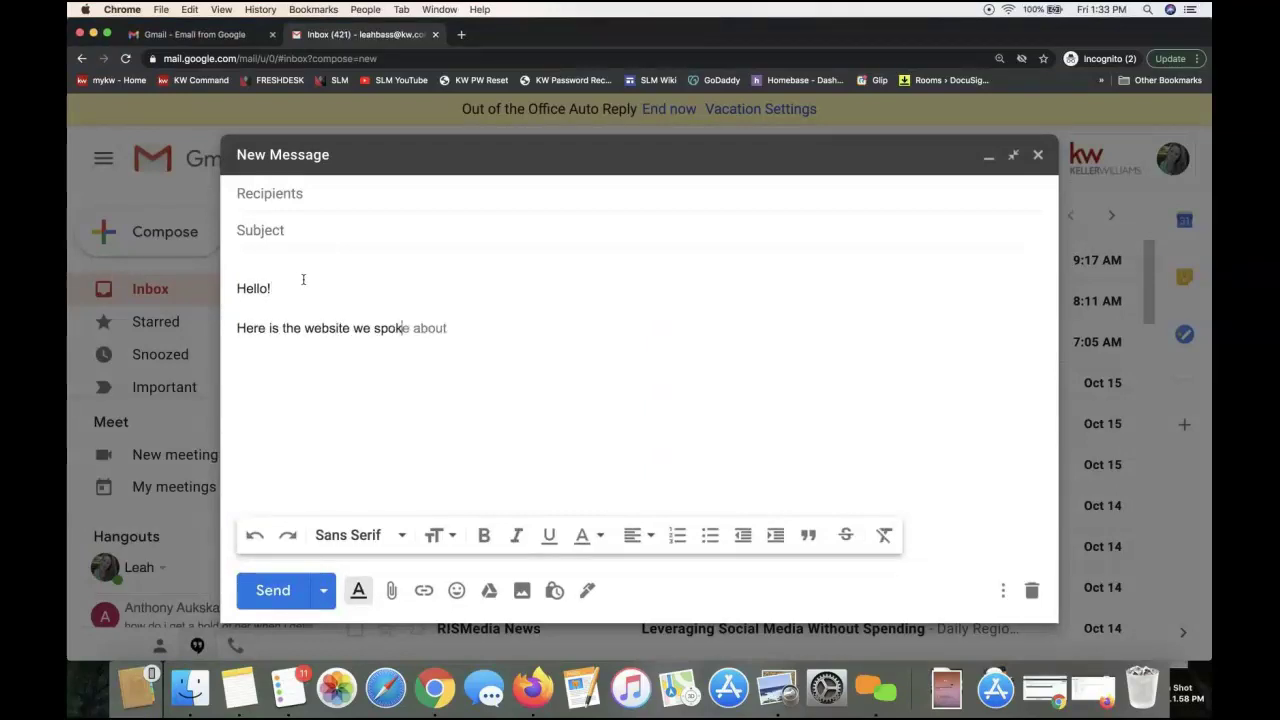
type("e about to allow you to sea")
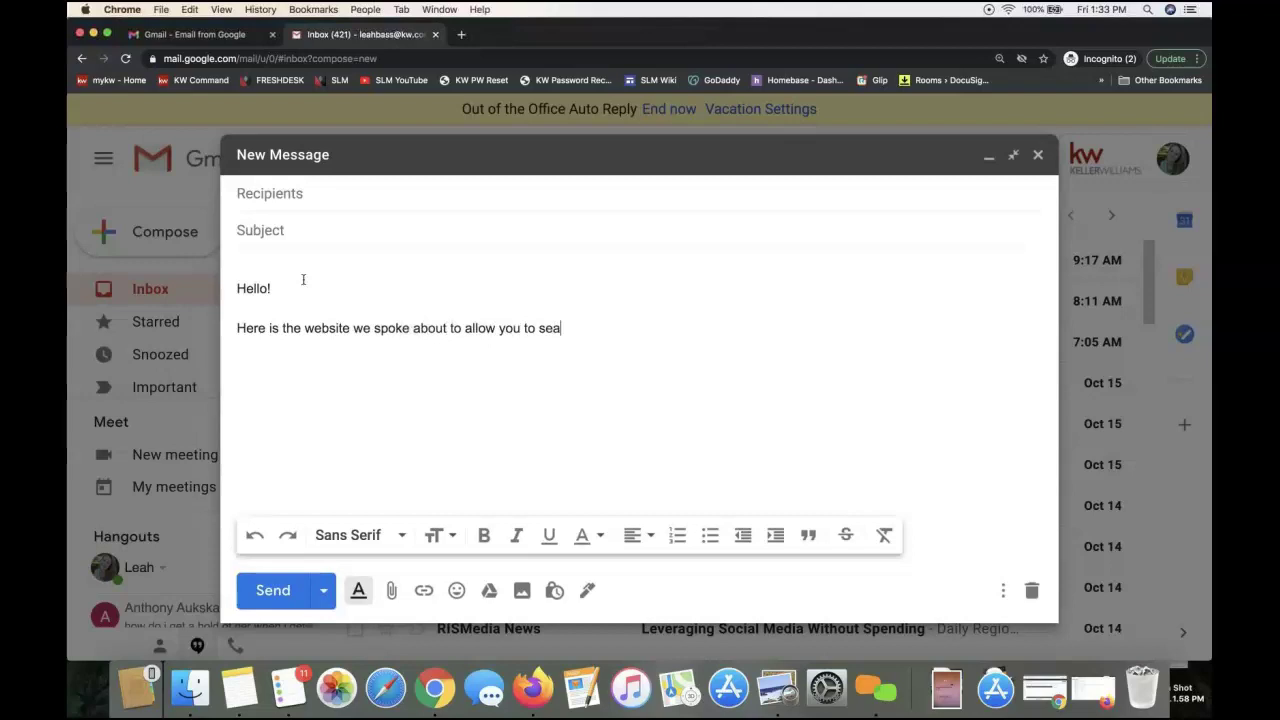
type("rch homes right away!")
key("Return")
key("Return")
key("super+v")
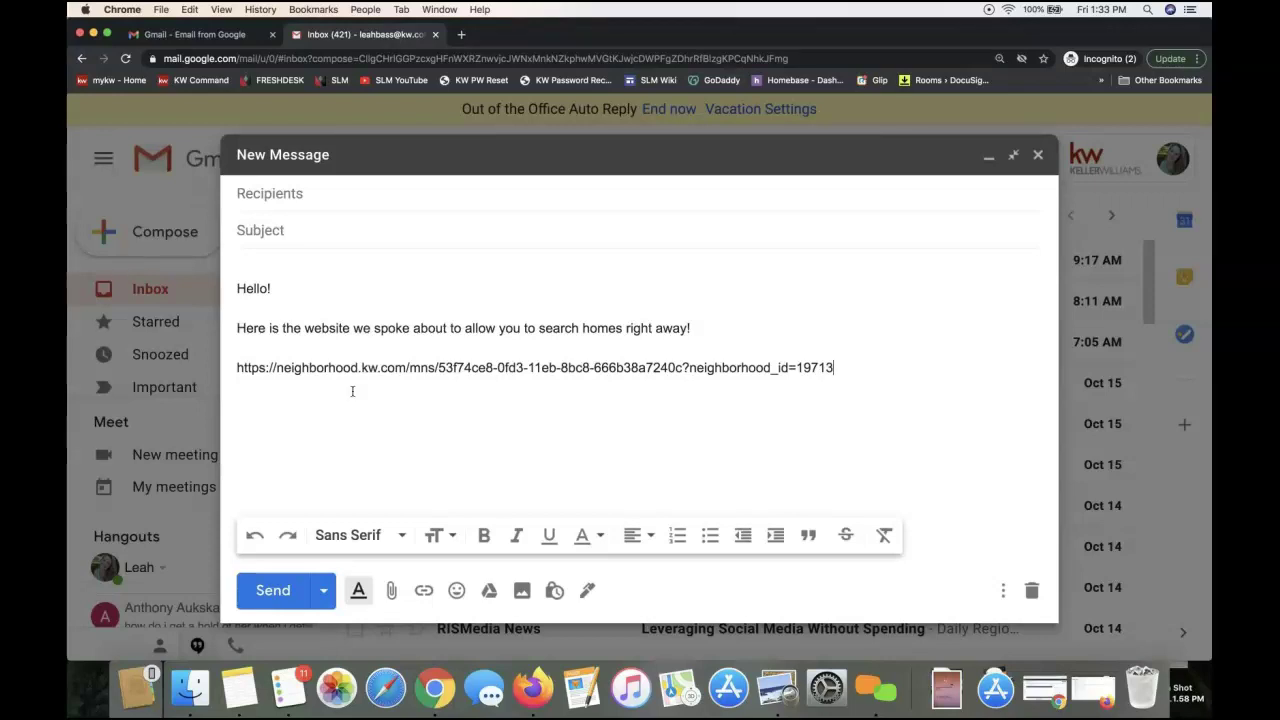
triple_click(335, 376)
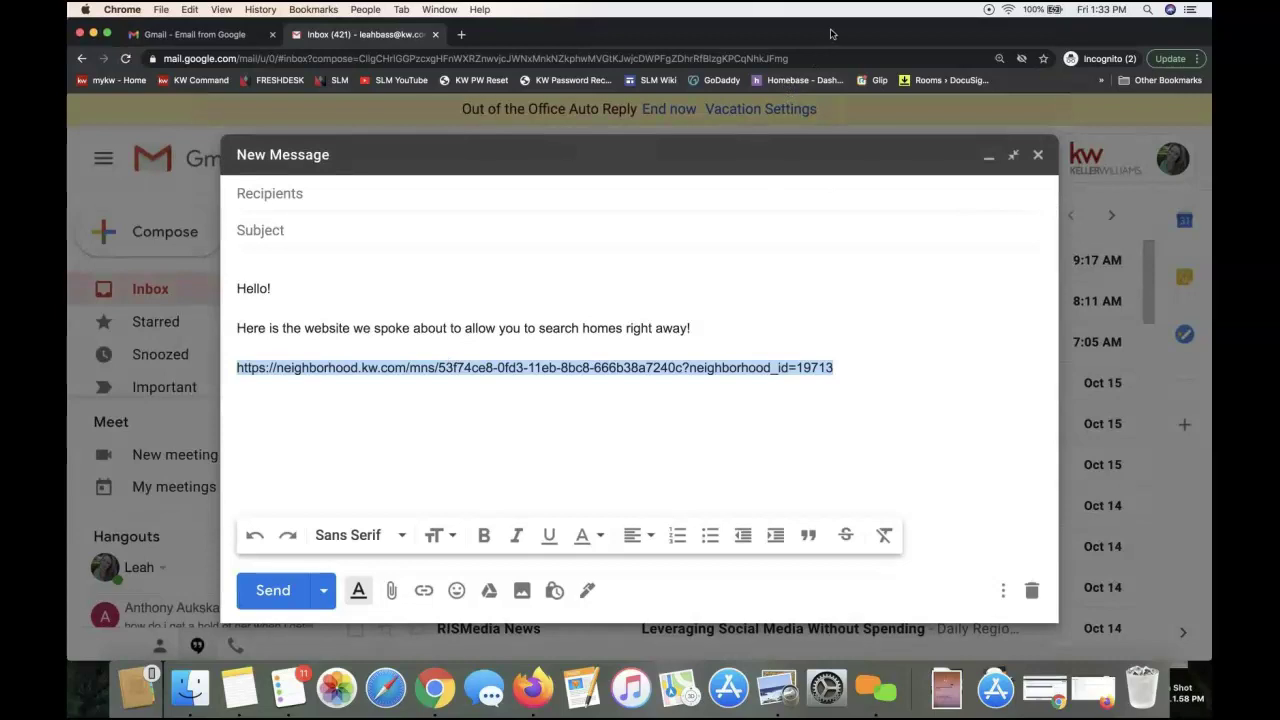
left_click_drag(832, 34, 834, 194)
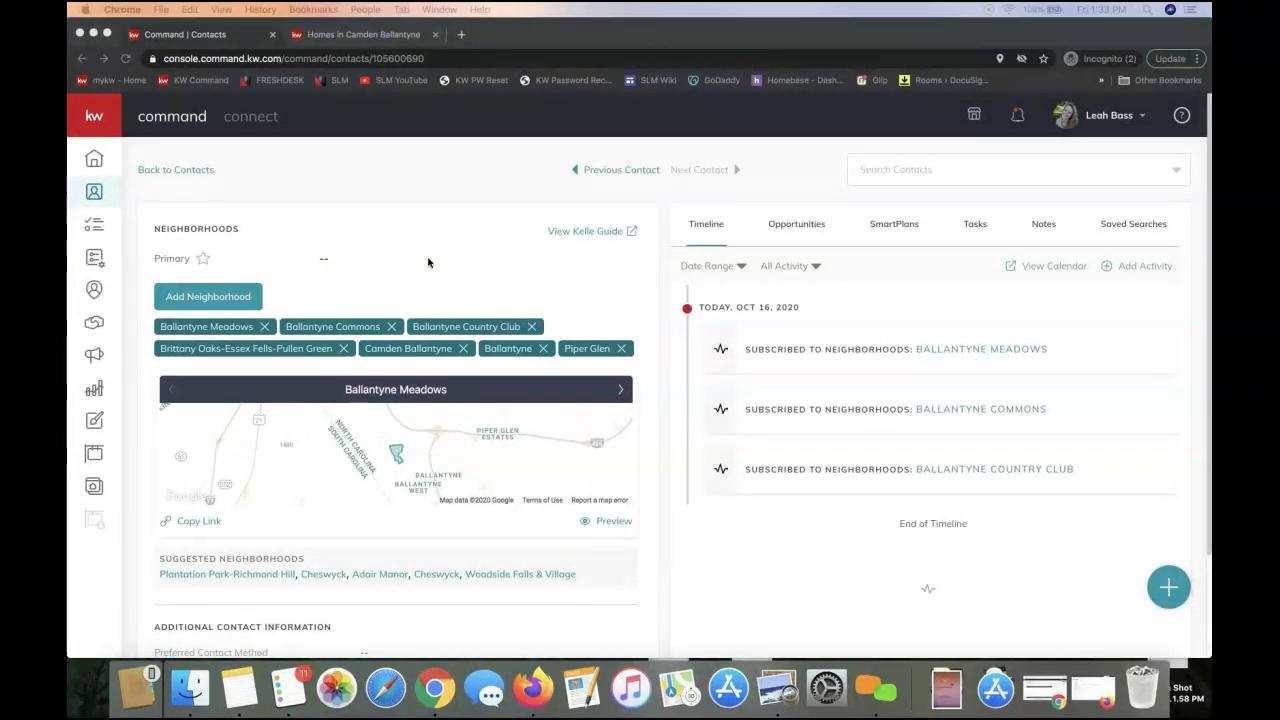
left_click(203, 203)
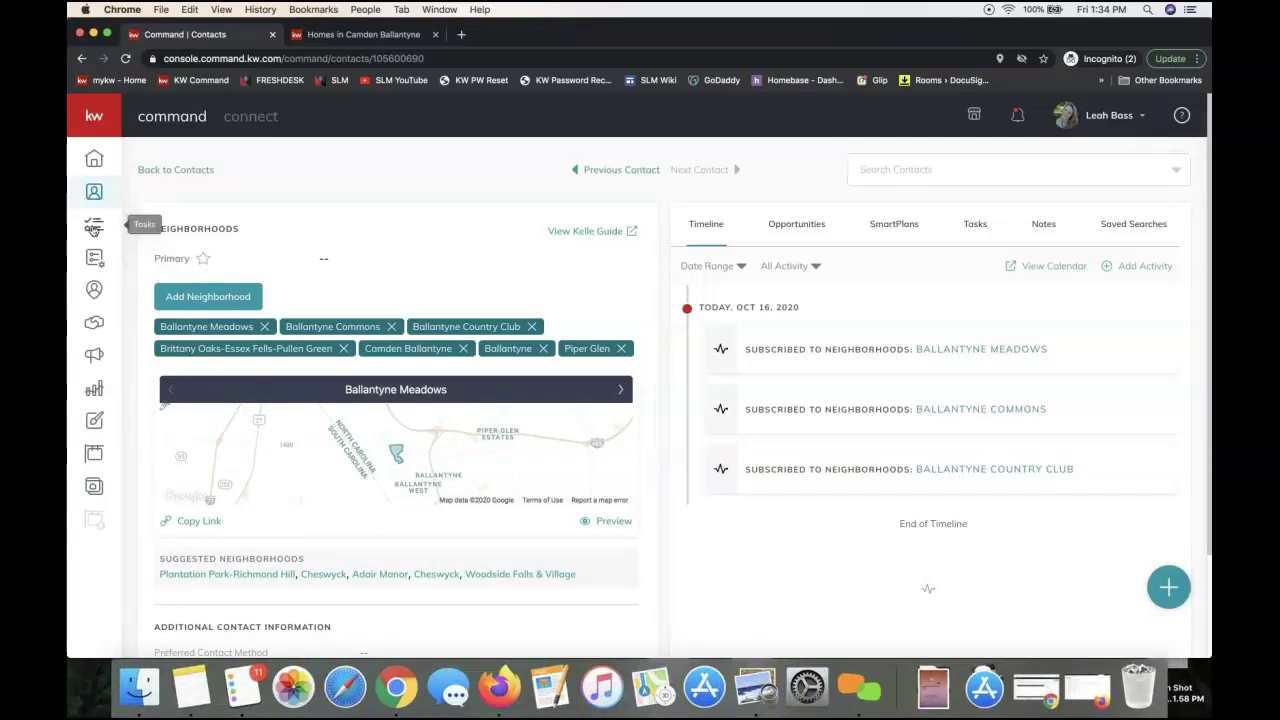
Open My SmartPlans to view the nine people plans
left_click(95, 258)
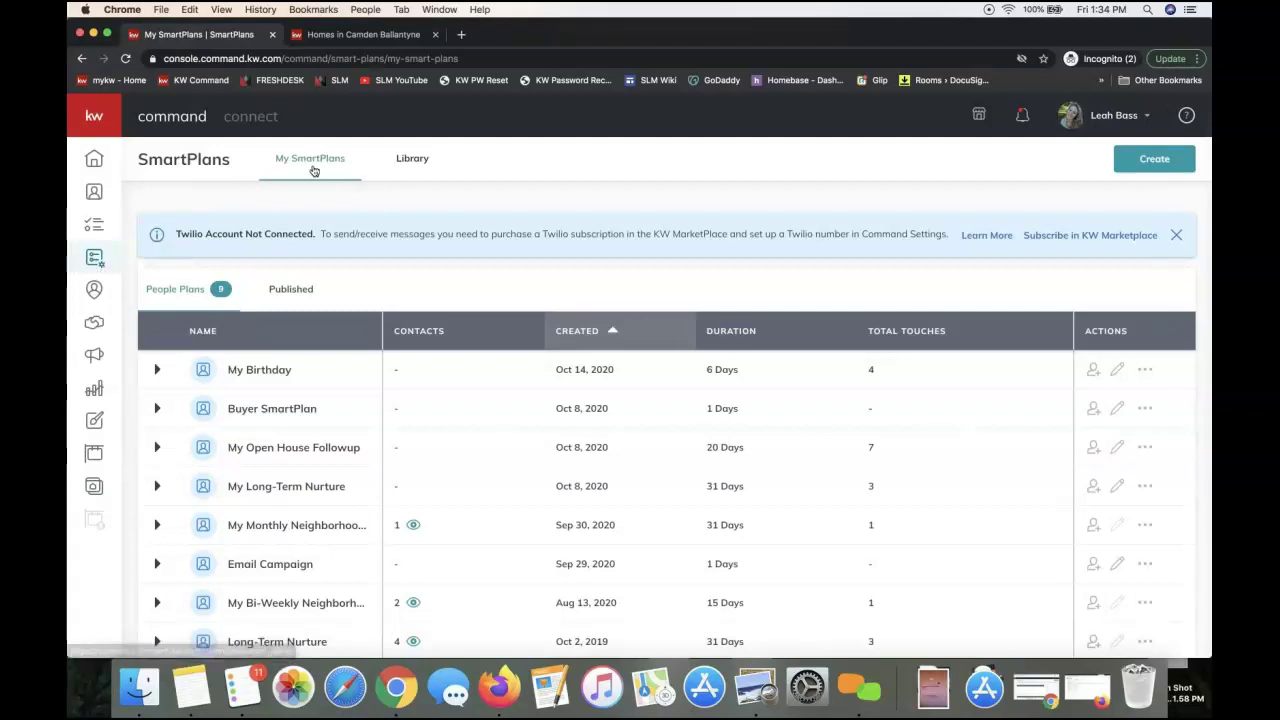
Browse the Library's 10 free Keller Williams plans, such as Bi-Weekly Neighborhood Nurture
left_click(395, 170)
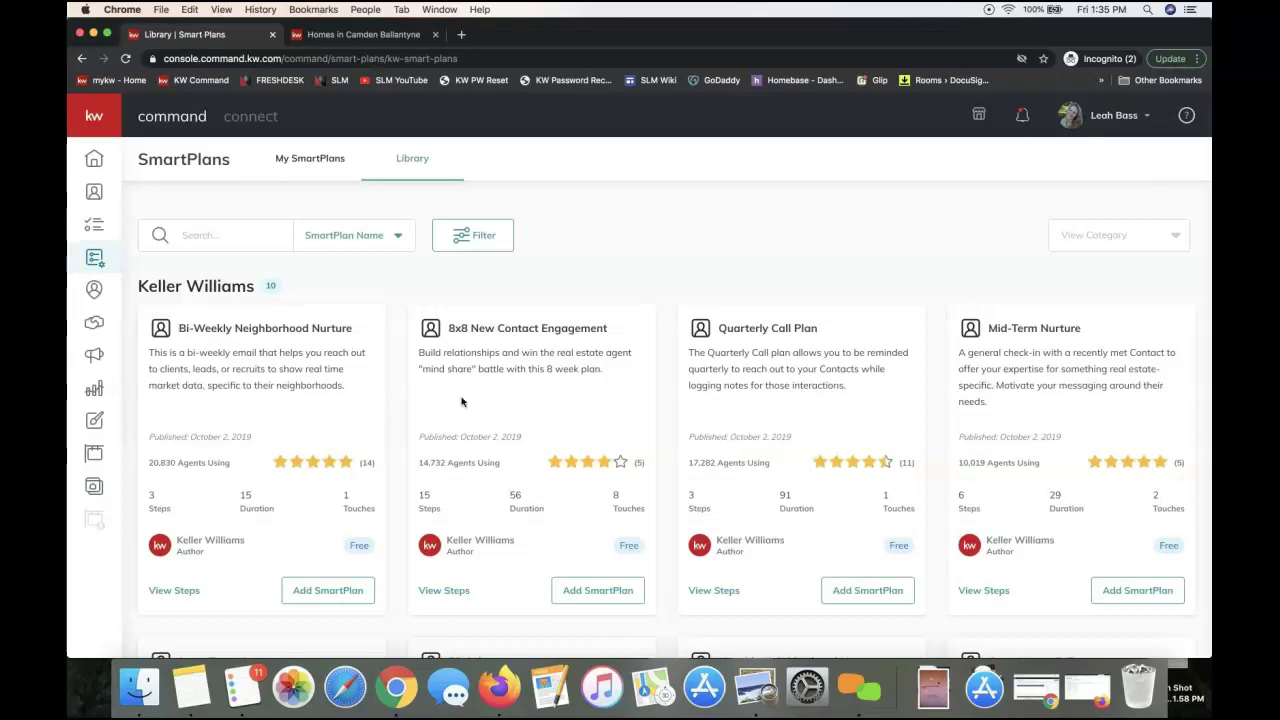
scroll(461, 401, "down", 5)
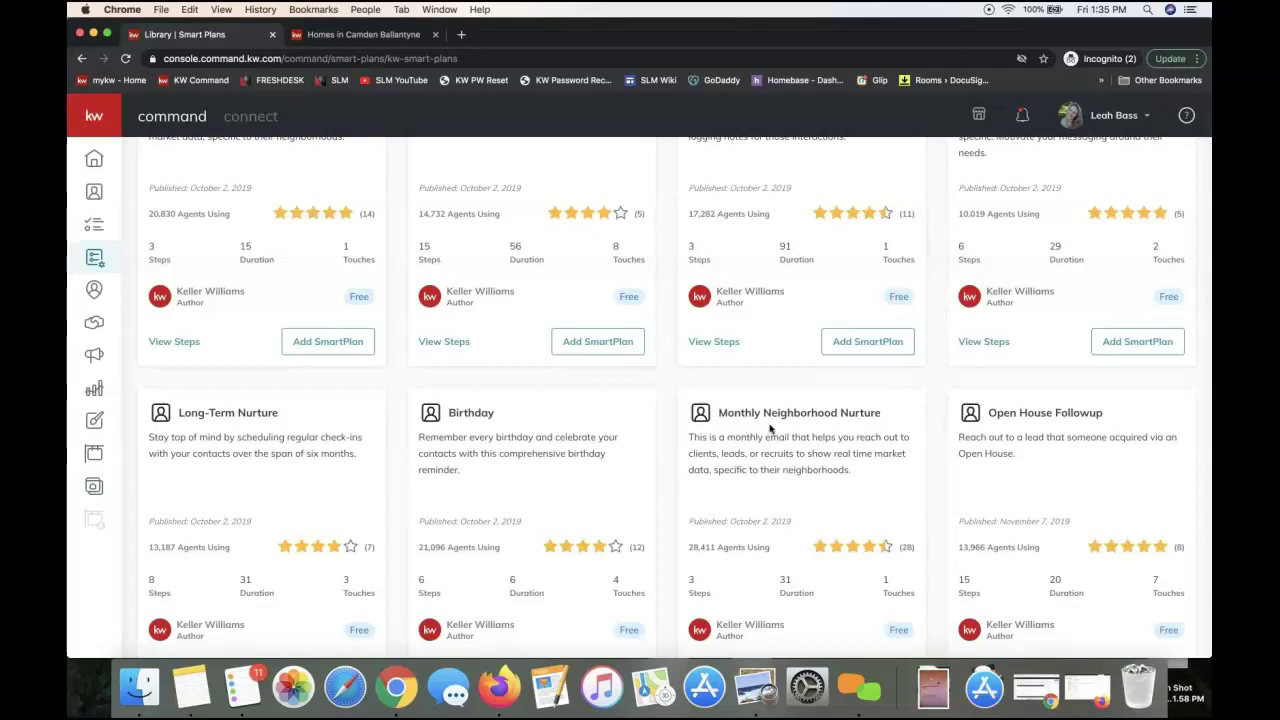
scroll(772, 432, "down", 2)
scroll(775, 432, "up", 1)
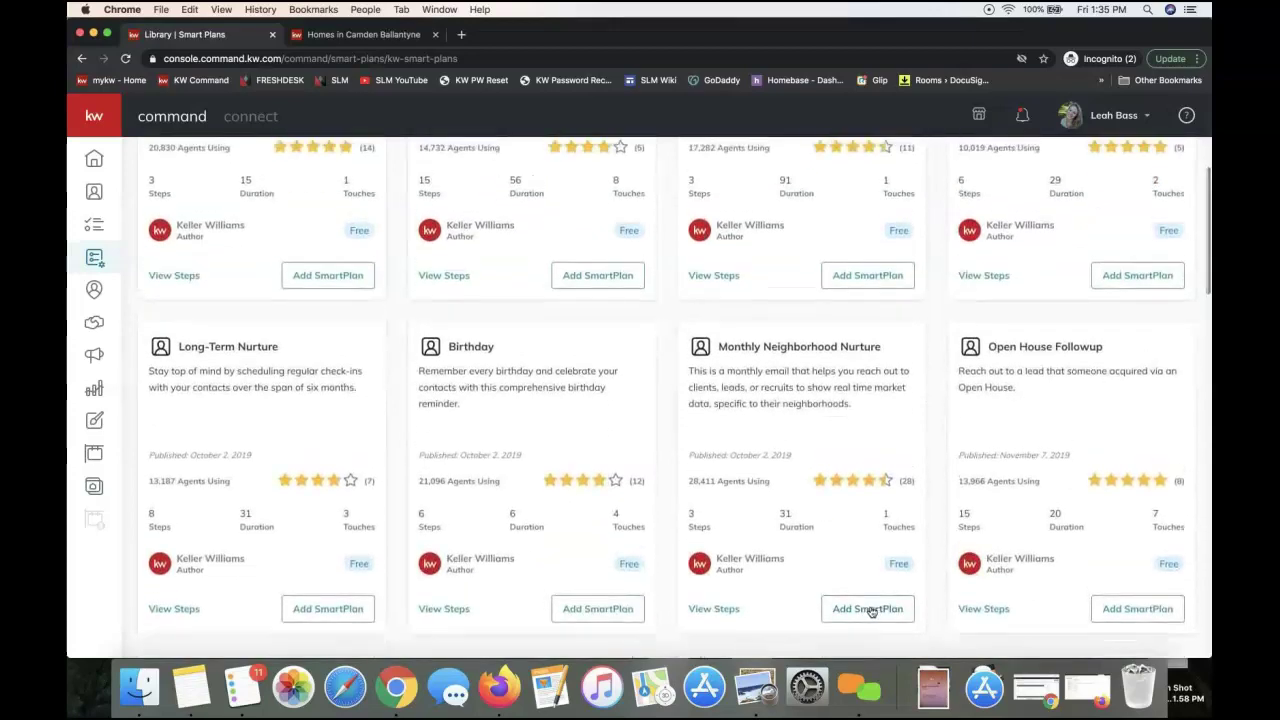
scroll(811, 477, "up", 1)
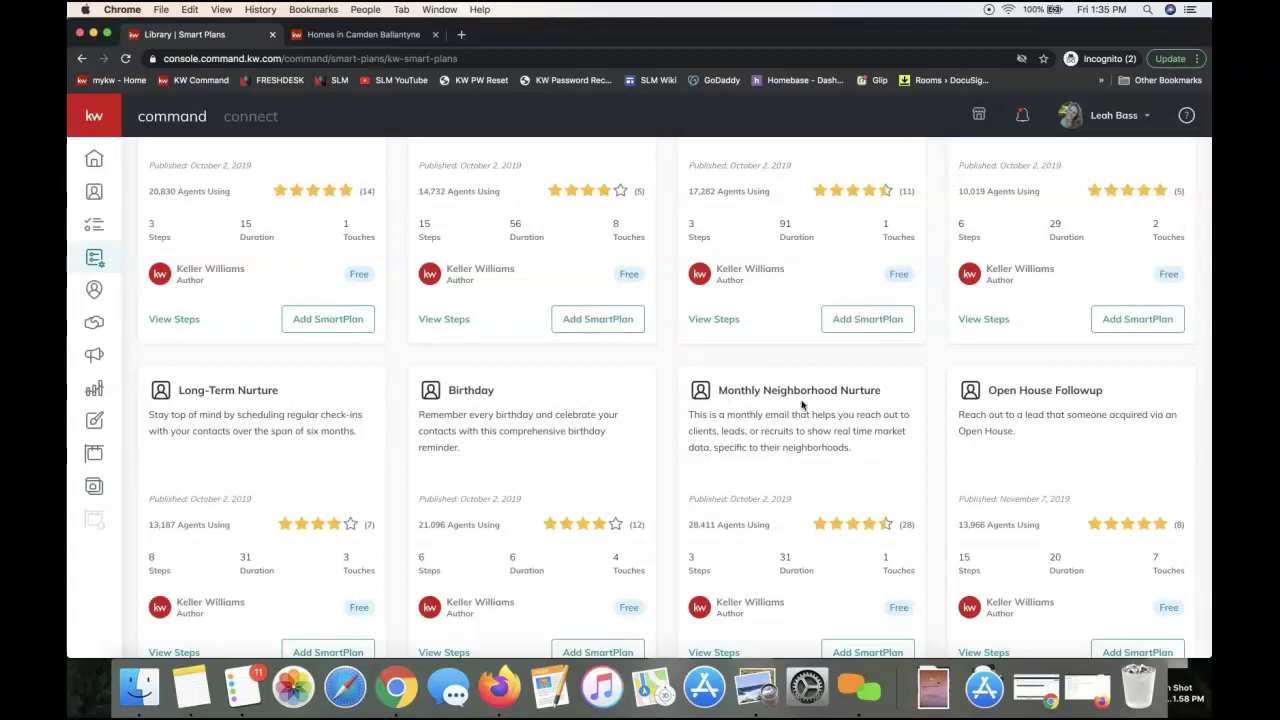
scroll(875, 403, "up", 5)
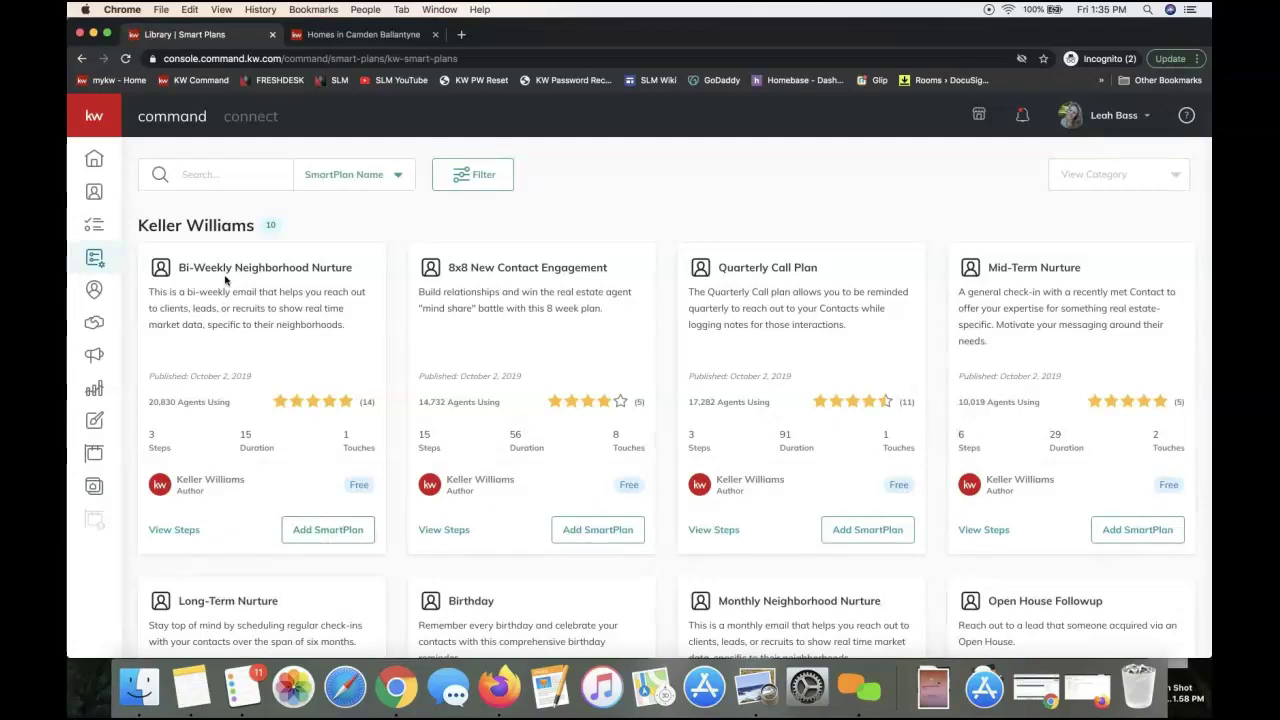
scroll(640, 555, "down", 2)
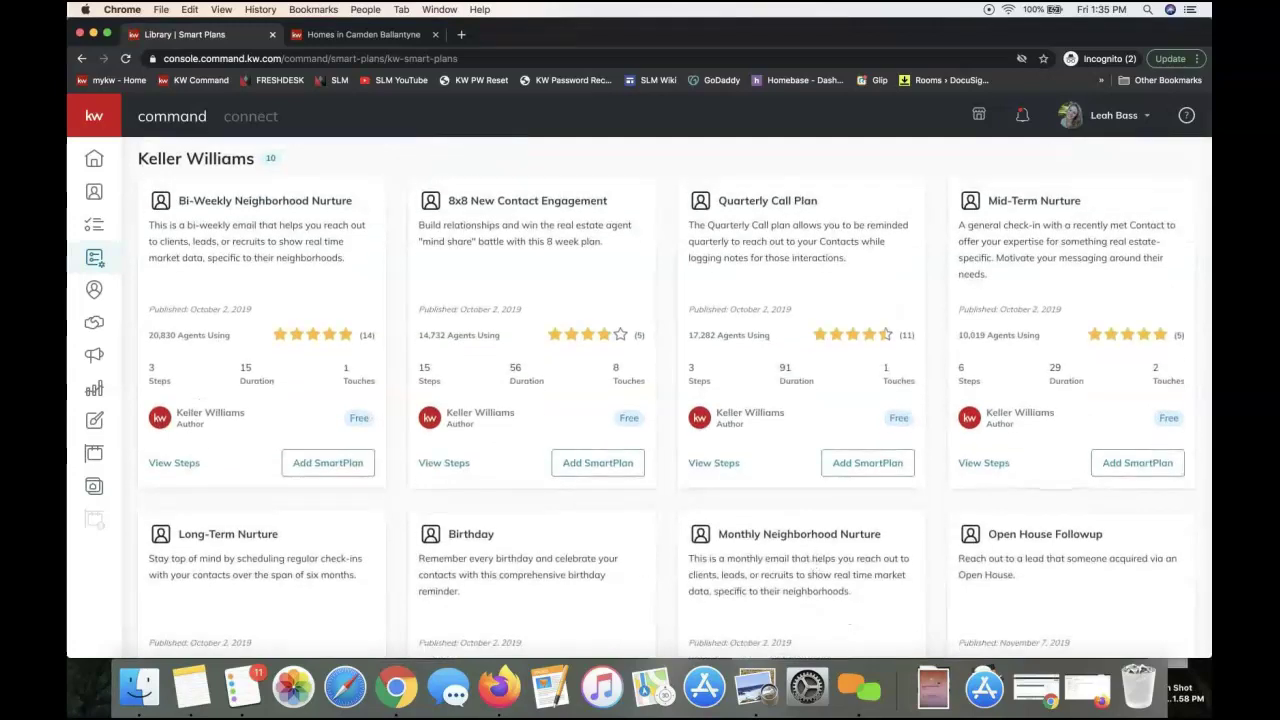
scroll(874, 514, "down", 5)
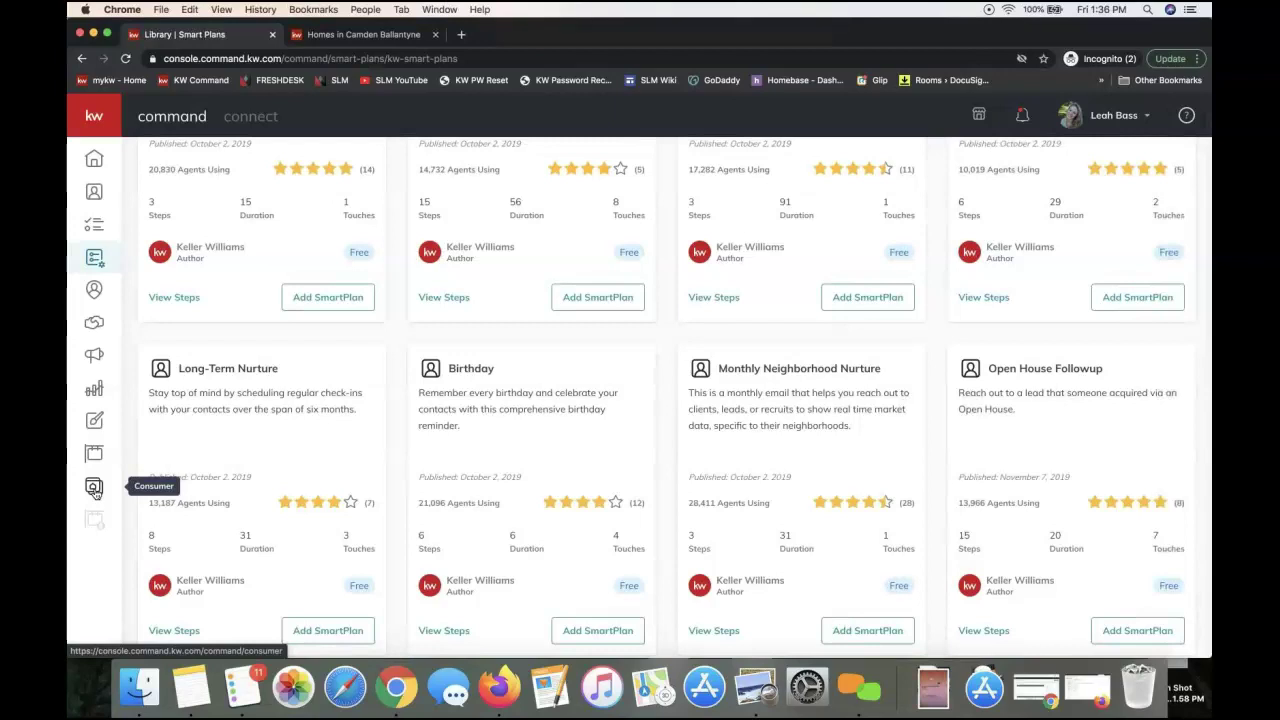
Open the Consumer landing pages list and start creating a new site
left_click(95, 492)
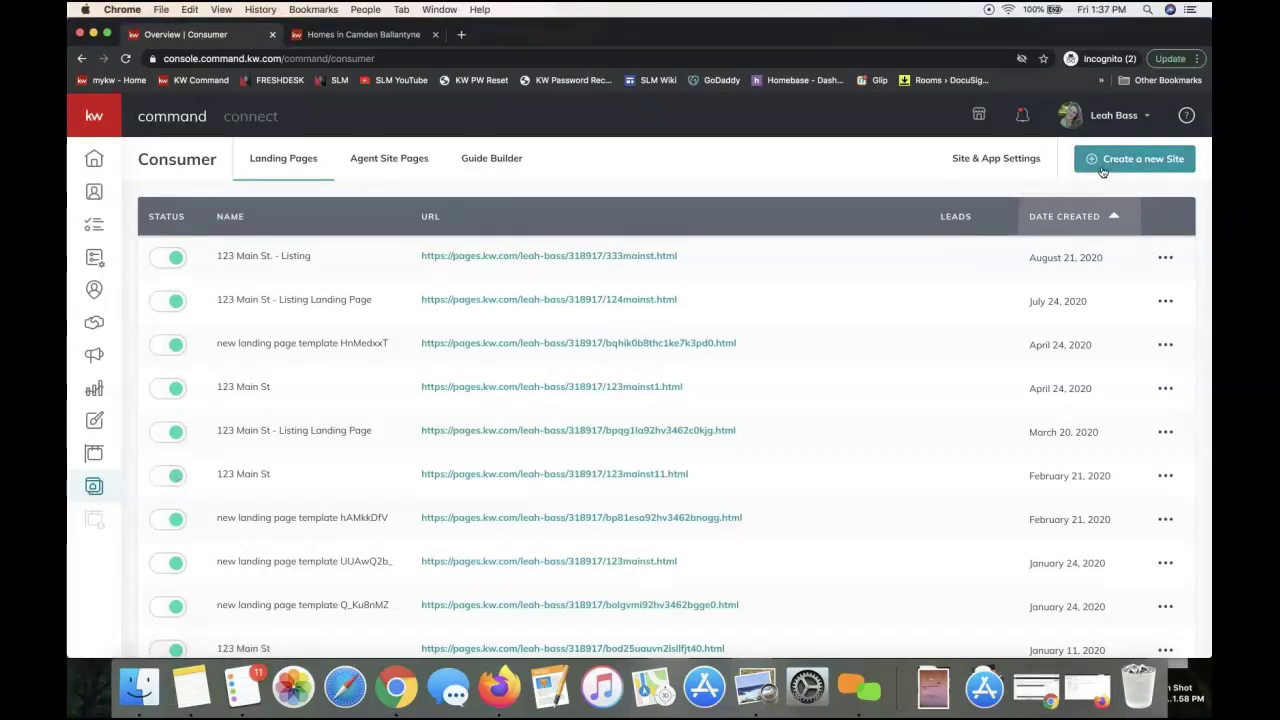
mouse_move(1050, 28)
left_mouse_down()
mouse_move(936, 39)
mouse_move(1055, 20)
left_mouse_up()
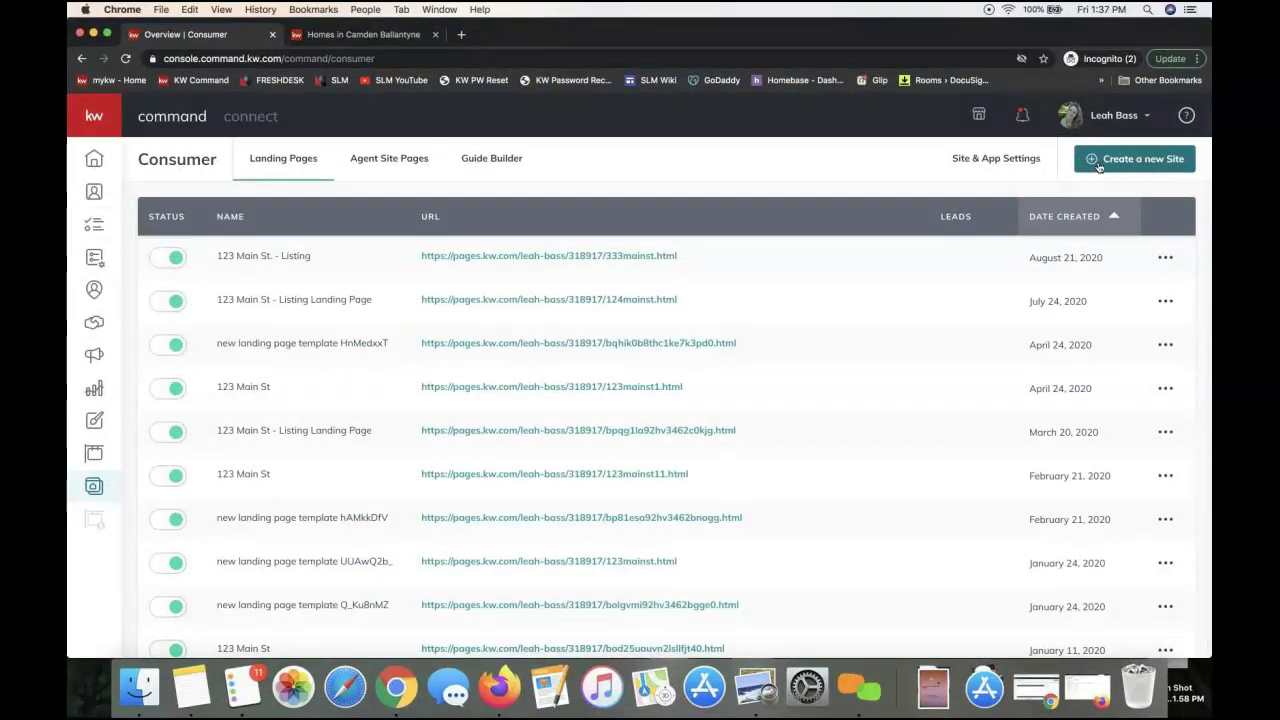
left_click(1097, 162)
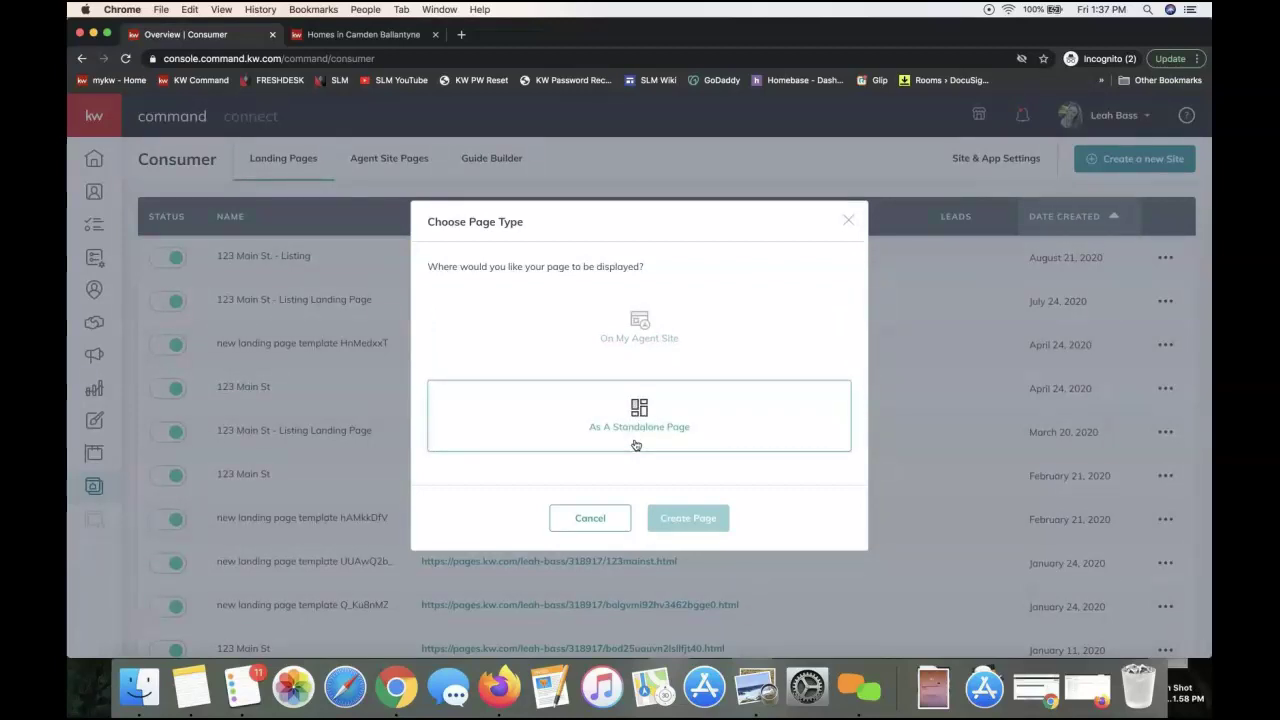
Create the new site as a standalone page and open the blank editor
left_click(600, 438)
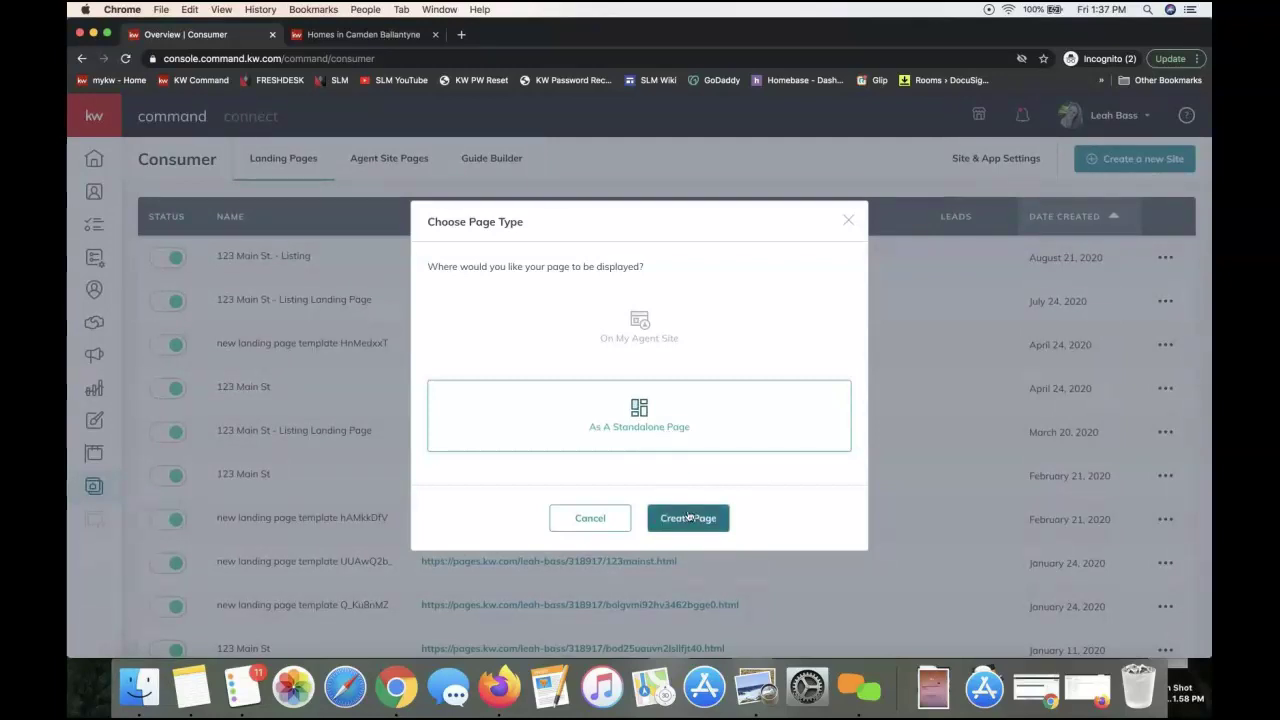
left_click(697, 519)
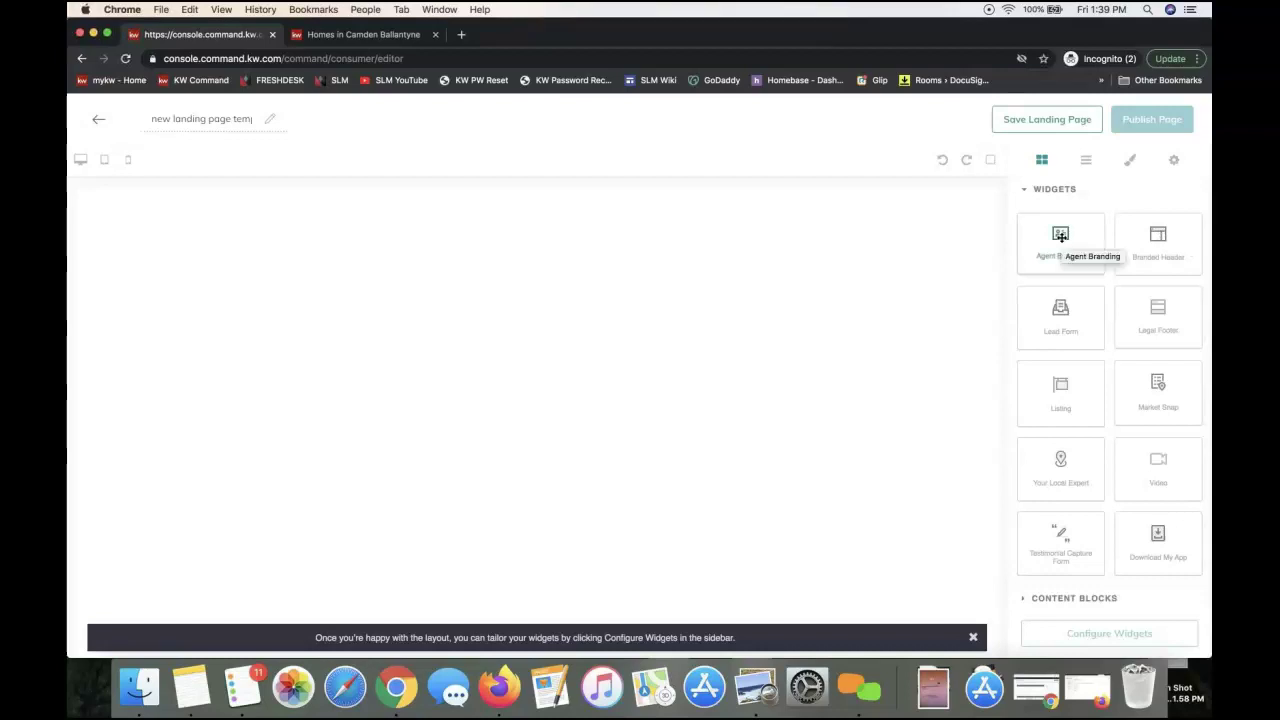
mouse_move(1061, 236)
left_mouse_down()
mouse_move(949, 249)
mouse_move(1040, 243)
left_mouse_up()
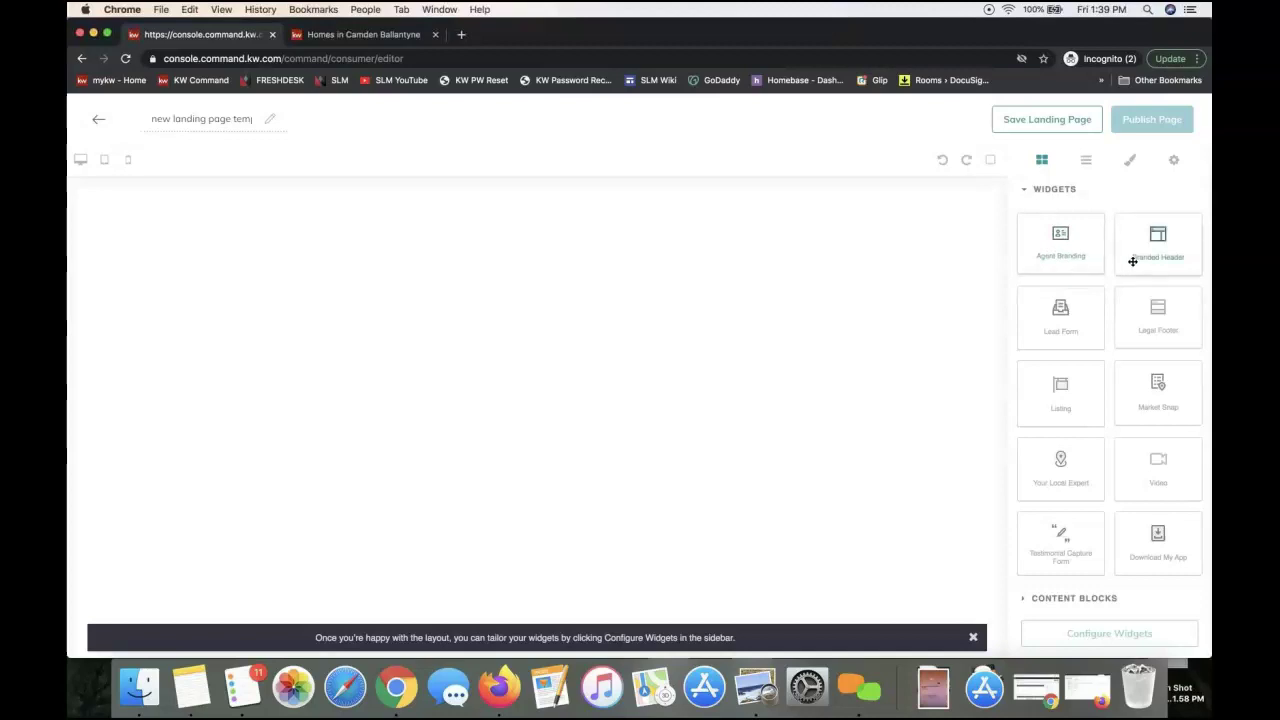
Place the Branded Header widget at the top of the page, then start adding a lead form
left_click_drag(1123, 257, 811, 252)
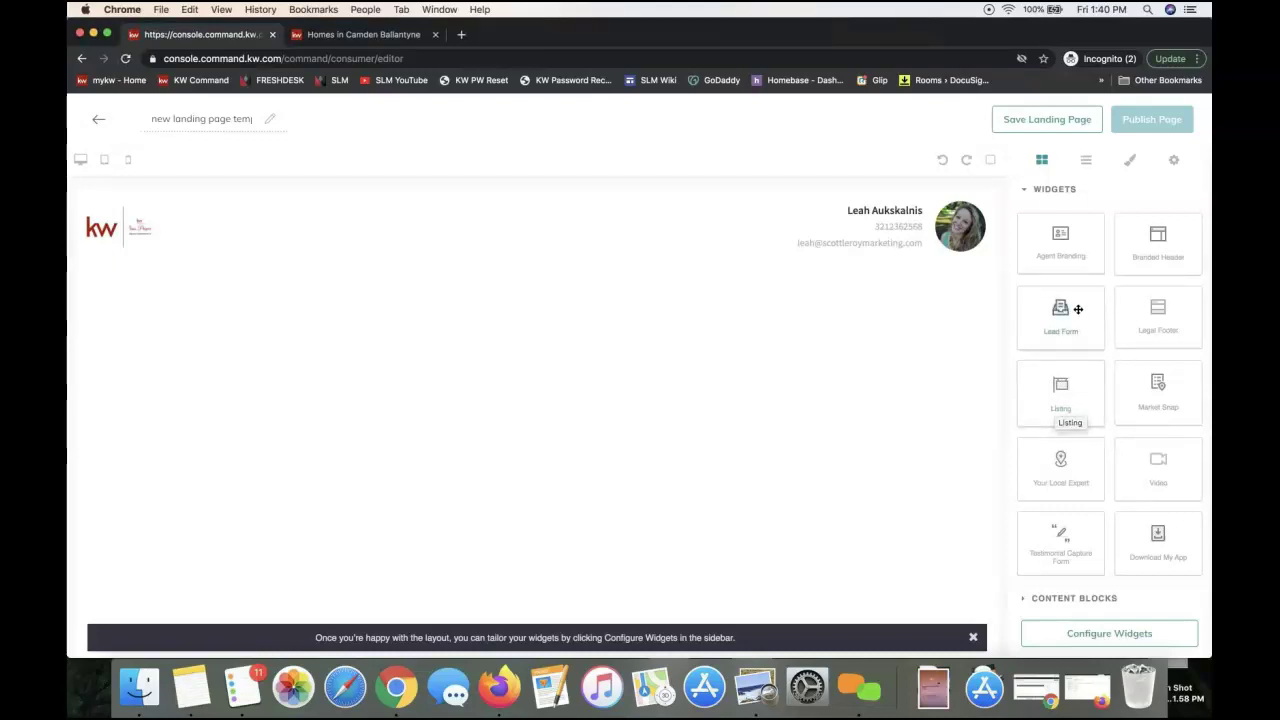
mouse_move(1078, 309)
left_mouse_down()
mouse_move(843, 312)
mouse_move(1049, 321)
mouse_move(1066, 306)
left_mouse_up()
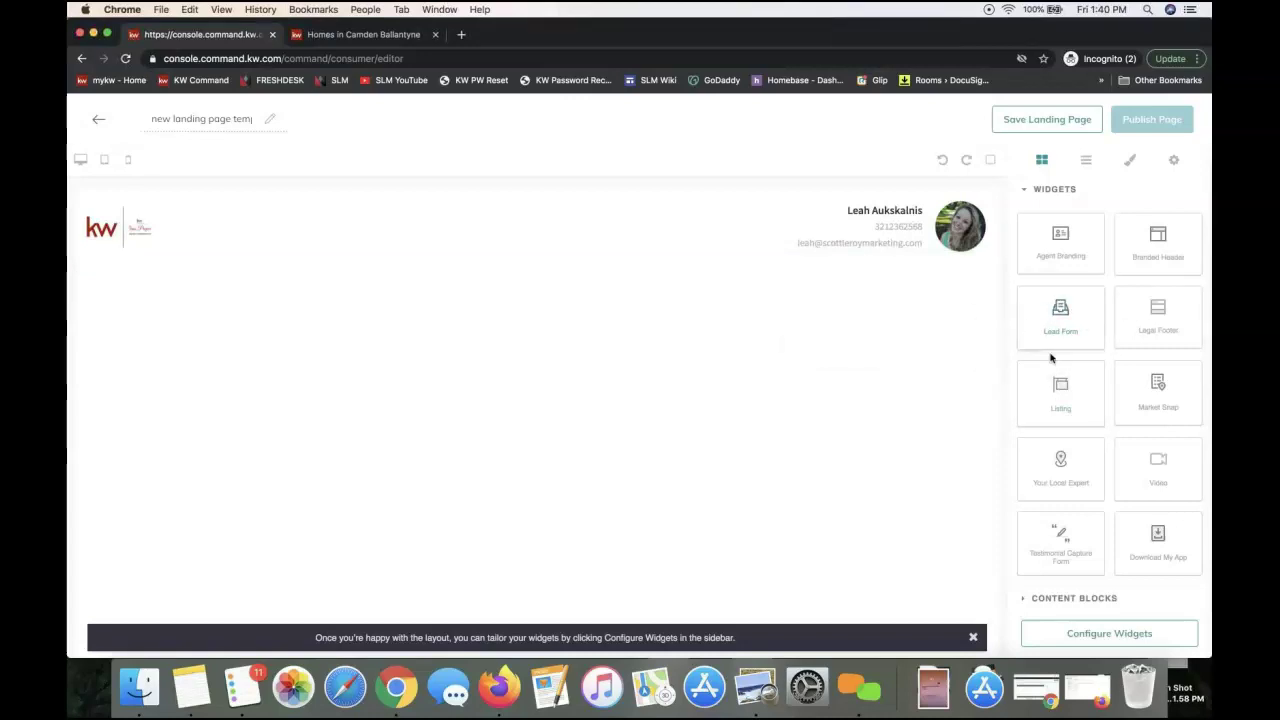
left_click_drag(1057, 331, 831, 334)
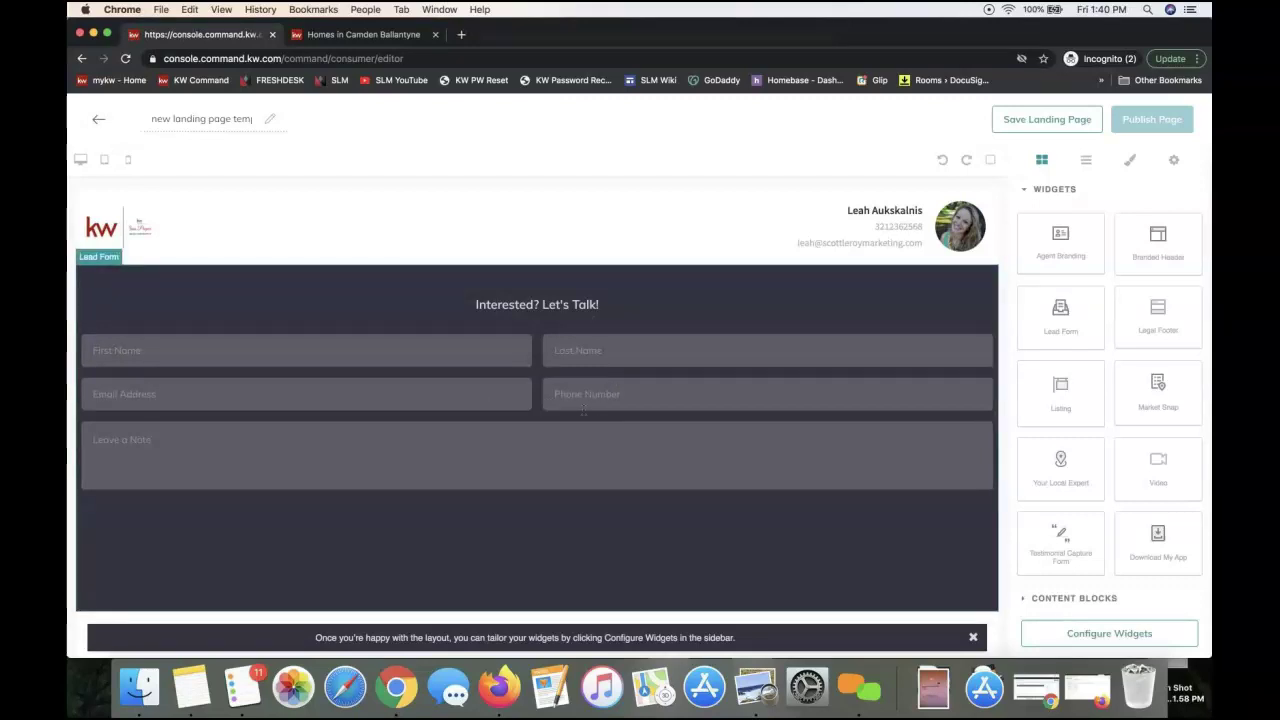
left_click(529, 310)
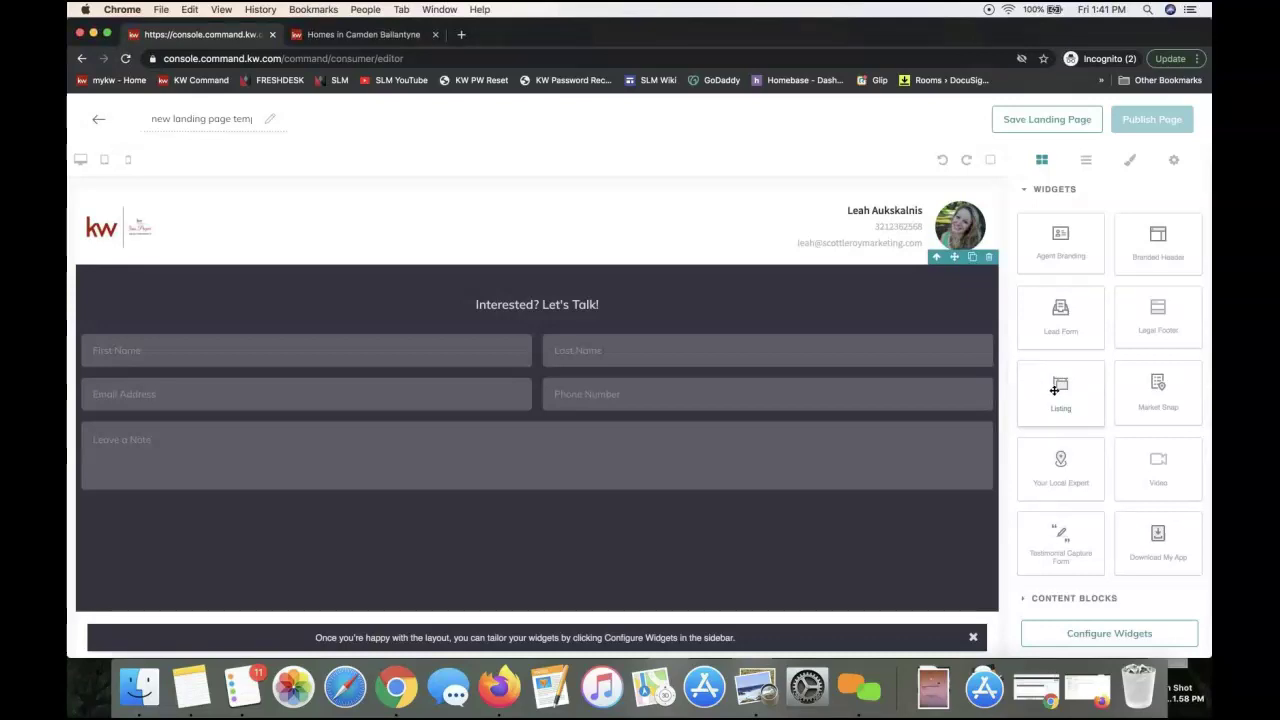
Drop the Listing widget below the Let's Talk form and review its photos, details table and map
left_click_drag(1053, 390, 854, 574)
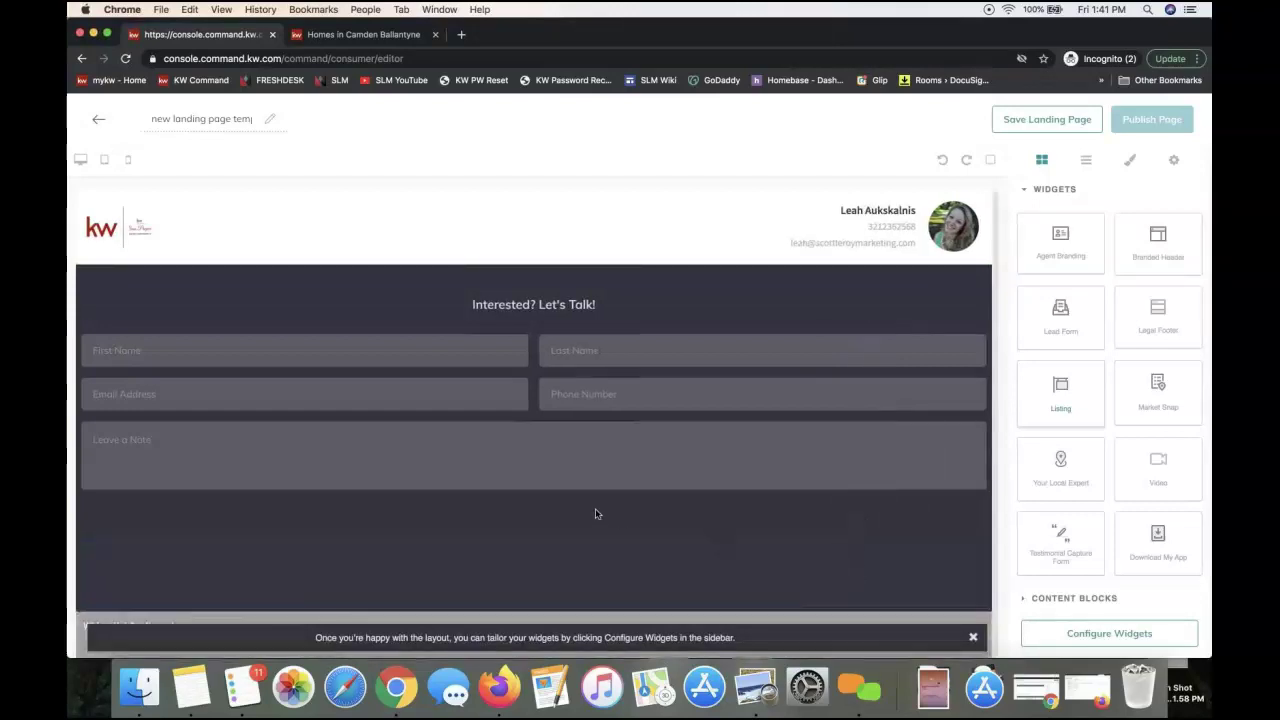
scroll(596, 513, "down", 2)
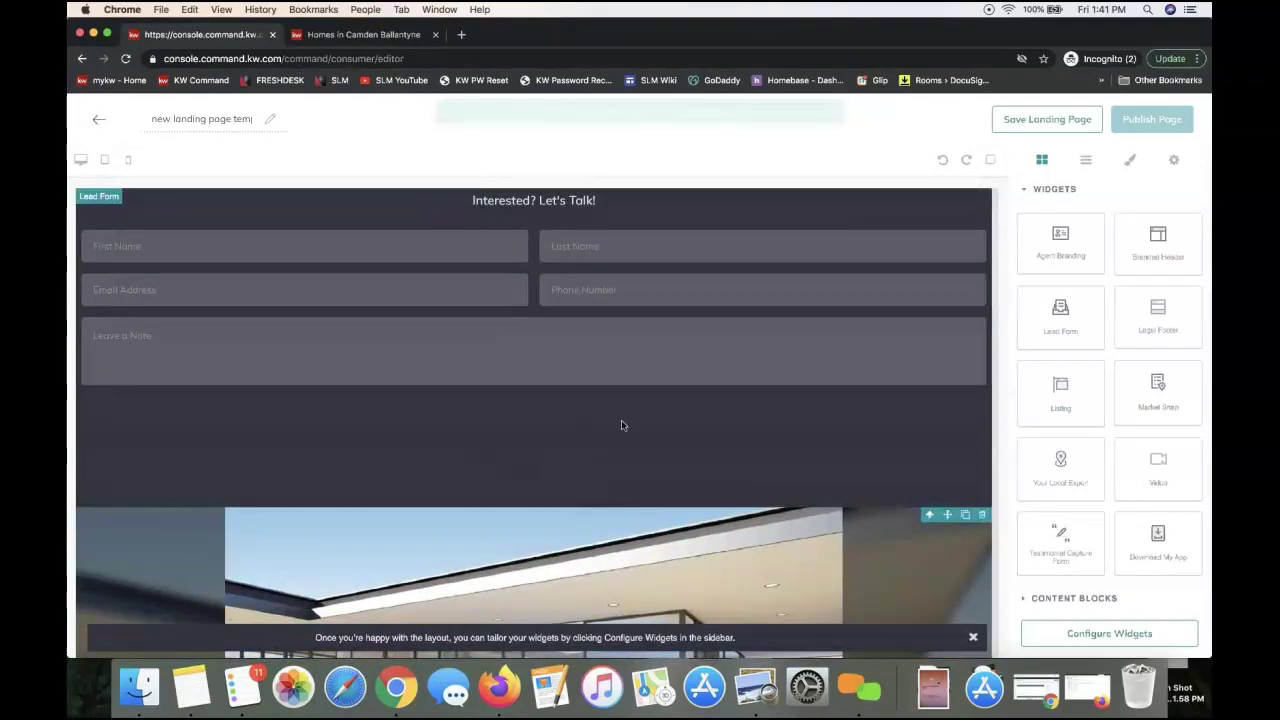
scroll(706, 460, "up", 2)
scroll(706, 460, "down", 1)
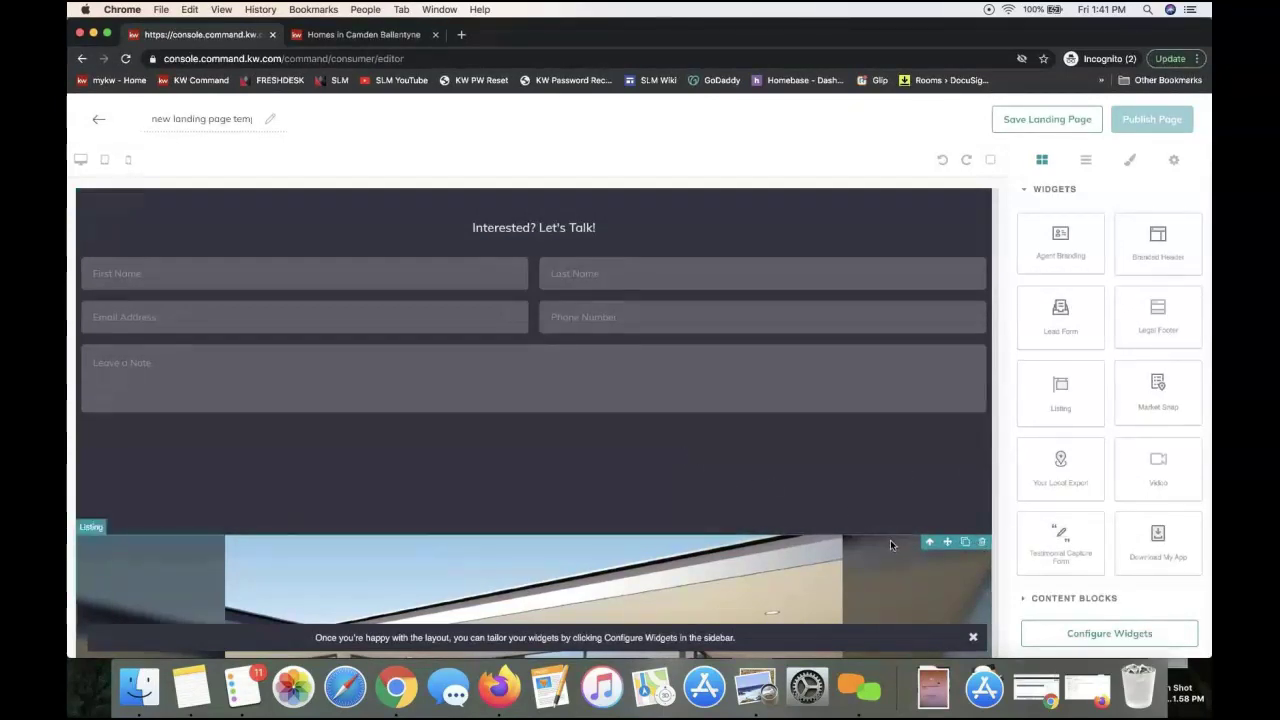
scroll(760, 484, "down", 4)
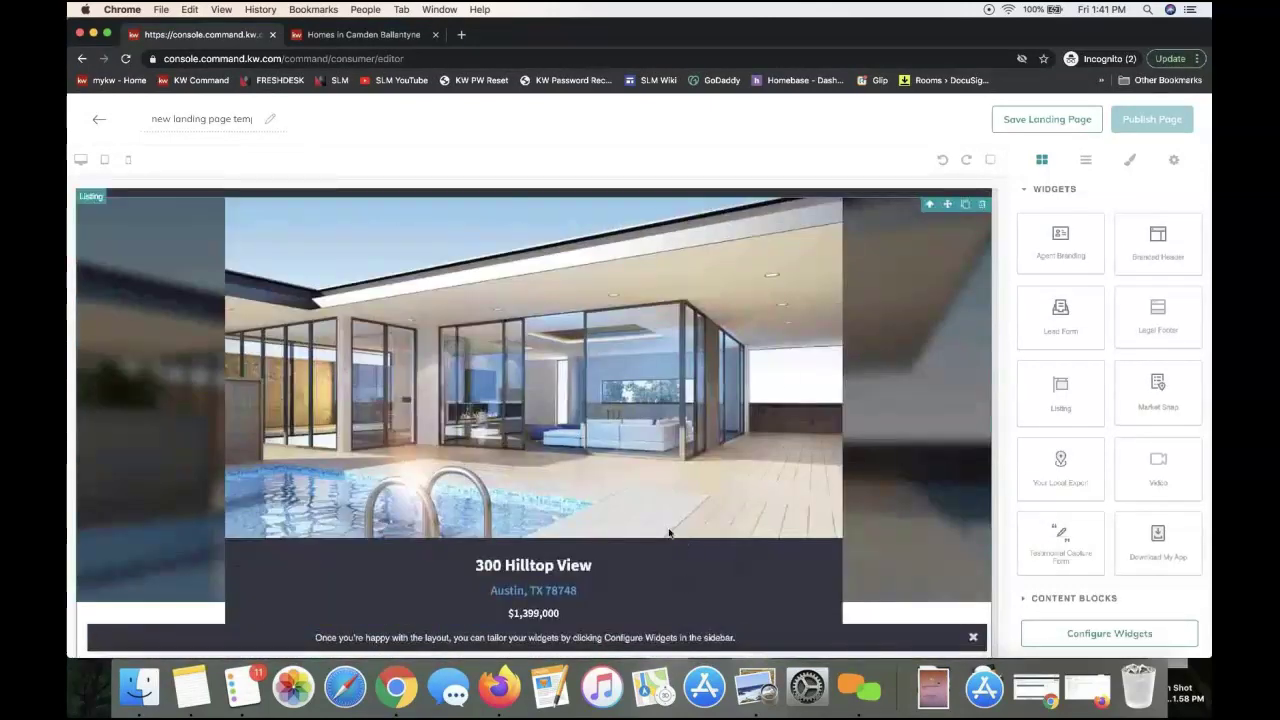
scroll(669, 532, "down", 3)
scroll(669, 533, "down", 6)
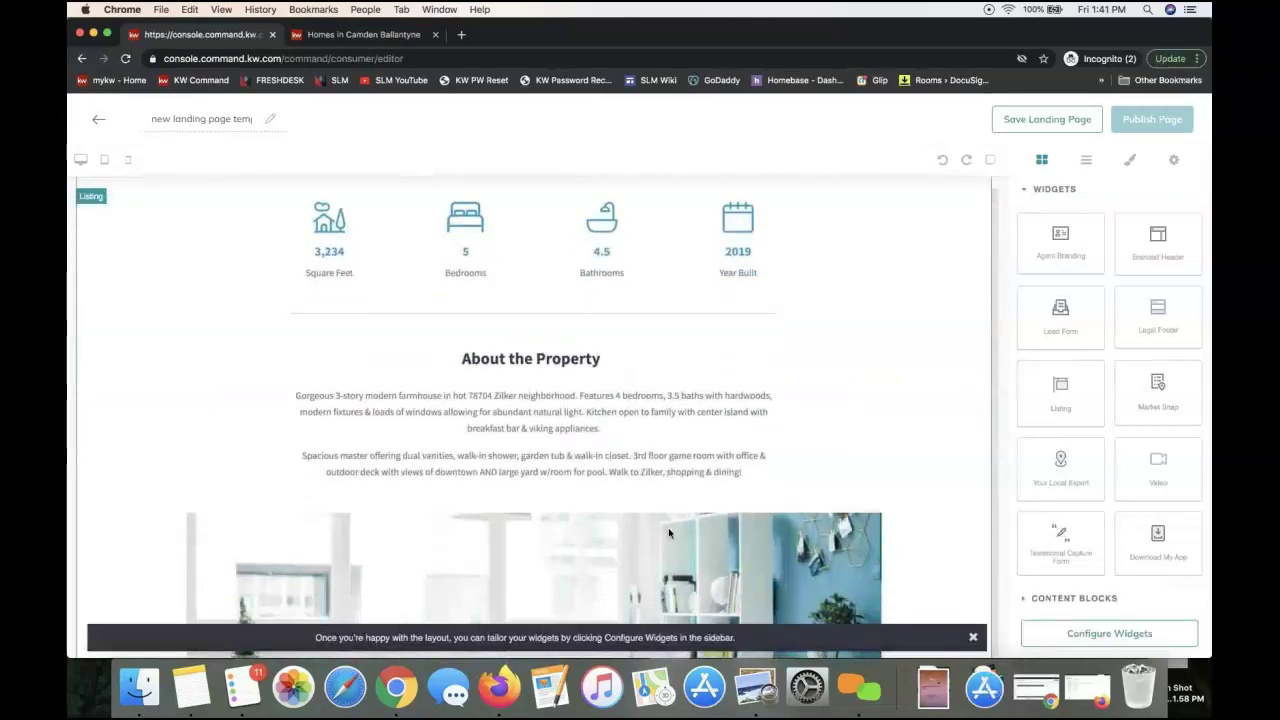
scroll(670, 535, "down", 3)
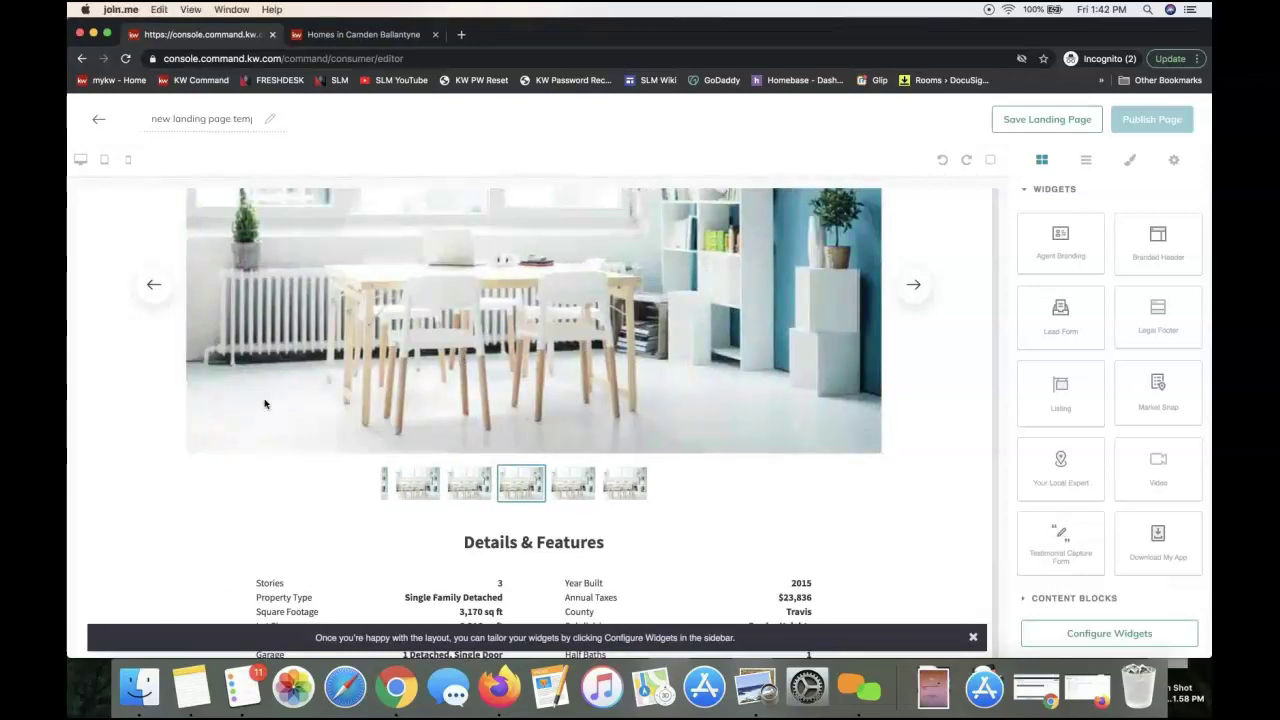
scroll(444, 420, "down", 5)
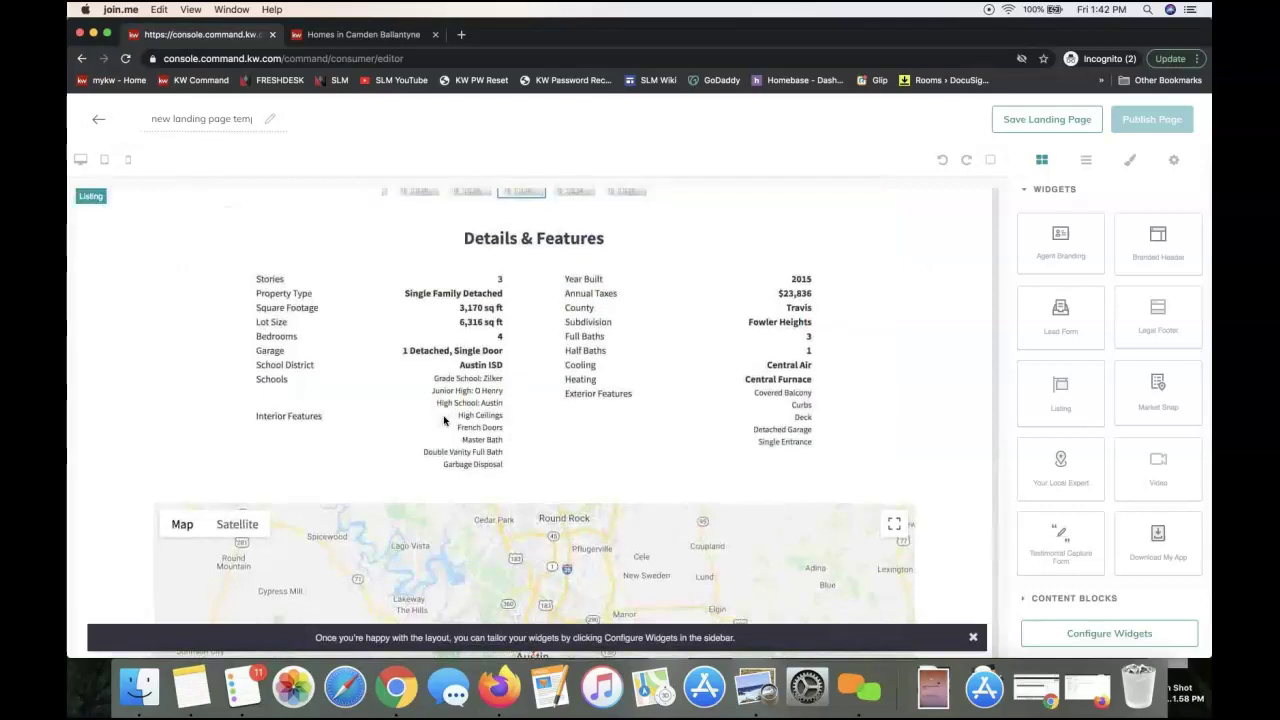
scroll(444, 420, "down", 2)
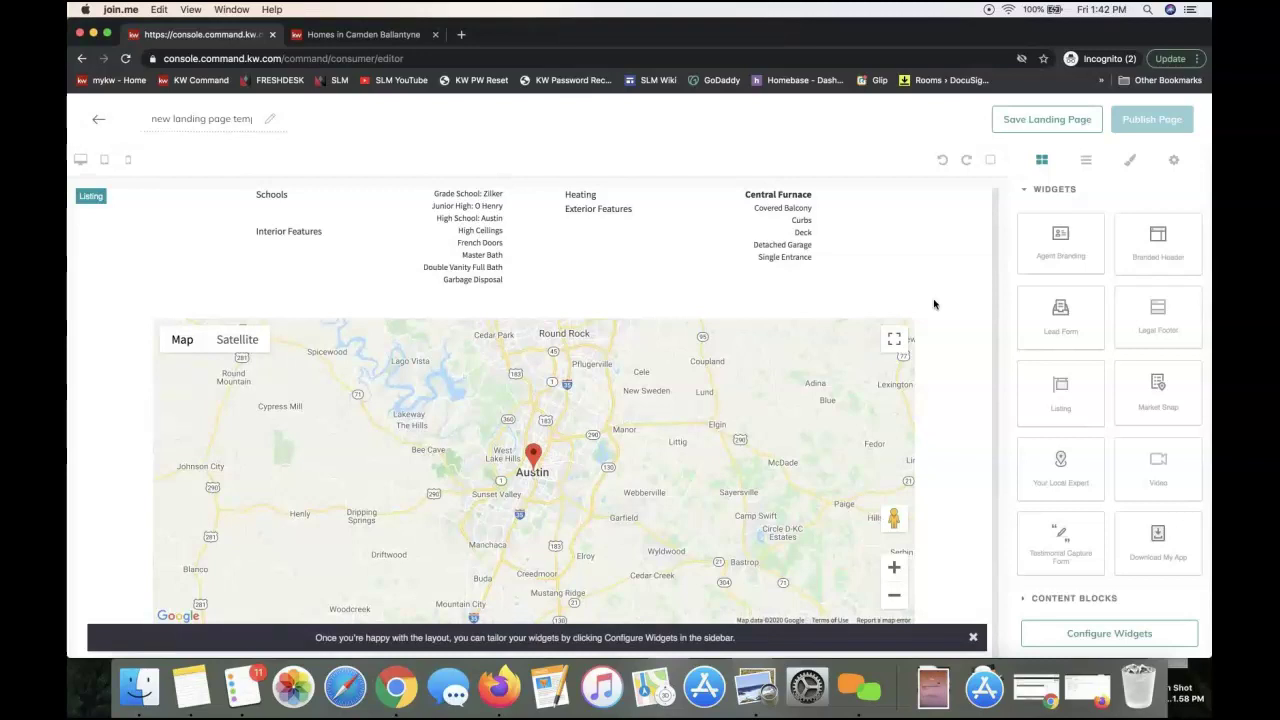
scroll(891, 289, "up", 3)
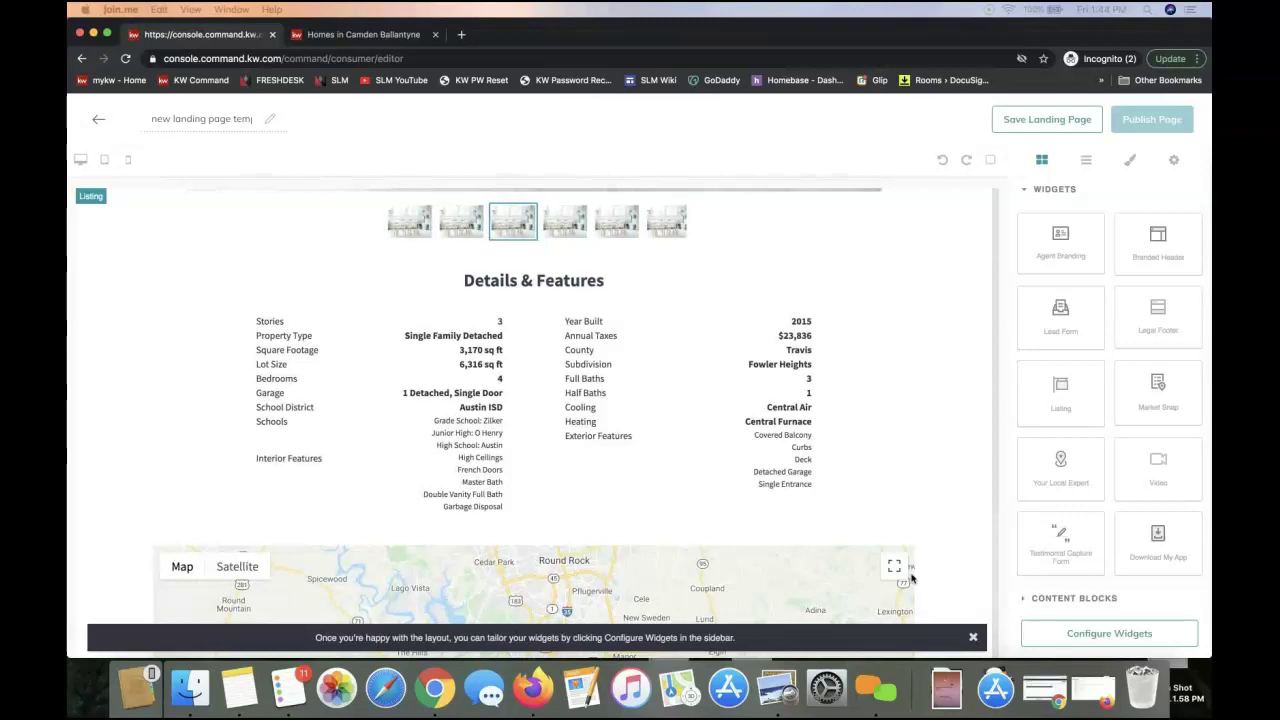
Open Configure Widgets to reach the Lead Form's 'Interested? Let's Talk!' header text setting
scroll(687, 420, "up", 5)
scroll(686, 419, "up", 10)
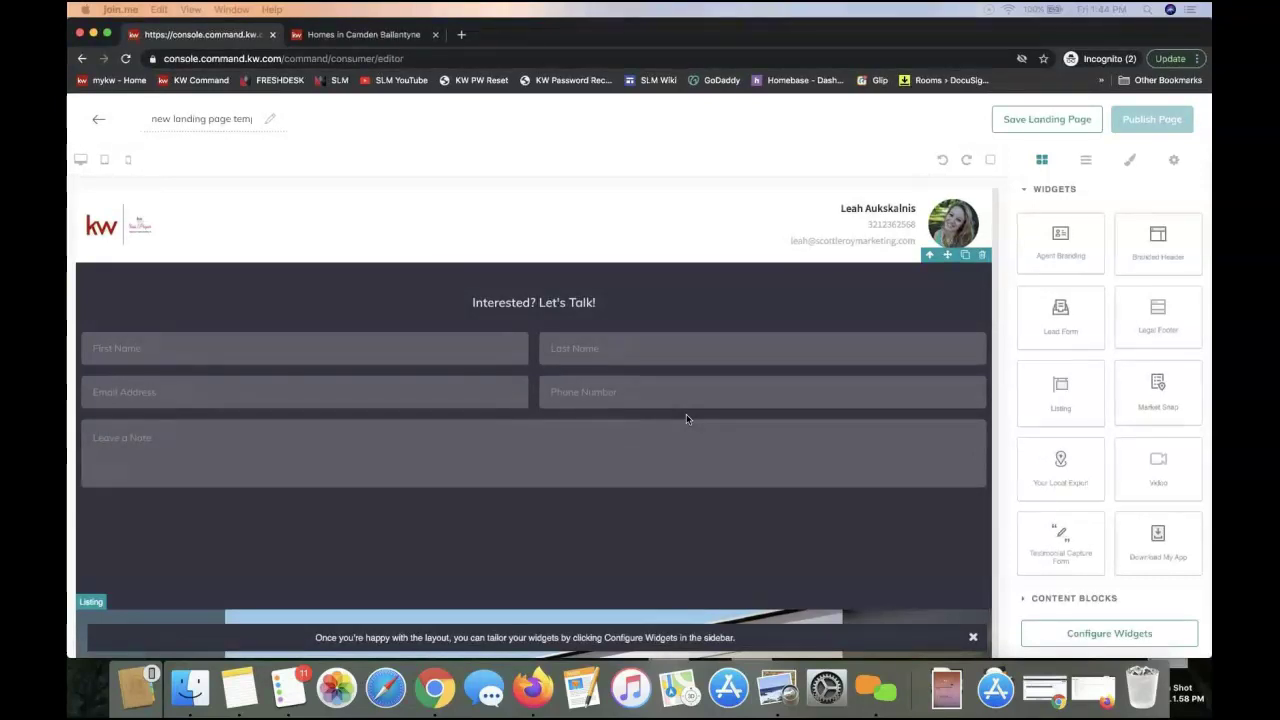
left_click(1082, 640)
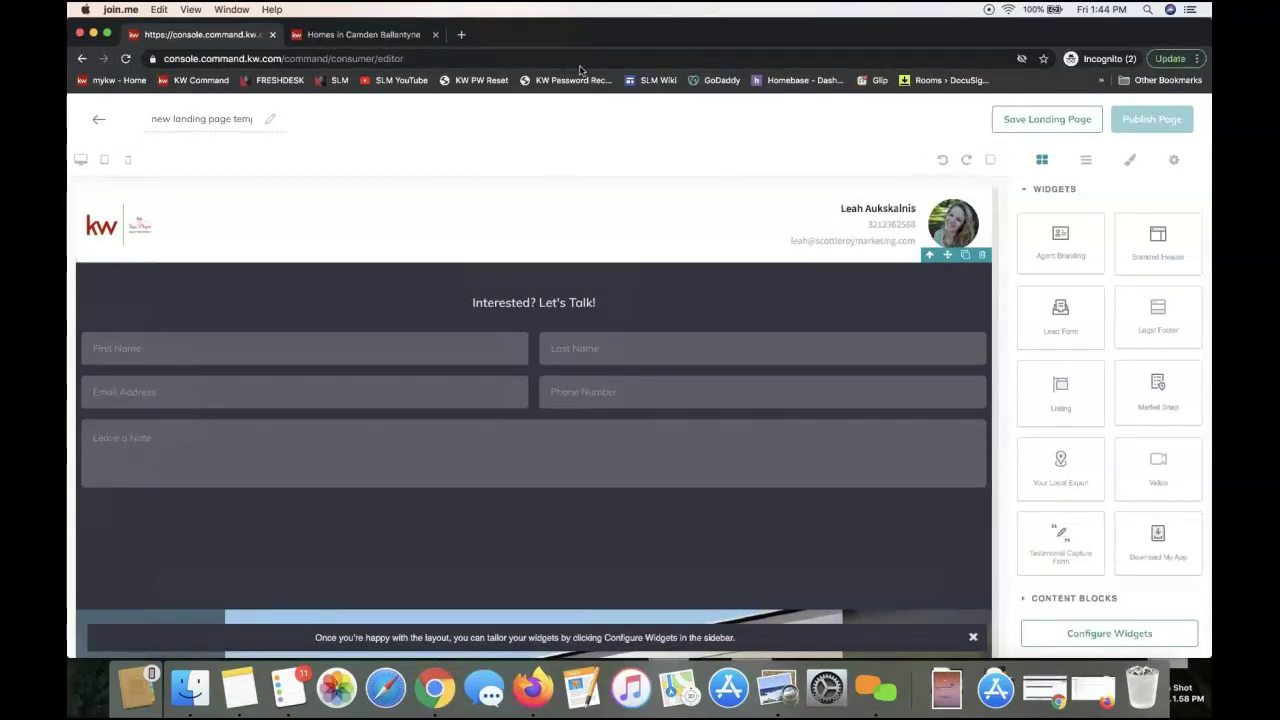
left_click(755, 142)
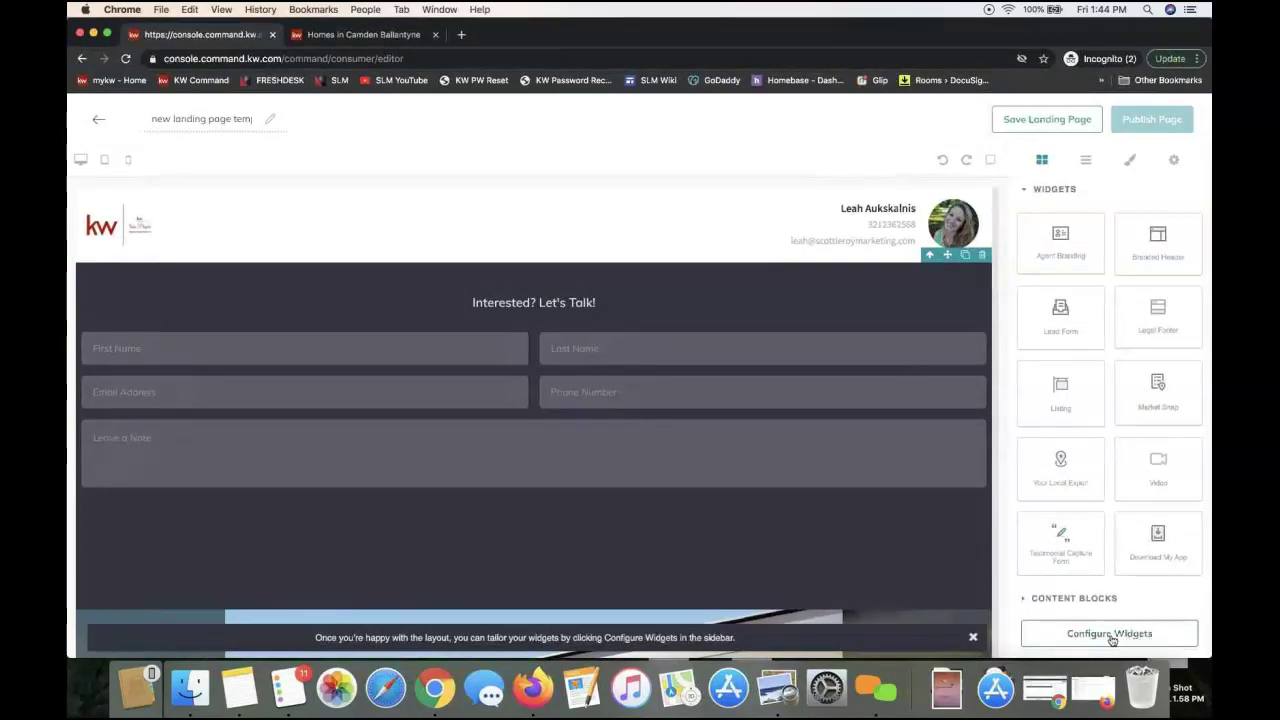
left_click(1108, 641)
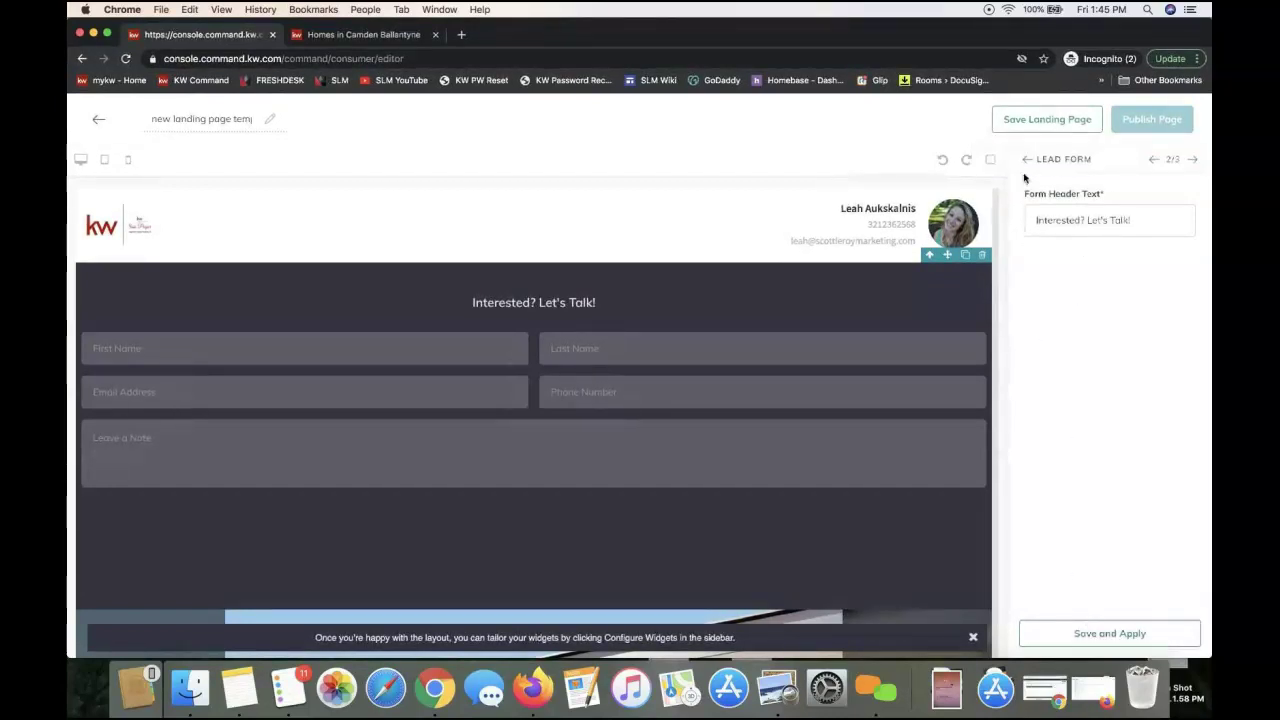
Save the Lead Form settings, then open the Branded Header widget's configuration
left_click(1045, 632)
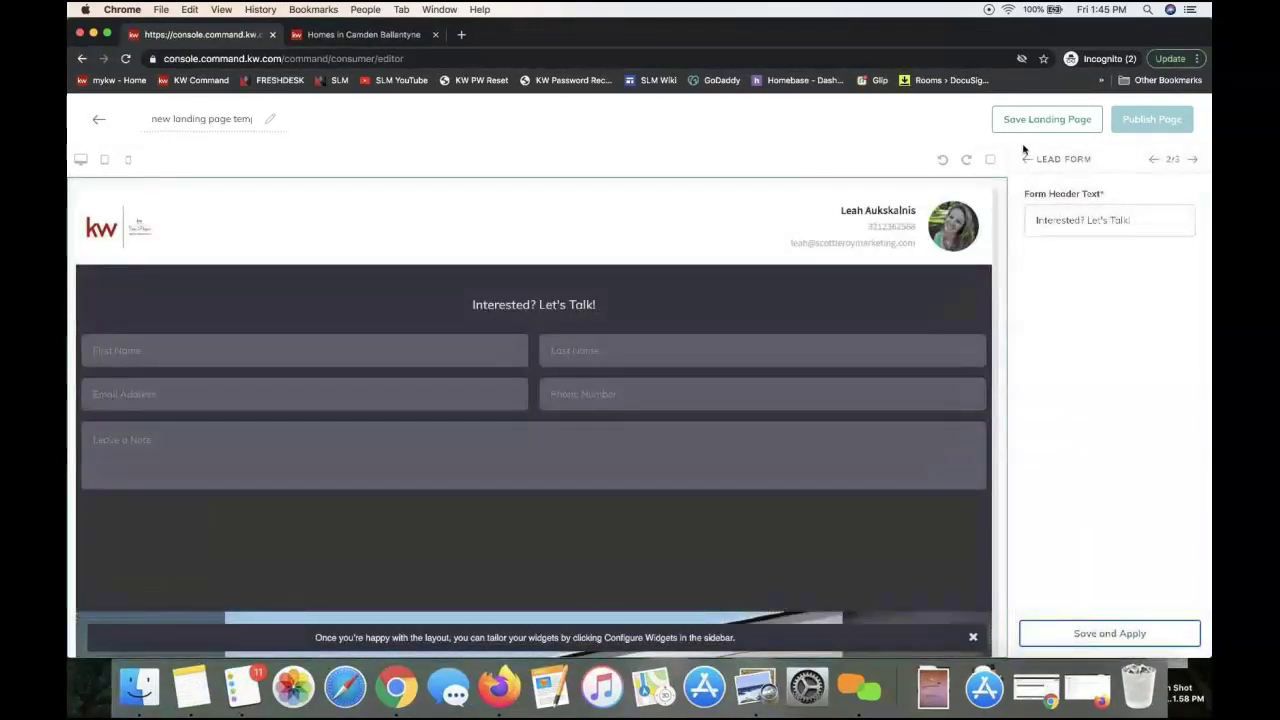
left_click(1026, 158)
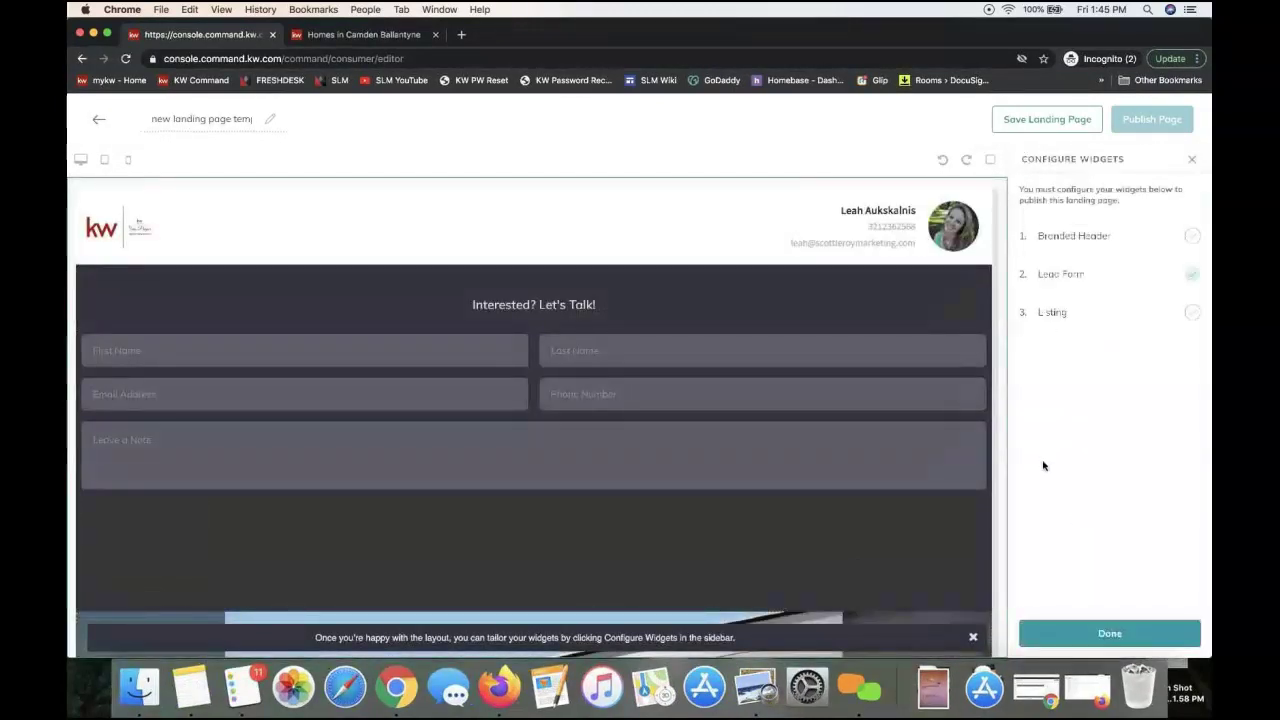
left_click(1110, 634)
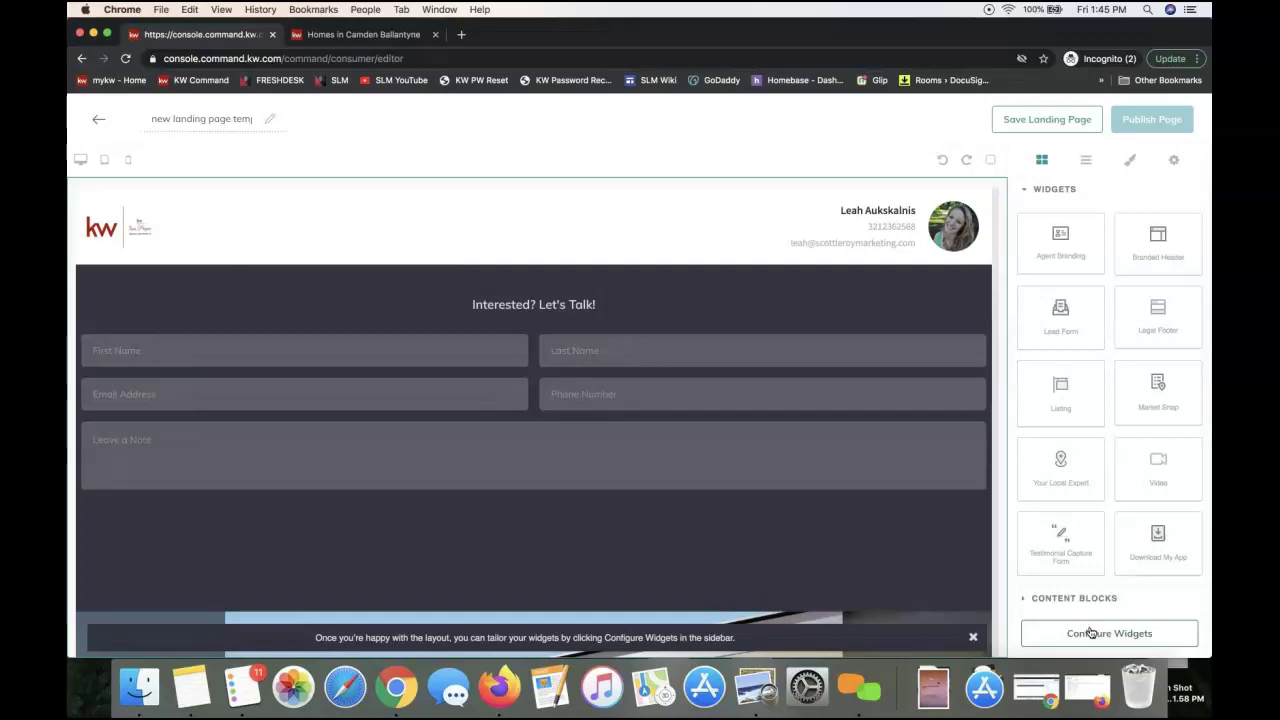
left_click(1090, 633)
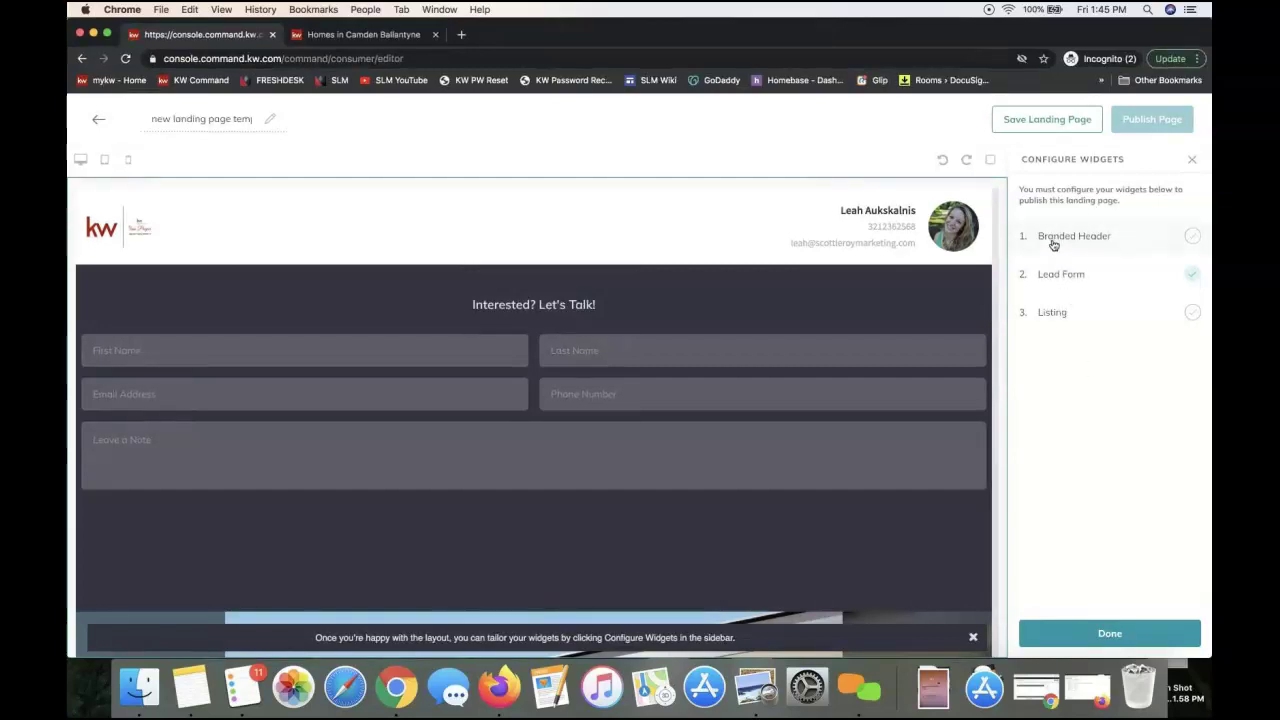
left_click(1053, 240)
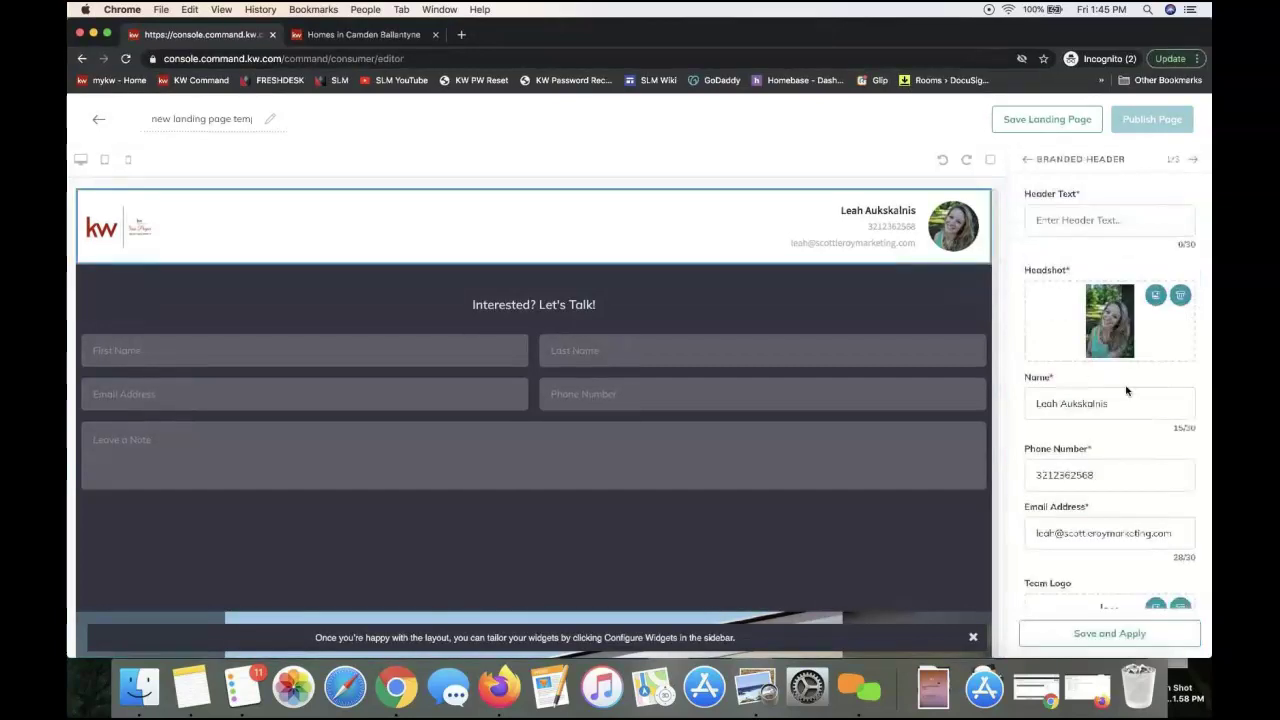
Enter 'Welcome to the Open Houses' as header text, add a dash to the phone number, and apply
left_click(1054, 225)
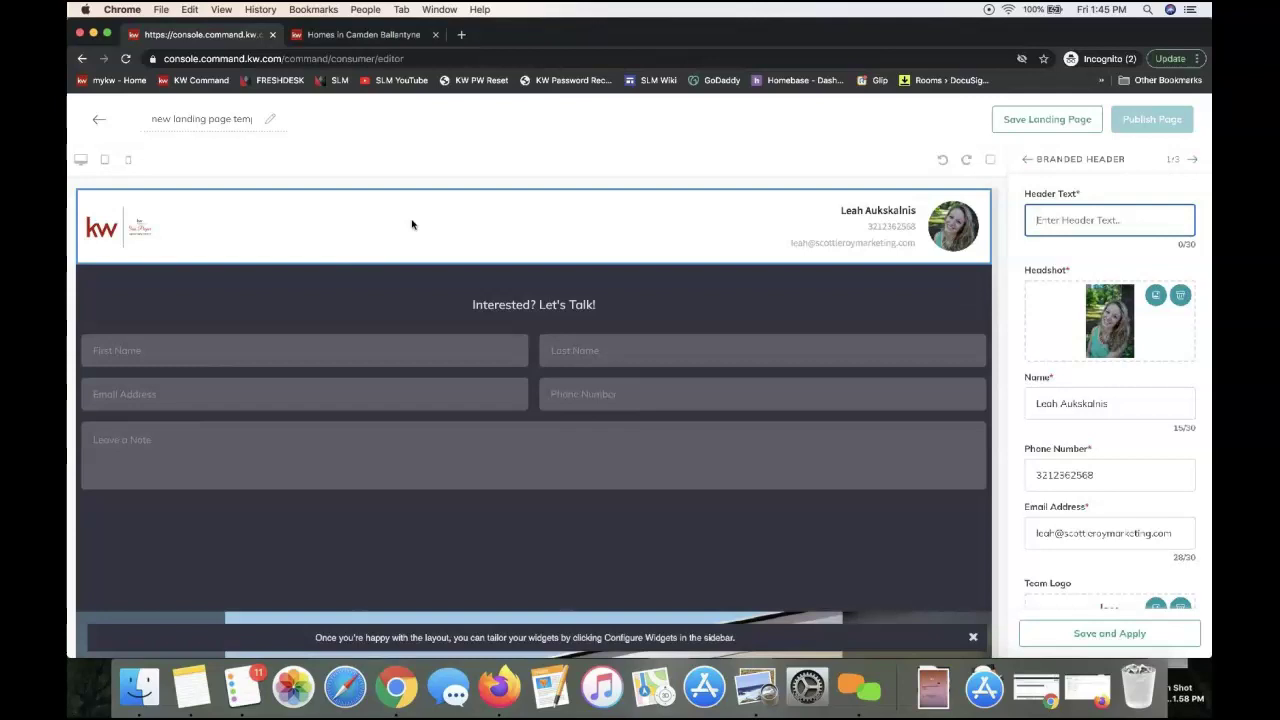
type("Welcome to the Open Houses")
scroll(1105, 487, "down", 2)
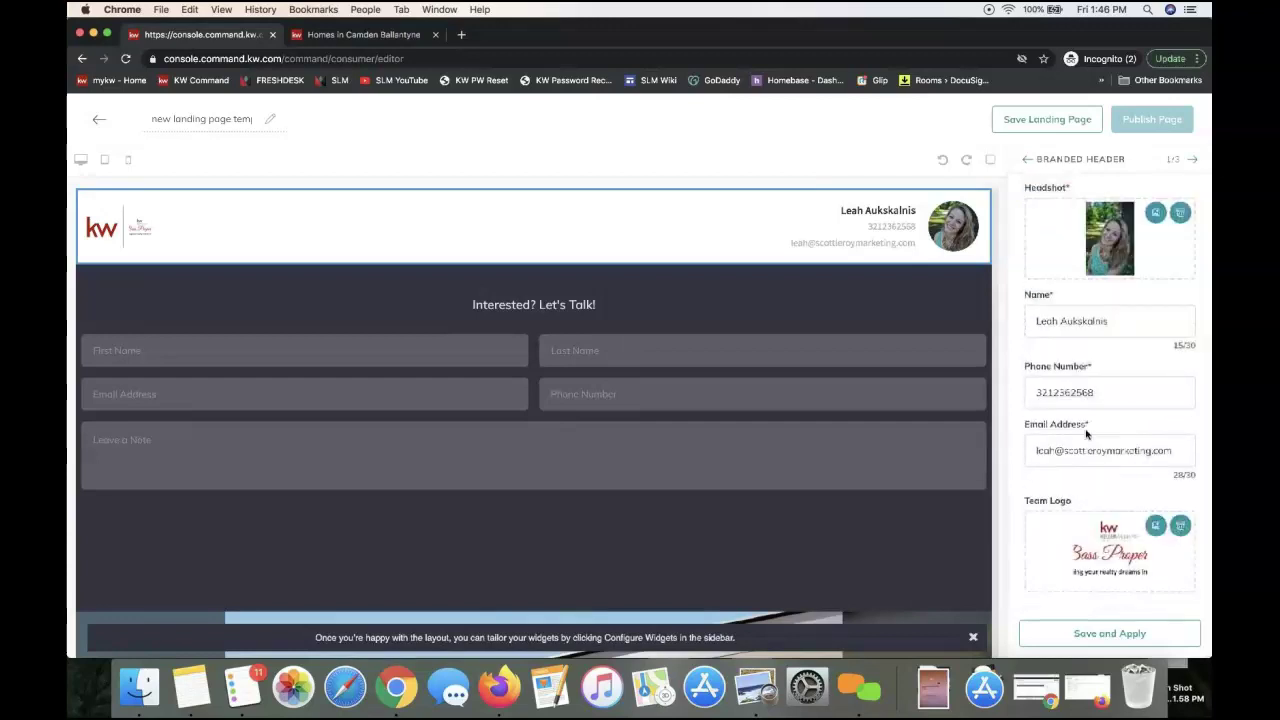
left_click(1050, 393)
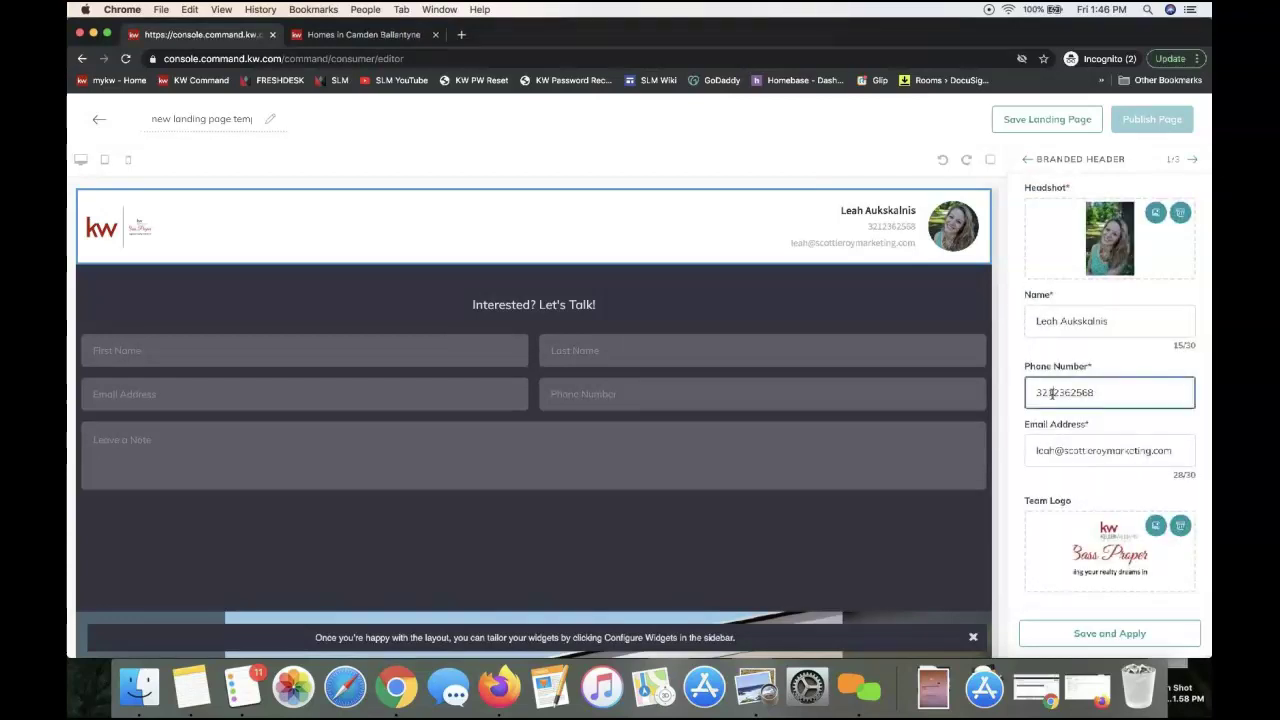
type("-")
left_click(1096, 630)
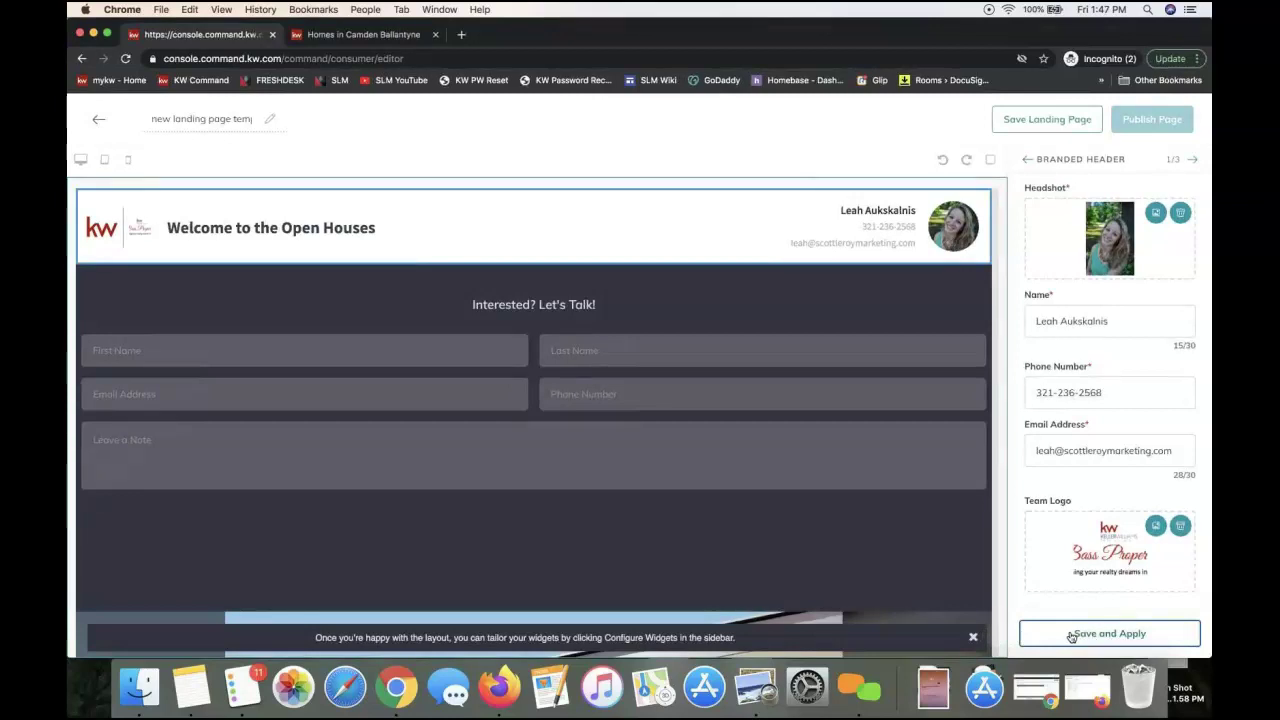
left_click(1071, 634)
Remove the trailing 's' so the header reads 'Welcome to the Open House' and reapply
scroll(1080, 414, "up", 2)
left_click(1122, 221)
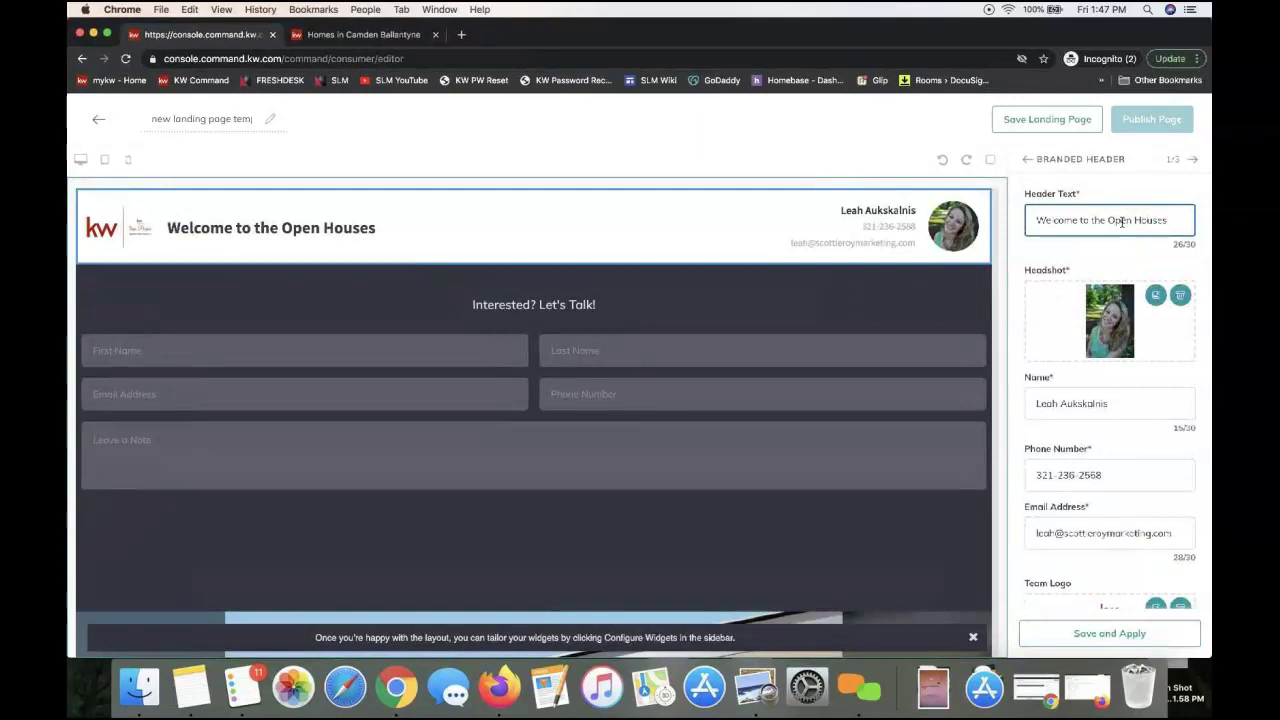
key("BackSpace")
left_click(1100, 633)
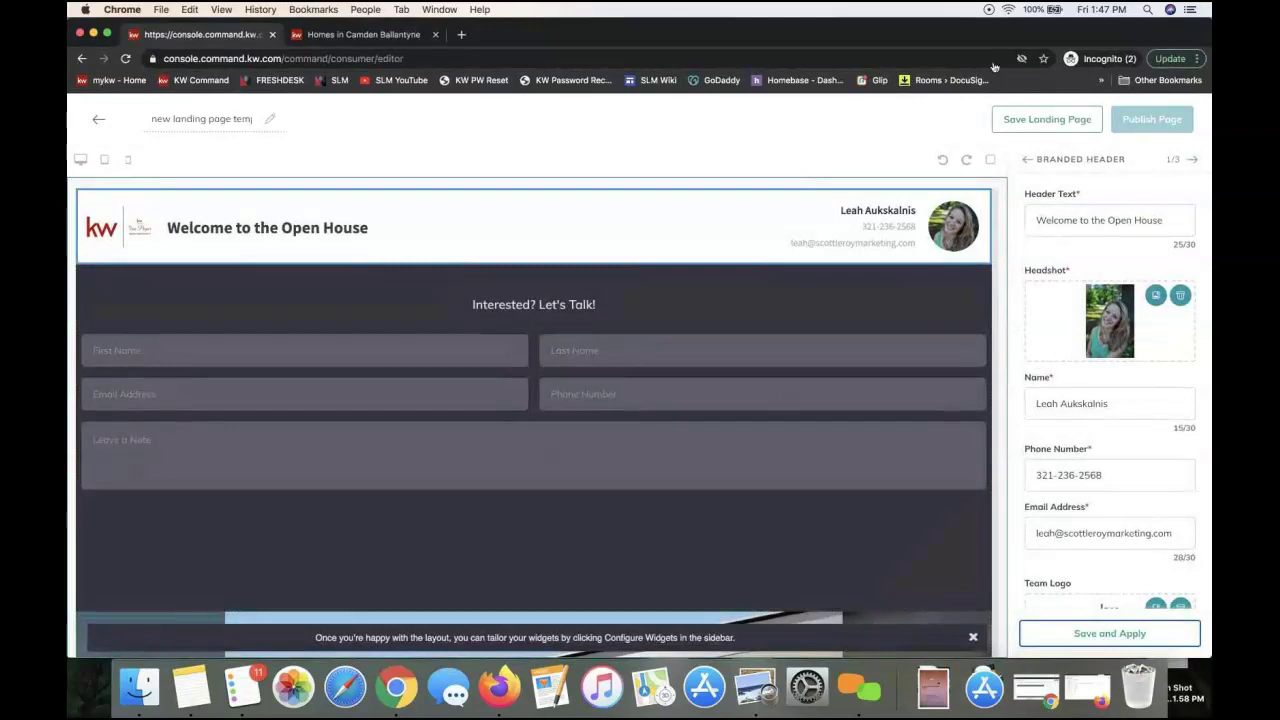
mouse_move(977, 36)
left_mouse_down()
mouse_move(944, 37)
mouse_move(968, 40)
mouse_move(957, 41)
left_mouse_up()
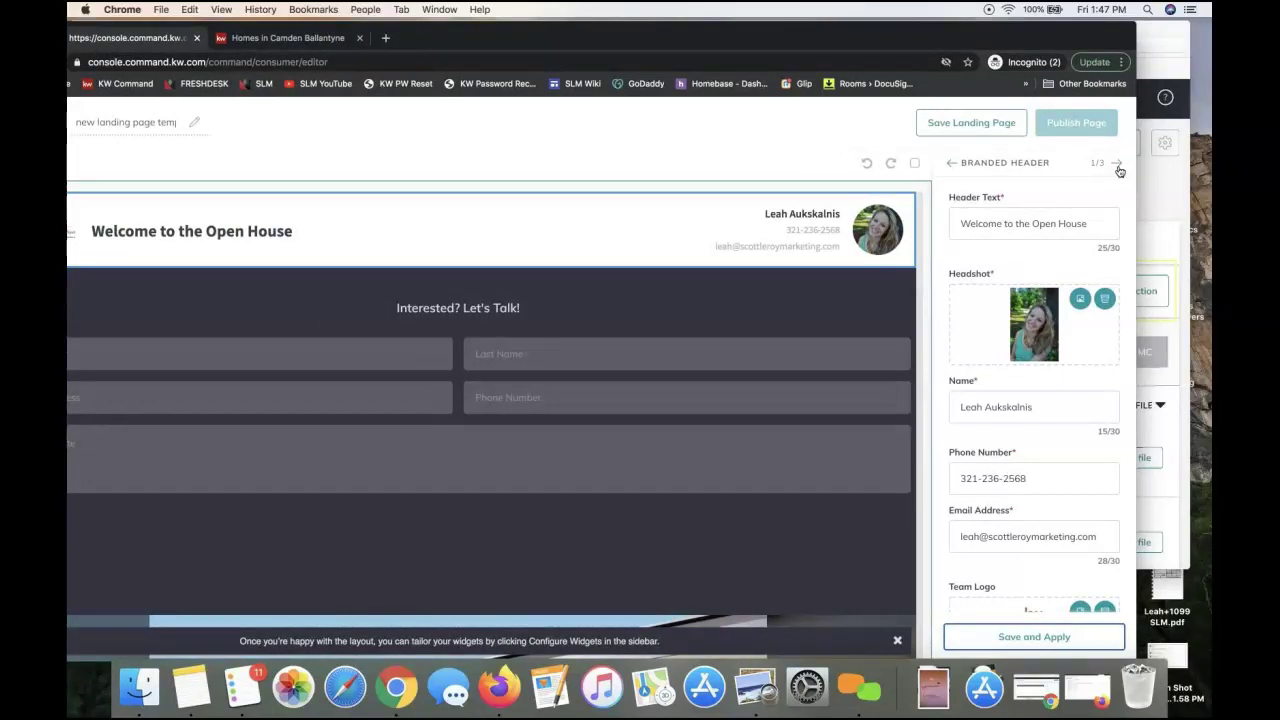
In the lead form settings, replace the heading with 'Please Sign In - 123 Main St Open House' and apply it
left_click(1117, 164)
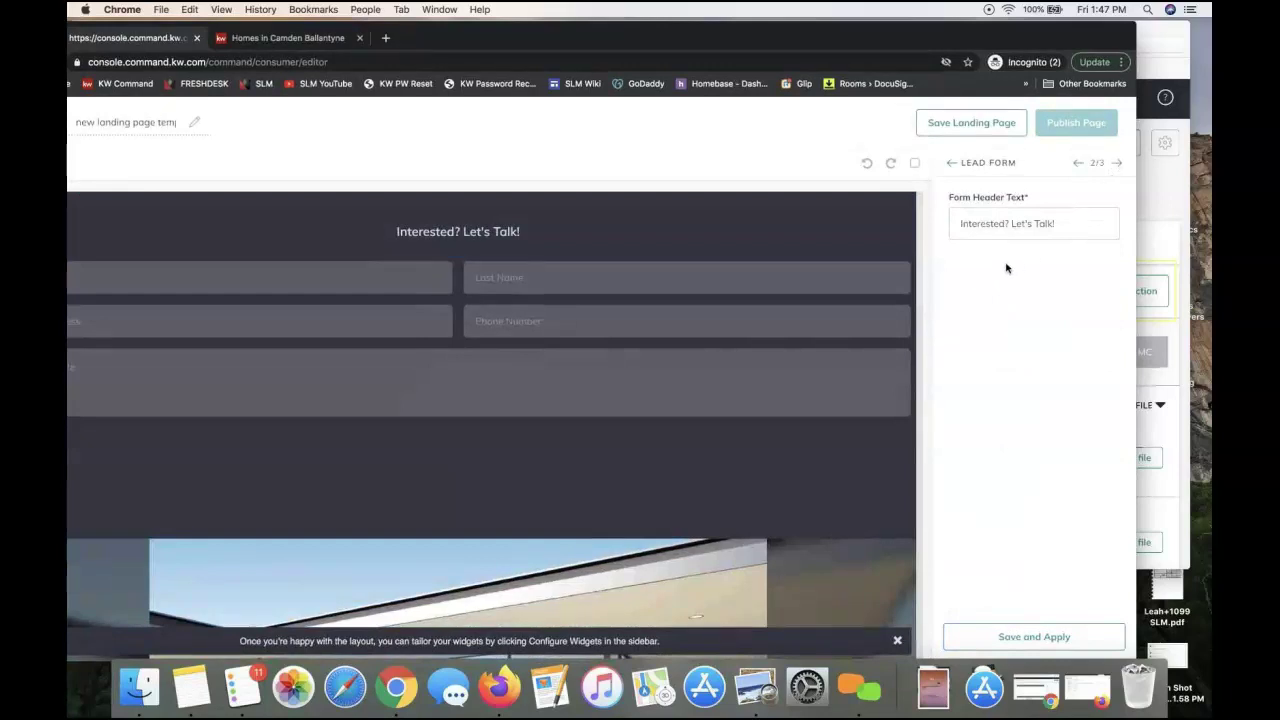
left_click_drag(794, 38, 830, 43)
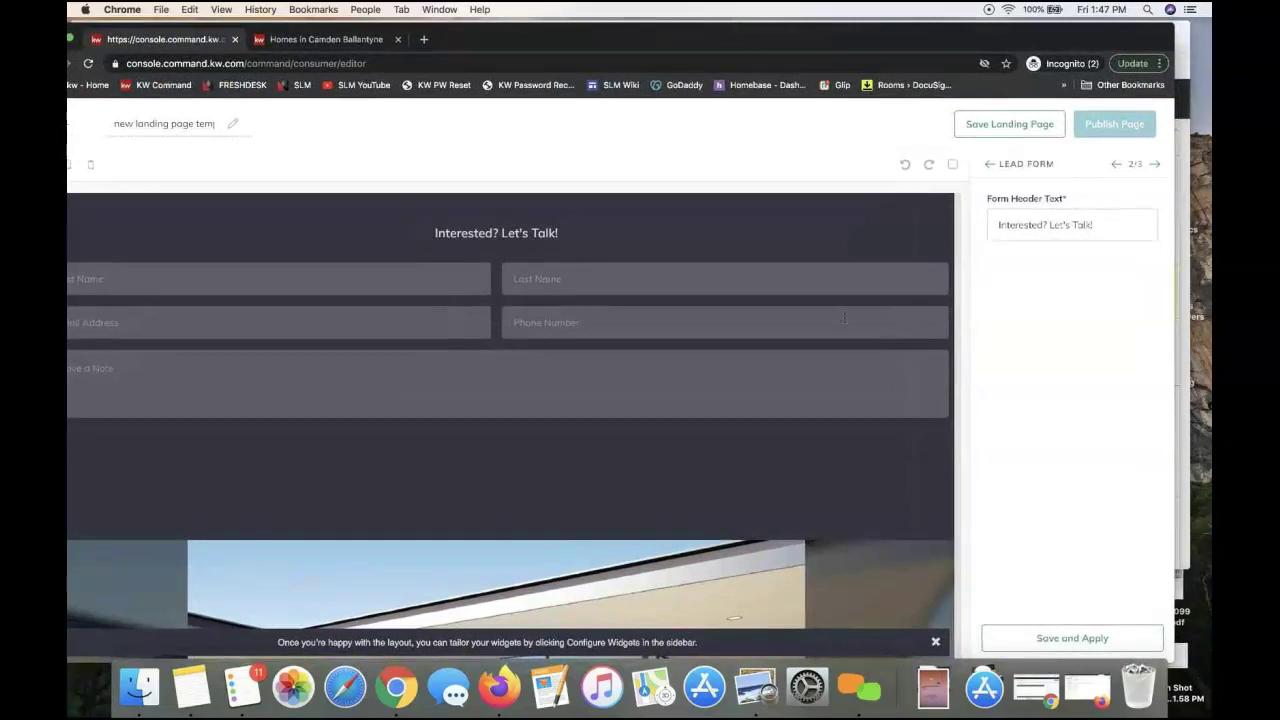
triple_click(1025, 225)
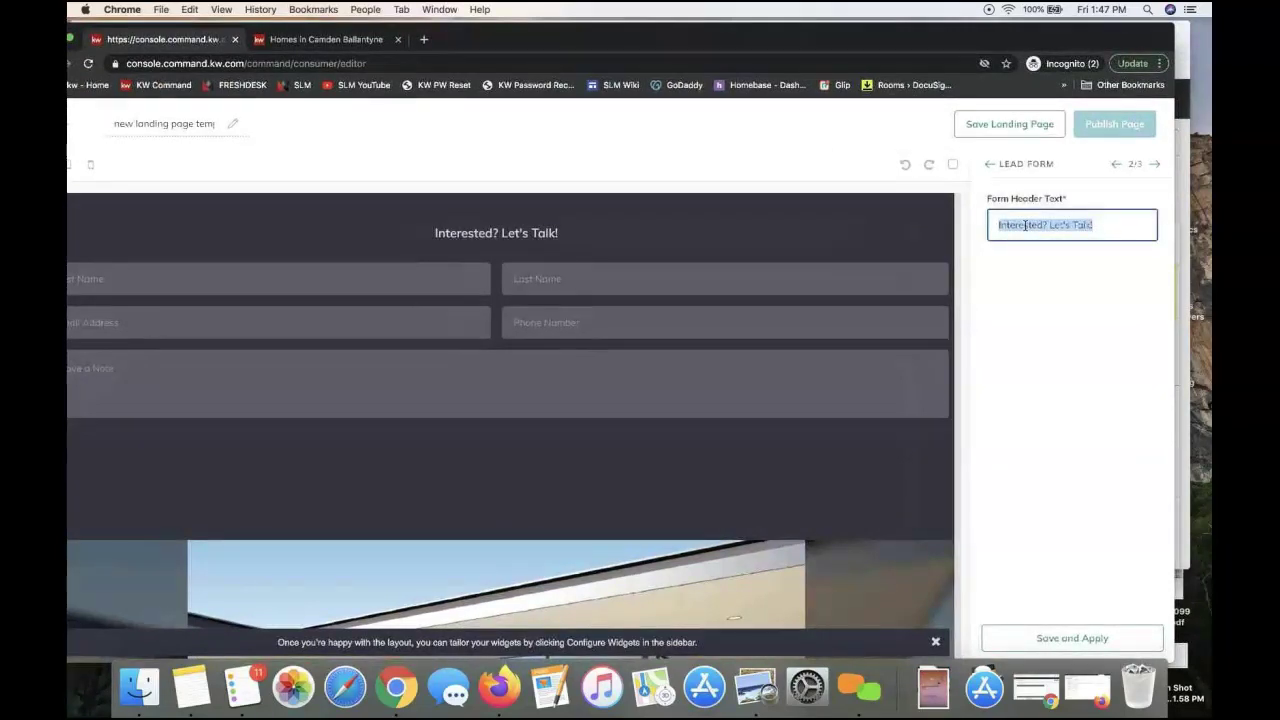
type("Please Sign in")
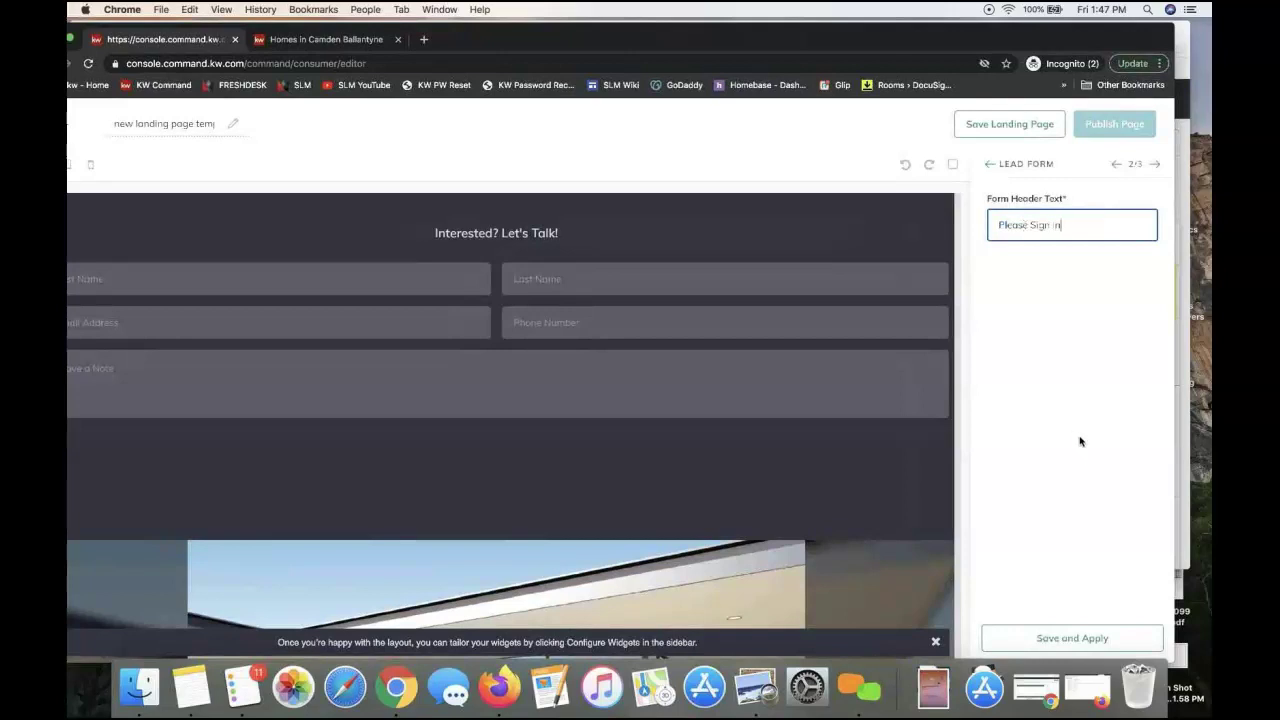
scroll(390, 342, "up", 2)
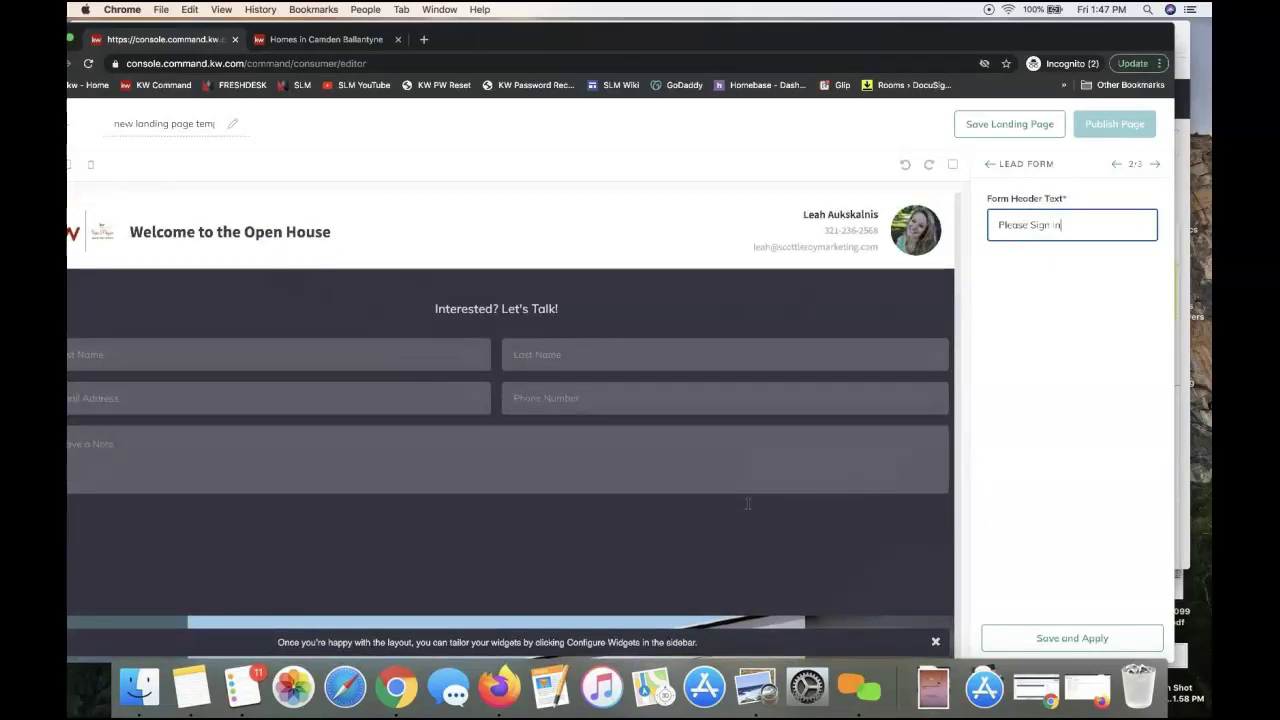
scroll(657, 467, "down", 2)
scroll(657, 467, "up", 2)
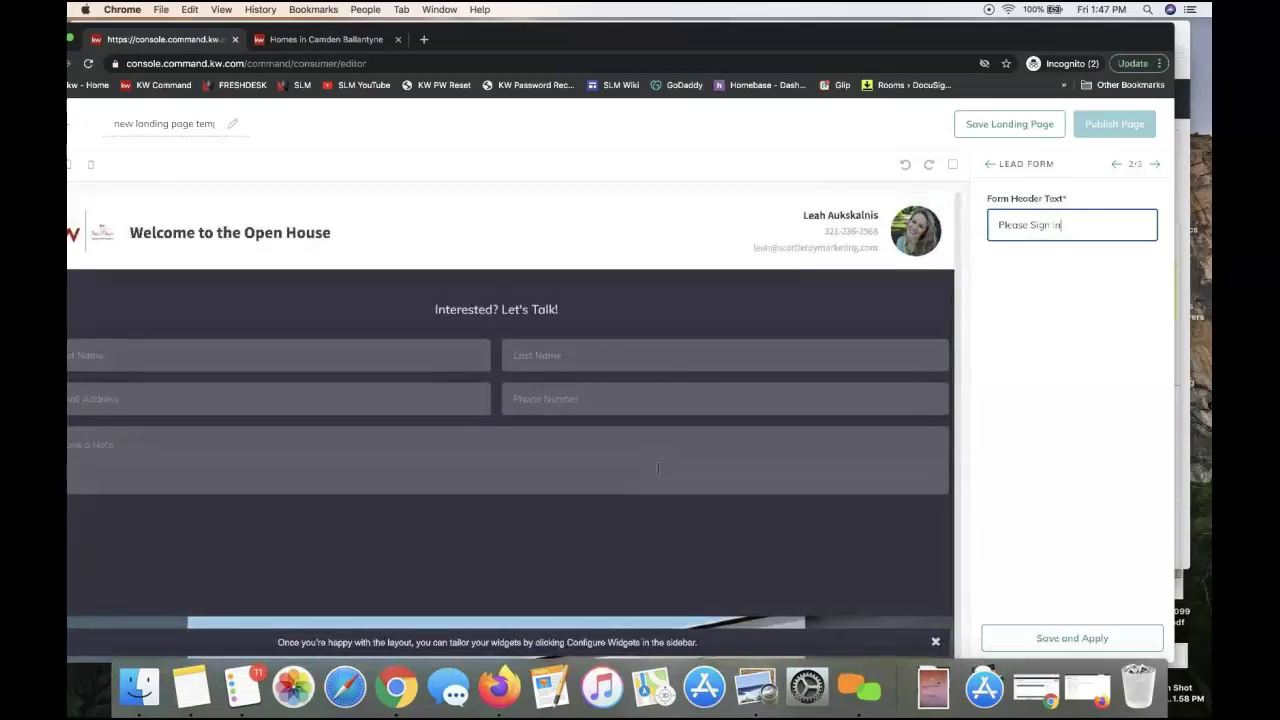
type("- 123 Main St Open")
key("BackSpace")
key("BackSpace")
key("BackSpace")
type("pen House")
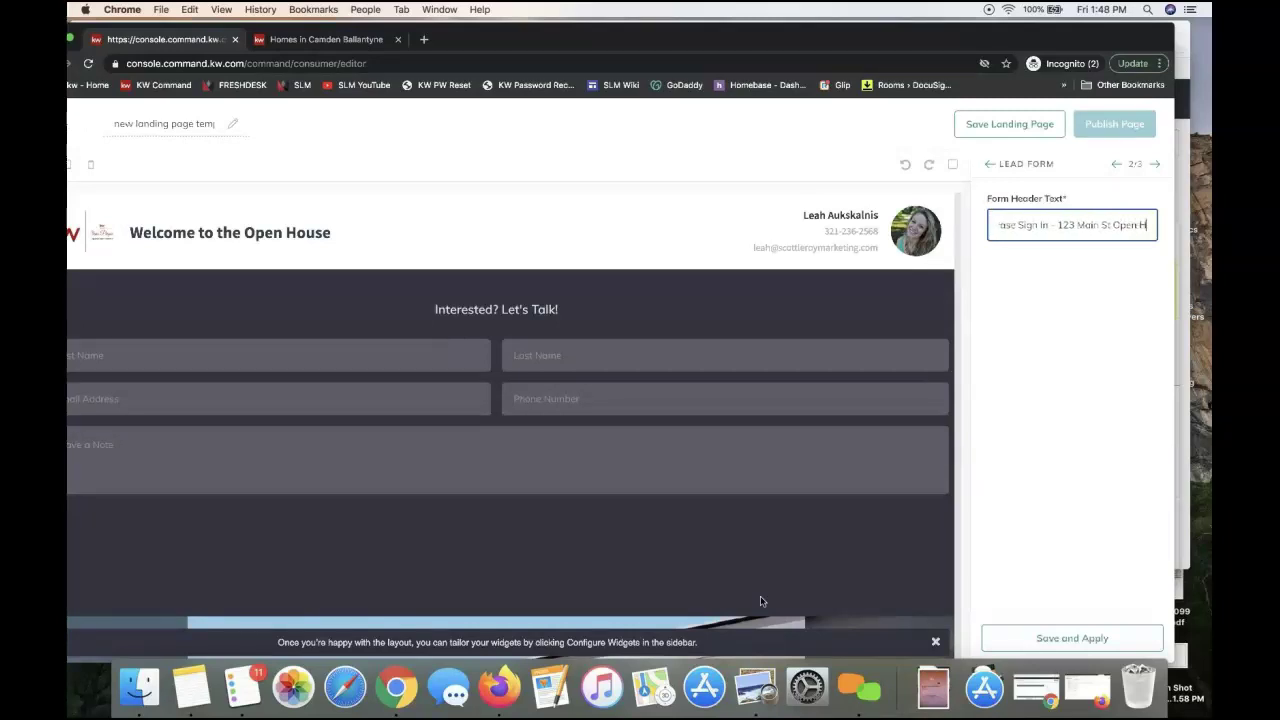
left_click(1044, 636)
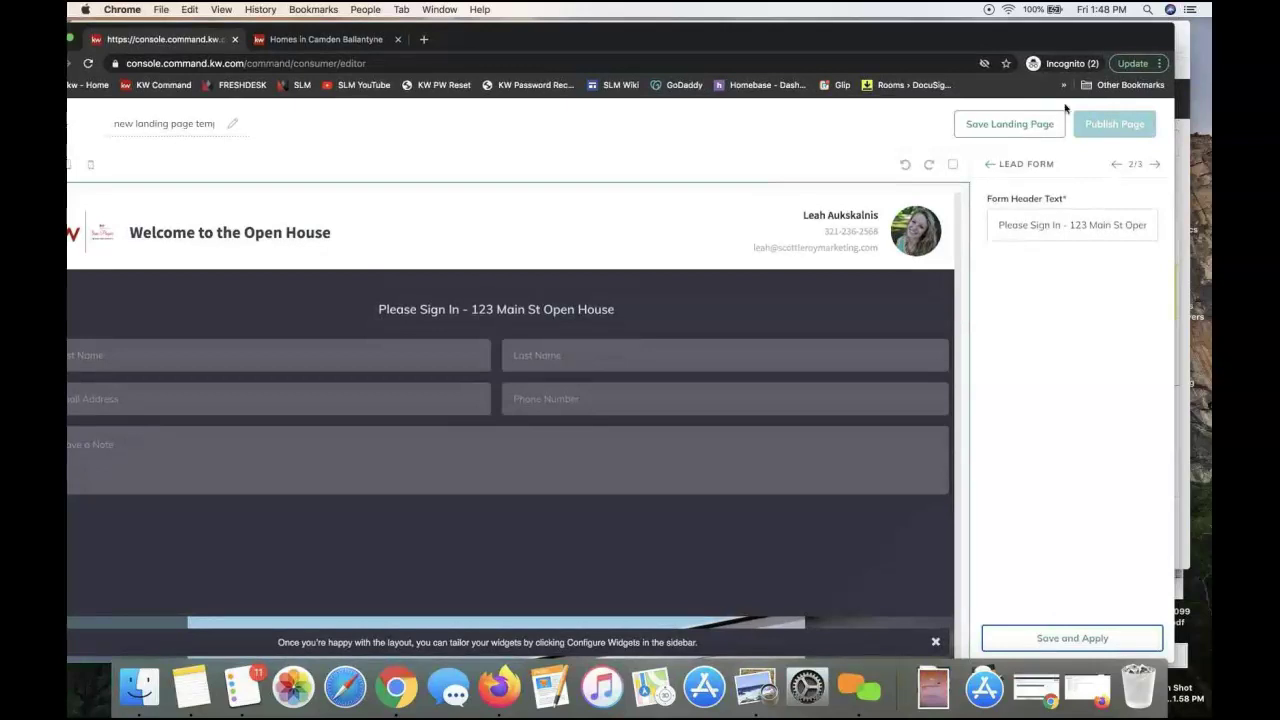
left_click_drag(1034, 47, 1010, 48)
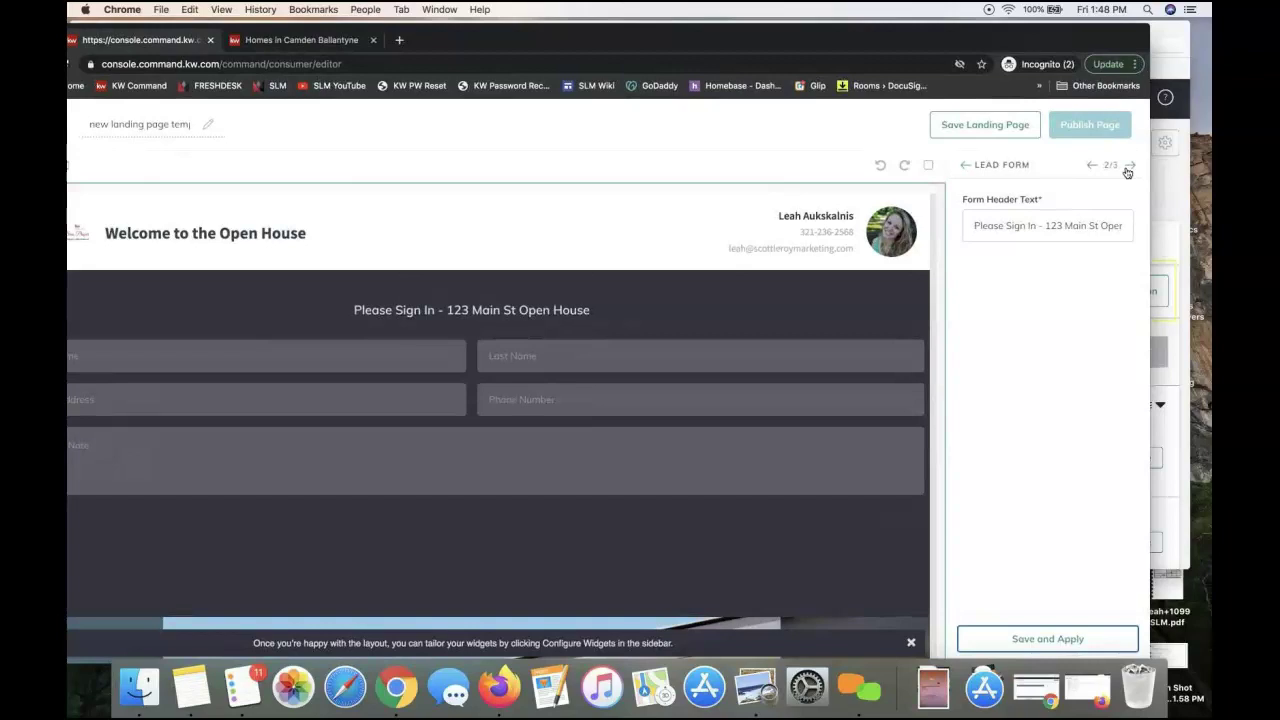
Advance to the Listing (3/3) widget settings, which show no listing selected
left_click(1129, 166)
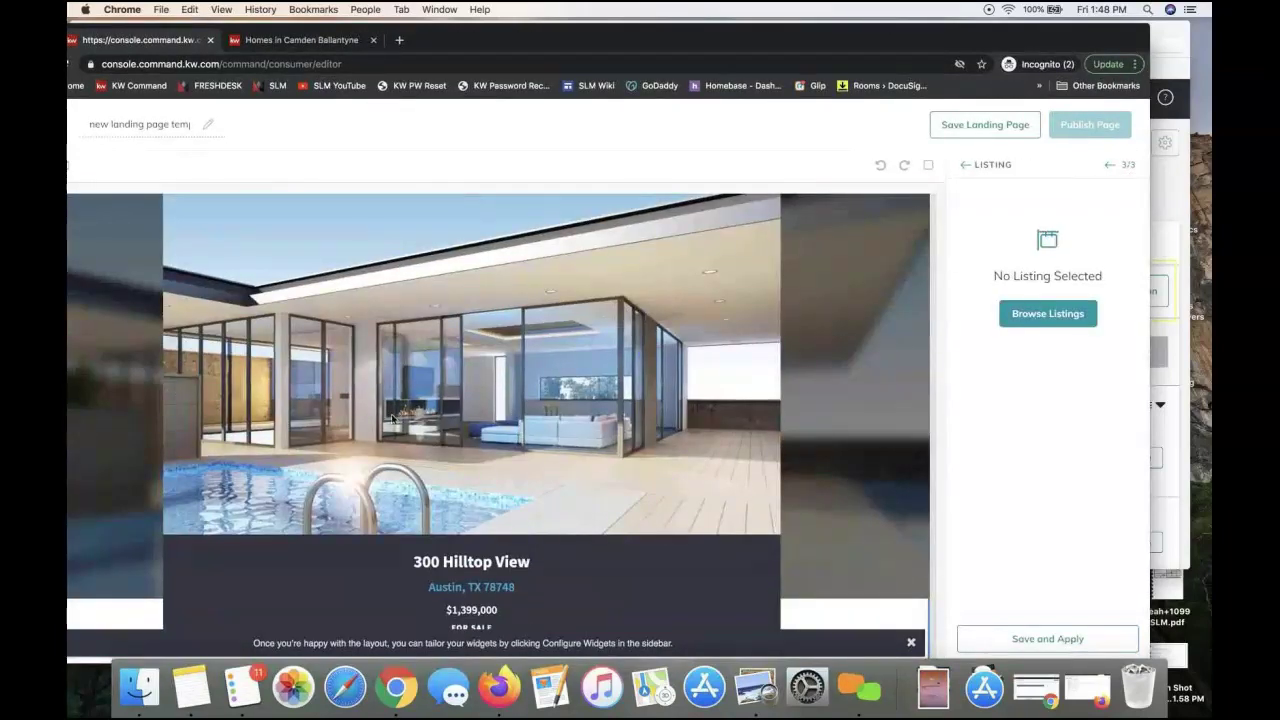
scroll(577, 368, "down", 2)
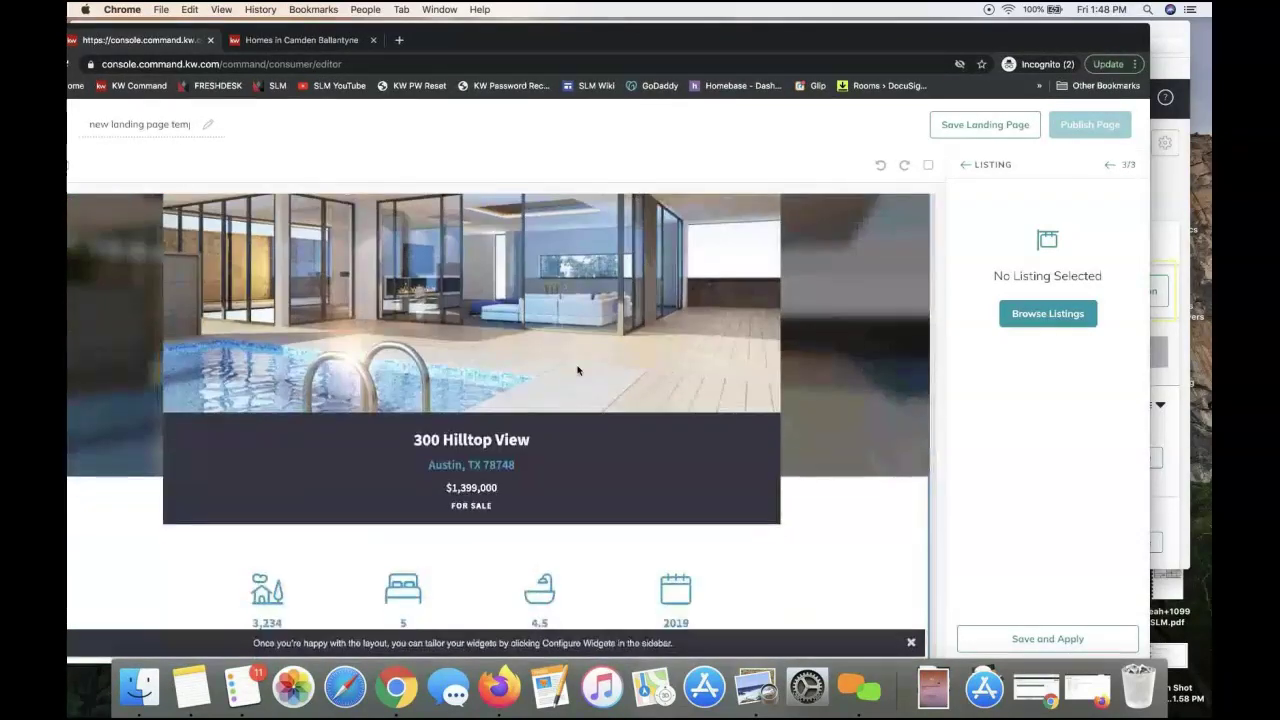
scroll(480, 430, "up", 3)
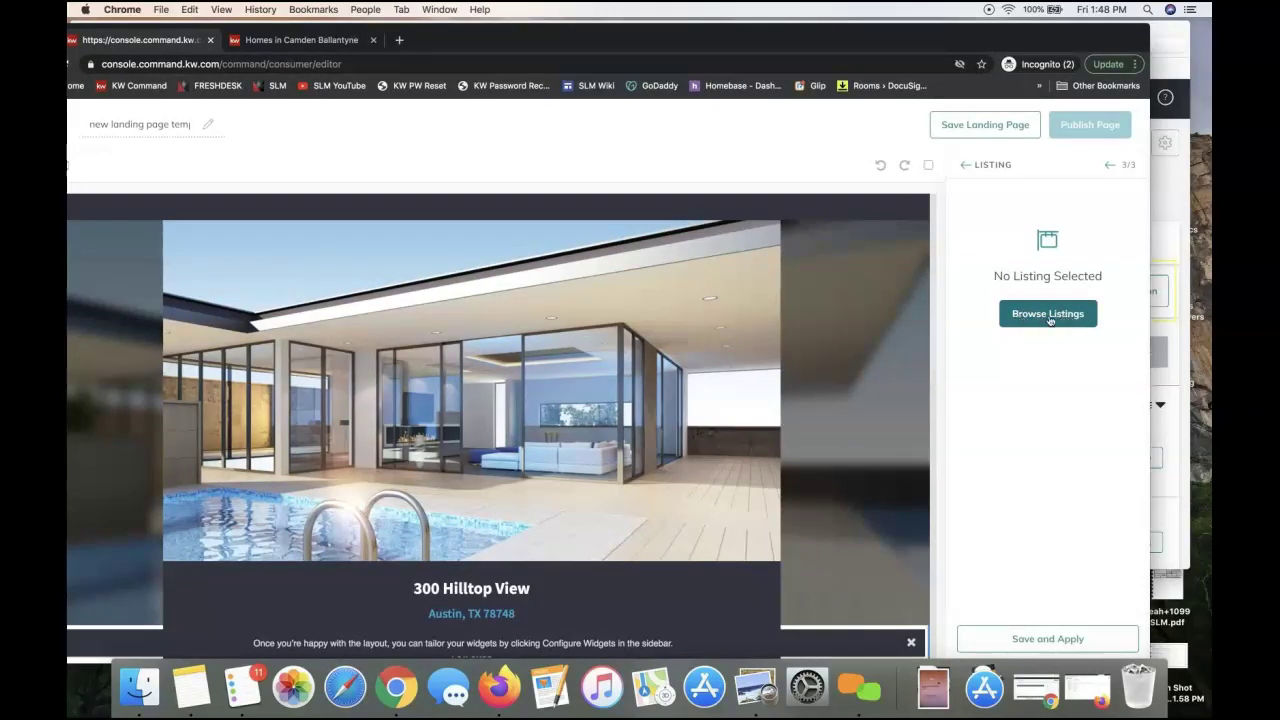
left_click(1042, 323)
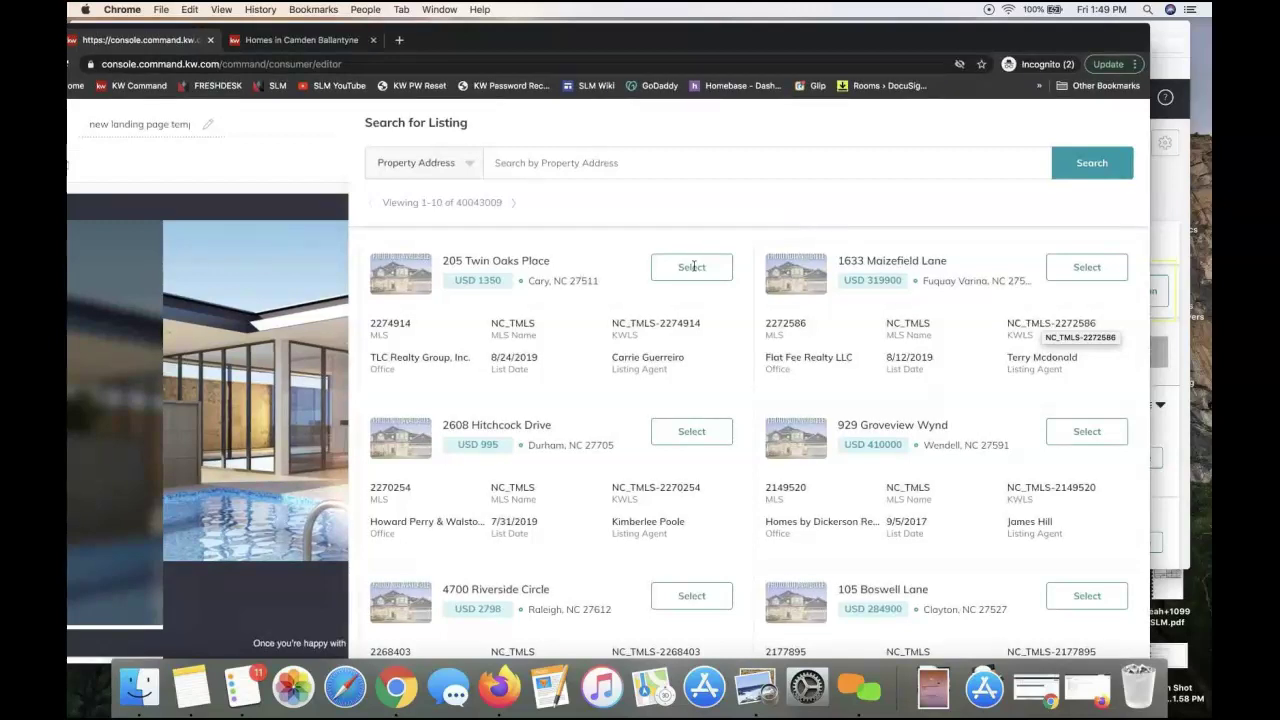
left_click(567, 163)
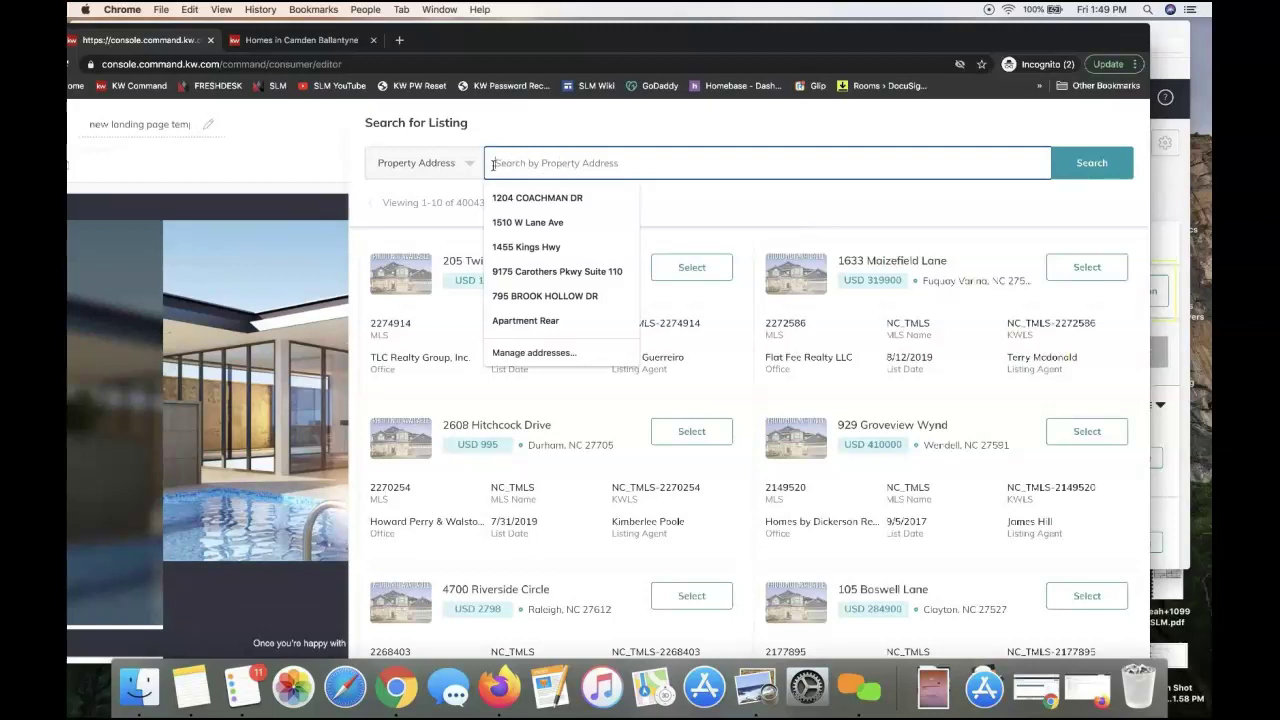
left_click(455, 165)
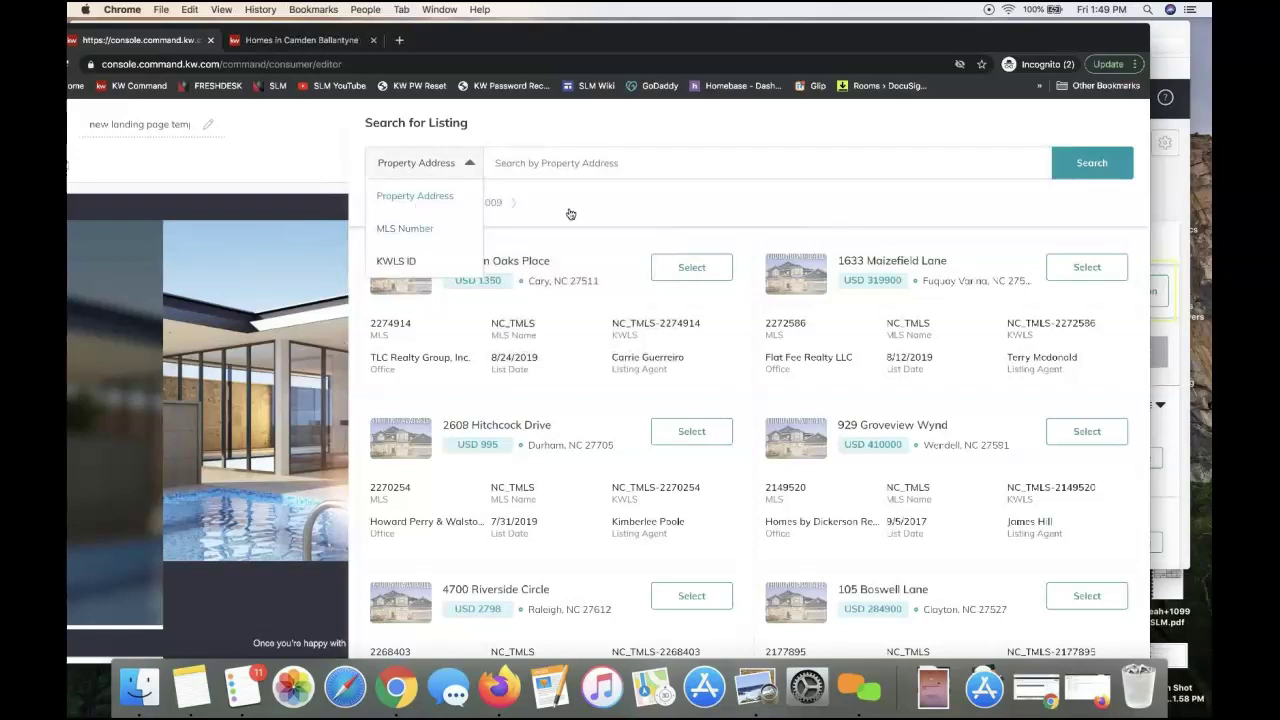
left_click(734, 165)
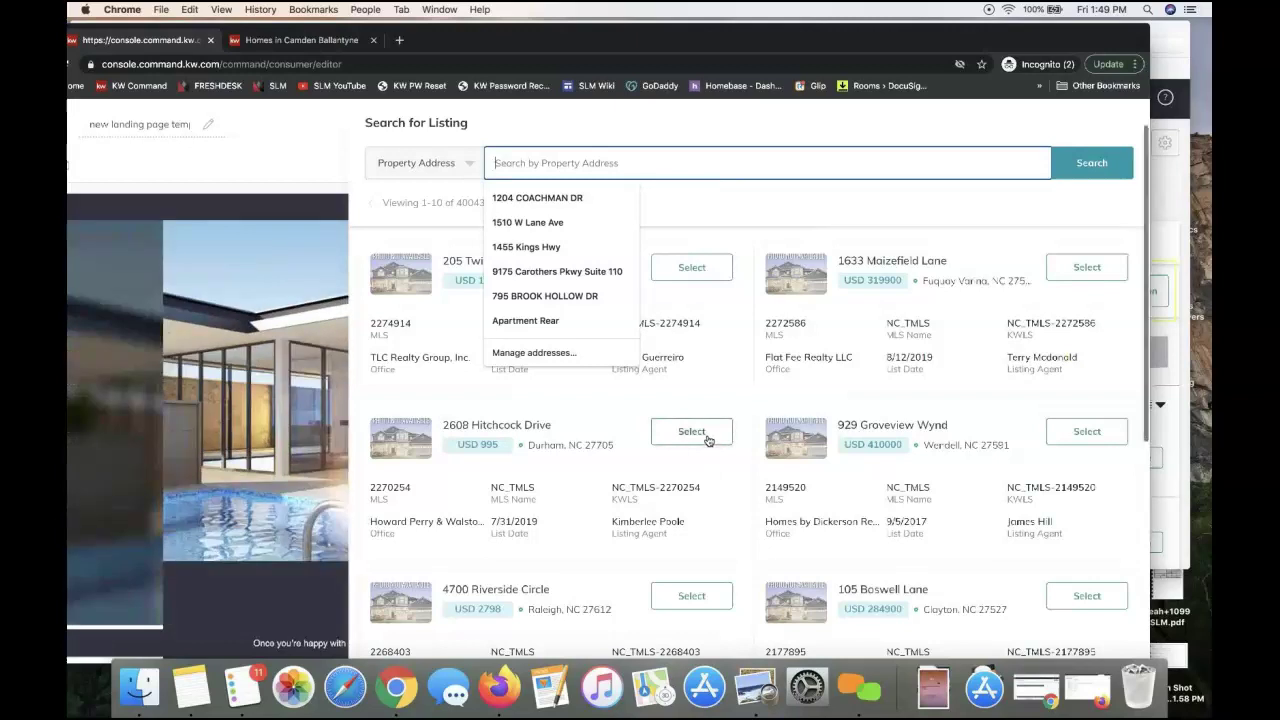
scroll(708, 438, "down", 5)
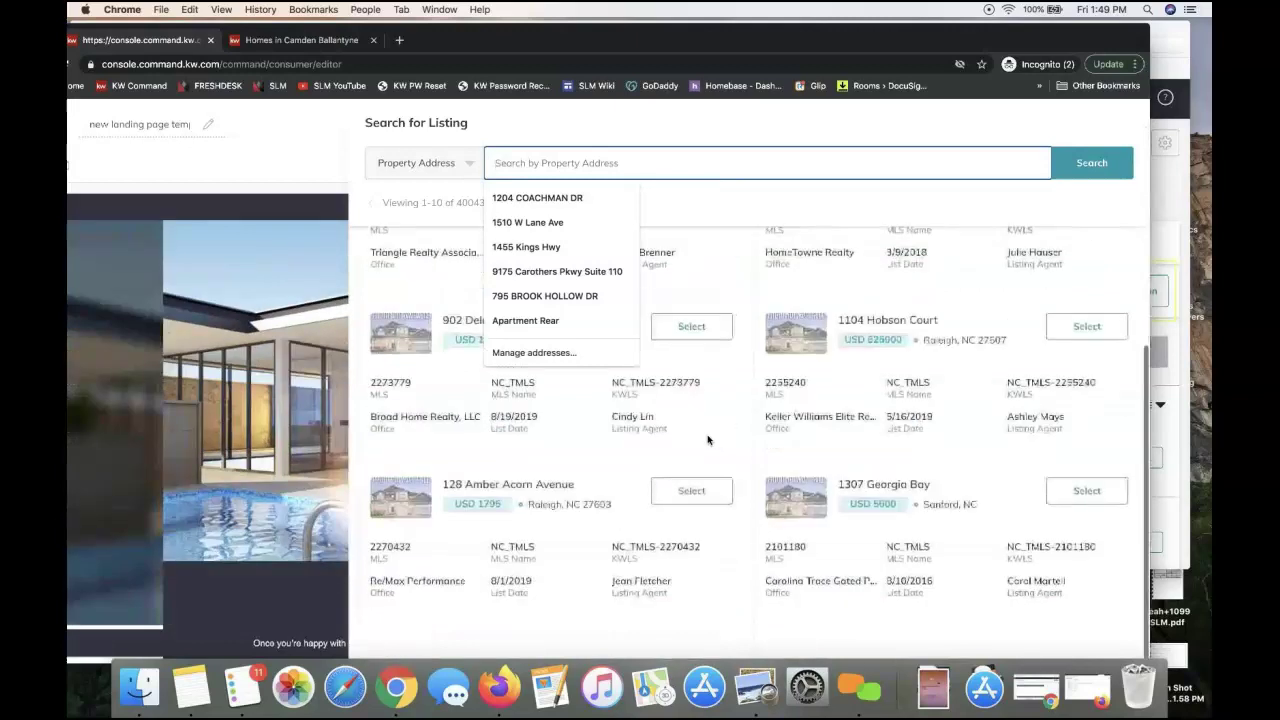
left_click(420, 358)
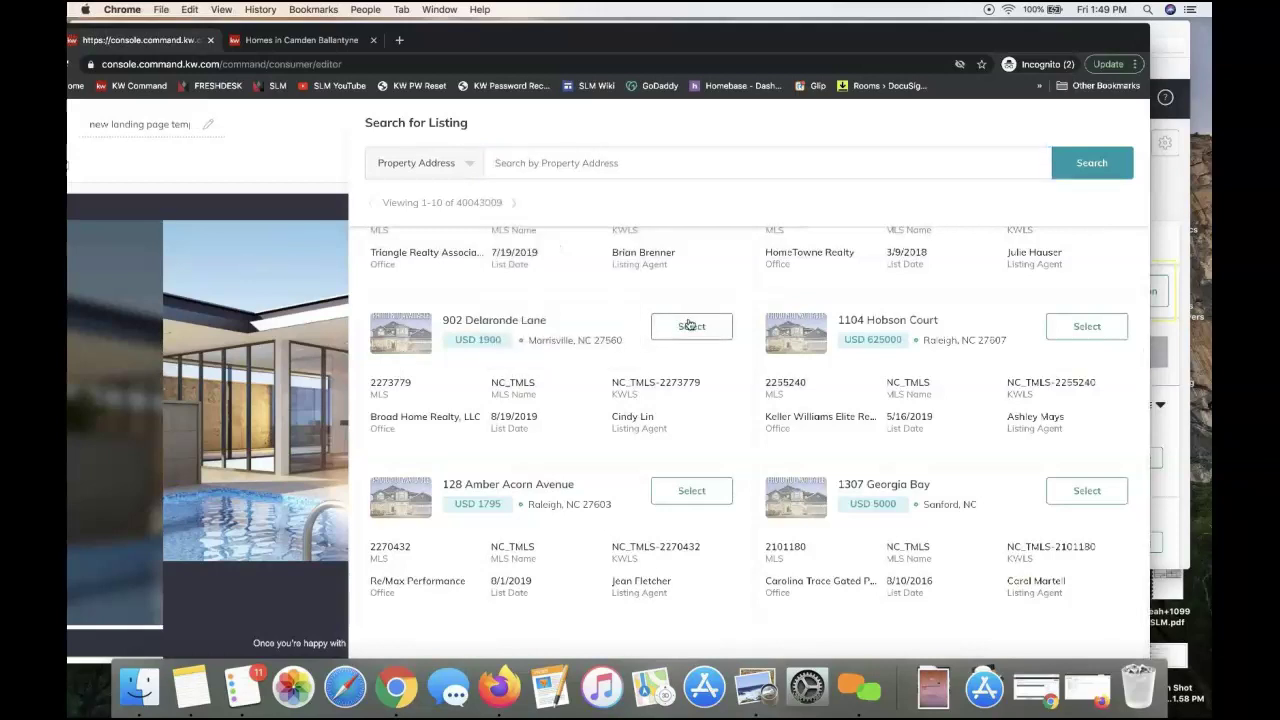
left_click(690, 328)
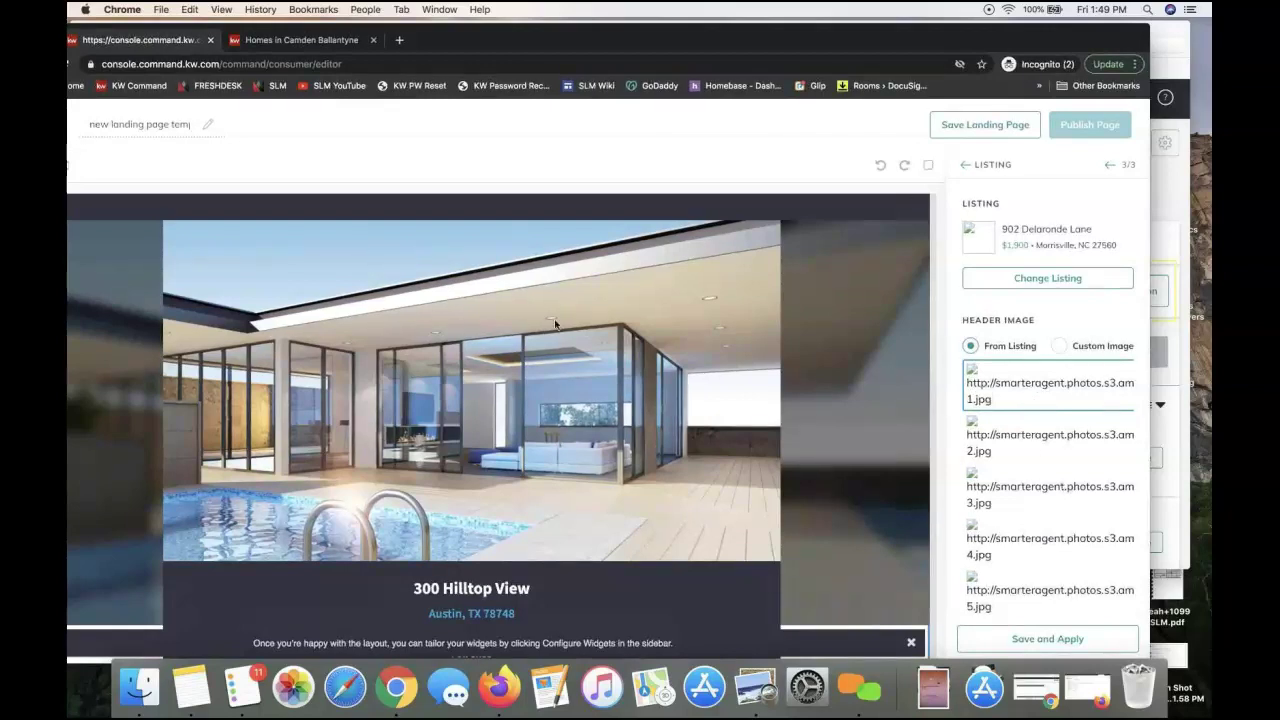
mouse_move(831, 47)
left_mouse_down()
mouse_move(873, 47)
mouse_move(855, 47)
left_mouse_up()
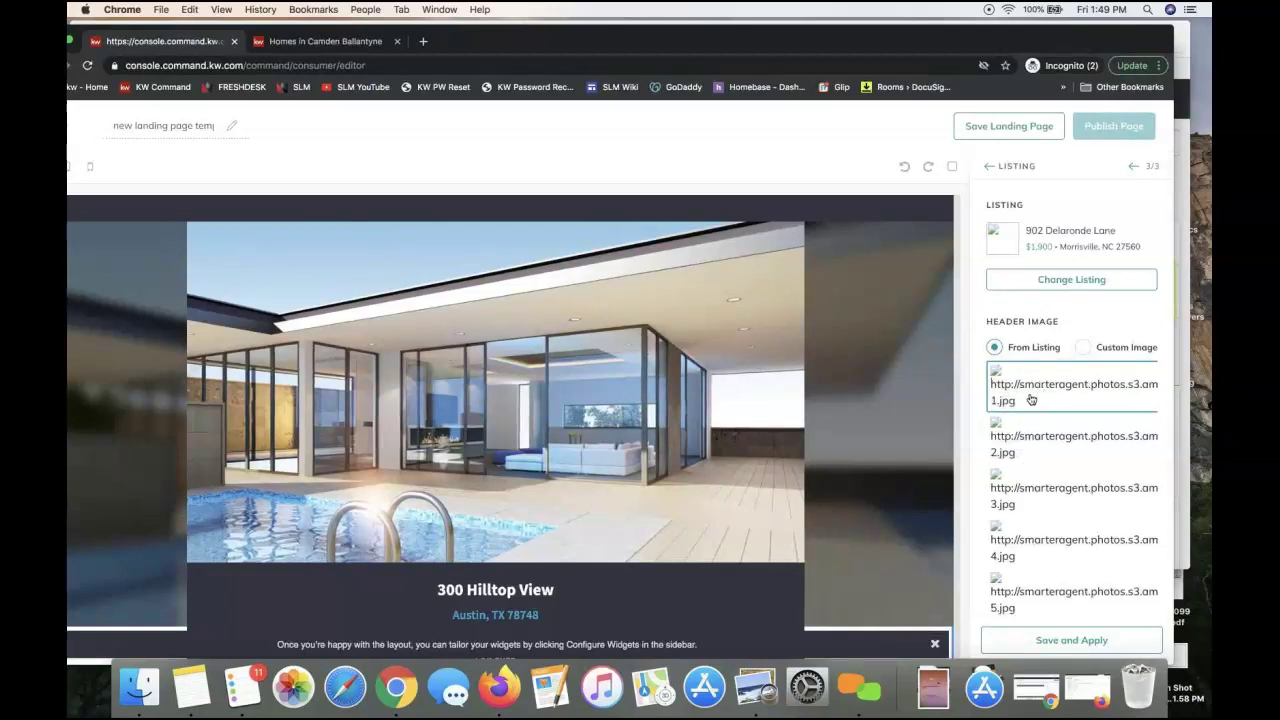
left_click(1071, 641)
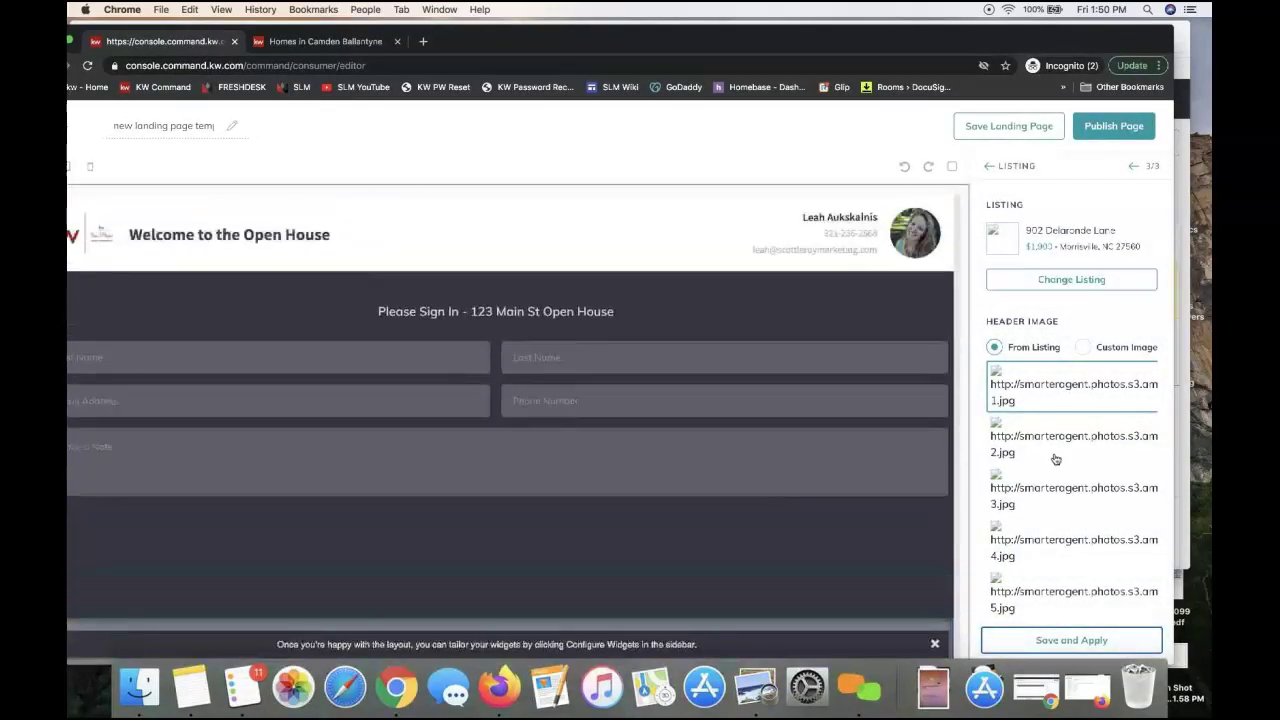
scroll(1055, 458, "down", 2)
scroll(1055, 458, "up", 2)
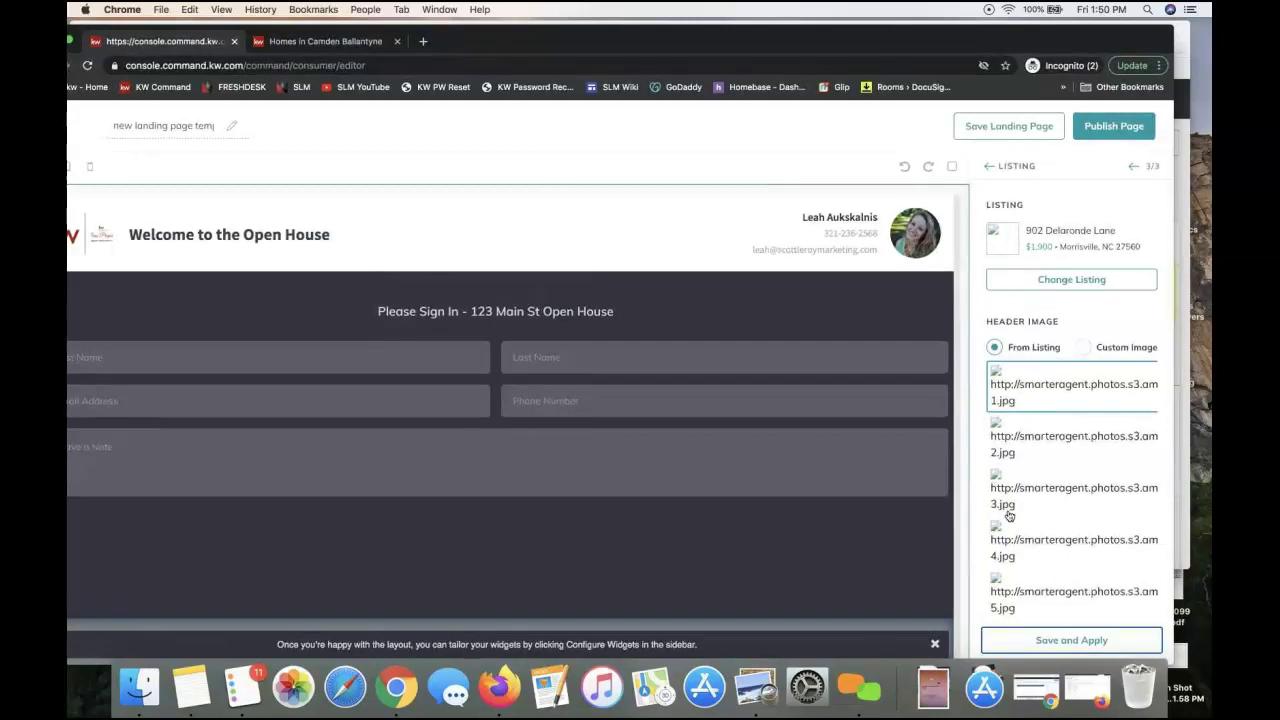
scroll(1010, 516, "down", 2)
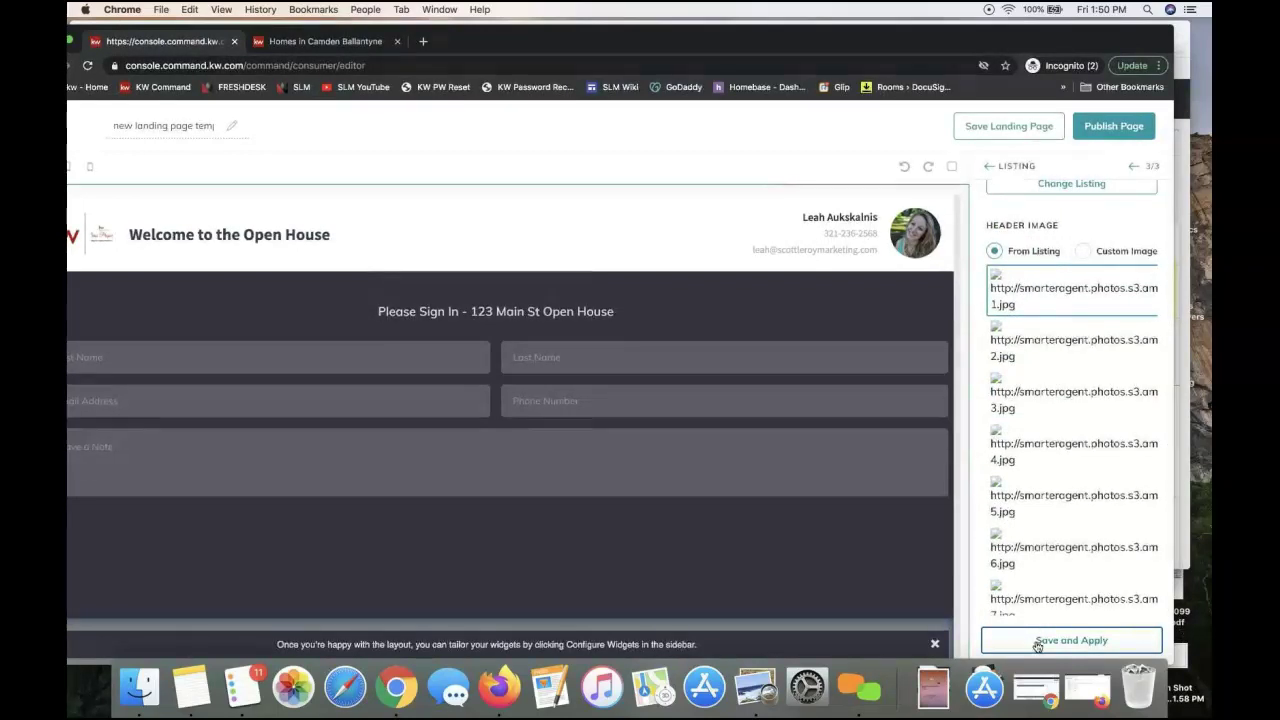
left_click(1058, 646)
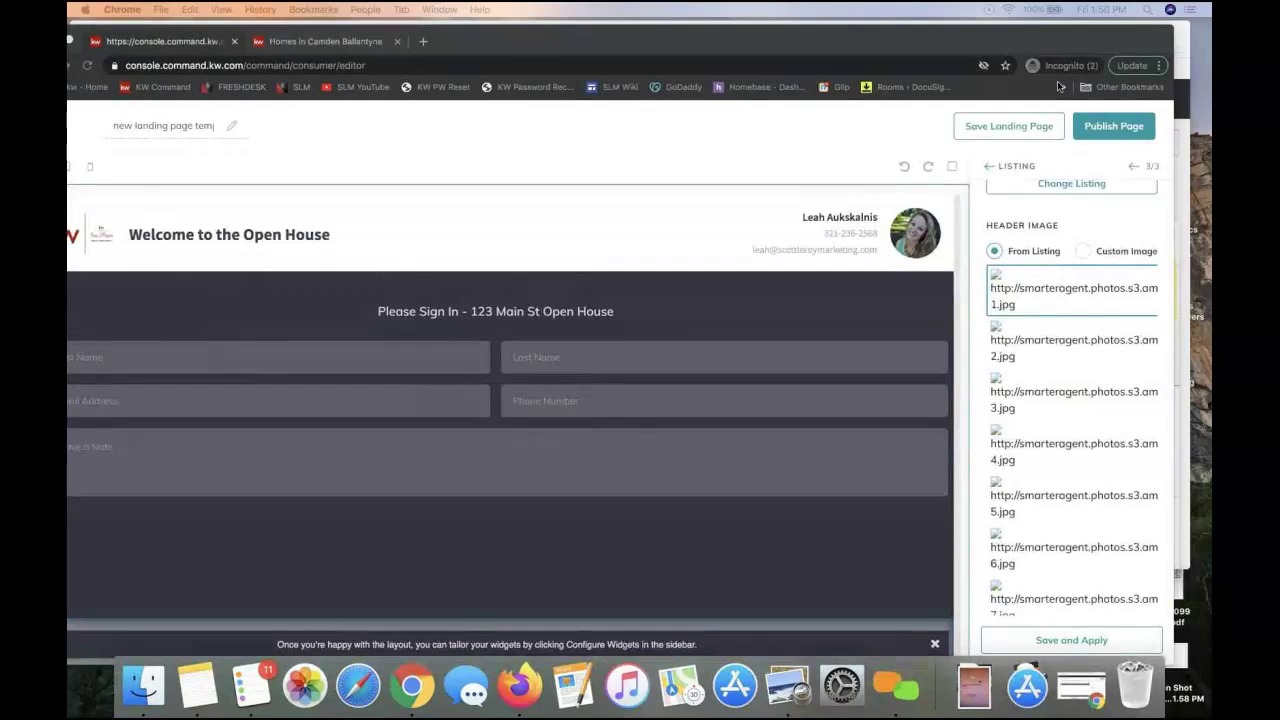
left_click_drag(930, 44, 977, 38)
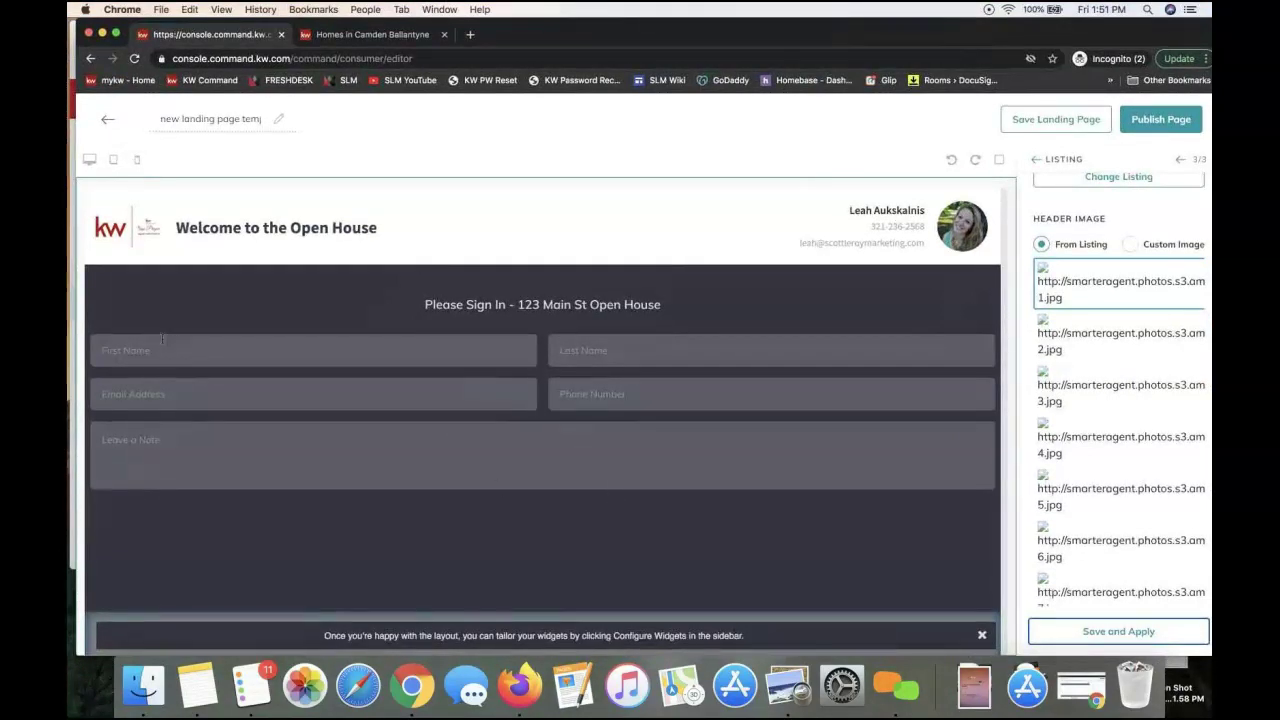
scroll(288, 480, "down", 2)
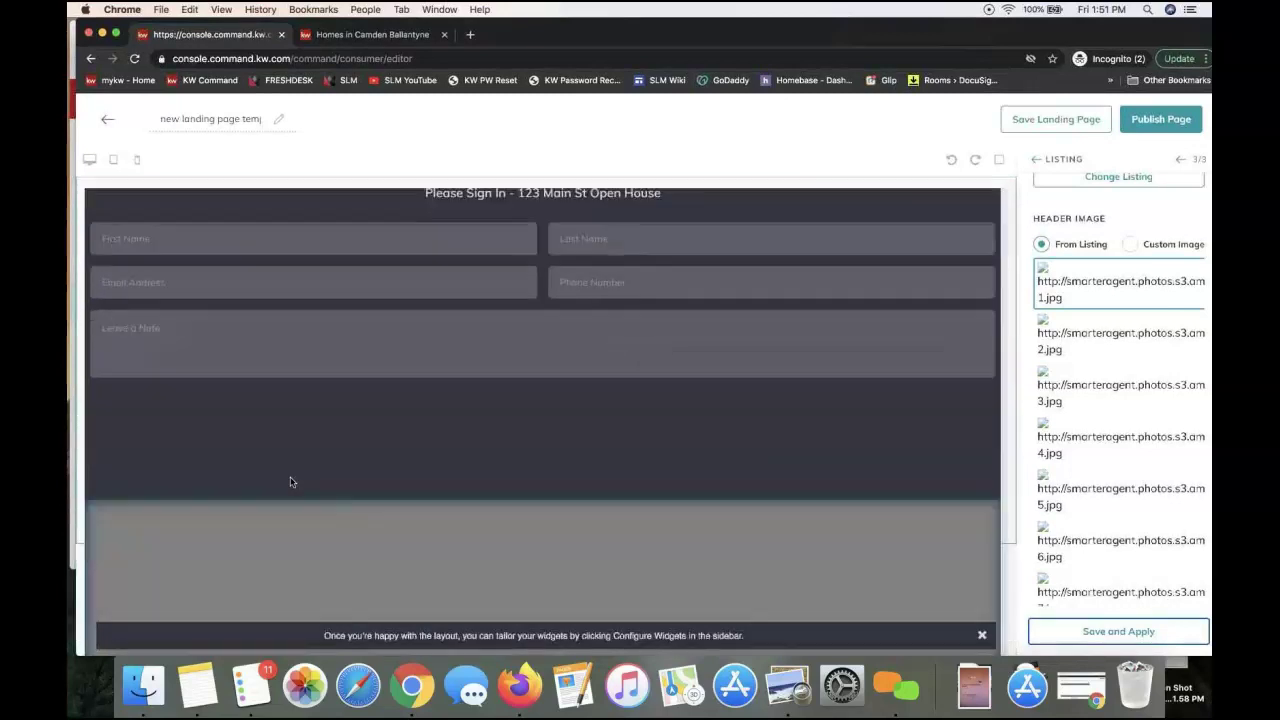
scroll(315, 380, "up", 2)
scroll(435, 391, "down", 5)
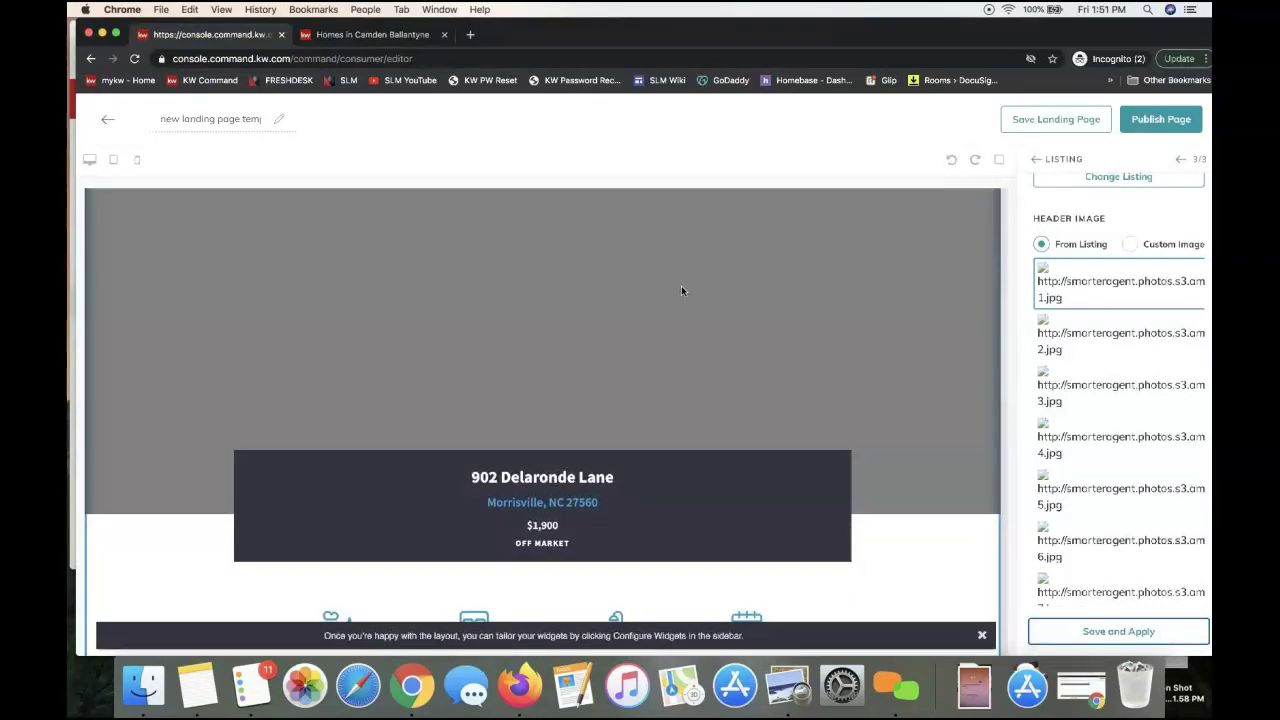
scroll(681, 289, "down", 3)
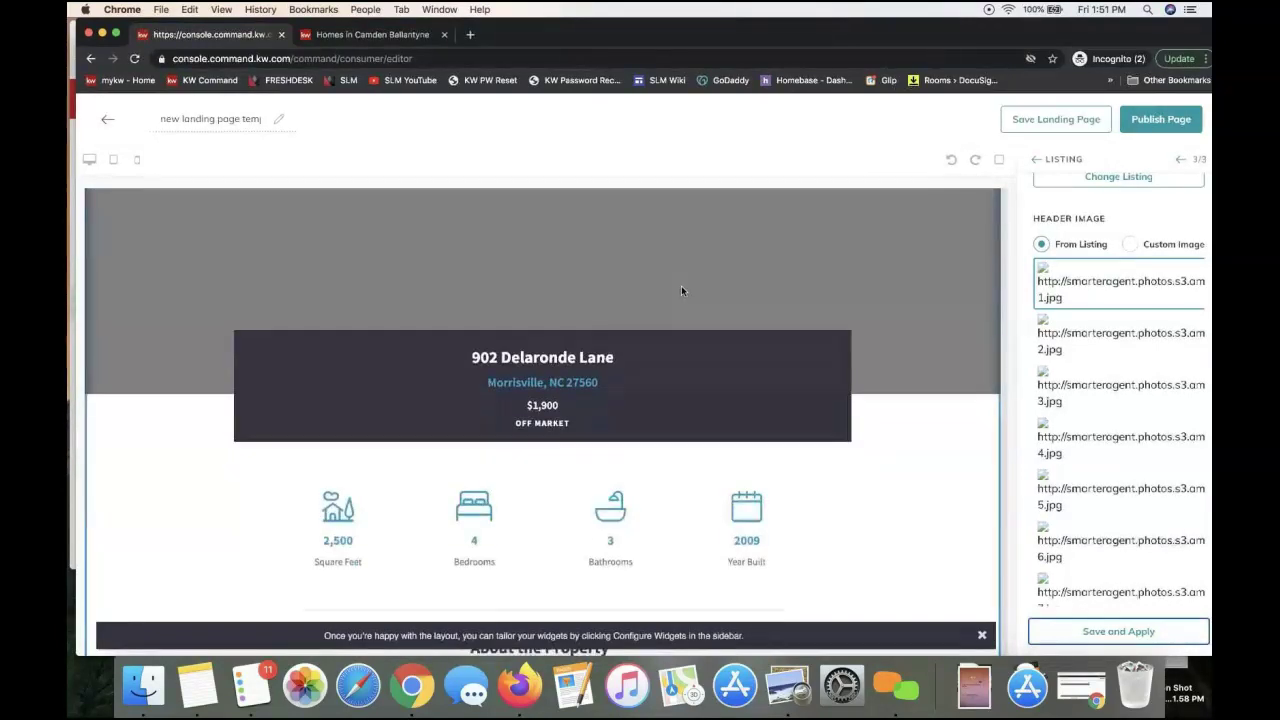
scroll(681, 289, "down", 2)
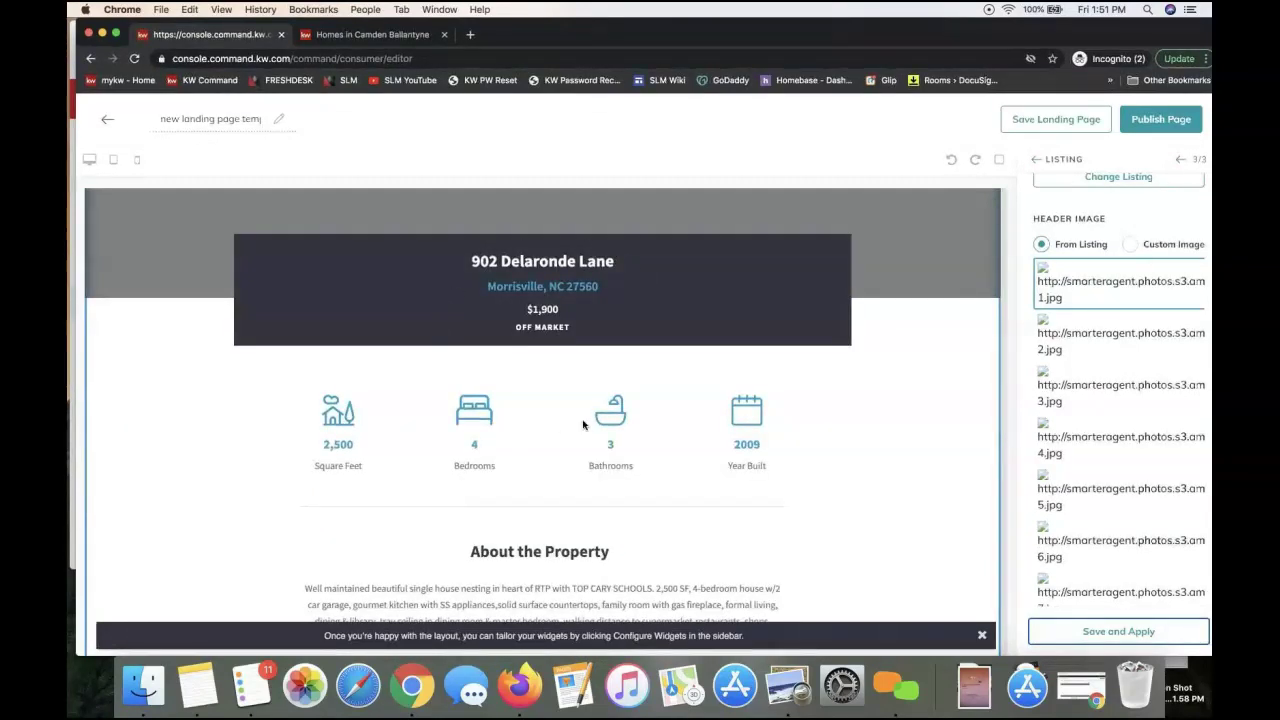
scroll(583, 425, "down", 3)
scroll(583, 425, "down", 8)
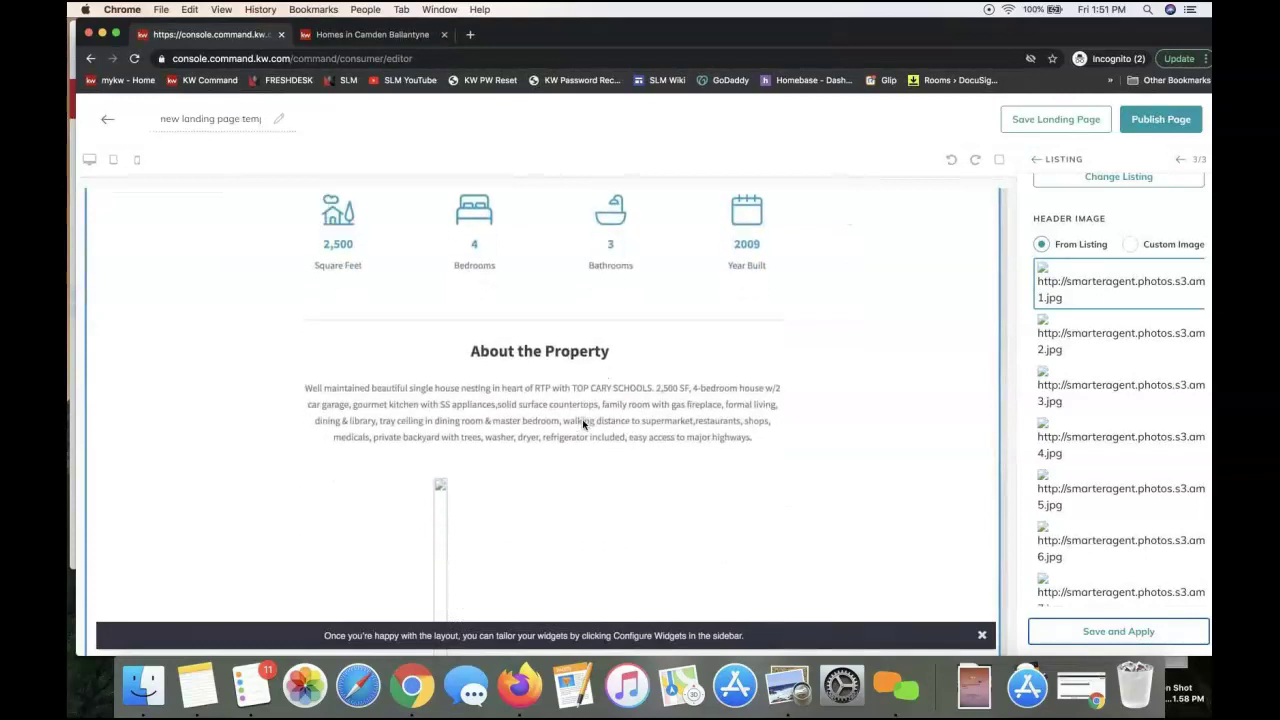
scroll(583, 425, "down", 8)
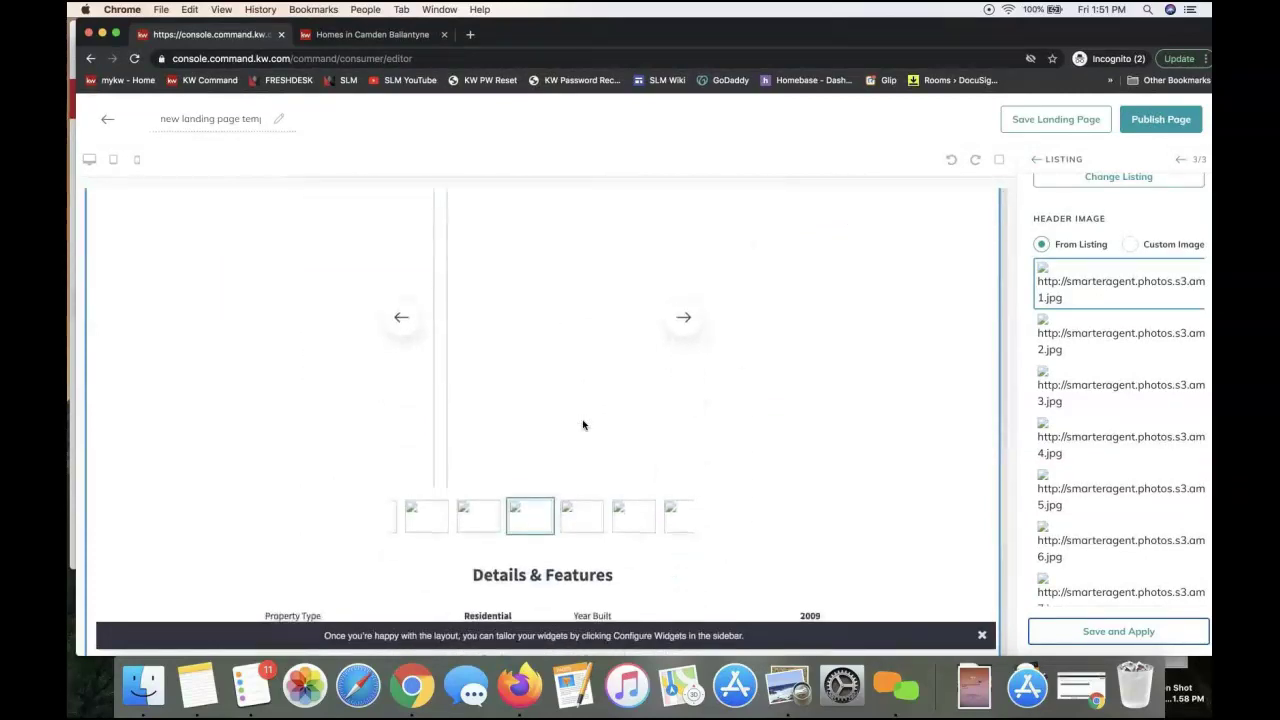
scroll(583, 421, "down", 4)
scroll(583, 421, "down", 2)
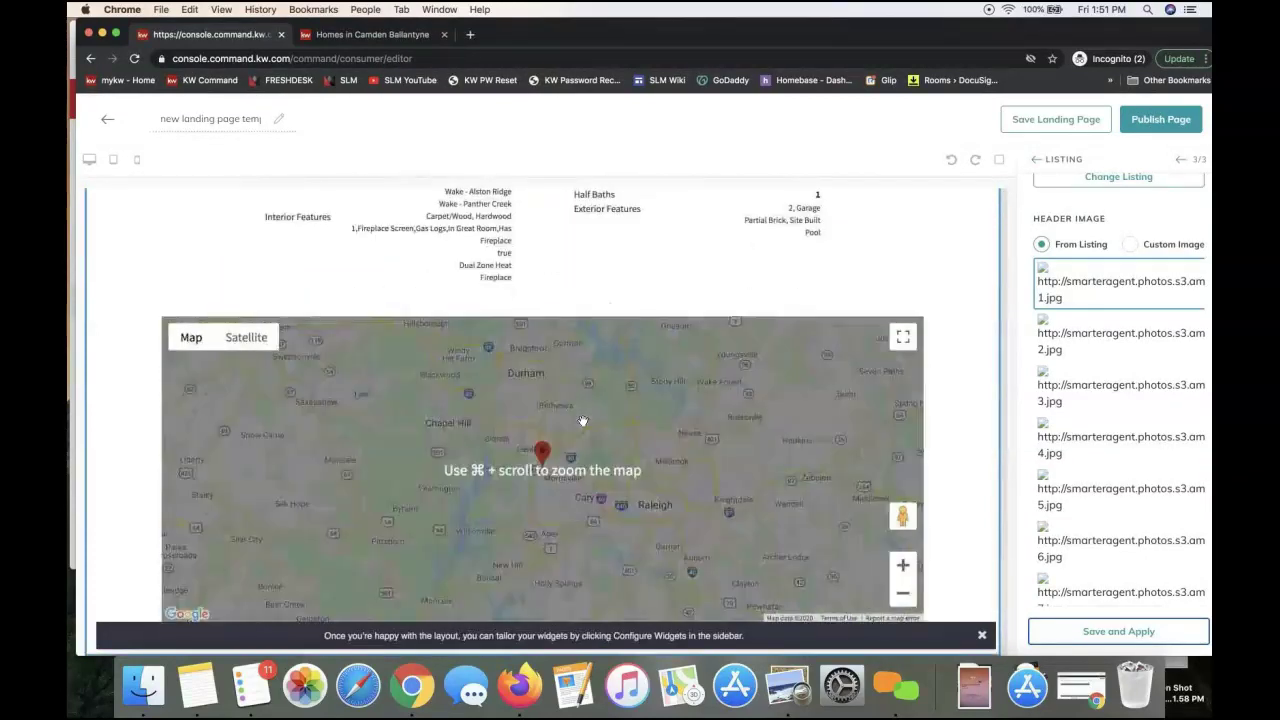
scroll(973, 452, "up", 20)
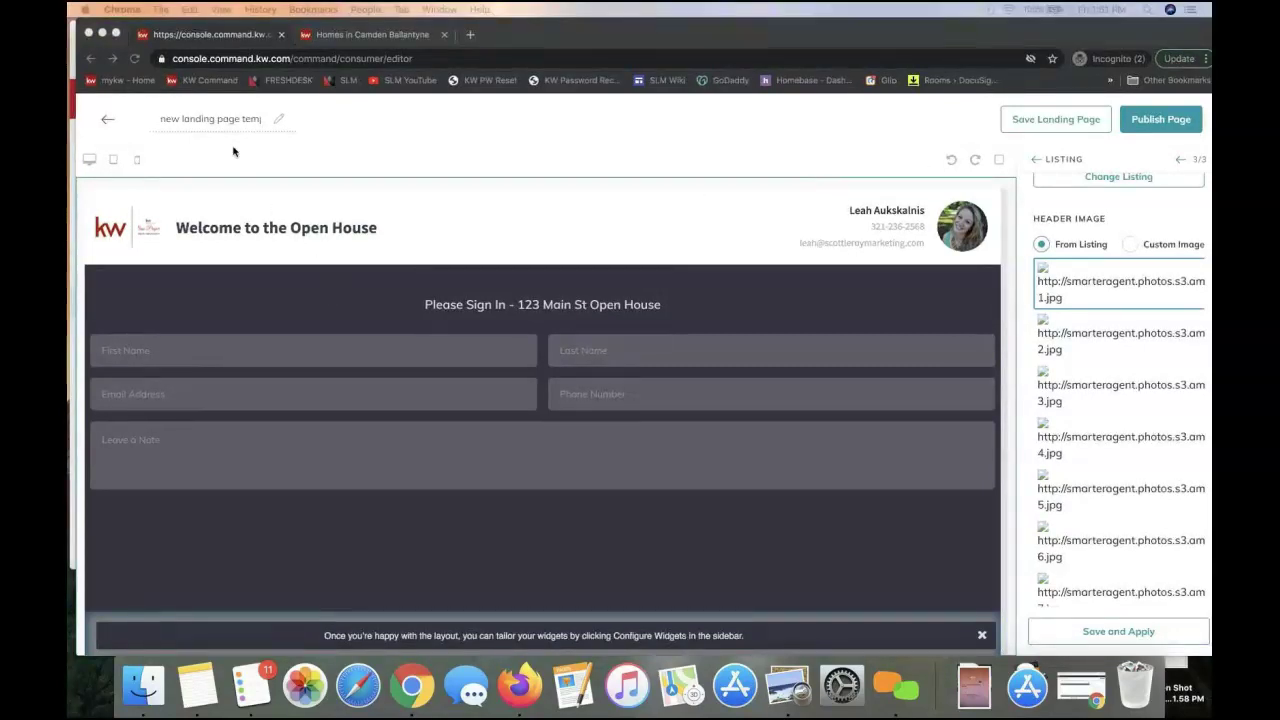
Change the page title at top left to 'Open House Sign In'
left_click(221, 118)
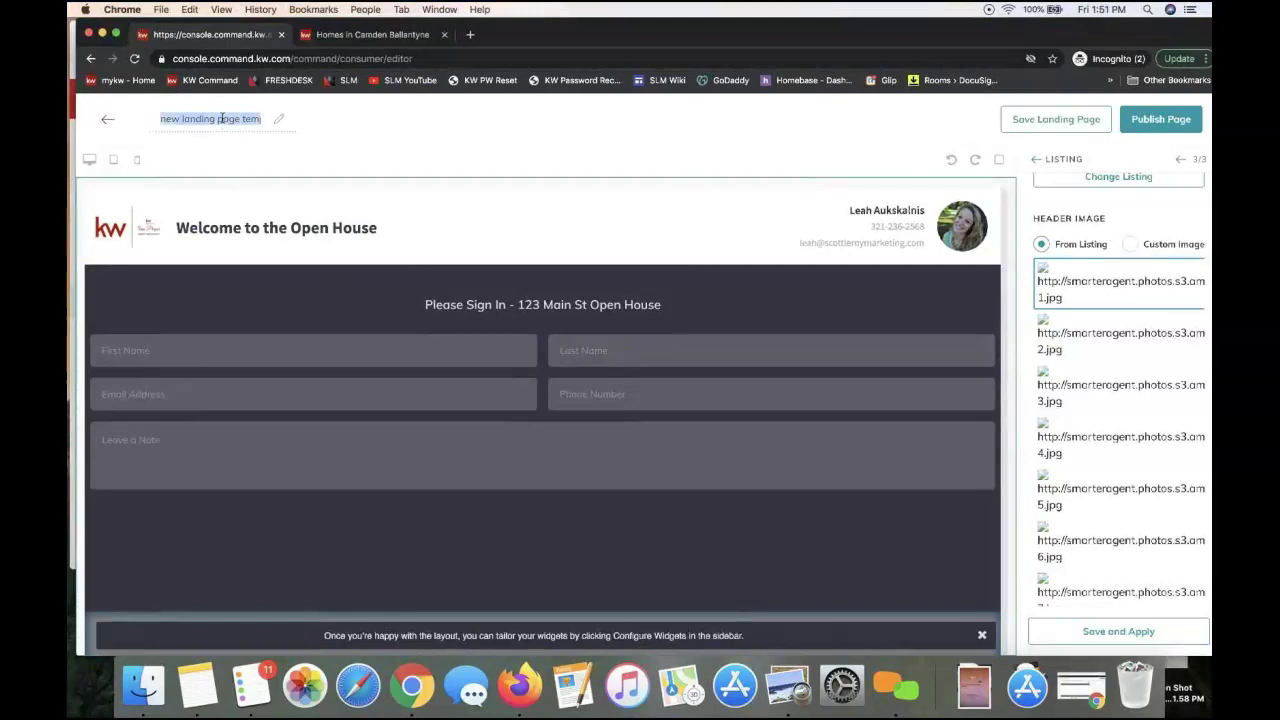
type("Open House Sign In")
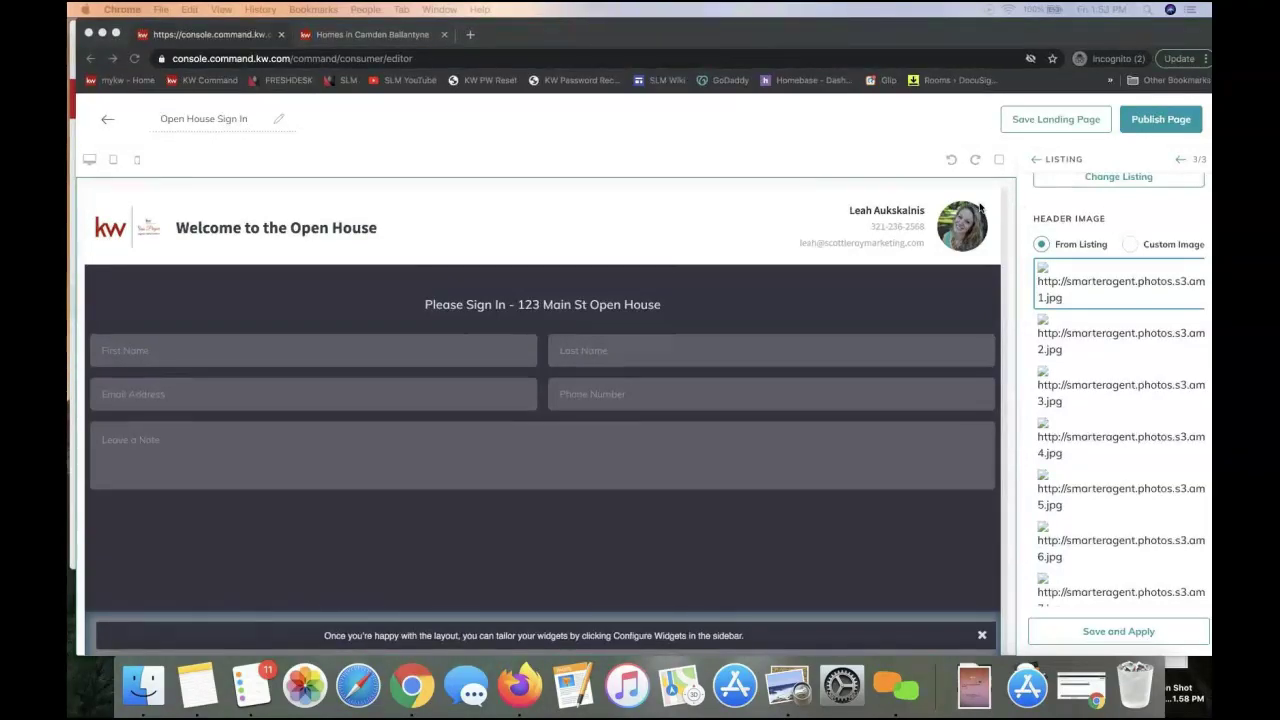
left_click(225, 119)
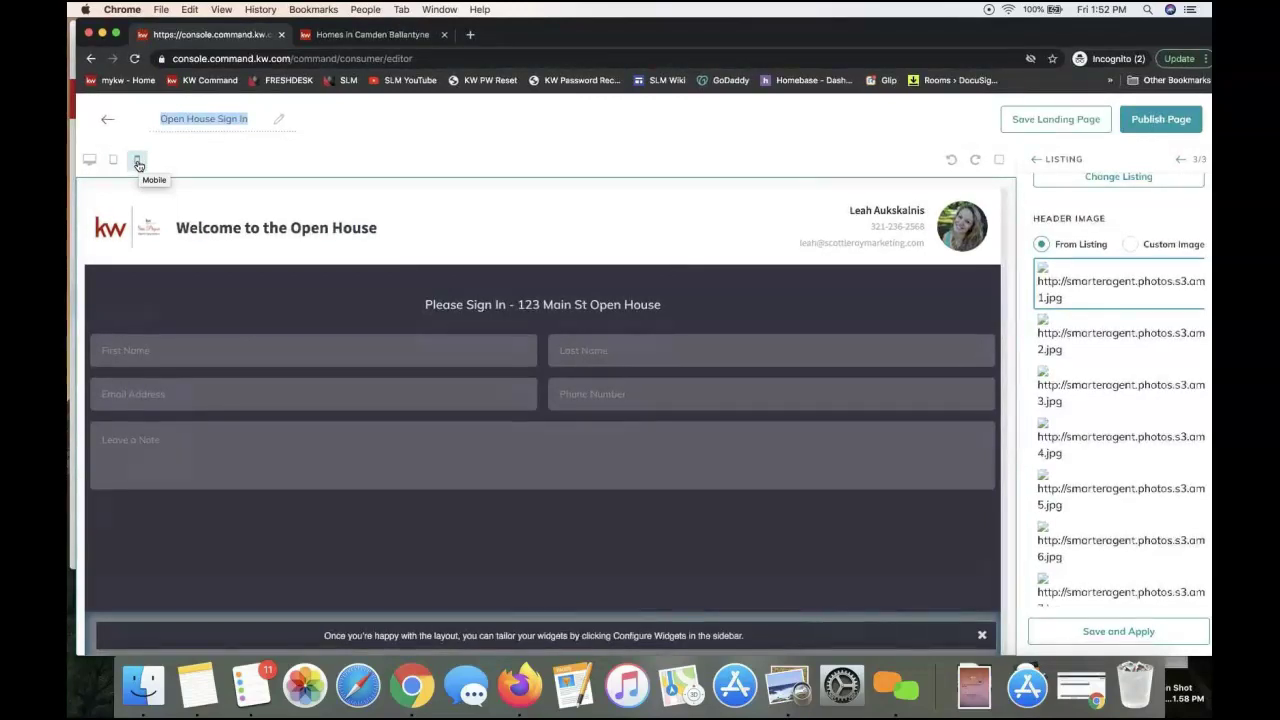
Publish the Open House Sign In page and confirm it as a landing page
left_click(1130, 121)
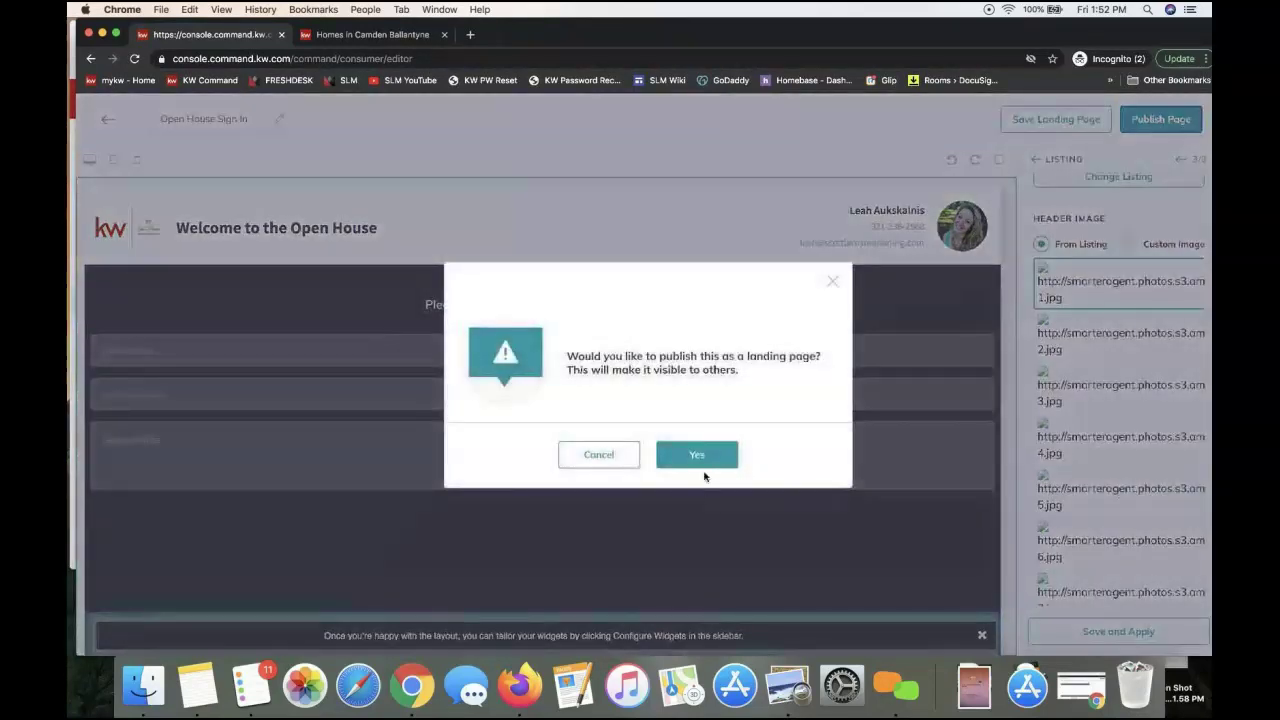
left_click(700, 457)
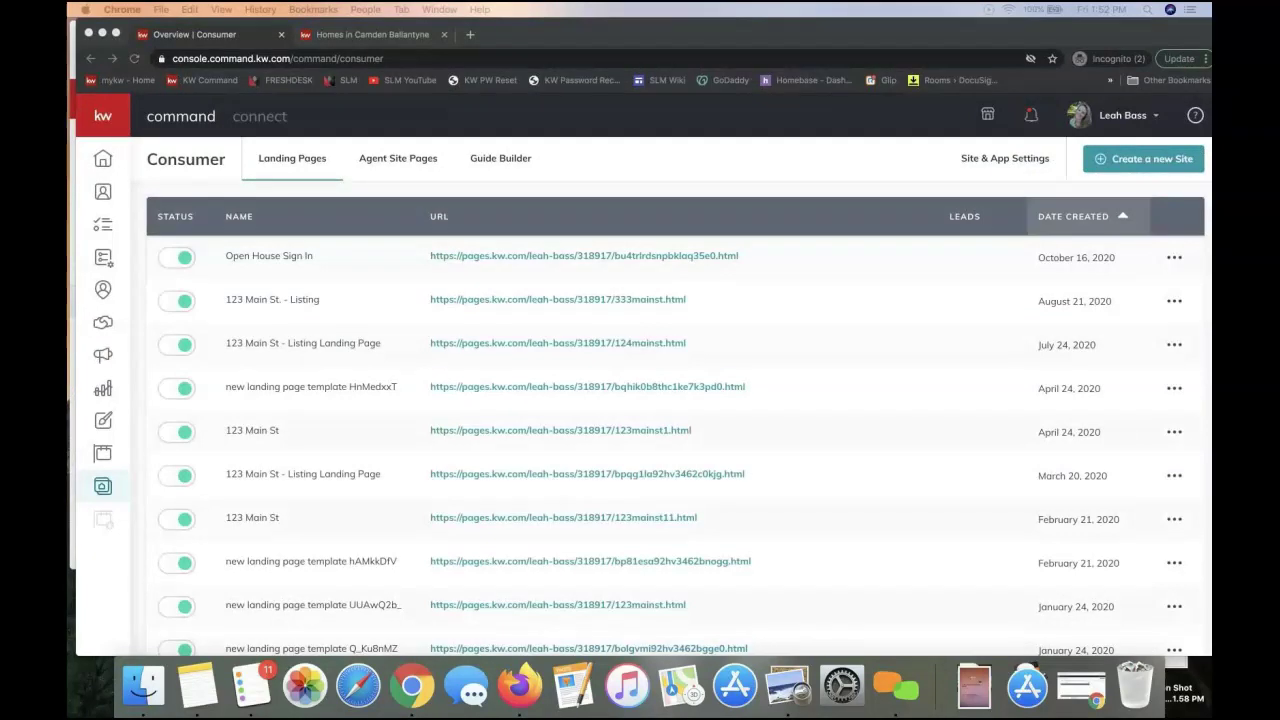
Open the live Open House Sign In page from its URL, scroll through it, then return to the list
left_click_drag(1210, 160, 520, 38)
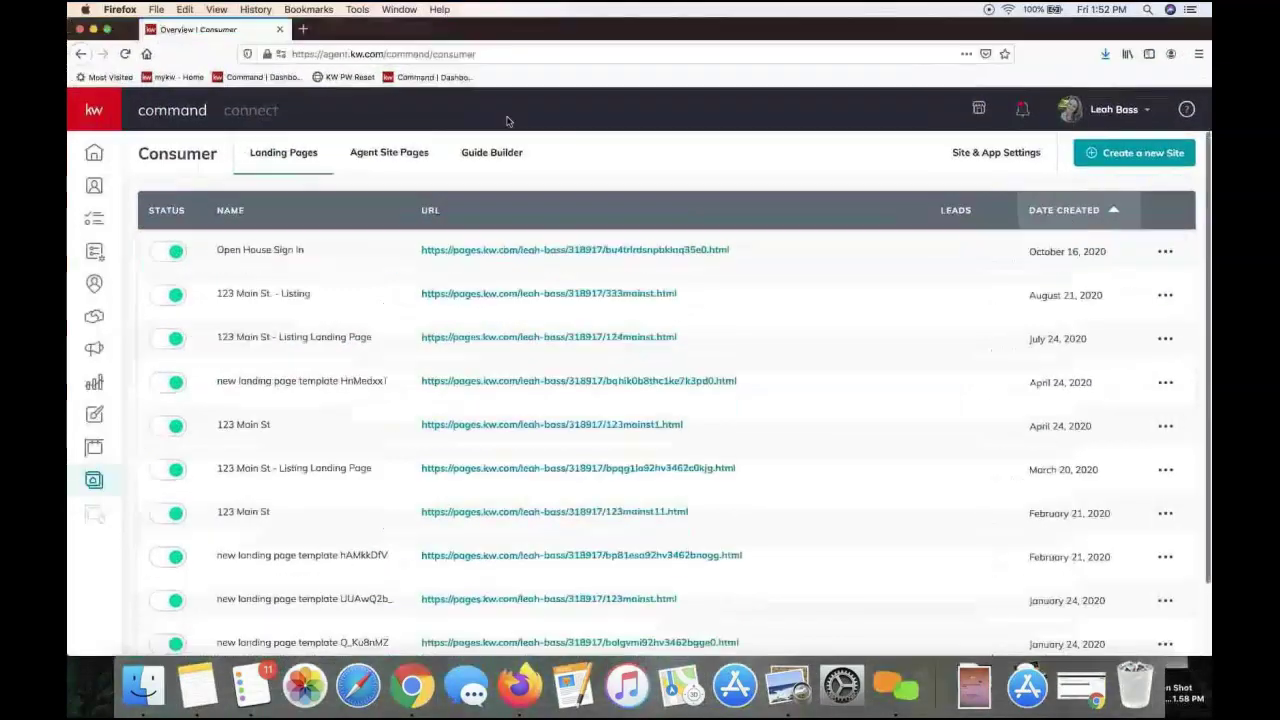
left_click(510, 251)
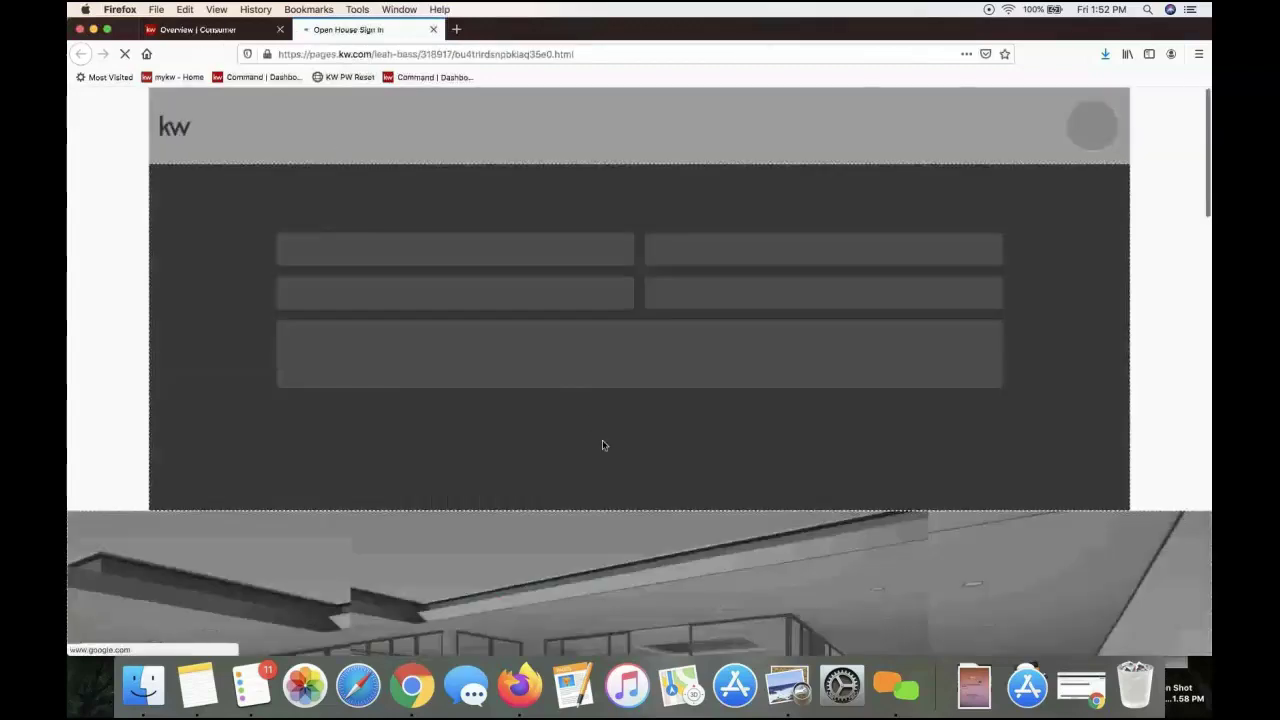
scroll(603, 445, "down", 3)
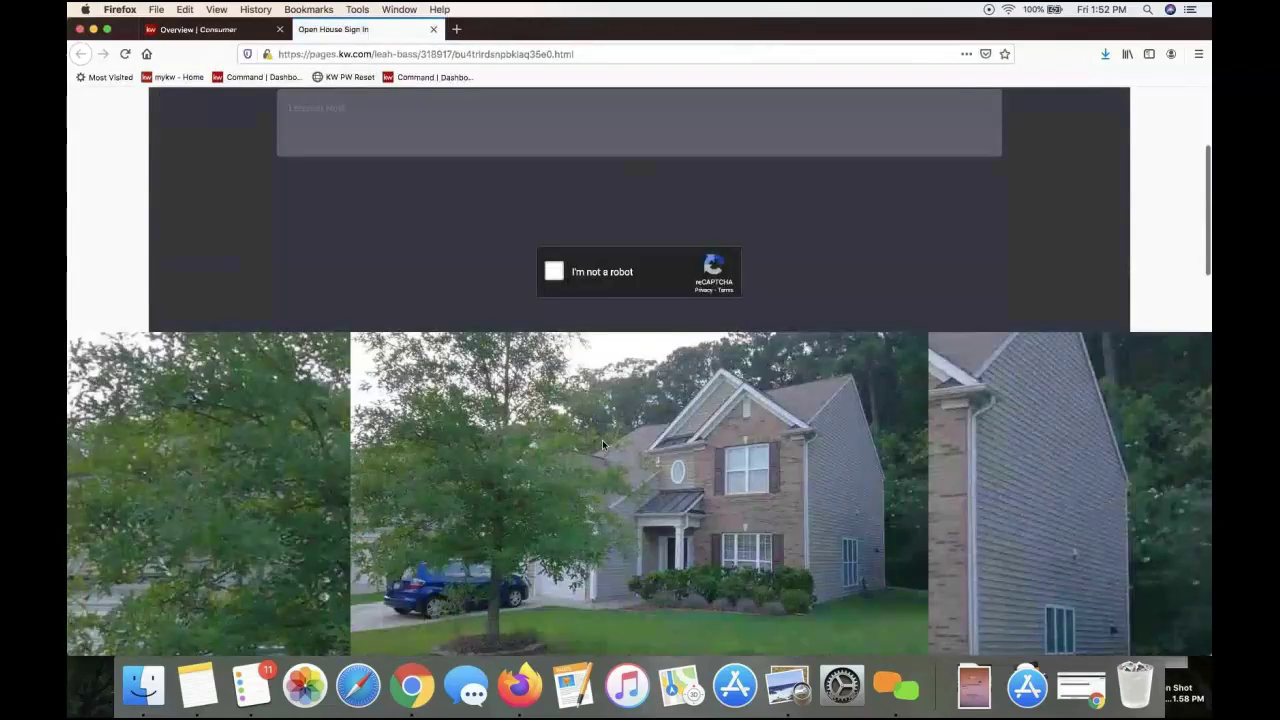
scroll(602, 444, "down", 5)
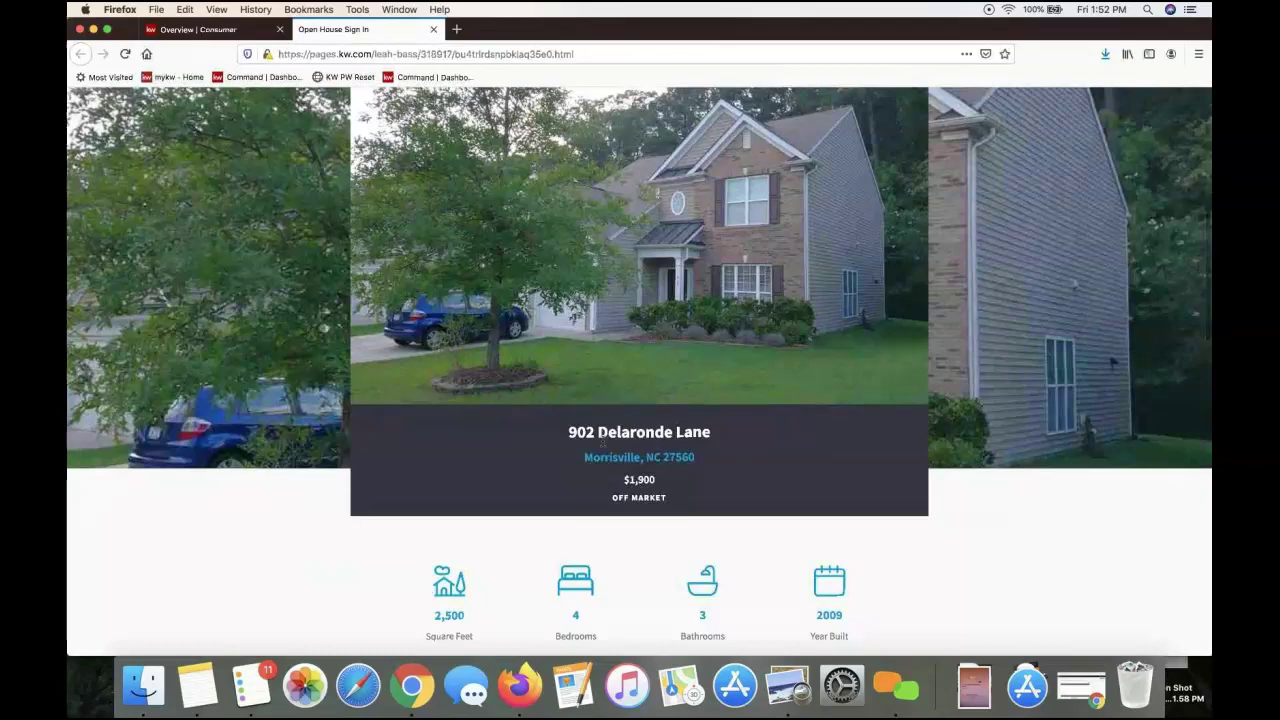
scroll(602, 442, "up", 6)
scroll(603, 445, "down", 4)
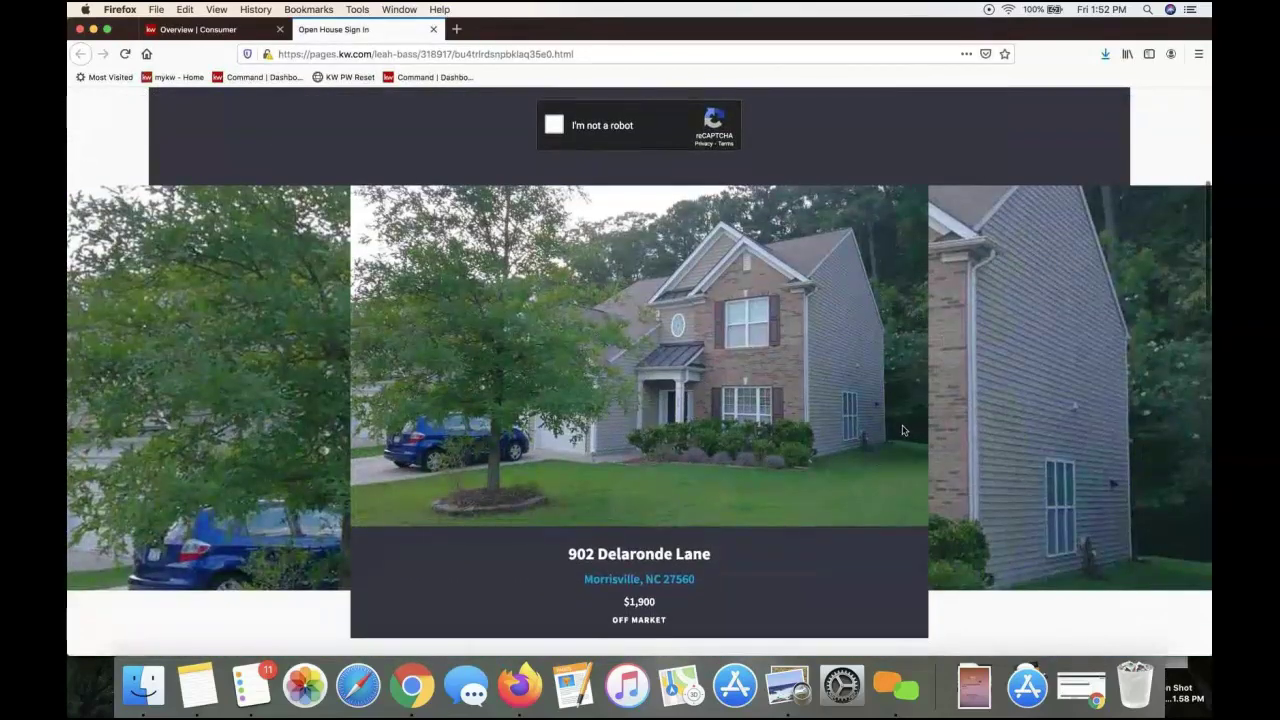
scroll(902, 430, "down", 15)
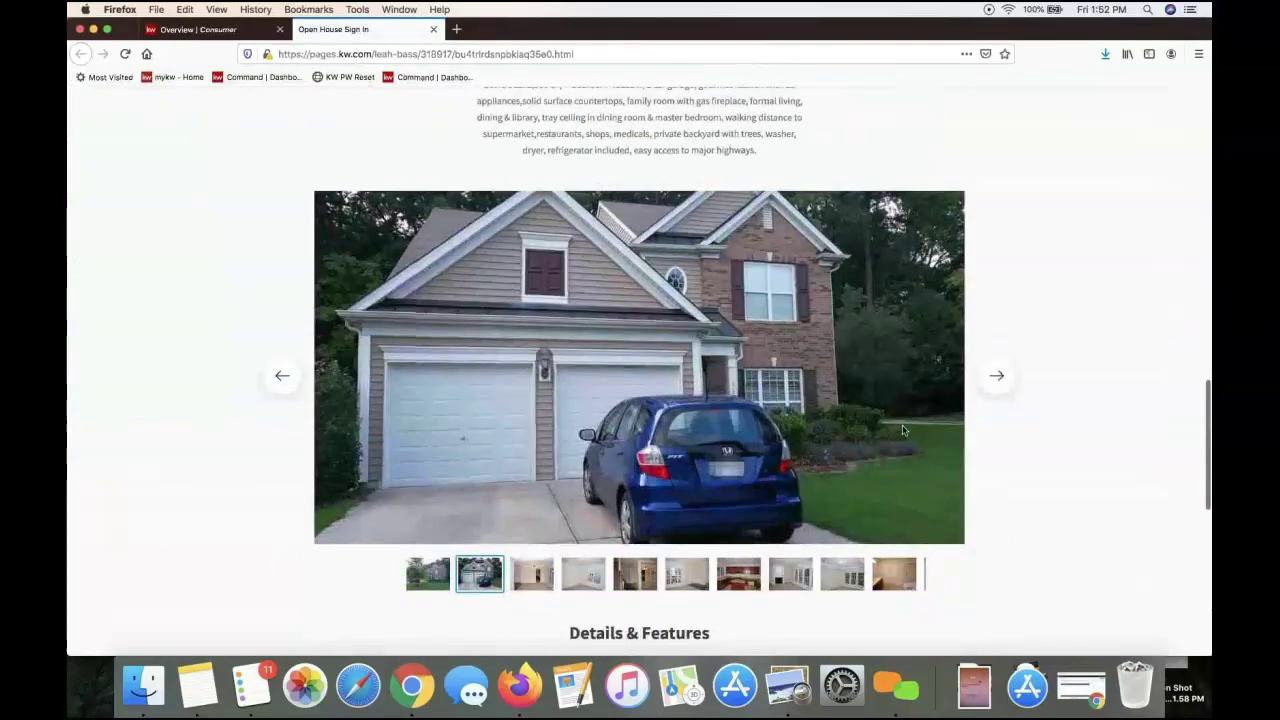
scroll(902, 430, "down", 4)
scroll(902, 430, "up", 4)
scroll(902, 430, "up", 15)
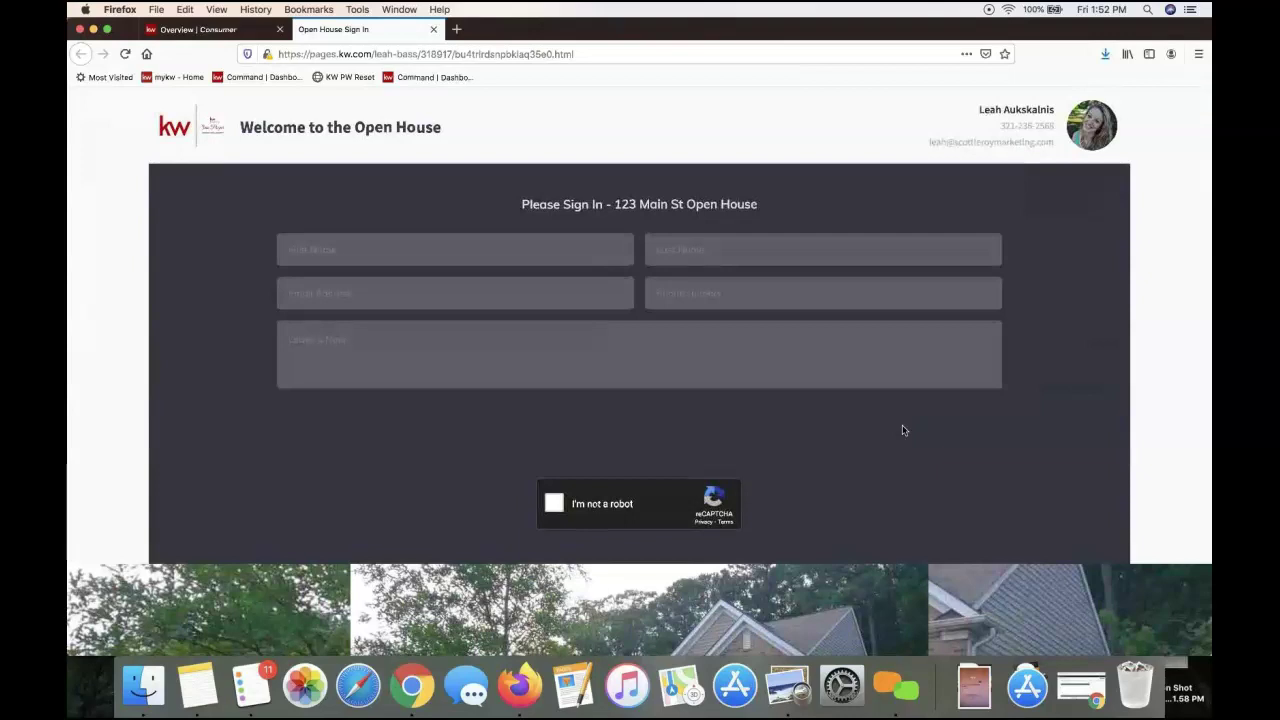
left_click(214, 36)
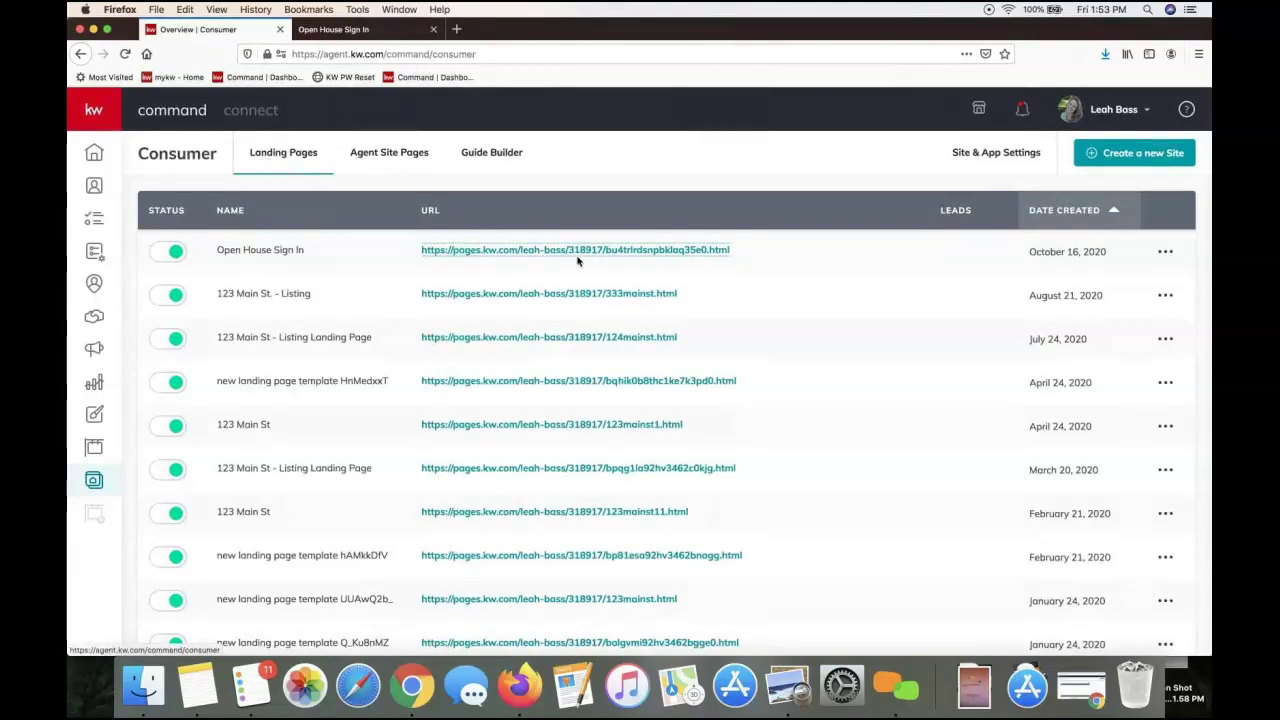
left_click(509, 253)
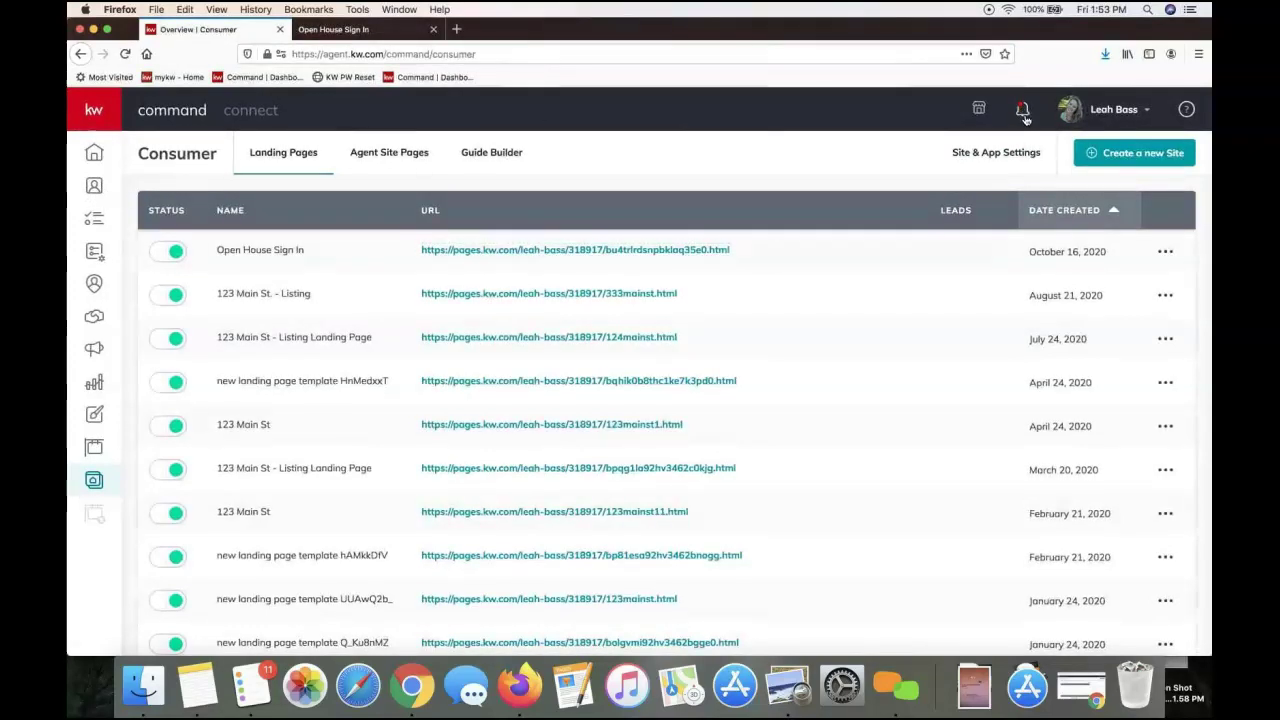
left_click(1023, 114)
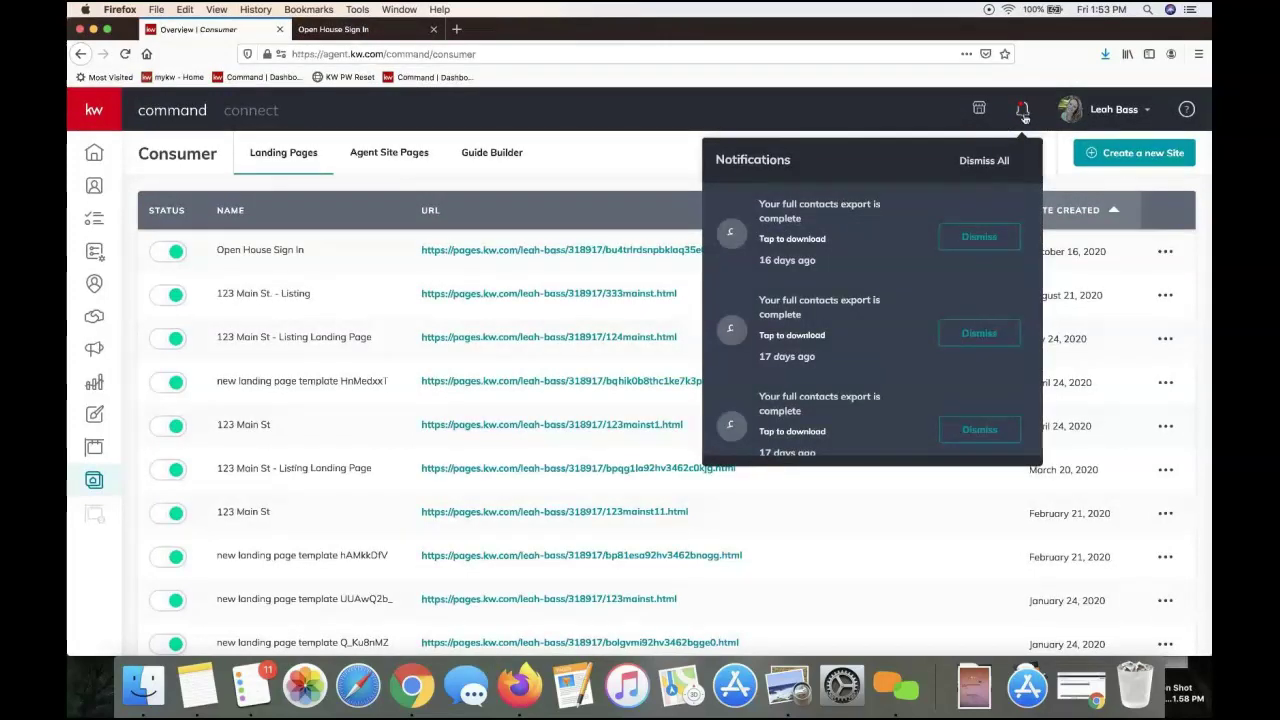
left_click(621, 175)
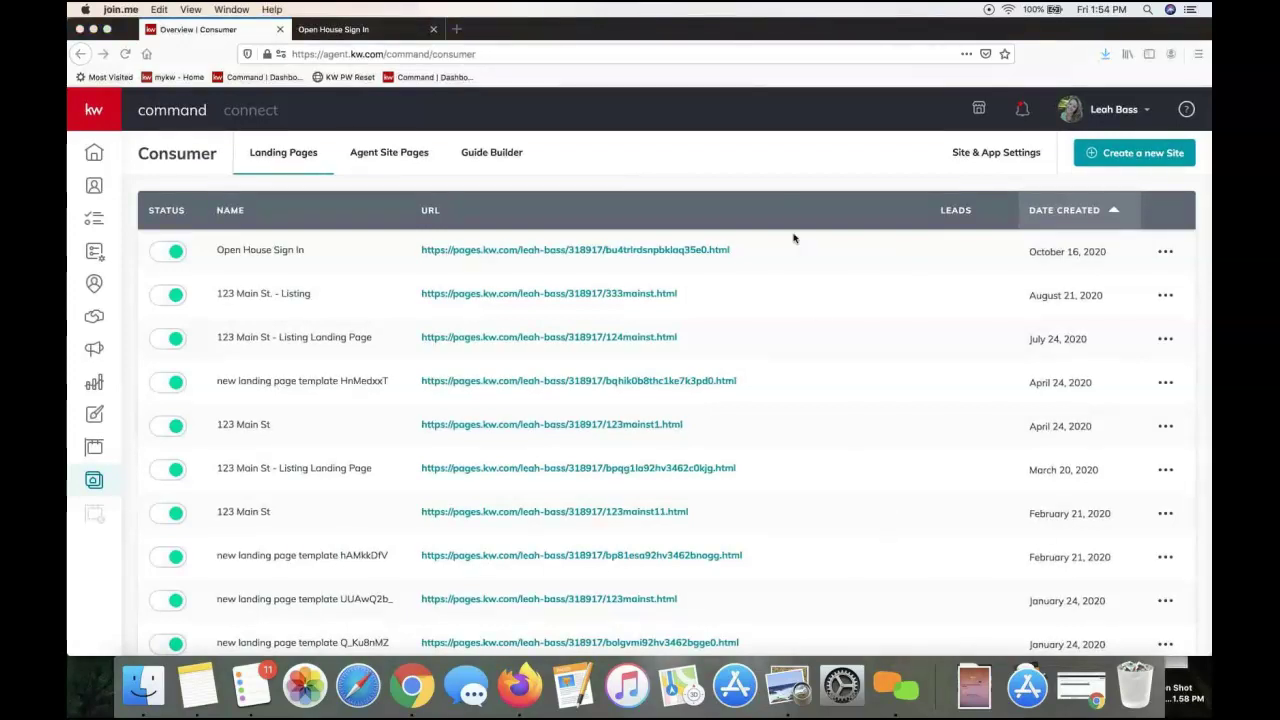
left_click(775, 164)
left_click(91, 483)
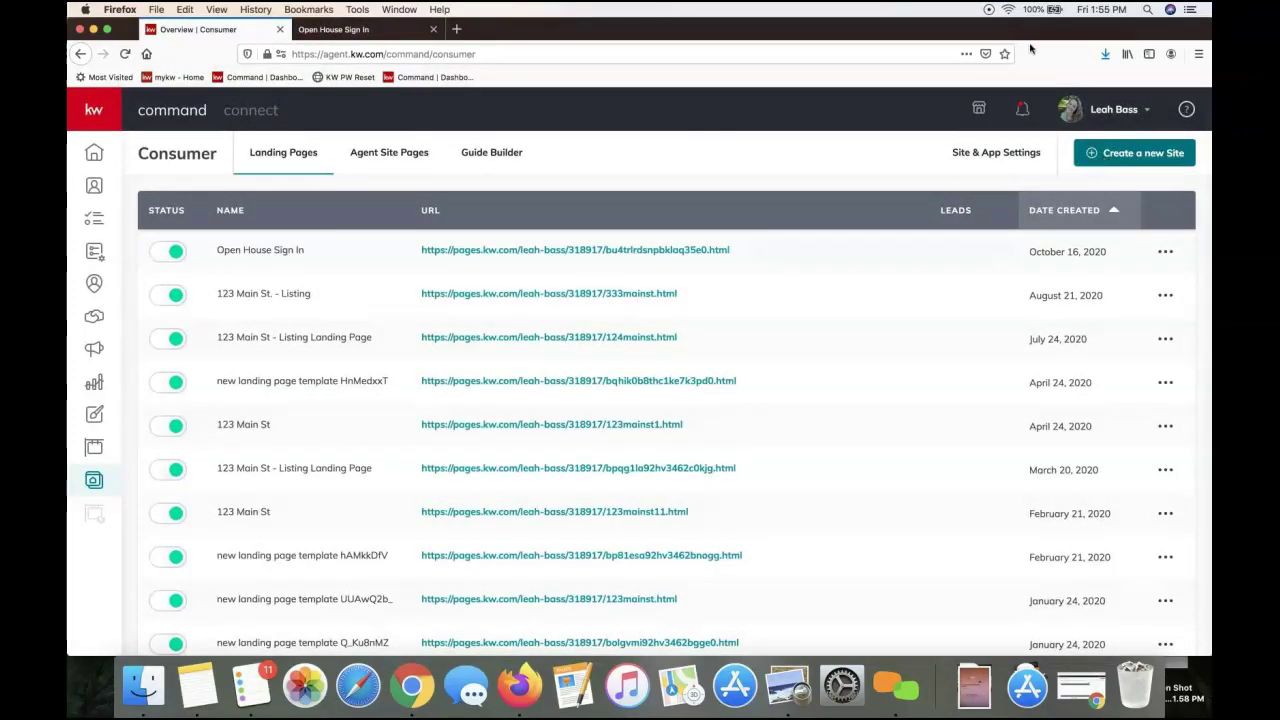
left_click_drag(961, 29, 932, 36)
Create a new site as a standalone page, opening a blank landing page template
left_click(1091, 166)
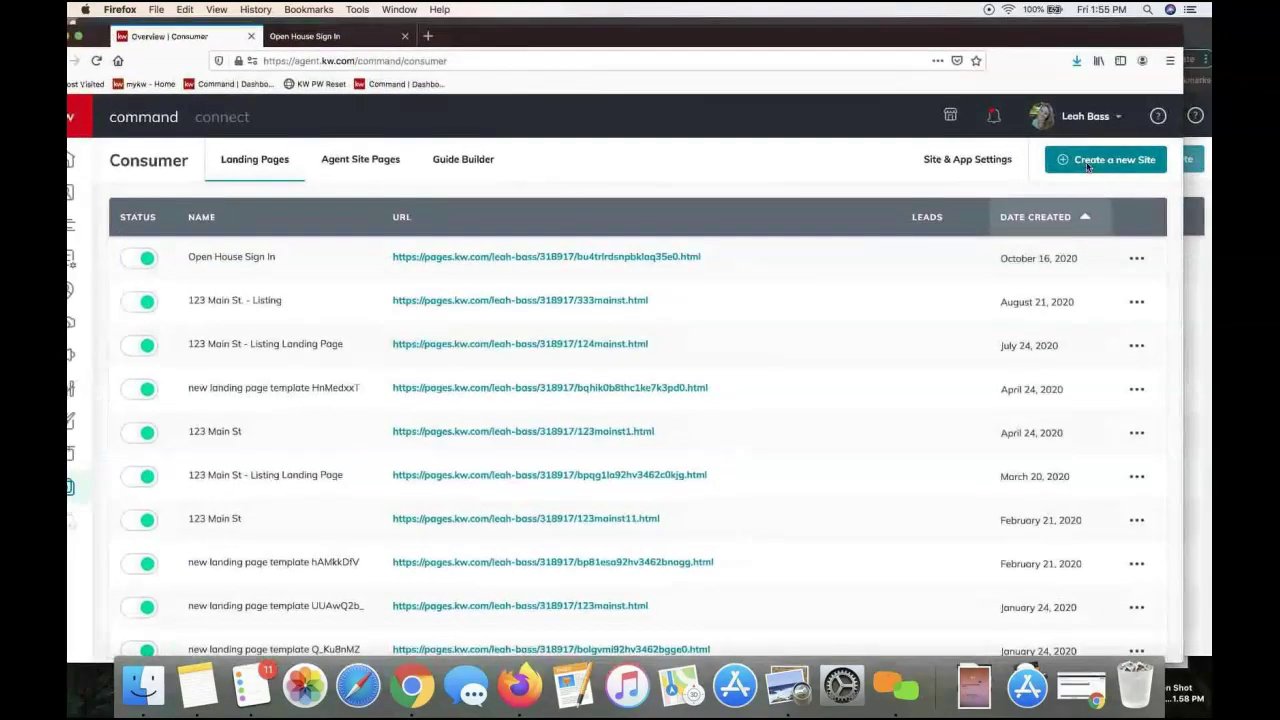
left_click(627, 434)
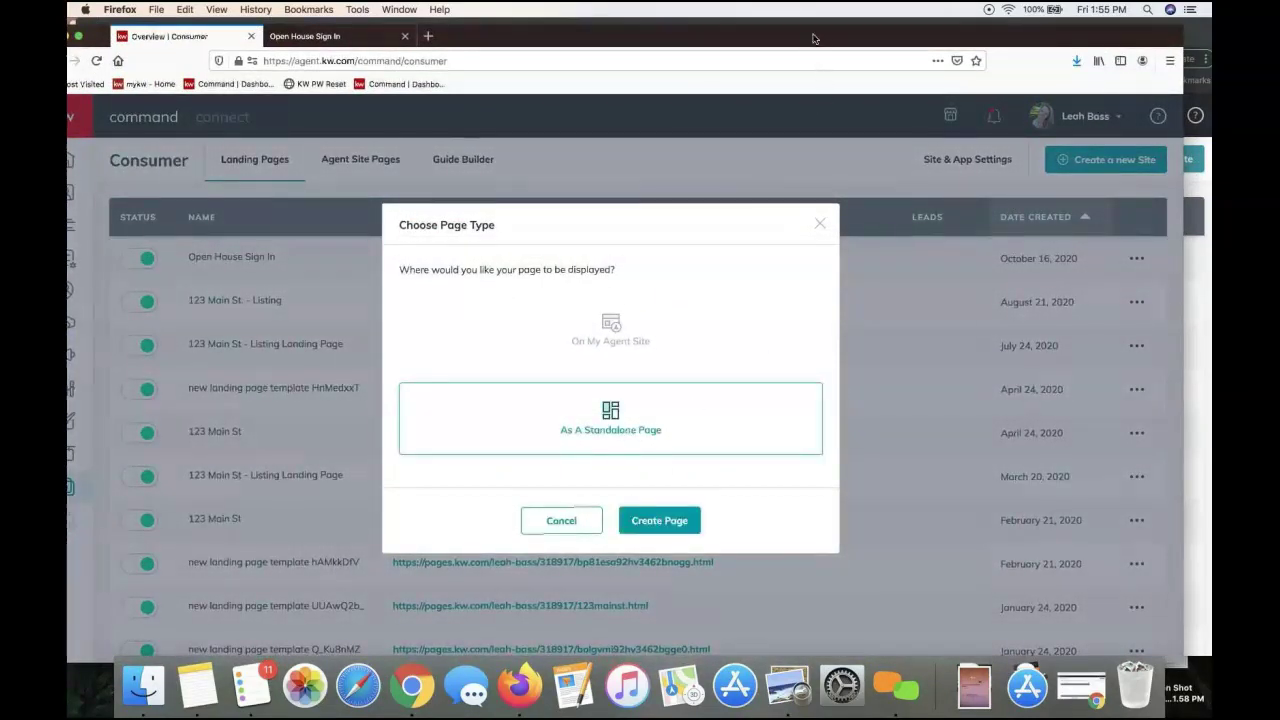
left_click(655, 522)
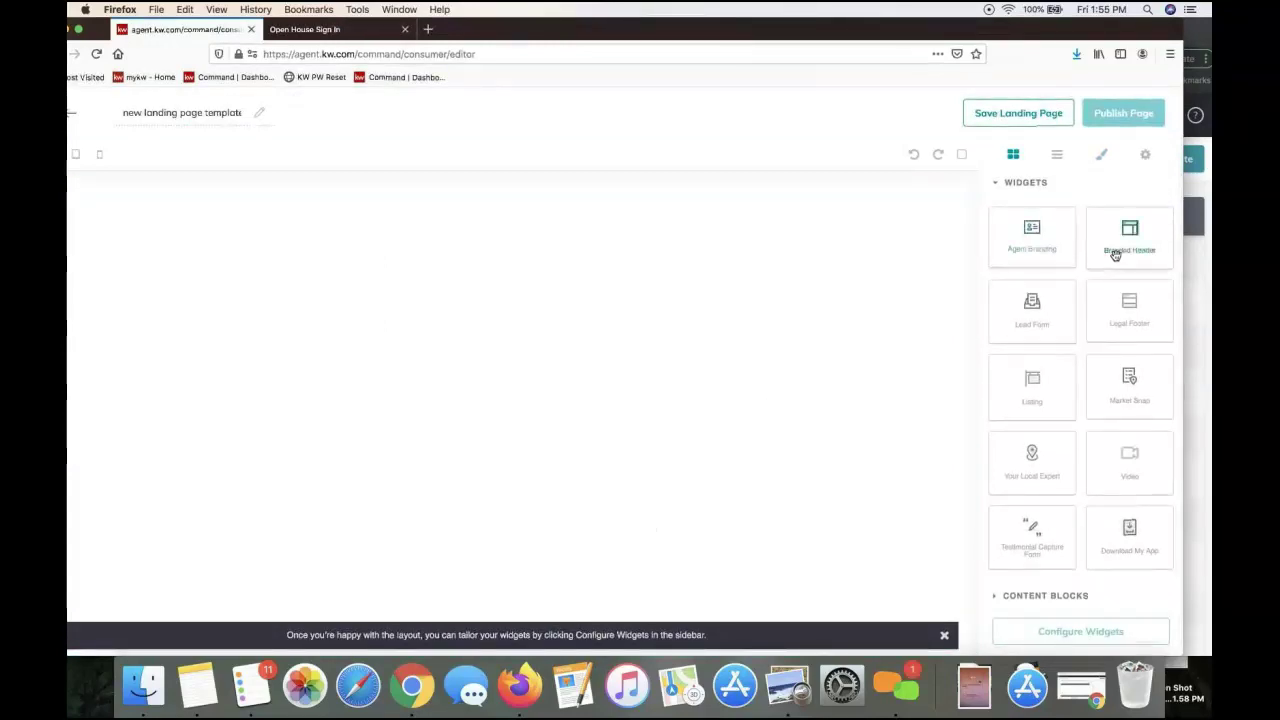
Place the Branded Header widget at the top of the blank page's canvas
left_click_drag(1113, 252, 937, 203)
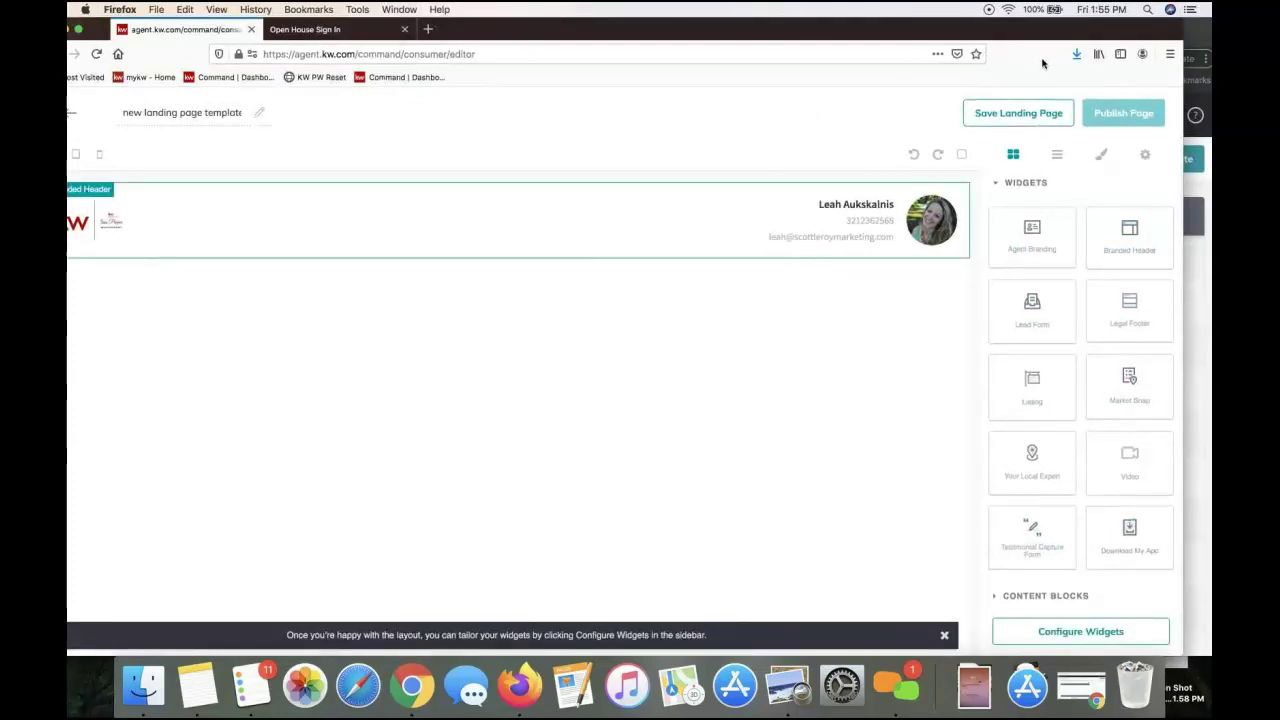
left_click_drag(1050, 62, 1011, 49)
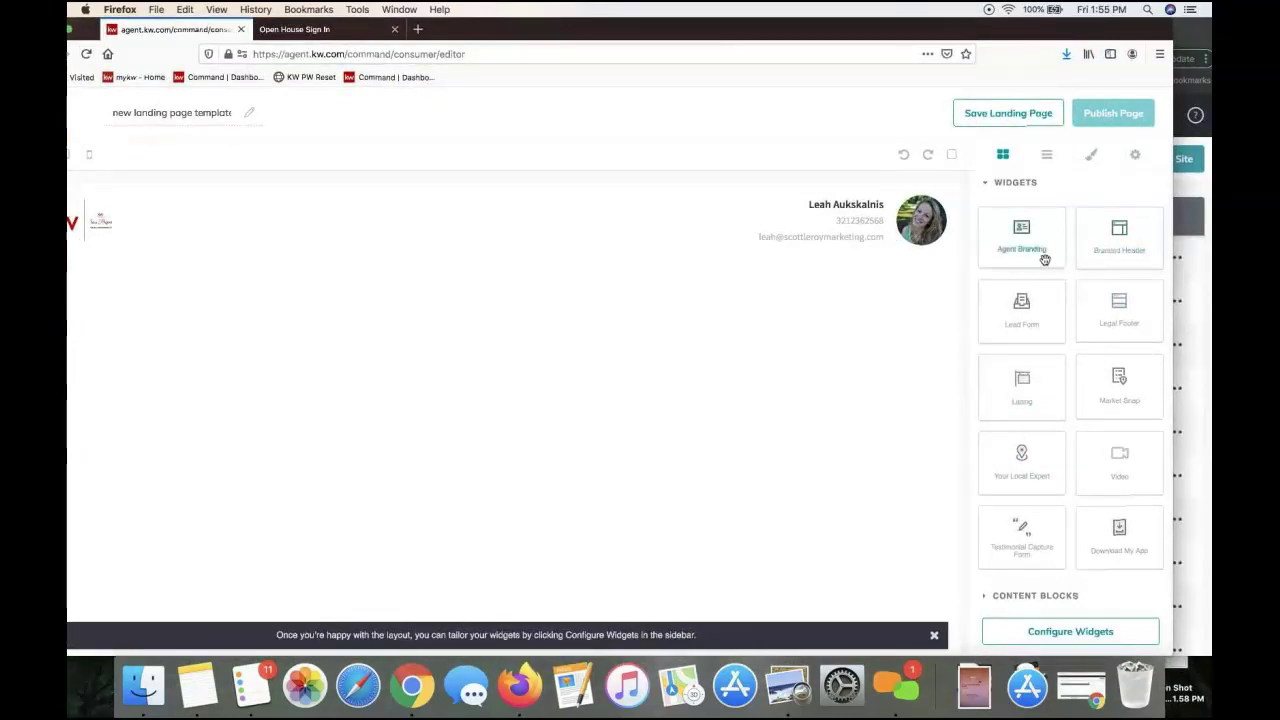
left_click_drag(1104, 250, 845, 240)
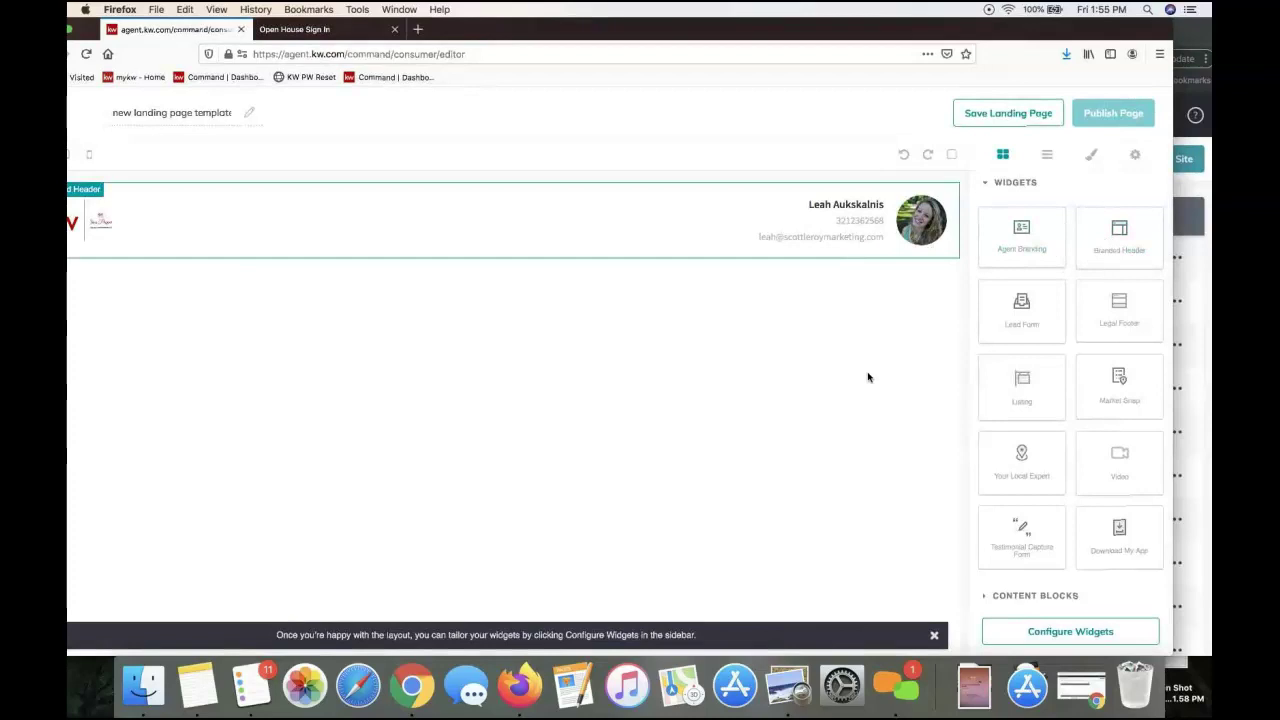
Add a Listing section below the branded header on the landing page
left_click_drag(1021, 390, 802, 357)
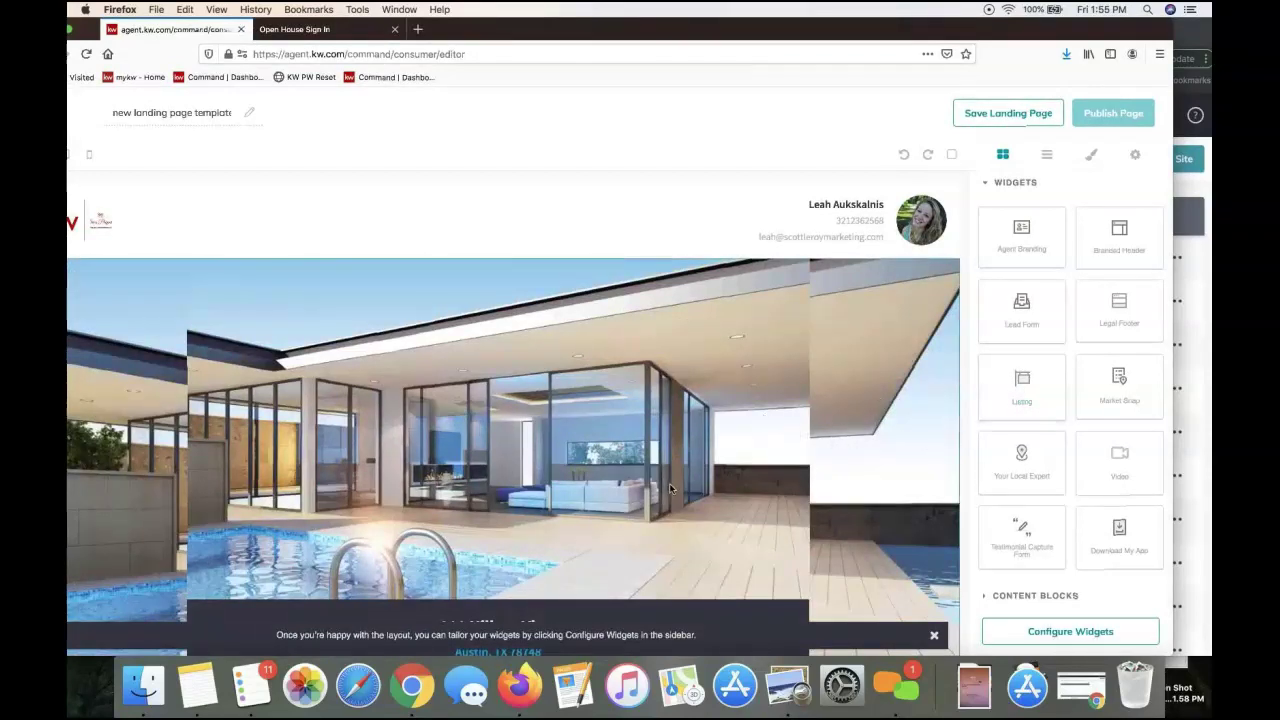
scroll(662, 422, "down", 3)
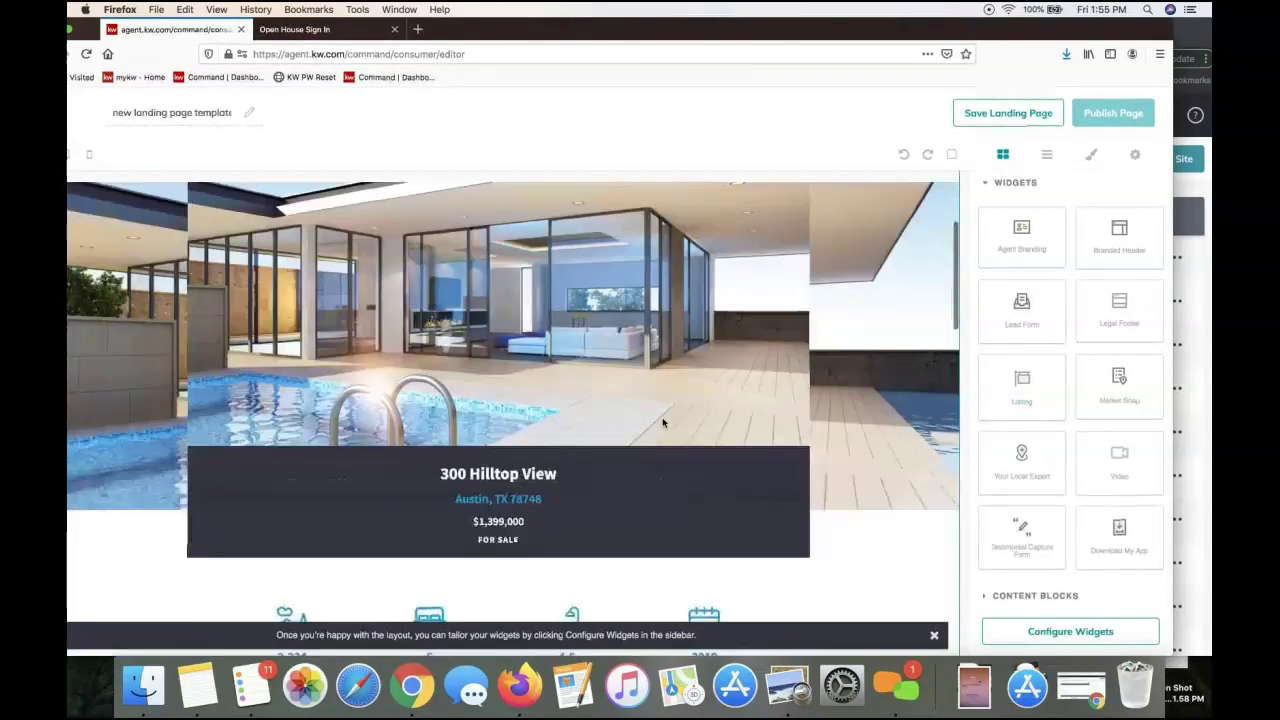
scroll(662, 422, "down", 5)
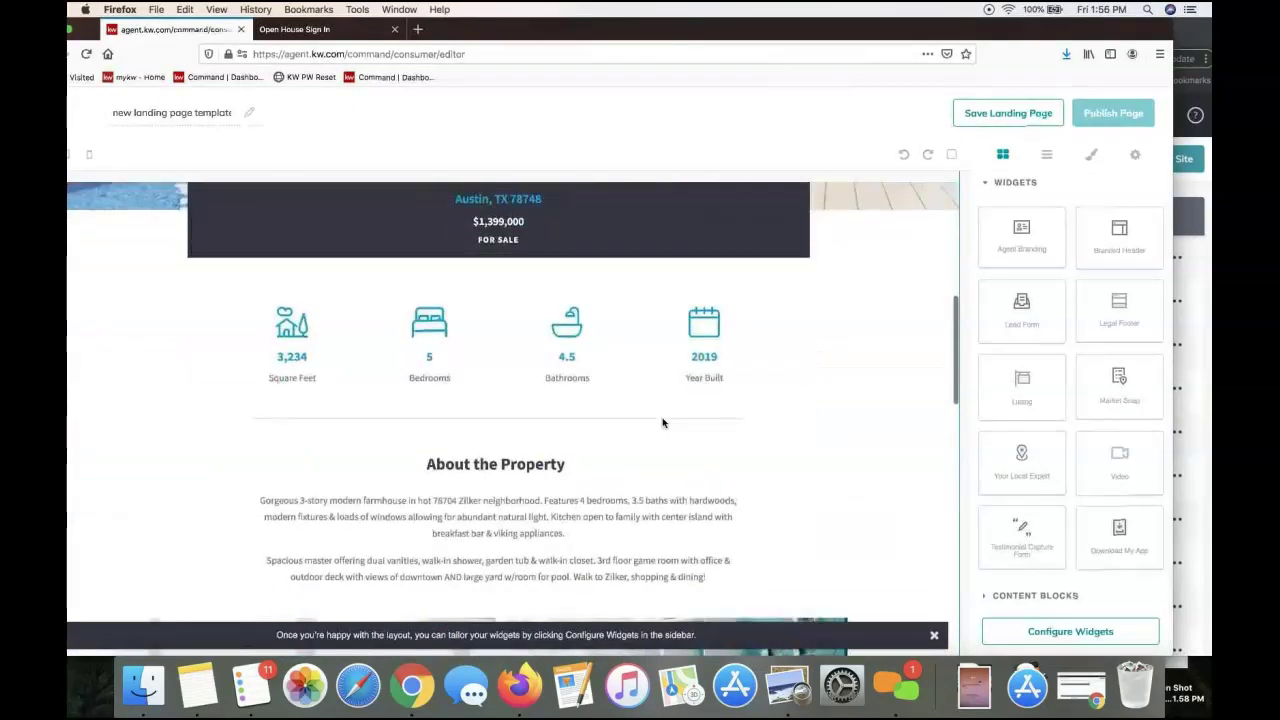
scroll(662, 422, "down", 10)
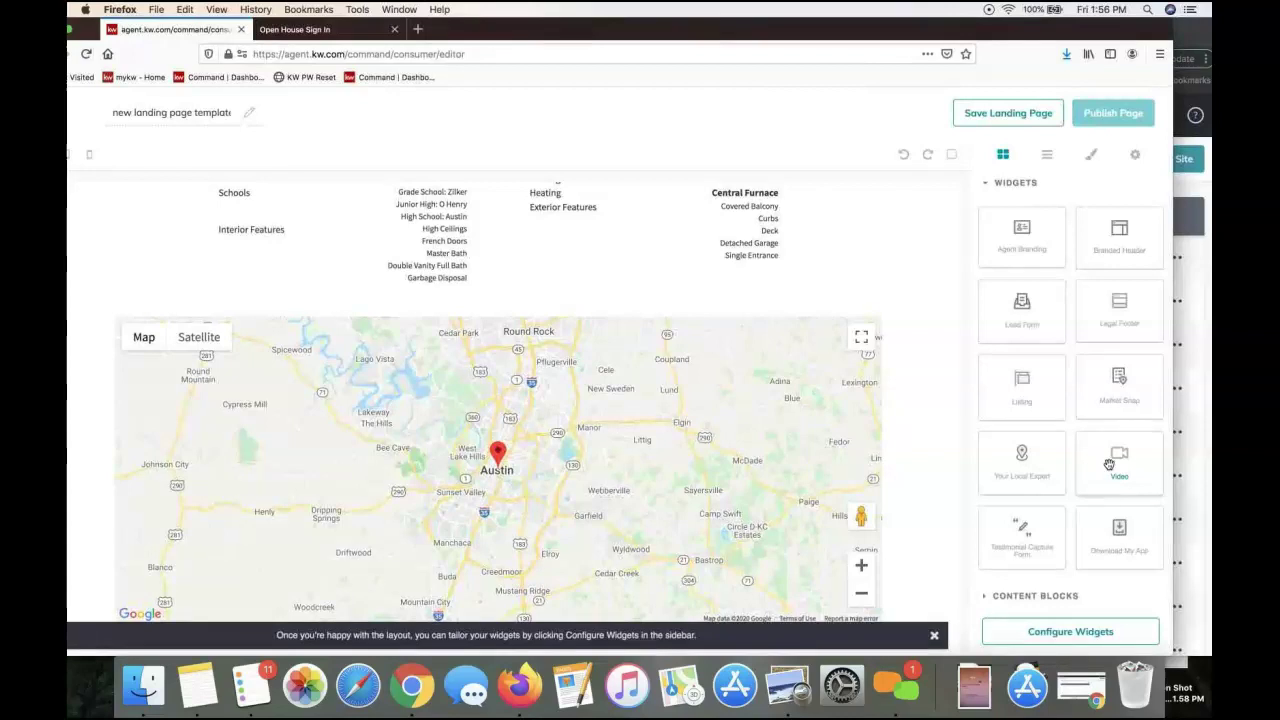
Add a Video section, then scroll down to the updated Your Local Expert profile
left_click_drag(1087, 466, 904, 541)
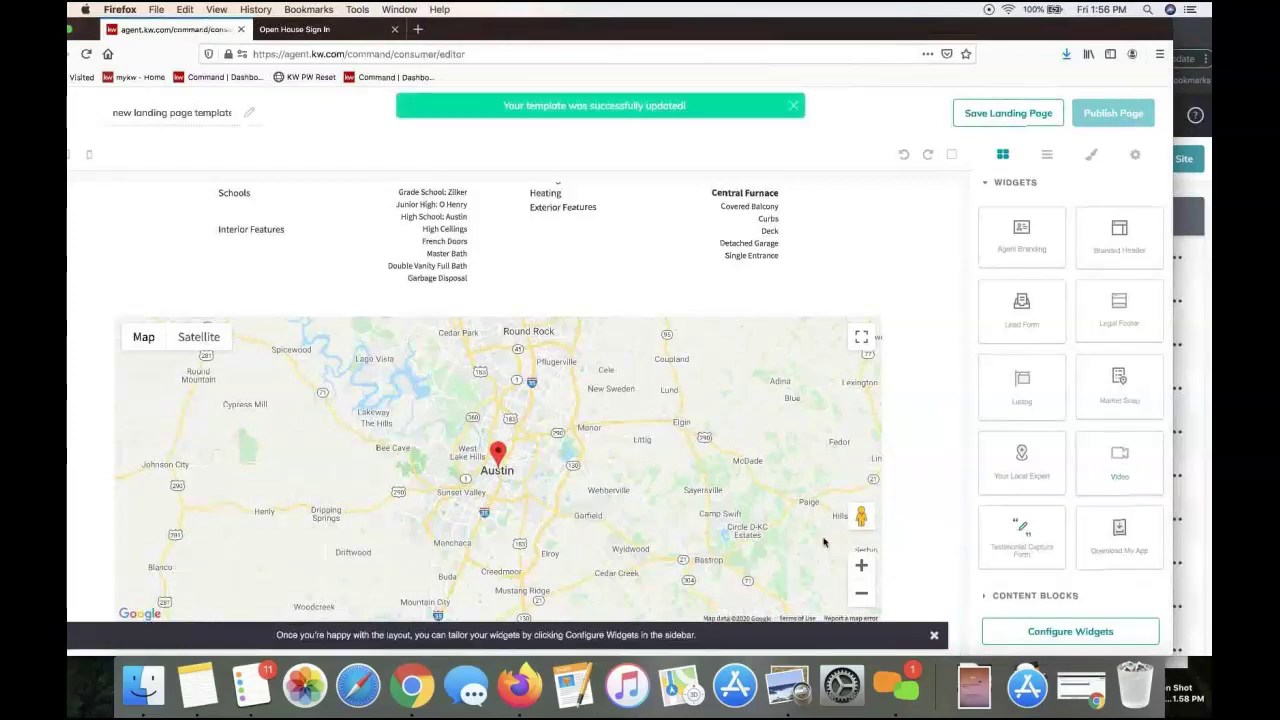
scroll(803, 543, "down", 5)
scroll(803, 543, "down", 3)
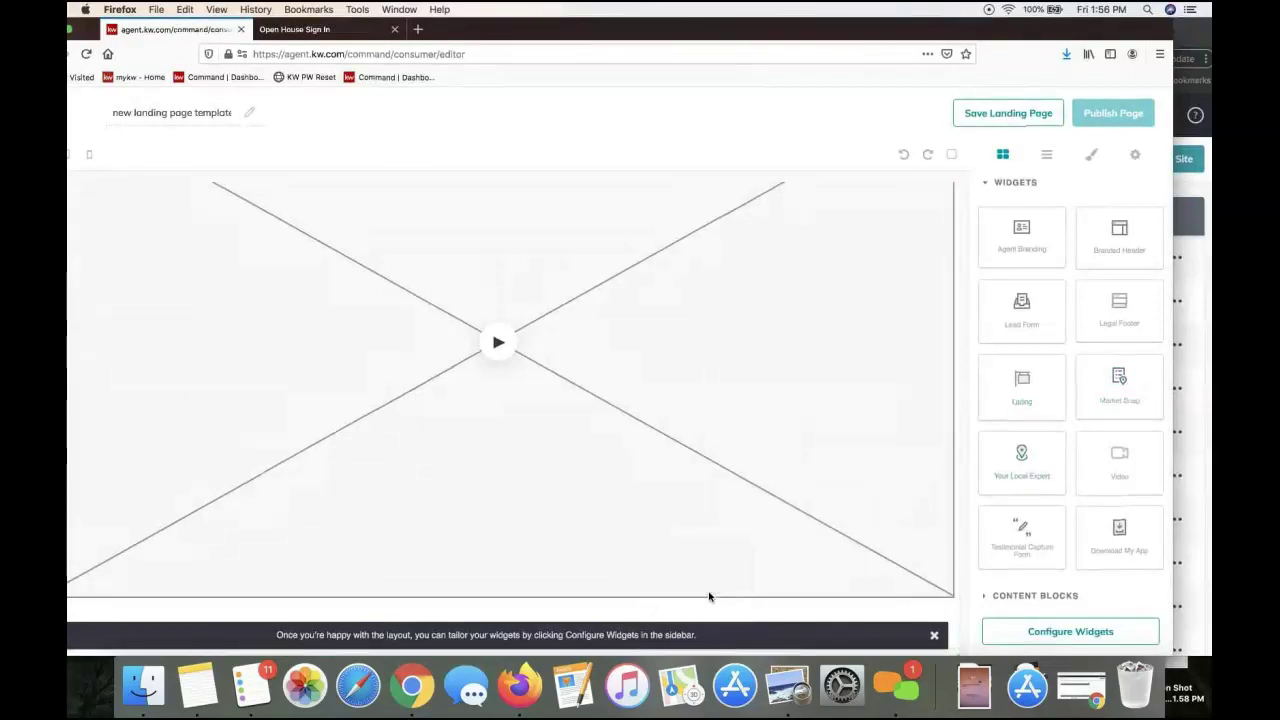
scroll(770, 518, "down", 5)
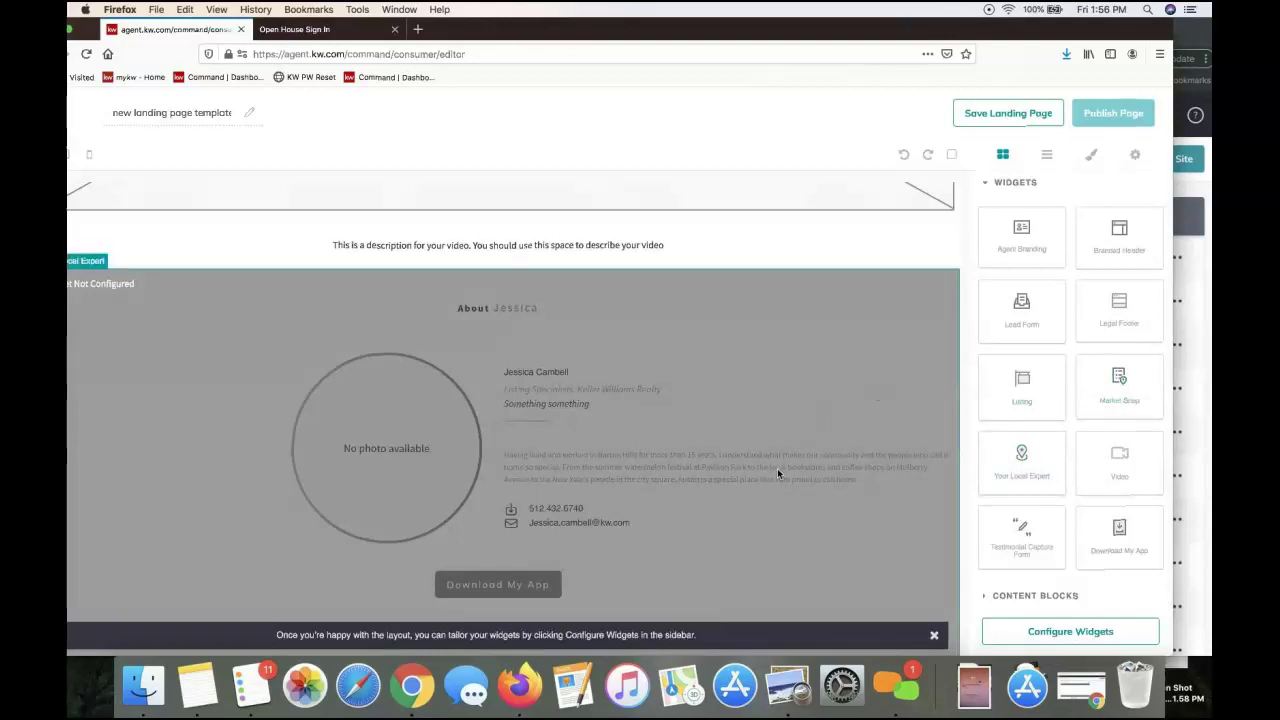
scroll(785, 472, "down", 1)
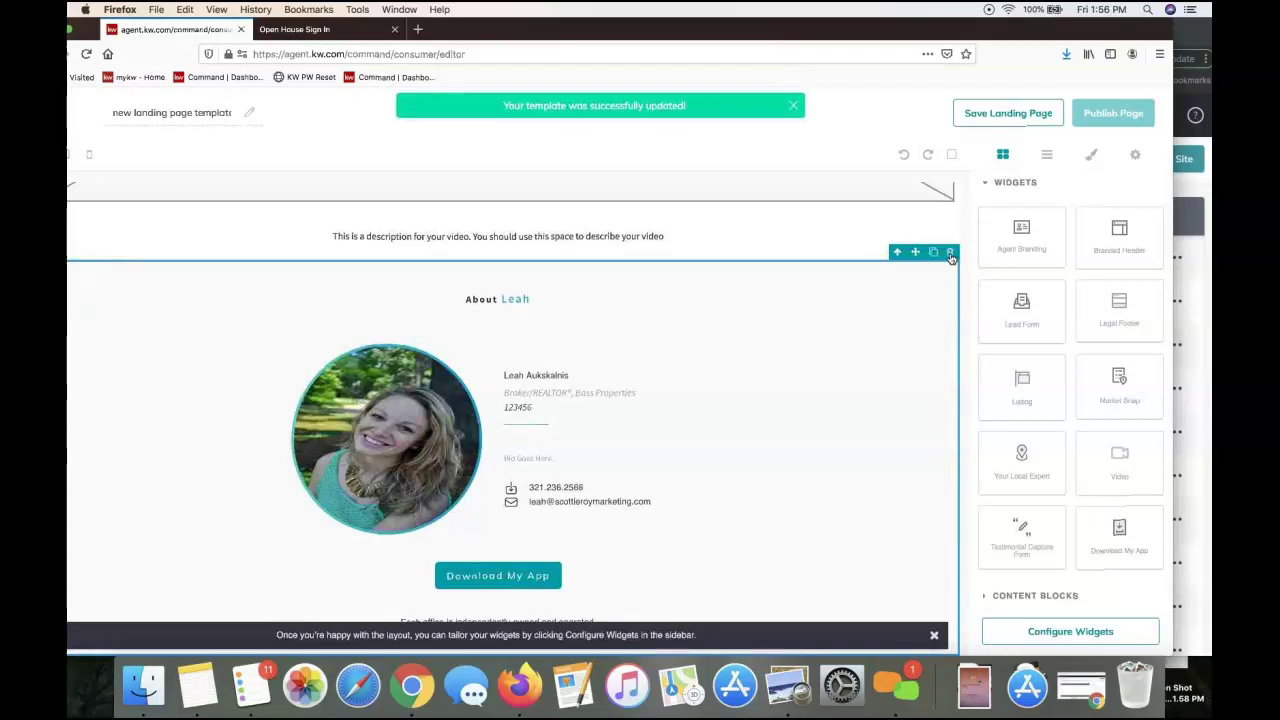
left_click(1013, 600)
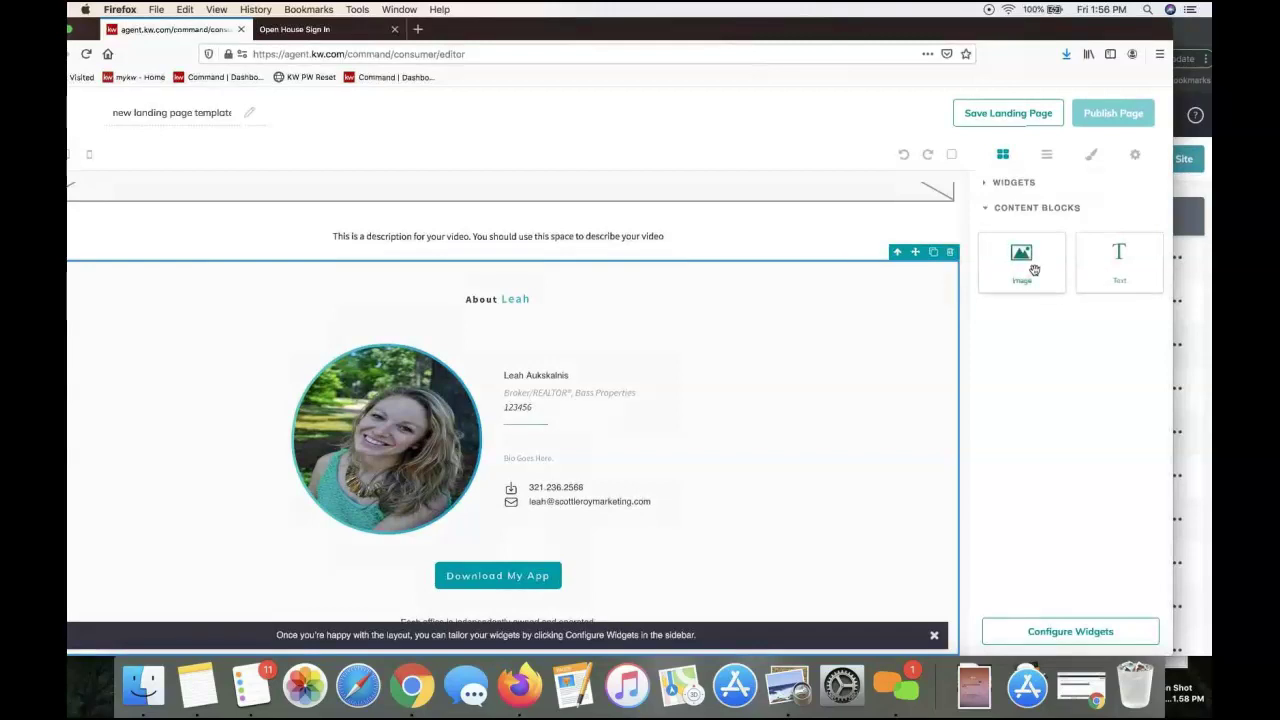
left_click(1000, 183)
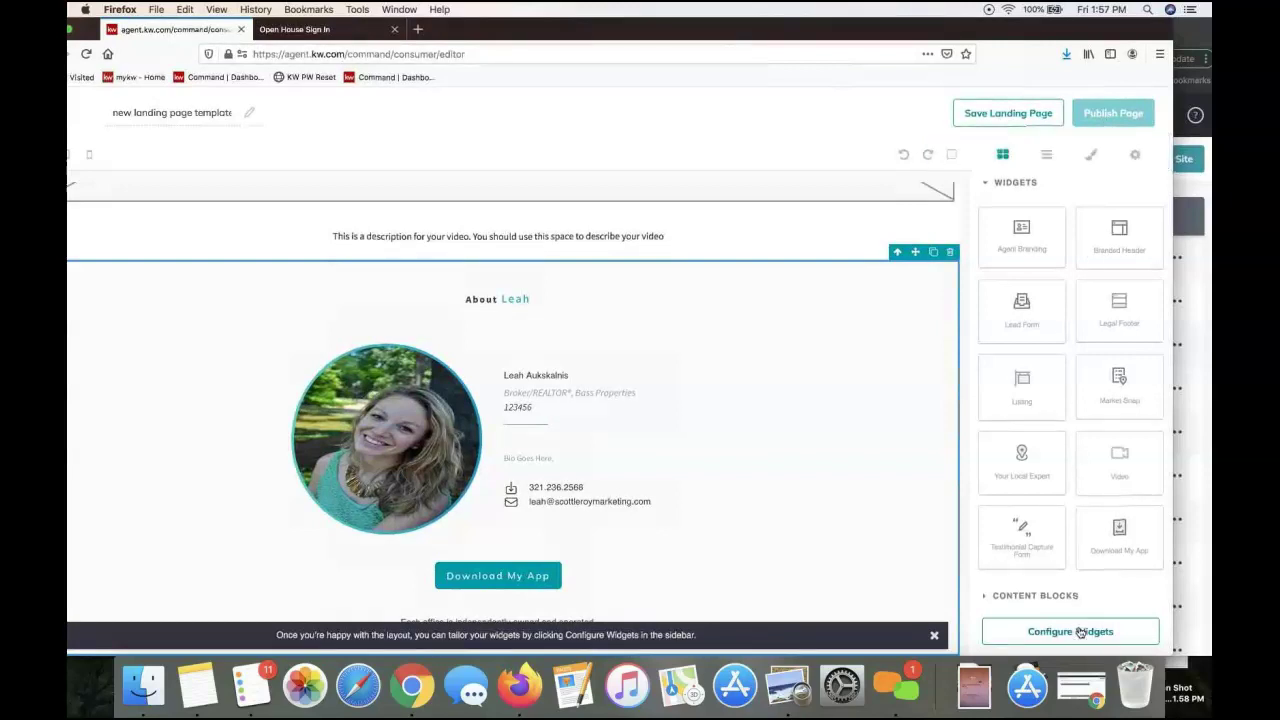
left_click_drag(1012, 32, 1039, 34)
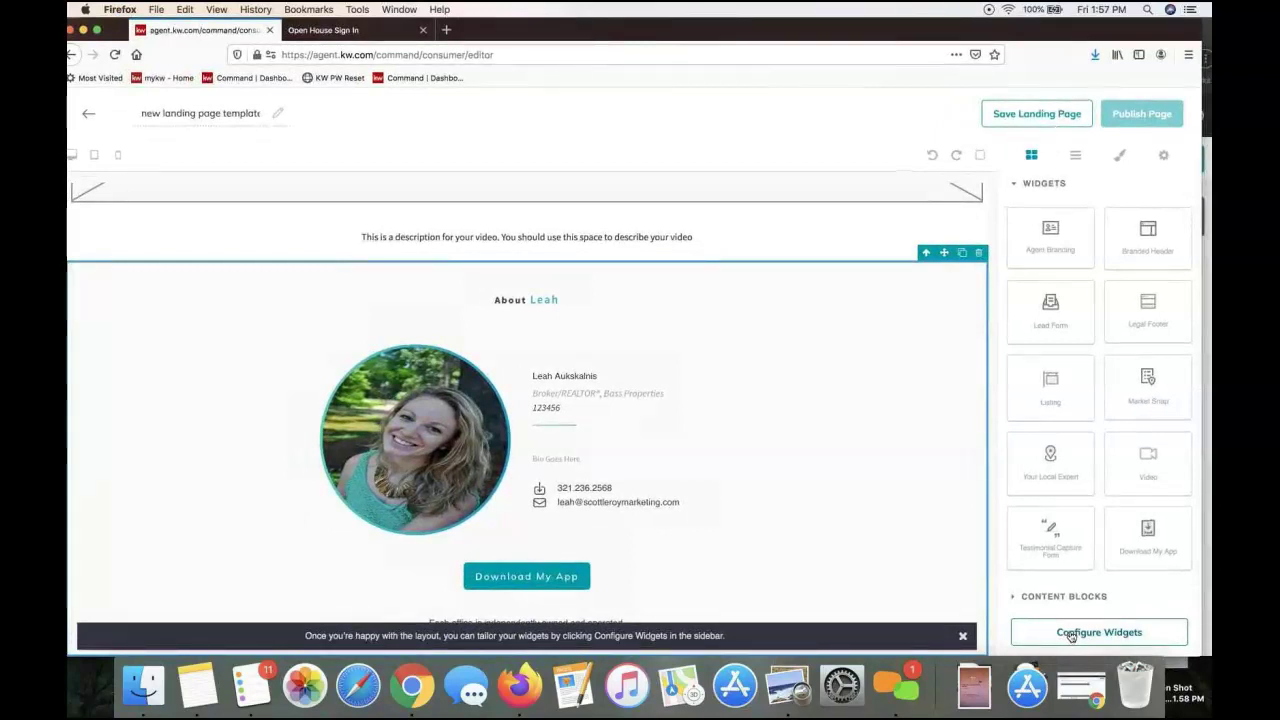
left_click(1071, 634)
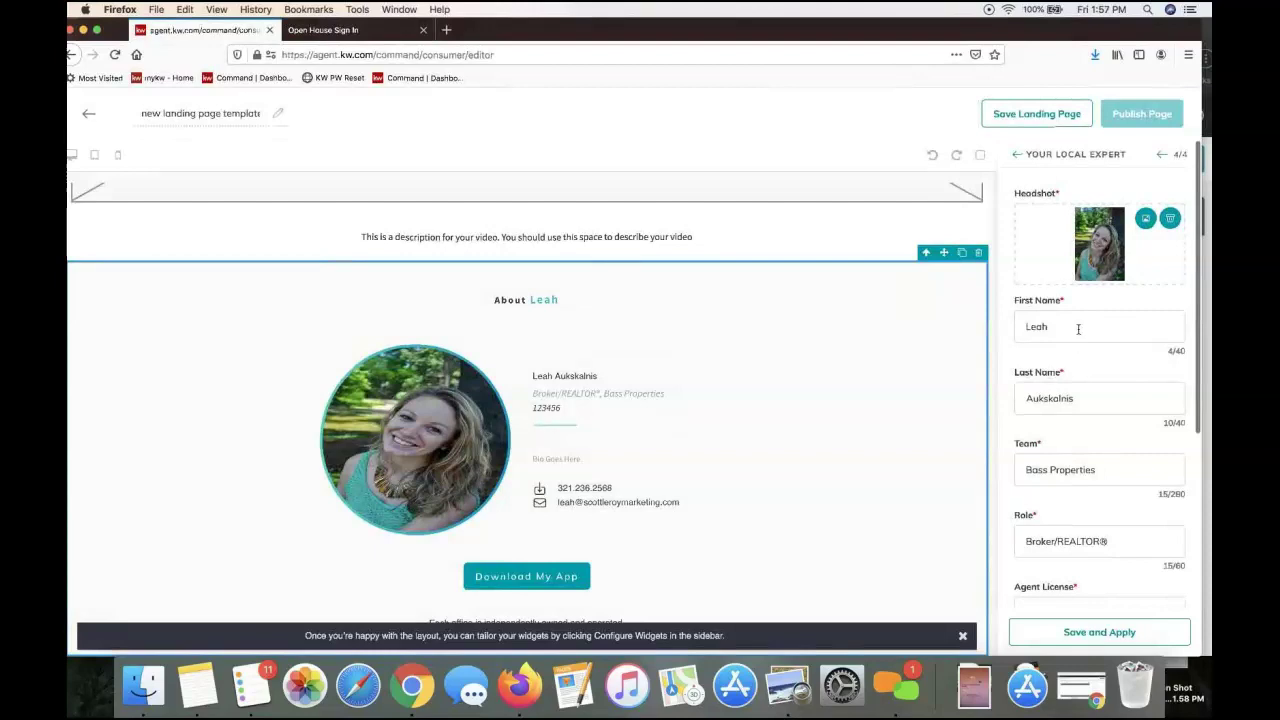
scroll(1078, 328, "down", 5)
left_click(1070, 640)
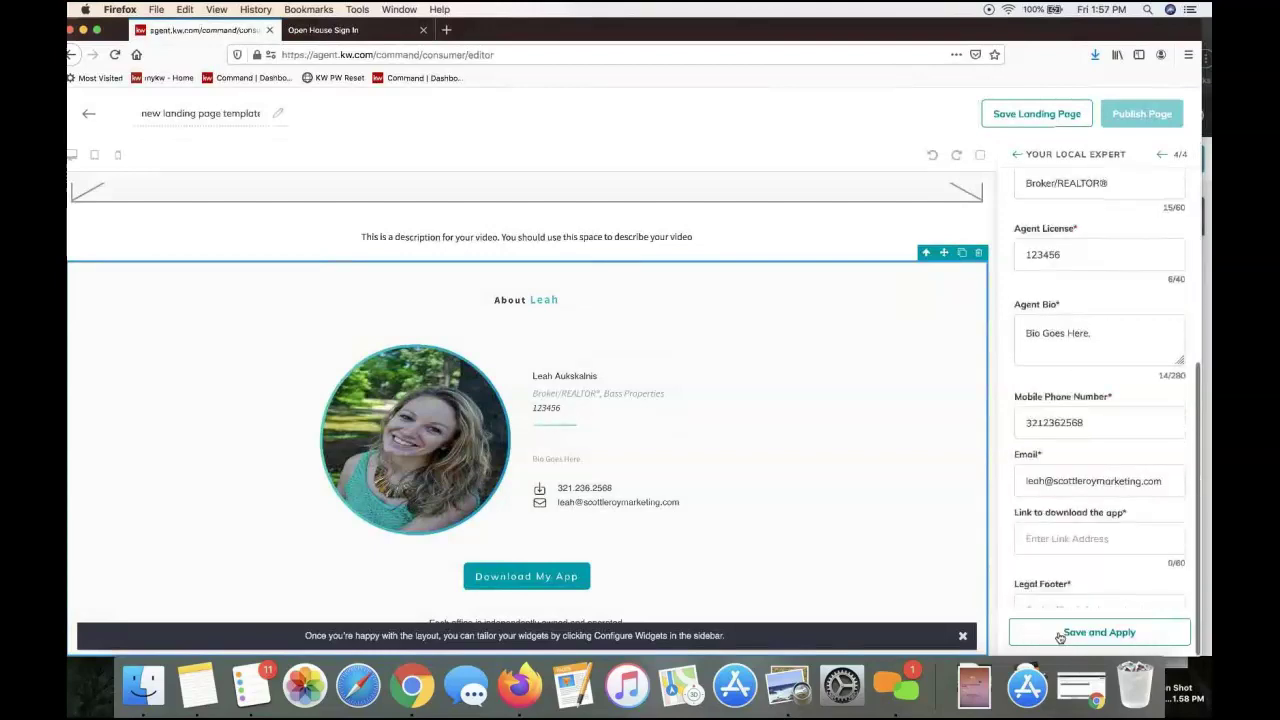
left_click(1065, 539)
type("http:")
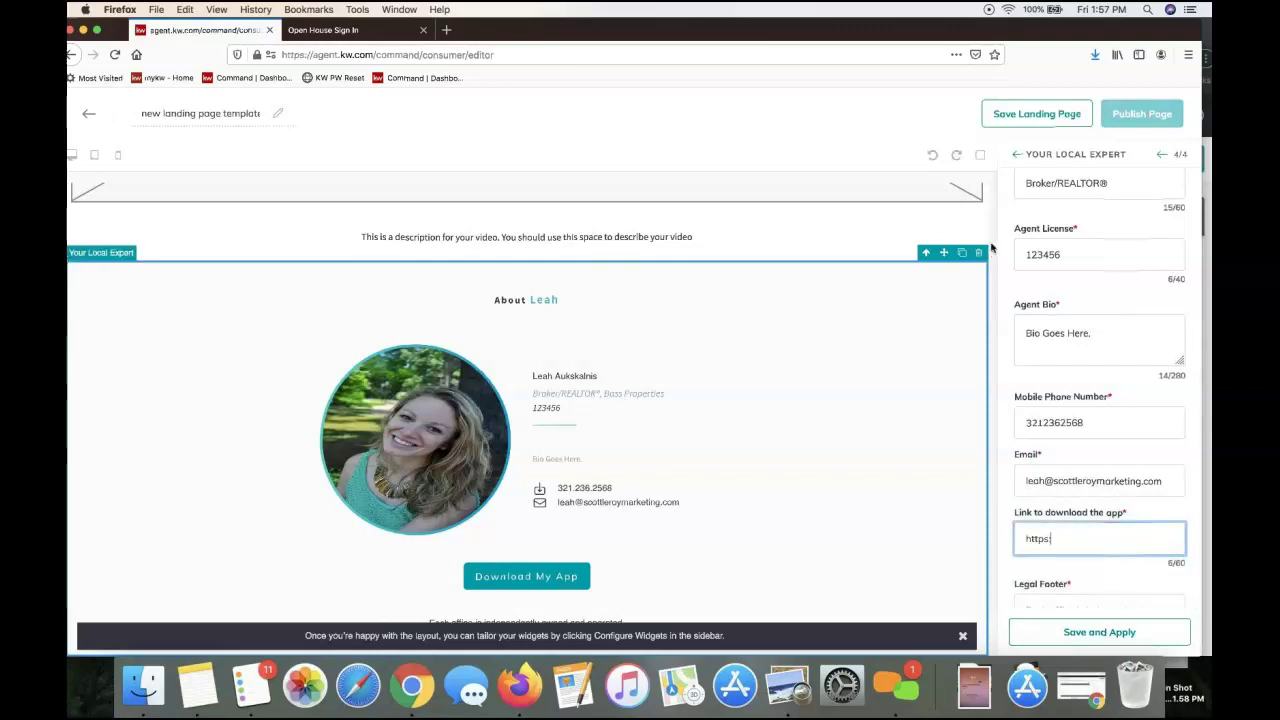
scroll(885, 463, "up", 5)
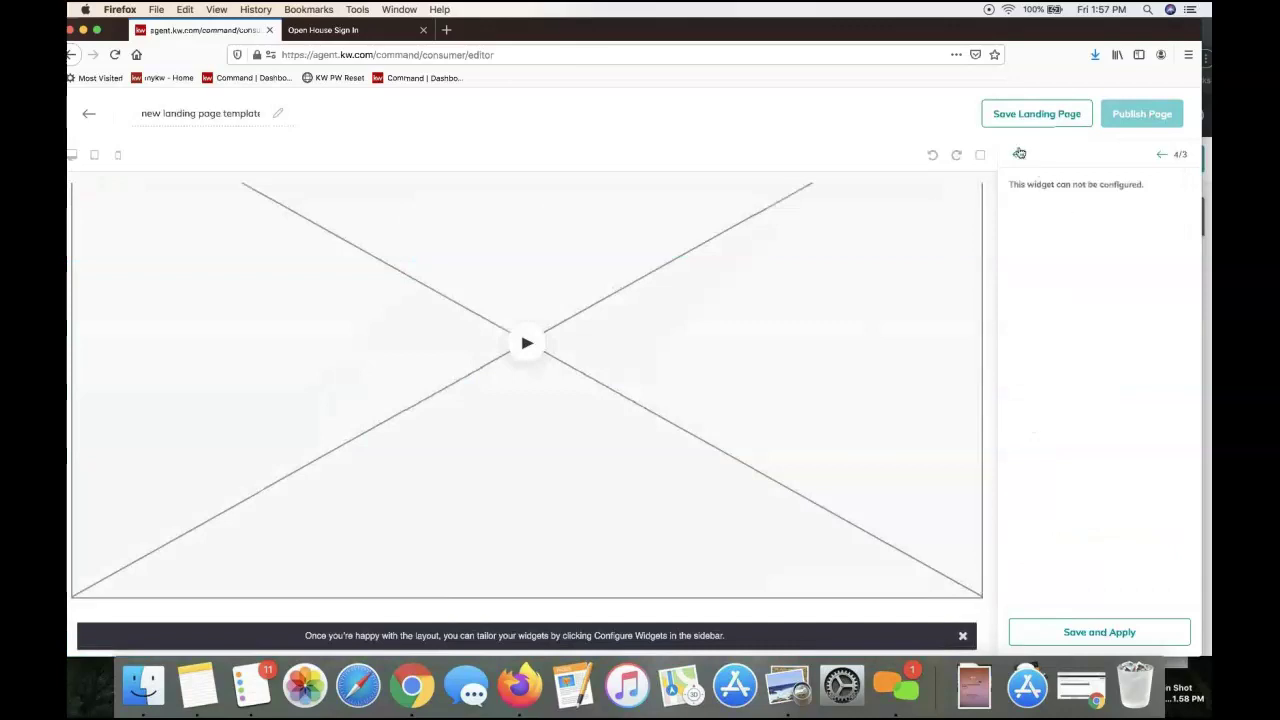
left_click(1017, 153)
left_click(1097, 634)
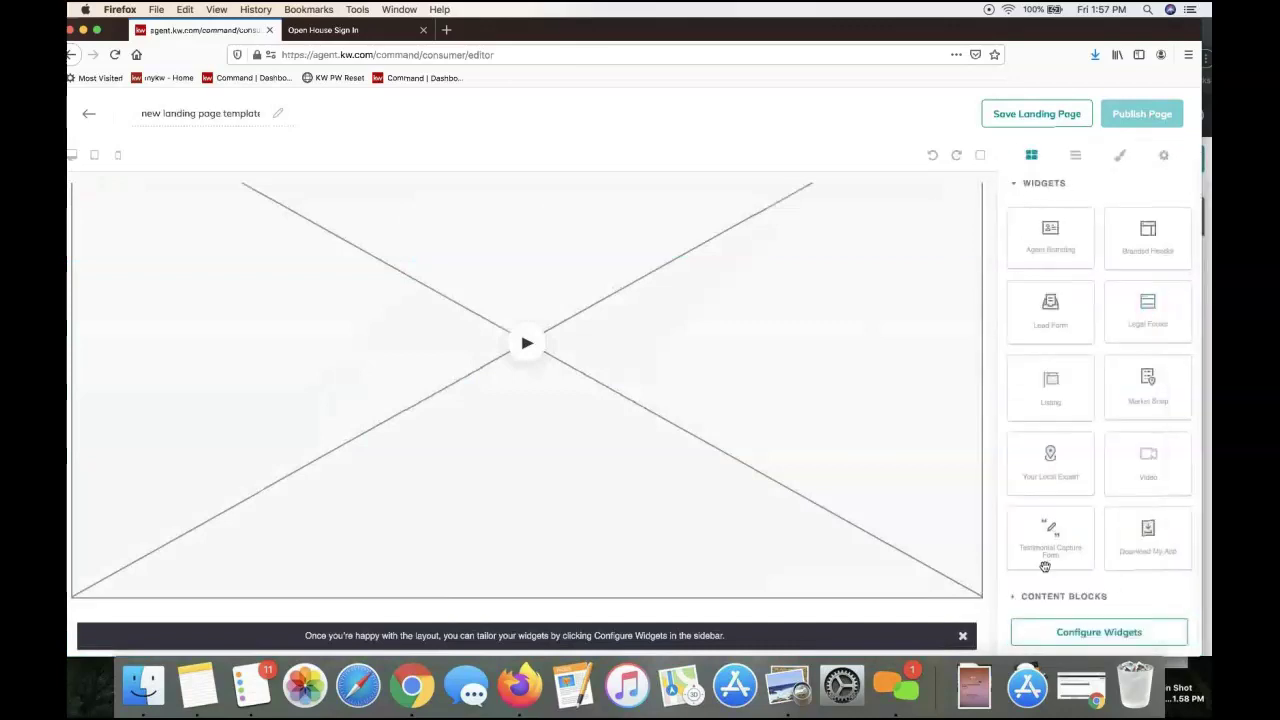
Set the Branded Header text to 'Proudly Presenting 123 Main Ss' and save it
left_click(1063, 634)
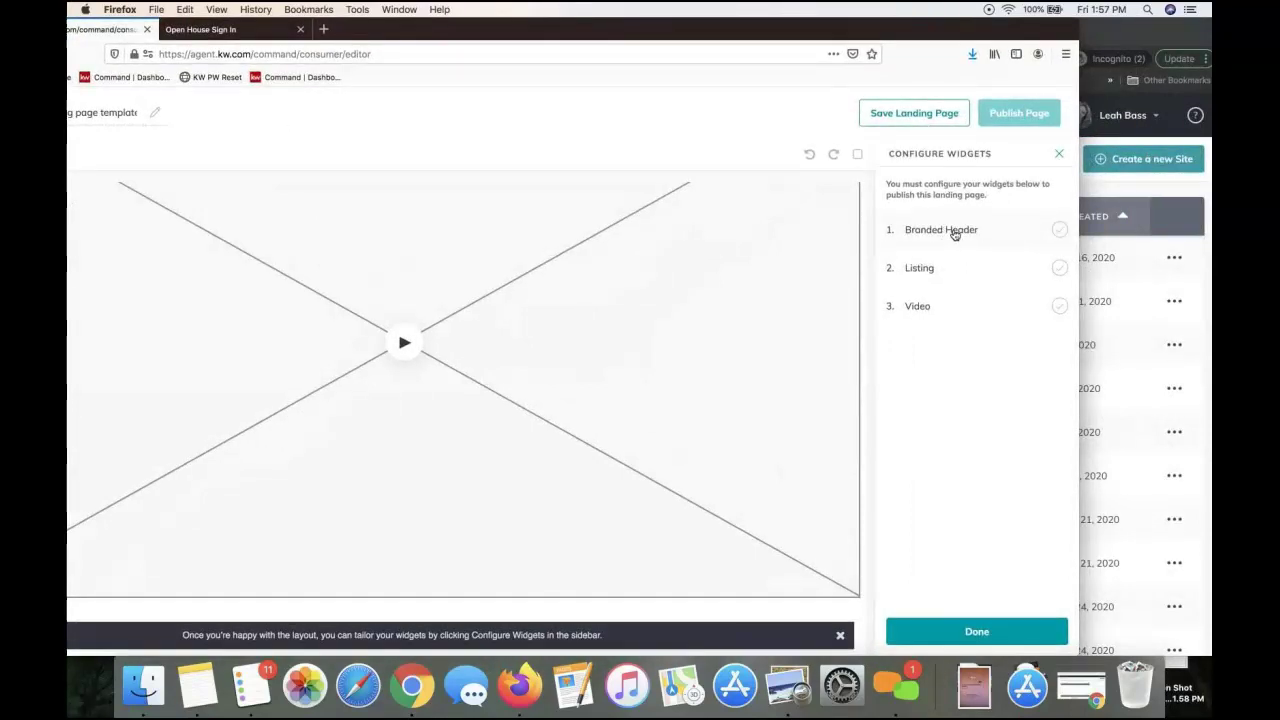
left_click(1036, 236)
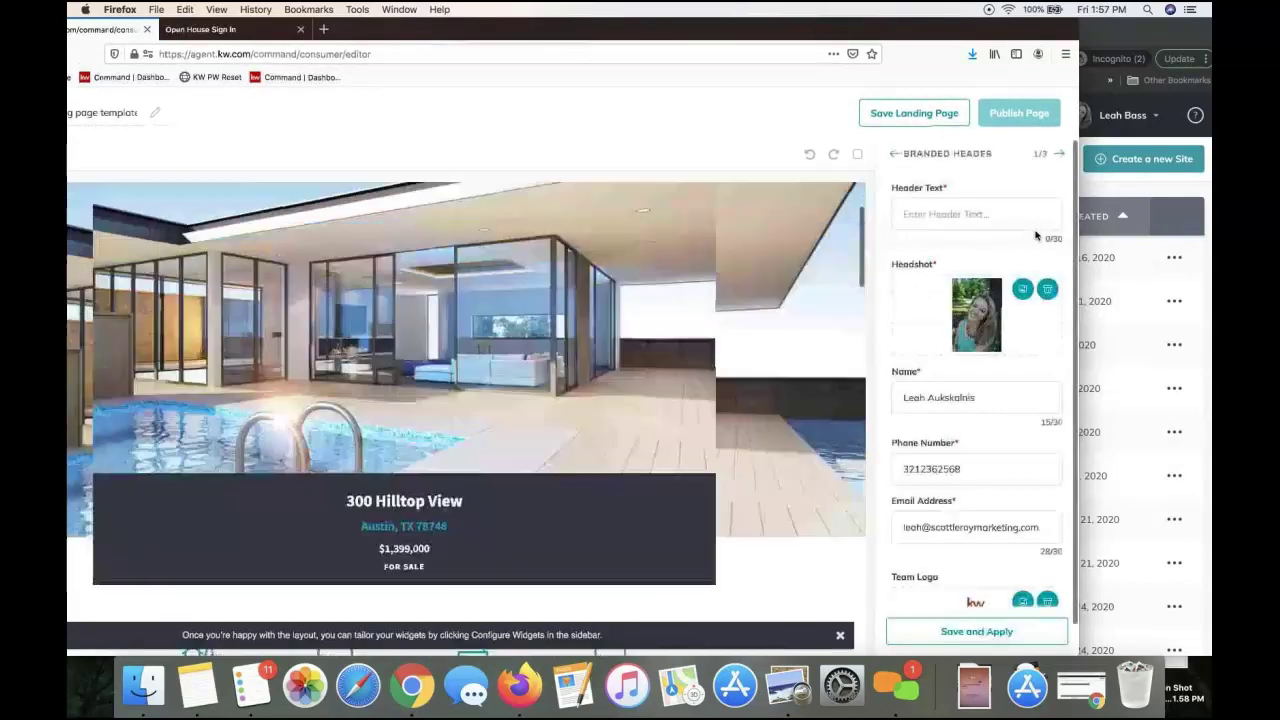
left_click(957, 218)
type("W")
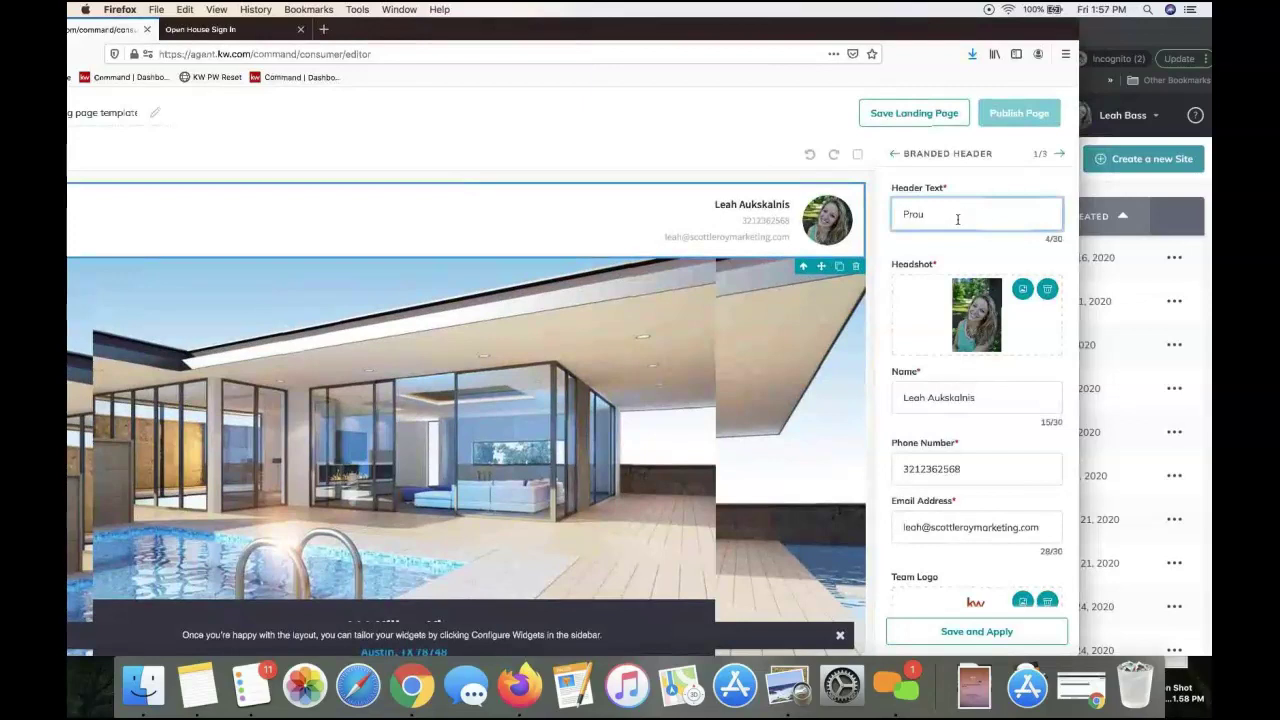
type("roudly Presenting 123 Main St")
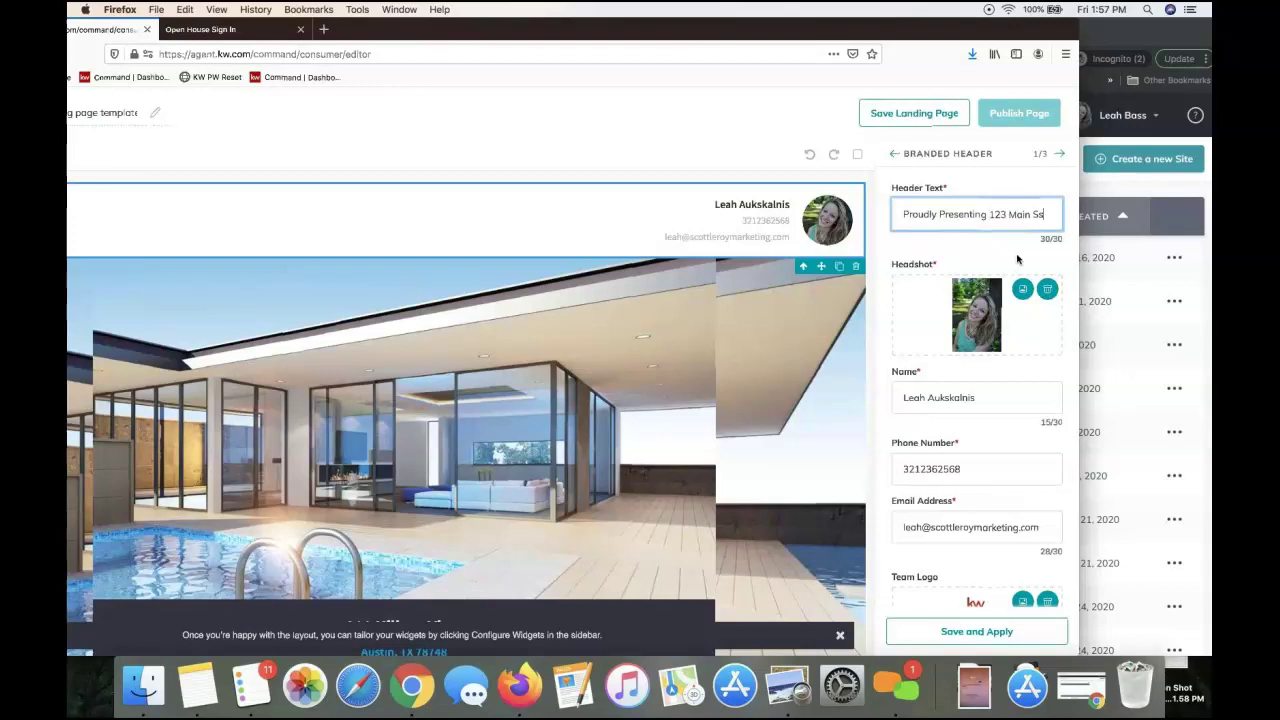
scroll(983, 325, "down", 1)
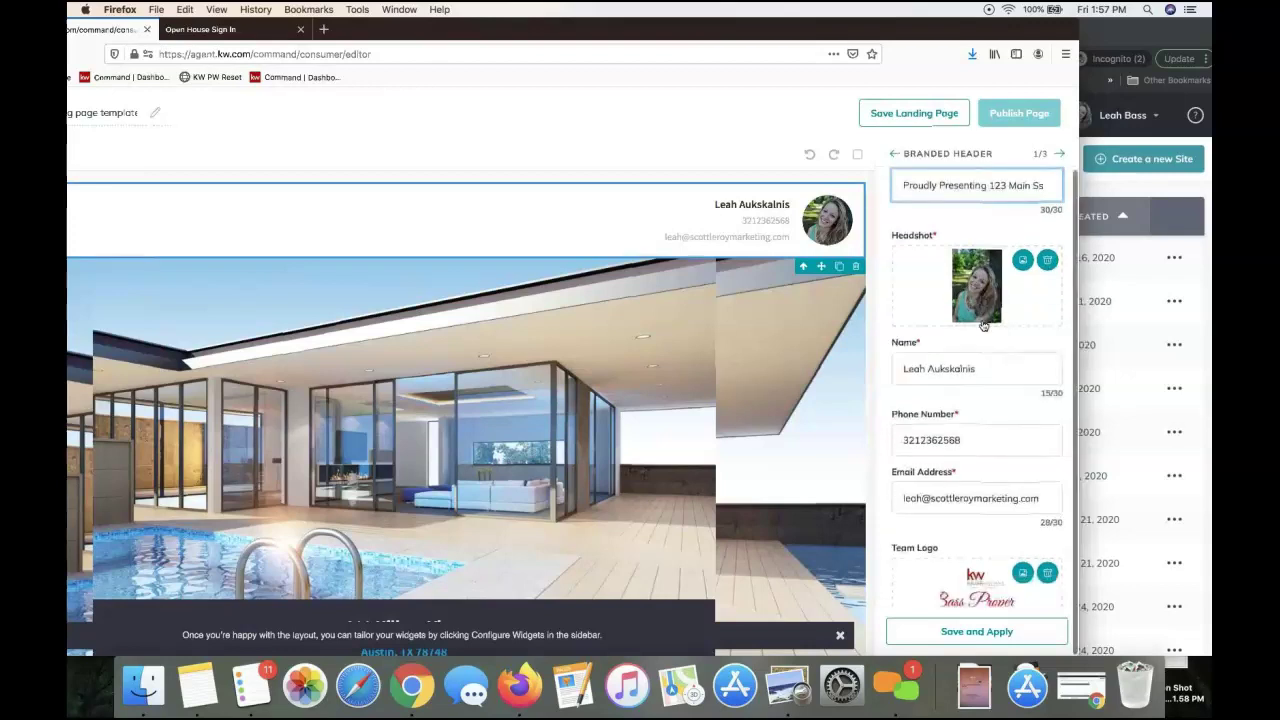
left_click(990, 632)
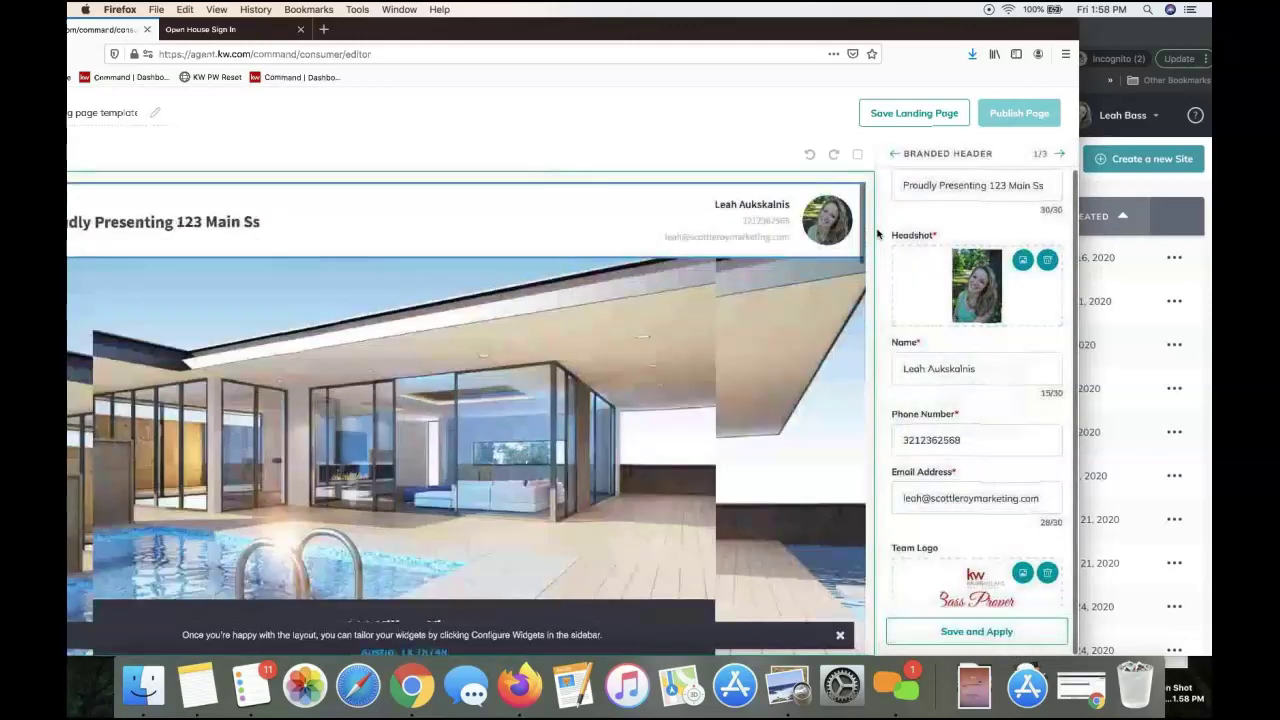
left_click_drag(823, 33, 877, 23)
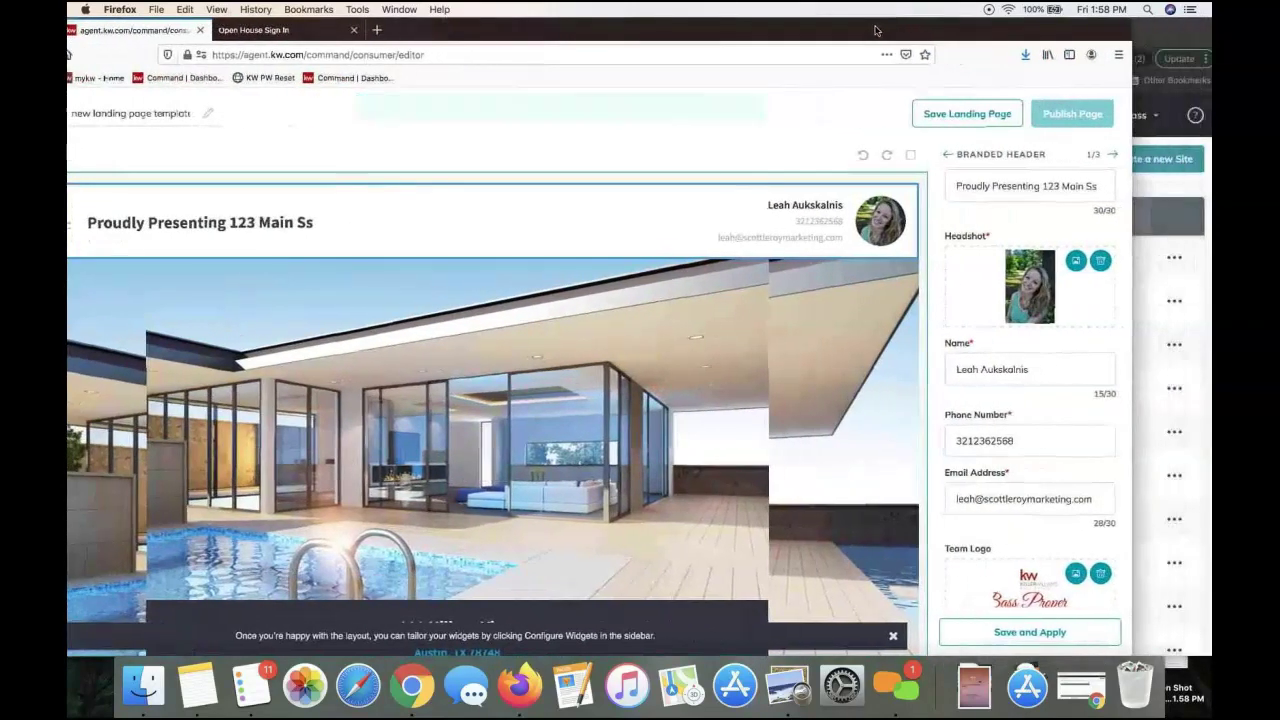
left_click(1116, 155)
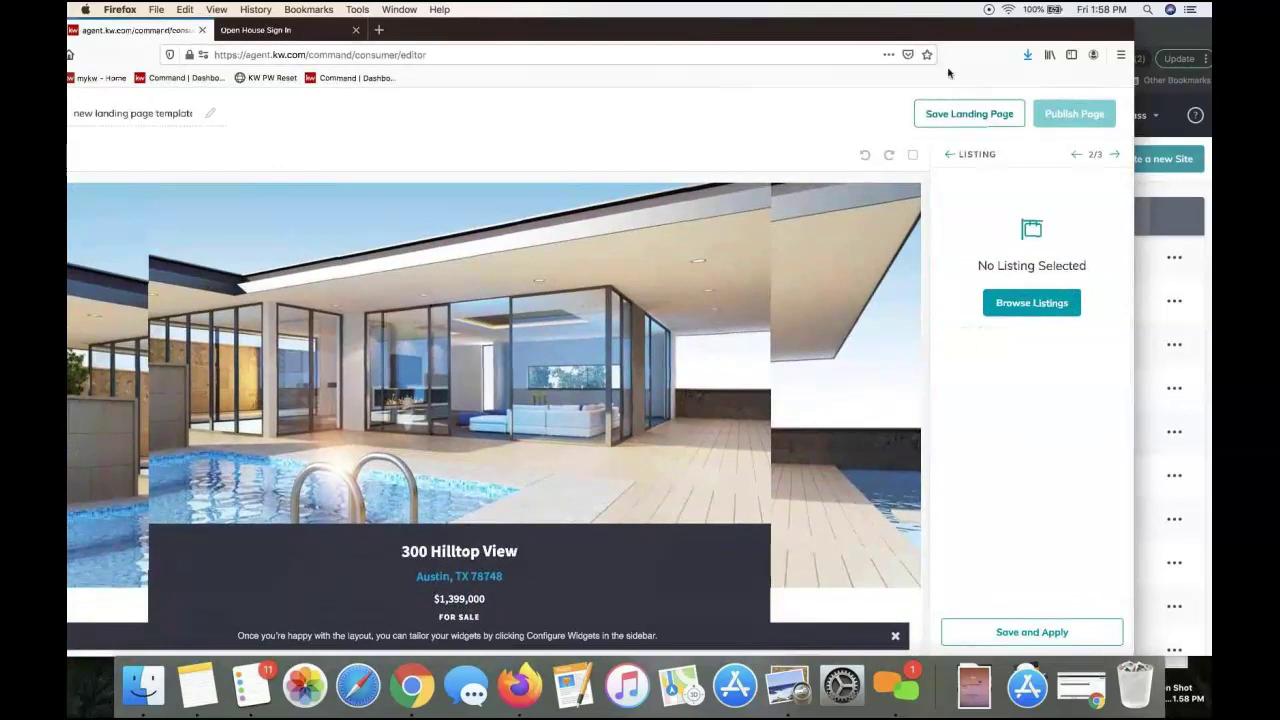
left_click_drag(954, 40, 990, 34)
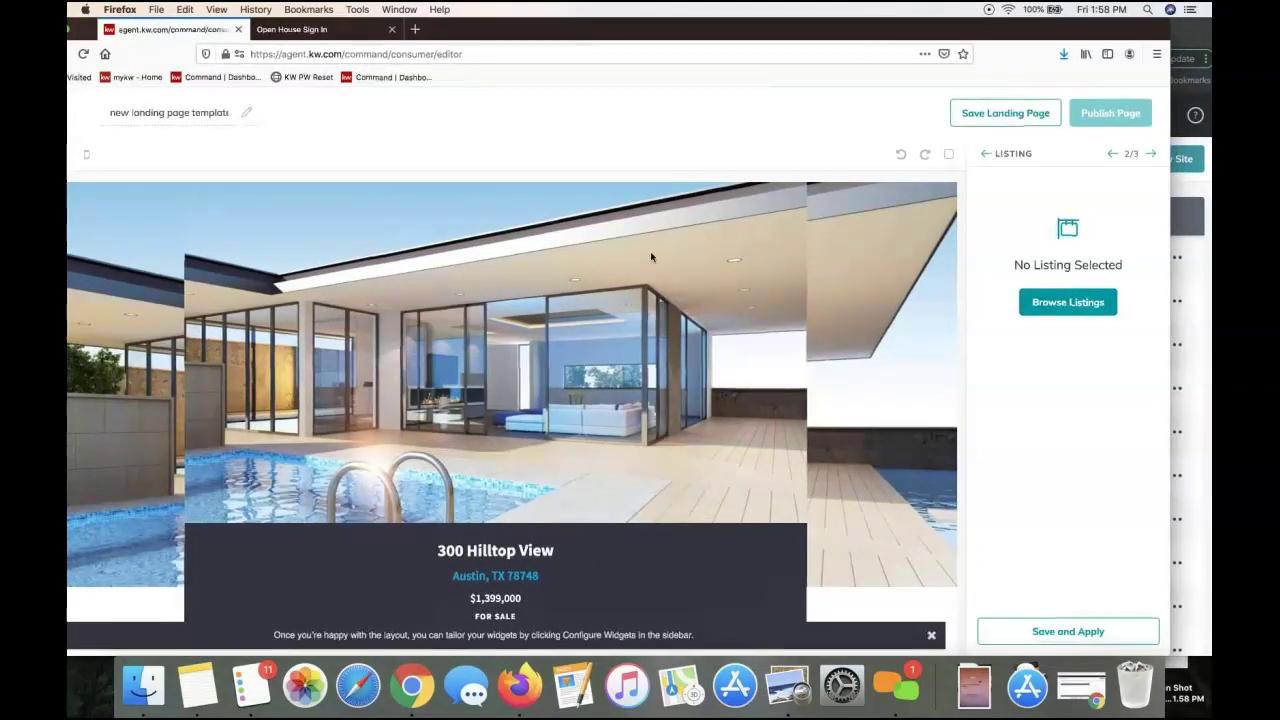
scroll(650, 253, "up", 2)
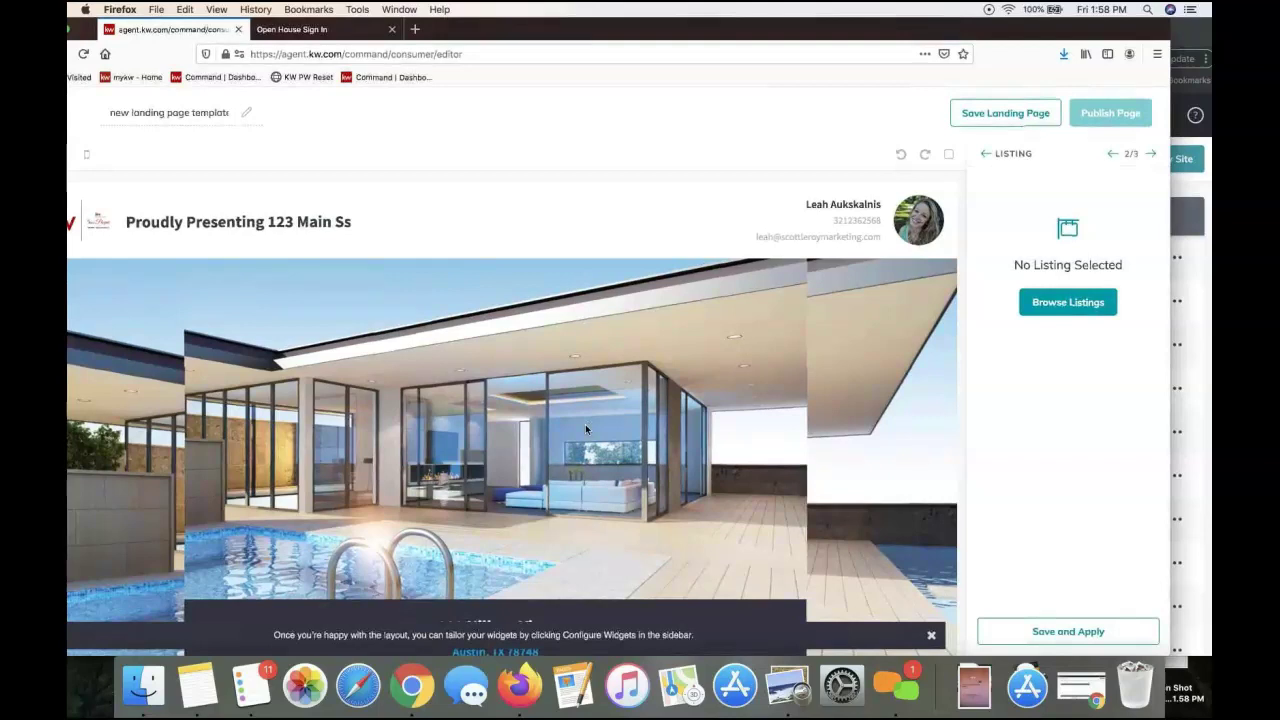
scroll(585, 424, "down", 2)
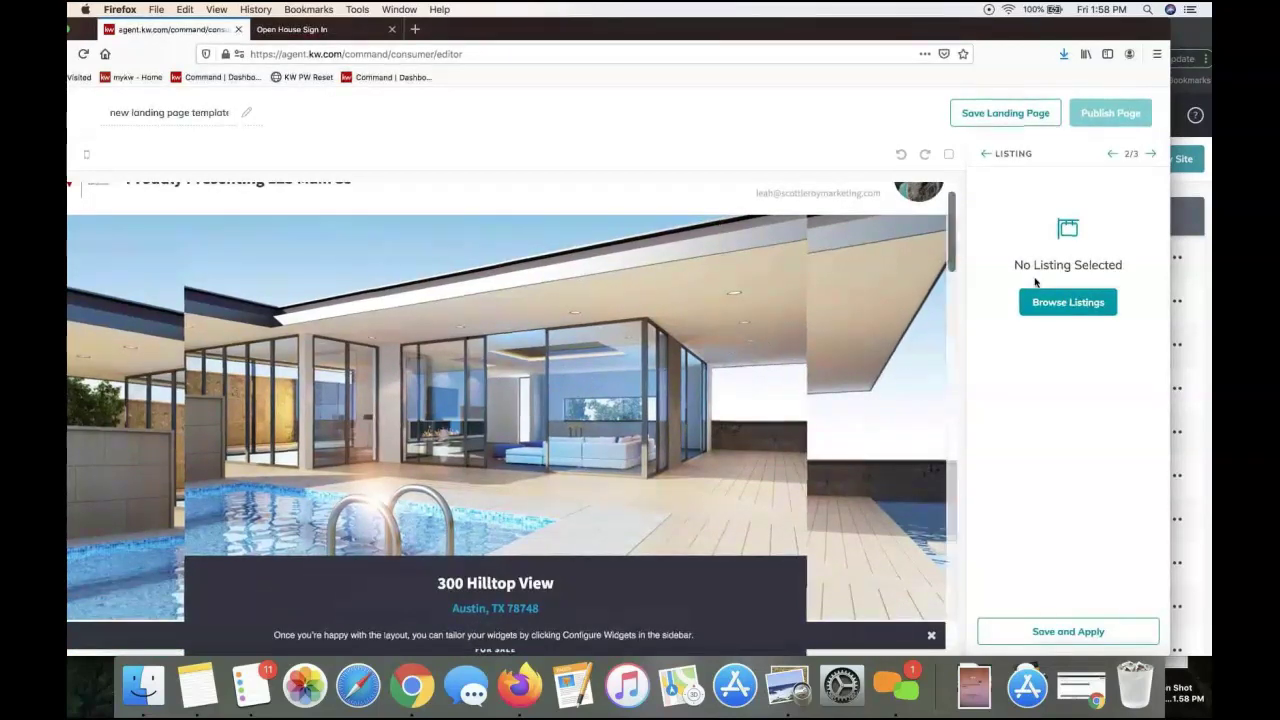
left_click(1046, 308)
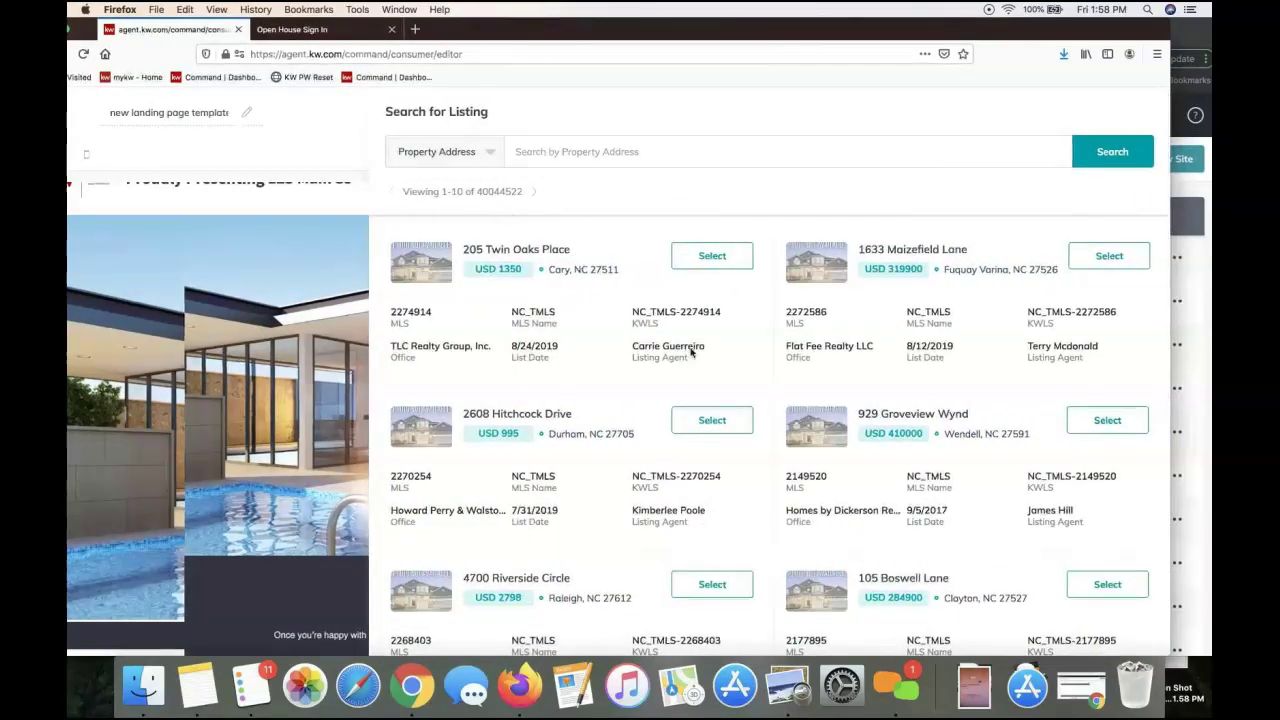
left_click(487, 154)
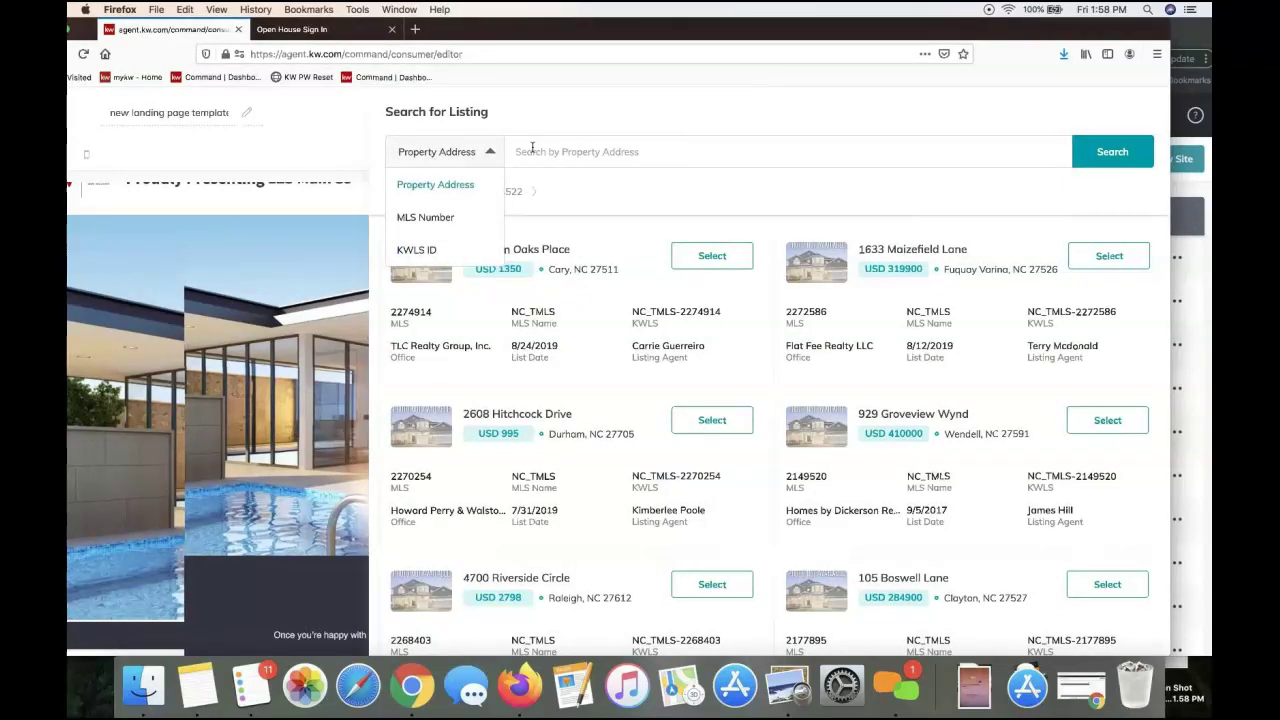
left_click(530, 150)
left_click(449, 152)
left_click(447, 218)
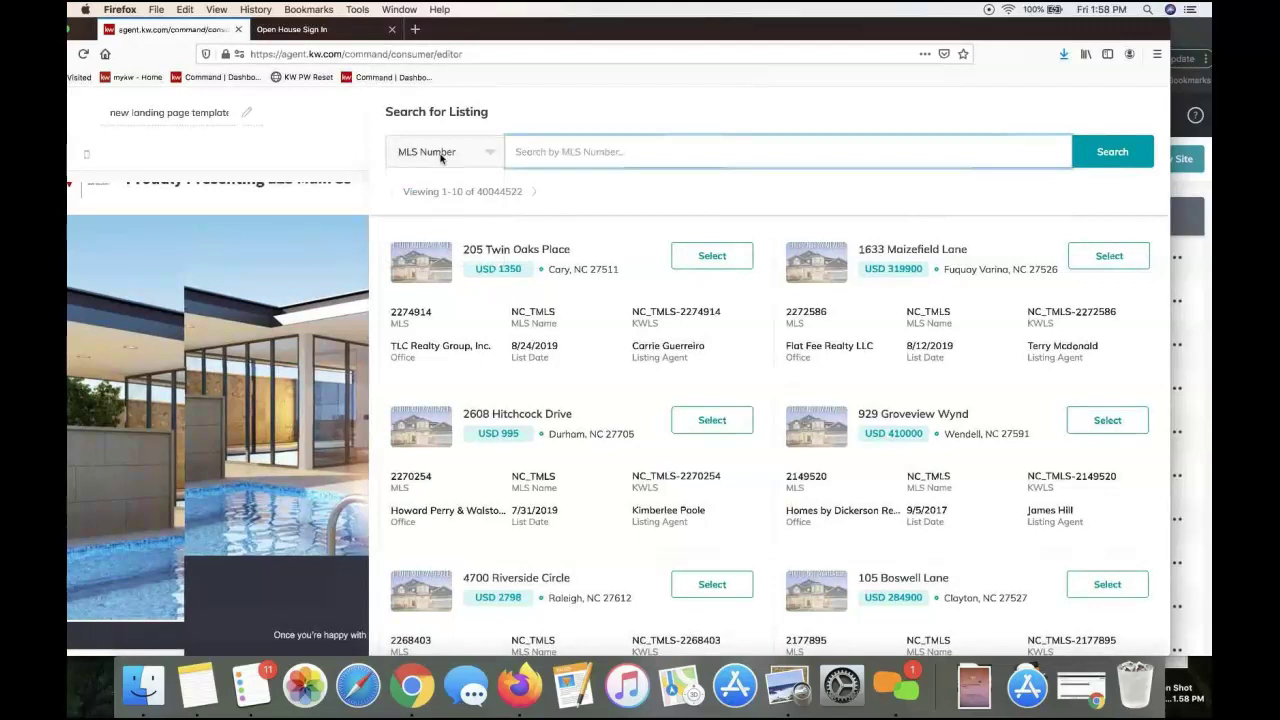
left_click(440, 158)
left_click(442, 188)
left_click(730, 258)
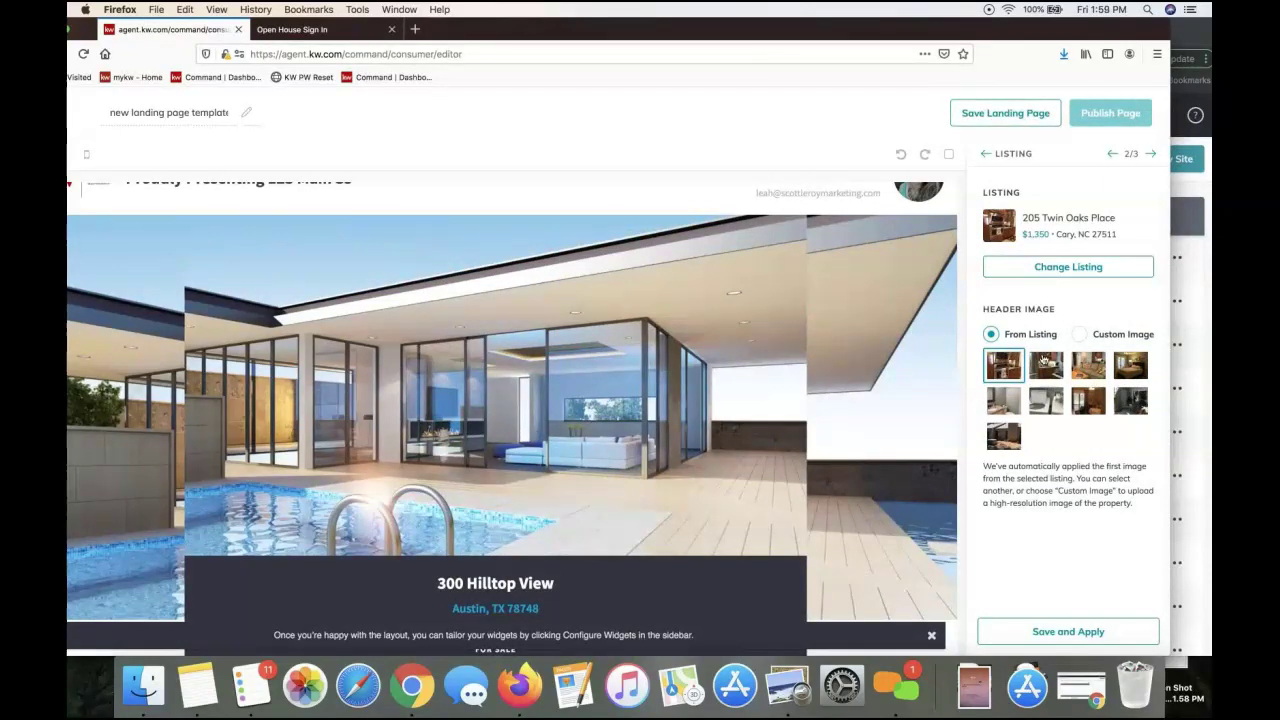
left_click(1012, 632)
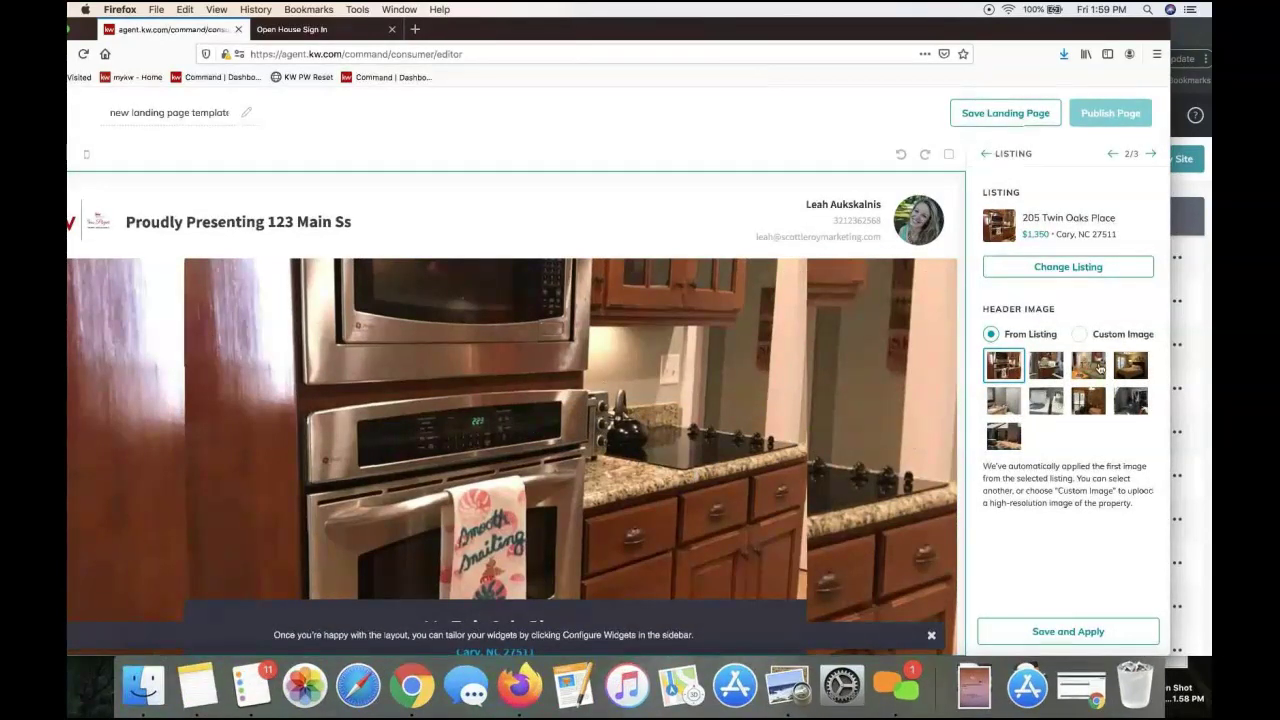
scroll(676, 450, "down", 2)
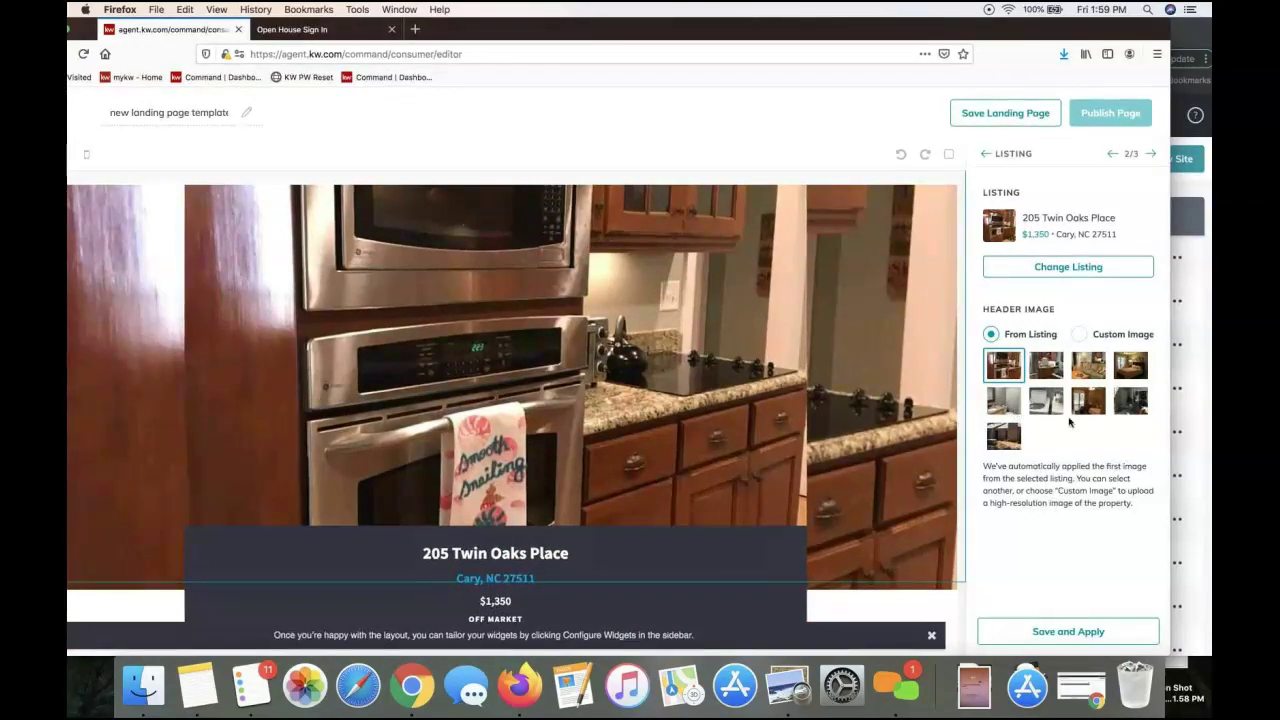
left_click_drag(956, 29, 900, 30)
left_click(1093, 155)
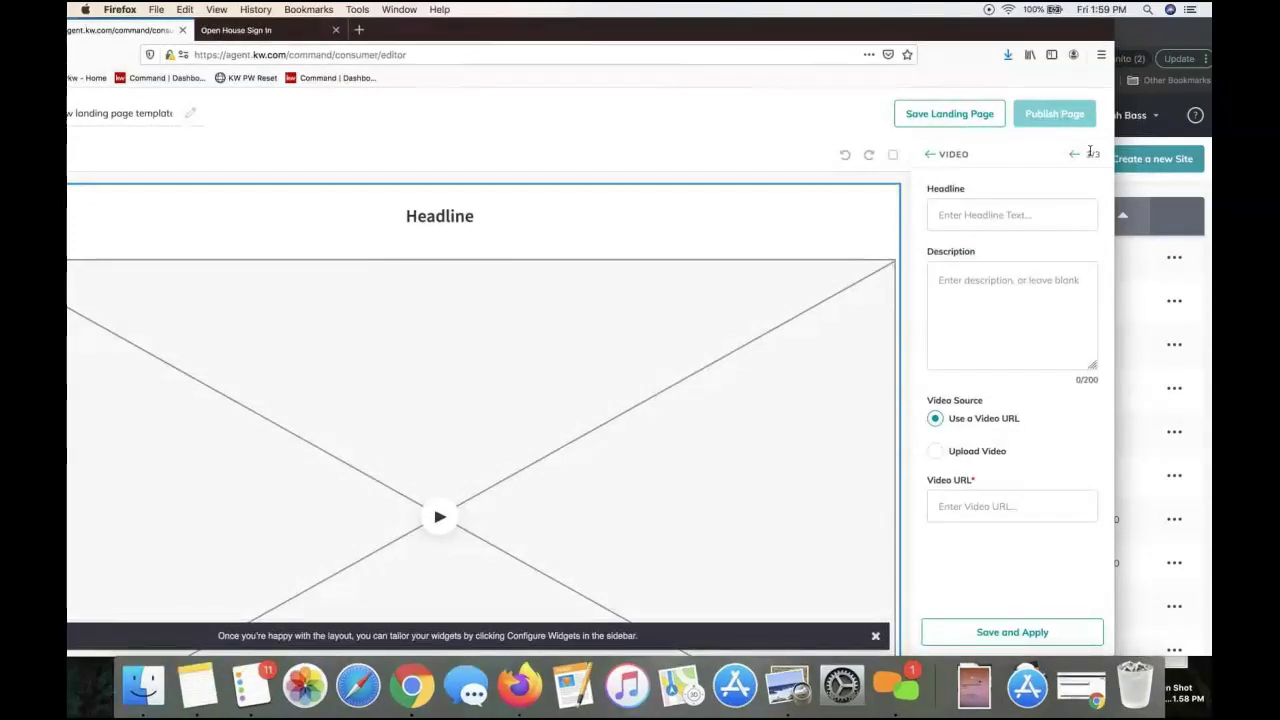
left_click_drag(960, 27, 1038, 27)
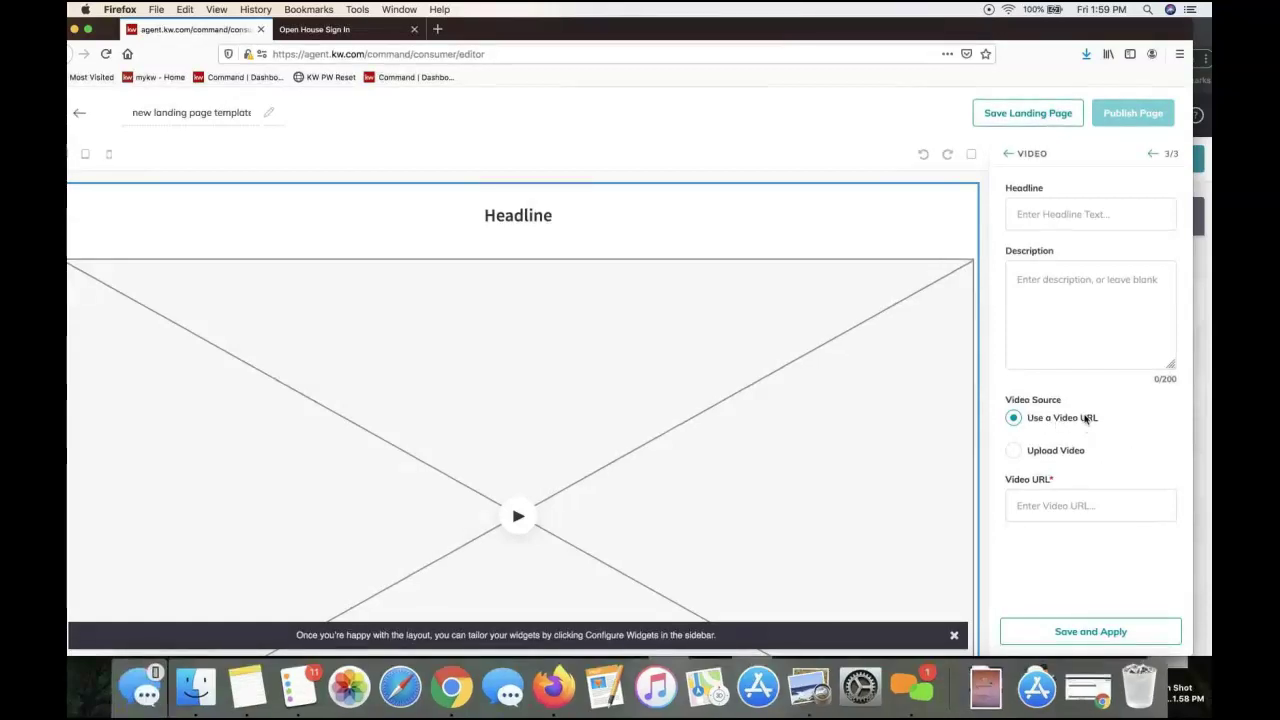
Go to YouTube in a new tab and open Taylor Swift's 'cardigan' official music video
left_click(436, 32)
type("youtube.com")
key("Return")
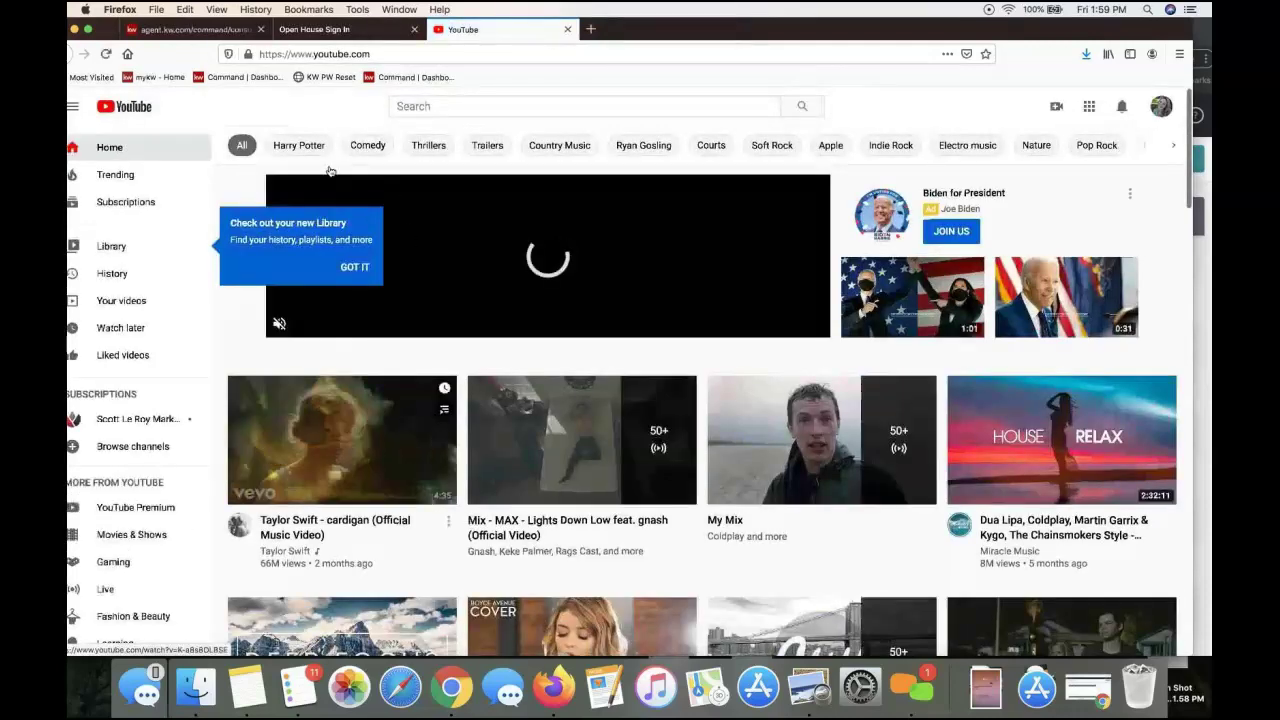
left_click(378, 426)
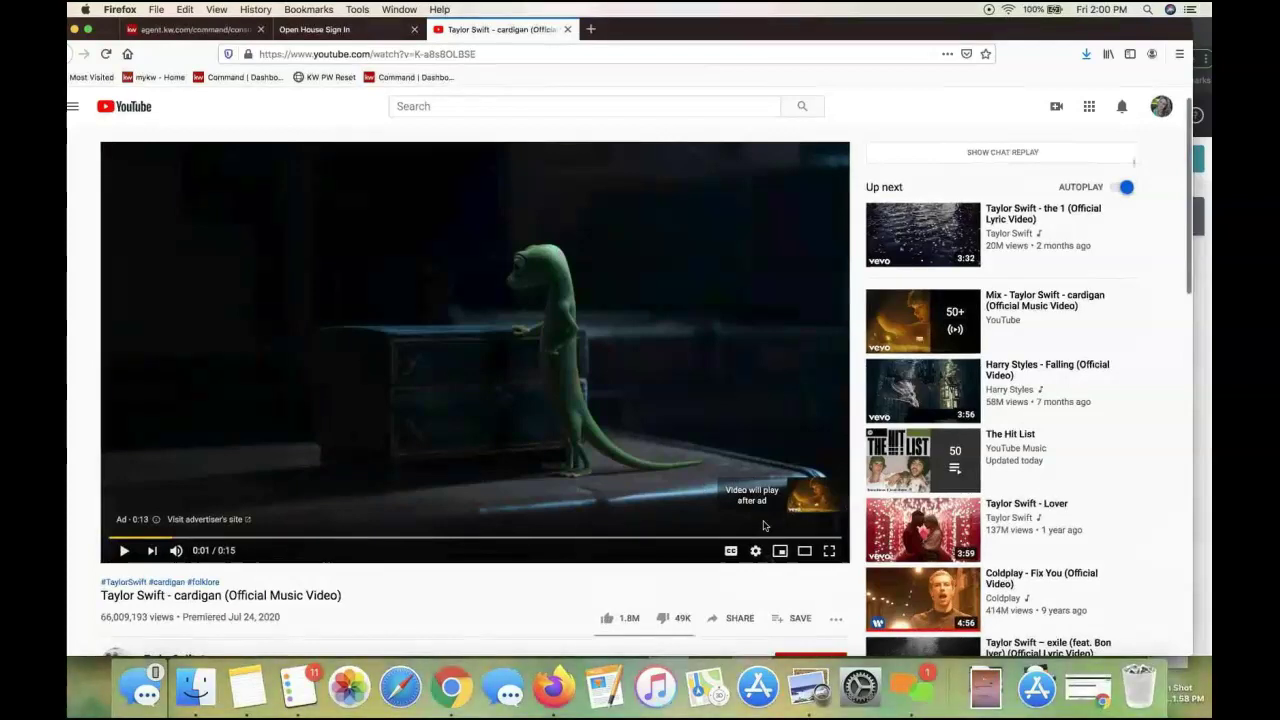
scroll(763, 525, "down", 2)
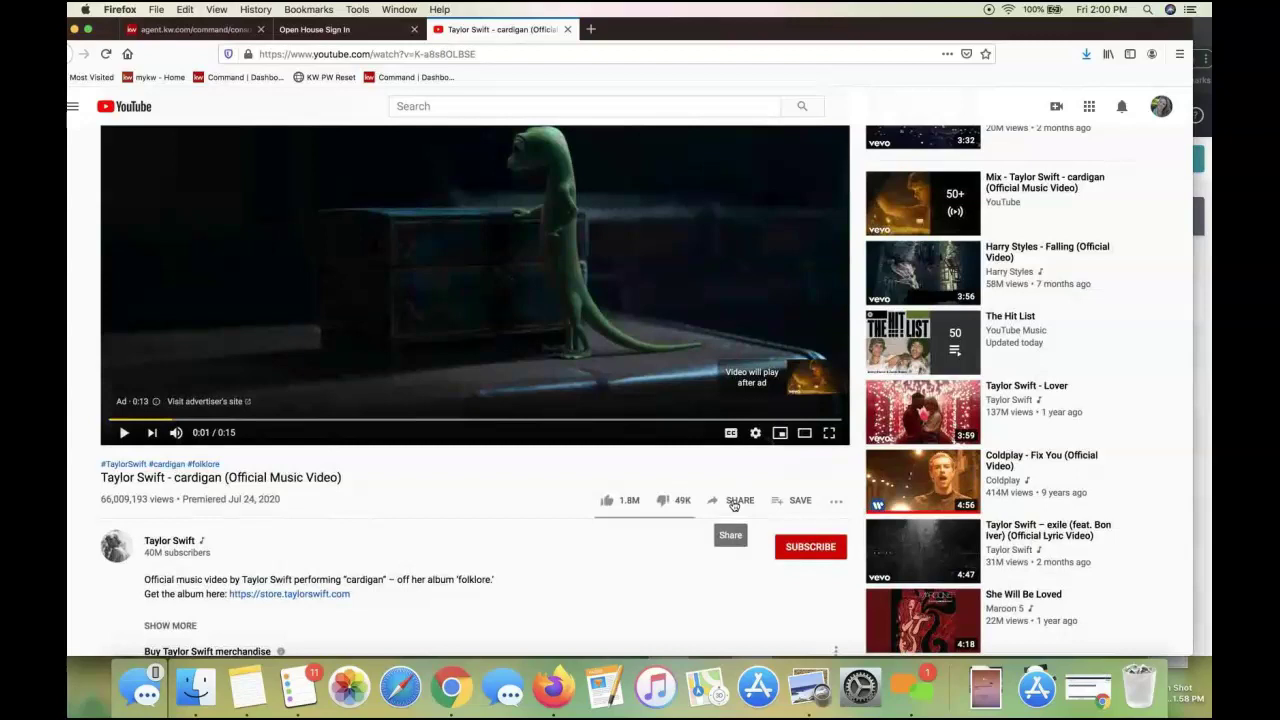
left_click(471, 55)
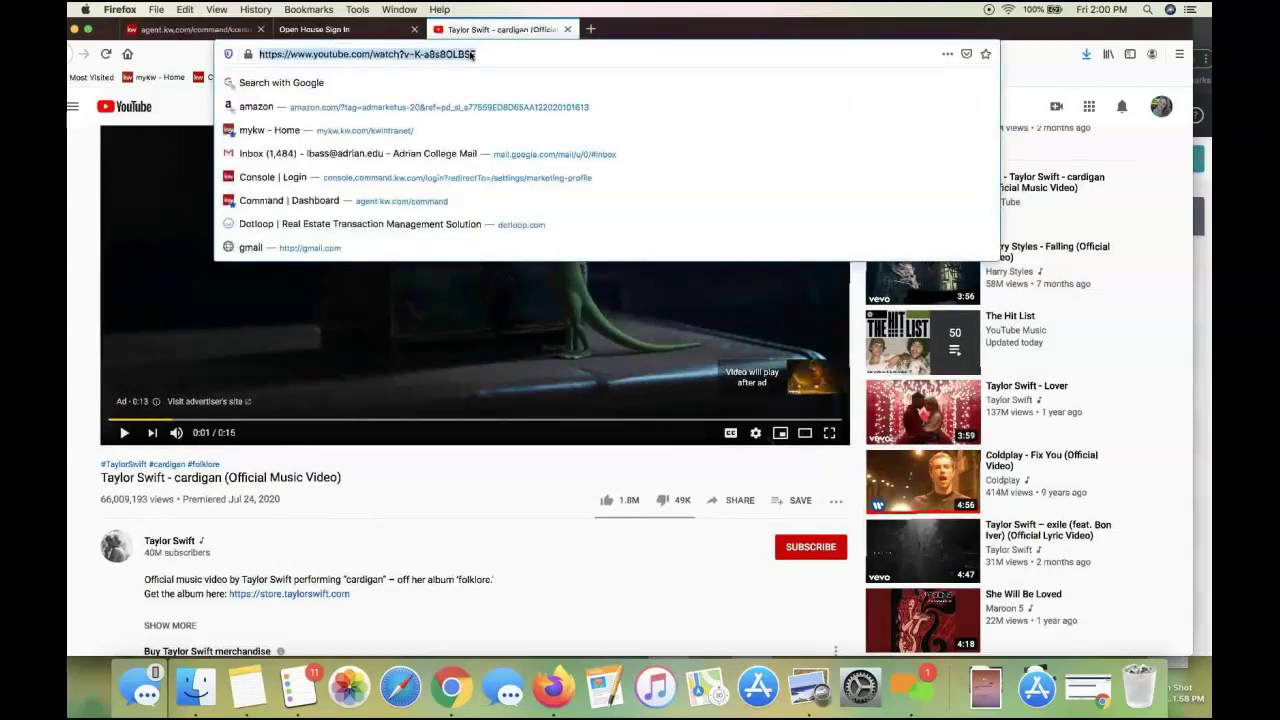
Copy the video's short share link from the Share dialog
left_click(713, 502)
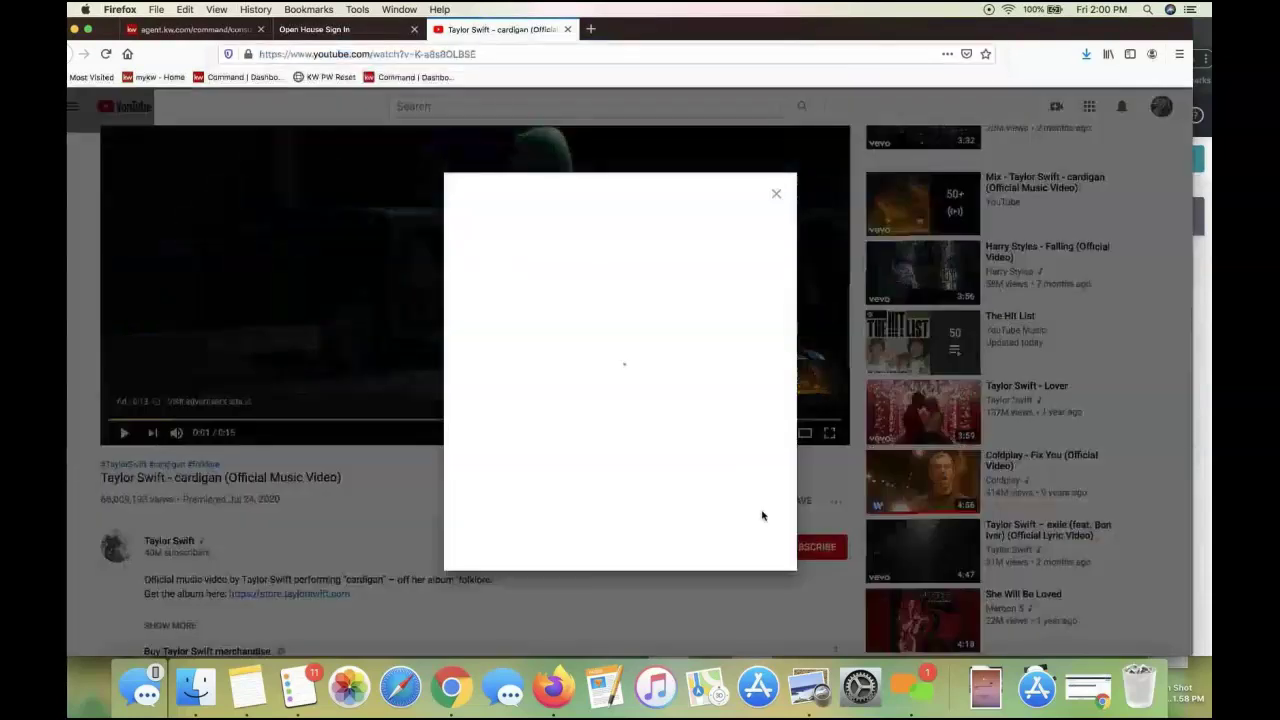
left_click(775, 290)
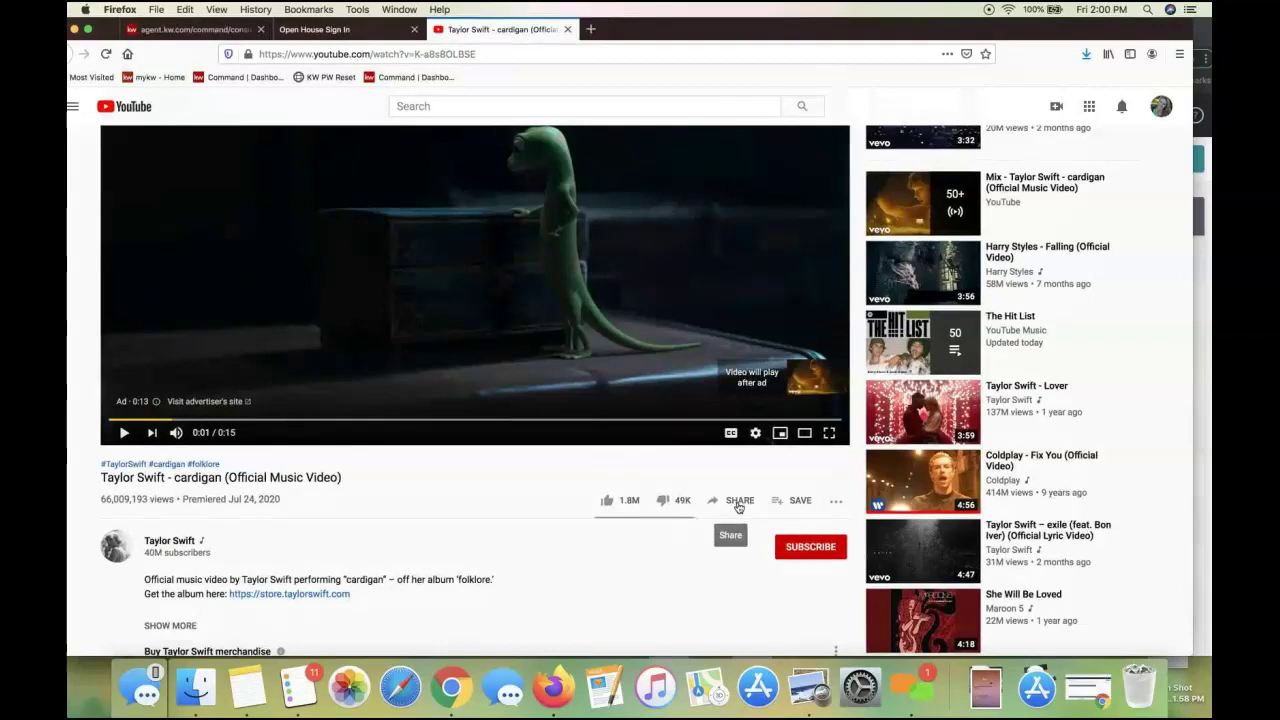
left_click(738, 503)
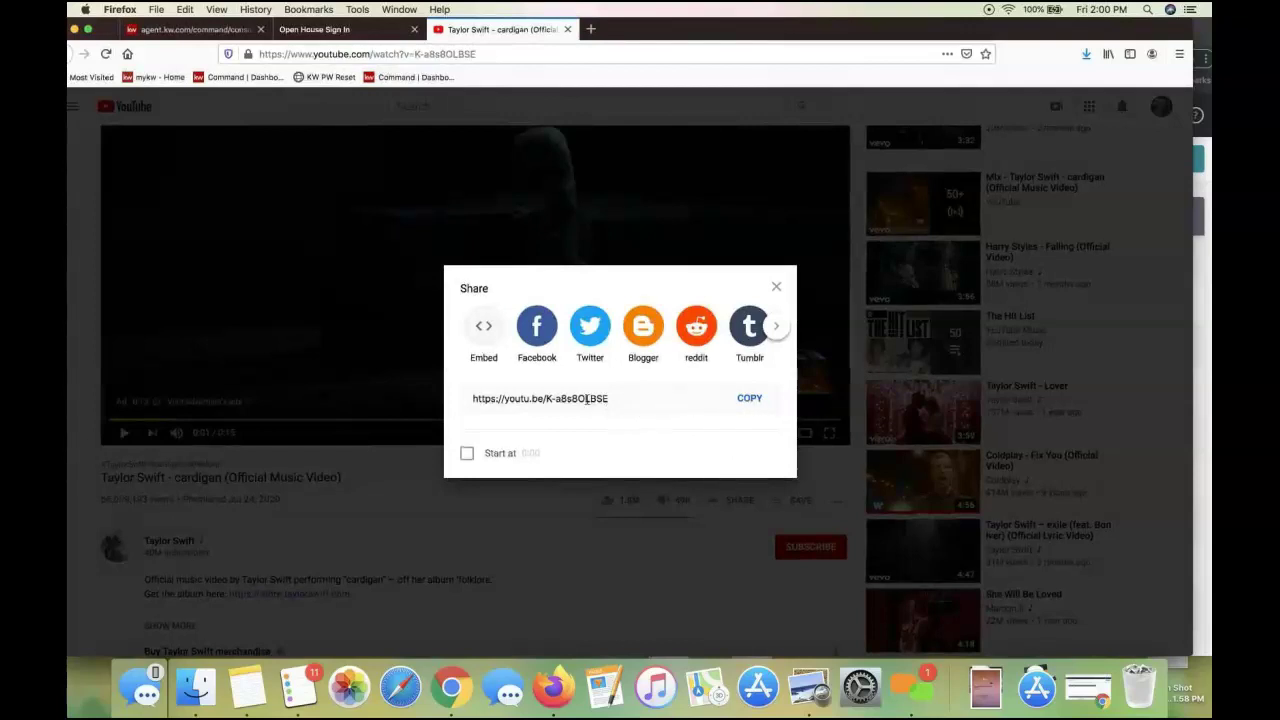
left_click(744, 400)
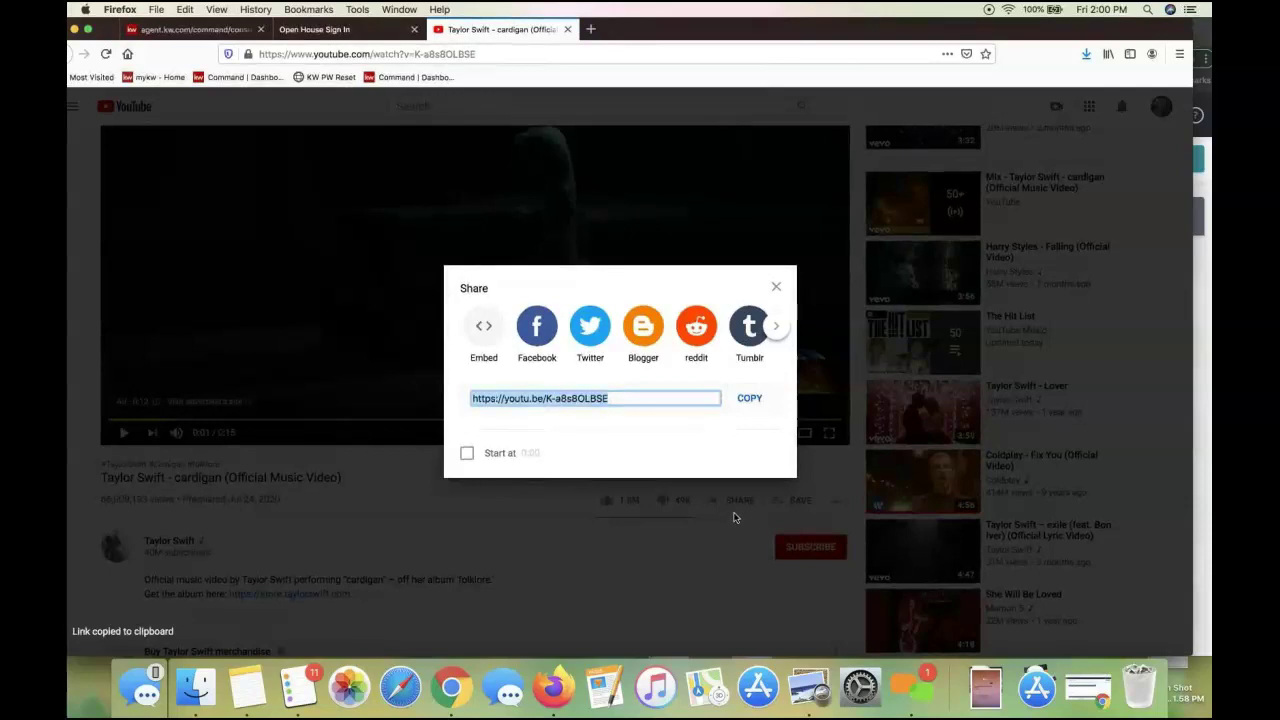
left_click(750, 398)
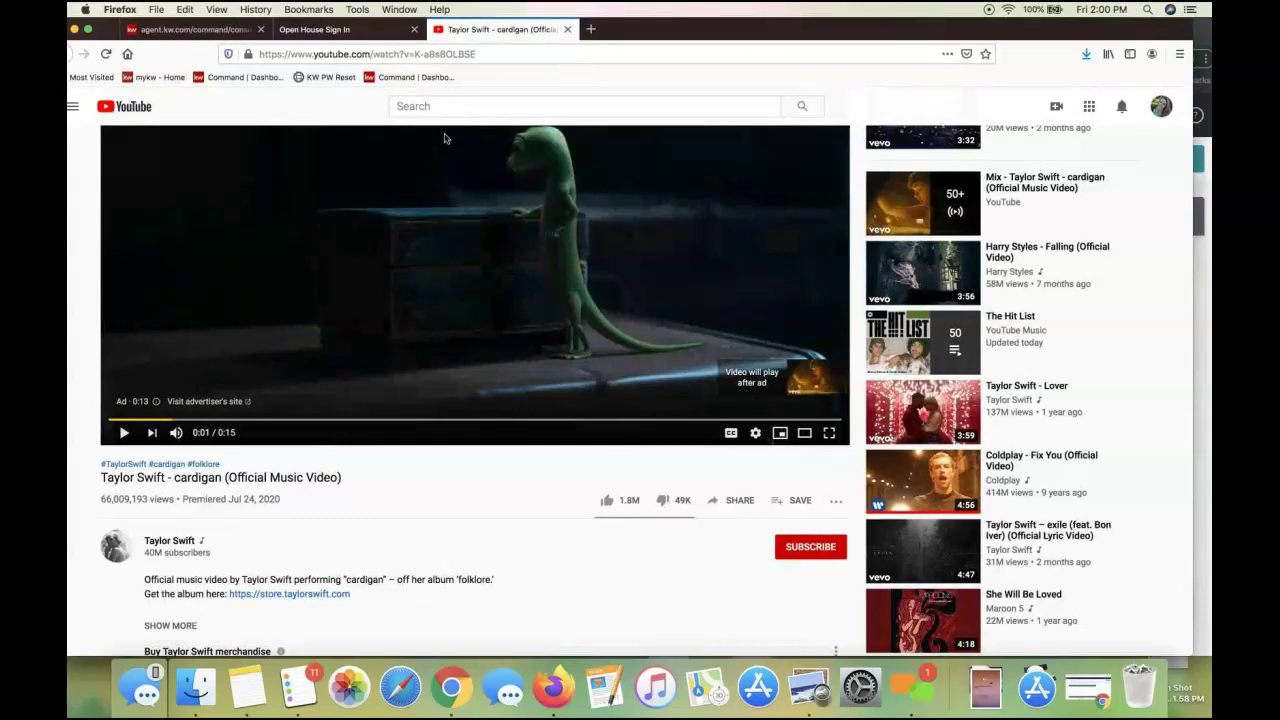
Rearrange the browser windows to bring the landing page editor back to the front
left_click(346, 29)
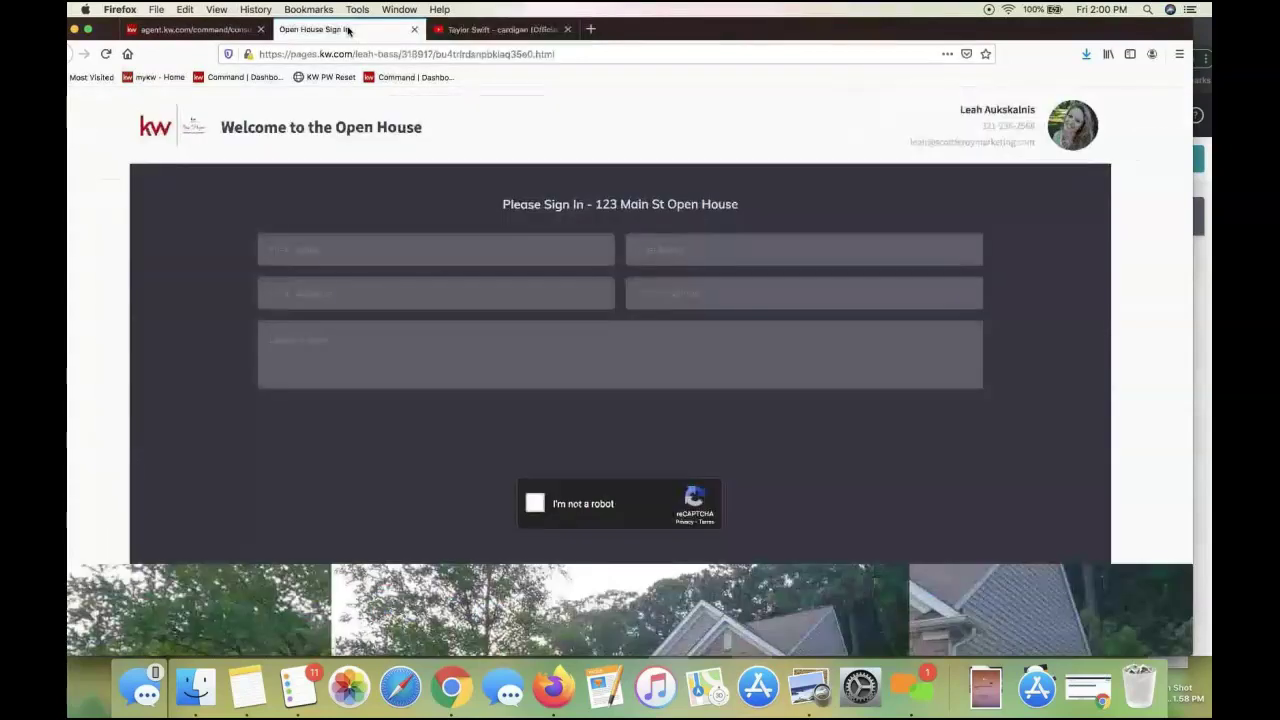
left_click(505, 30)
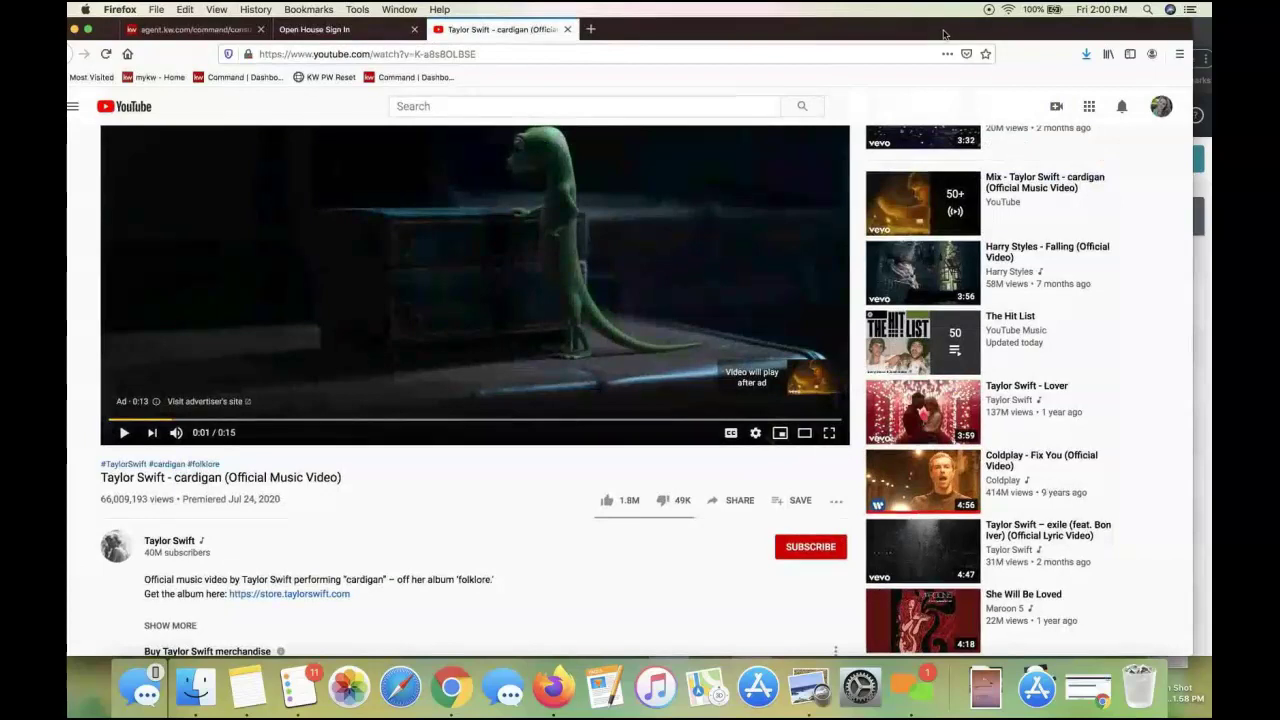
left_click_drag(1004, 22, 1004, 111)
left_click(195, 120)
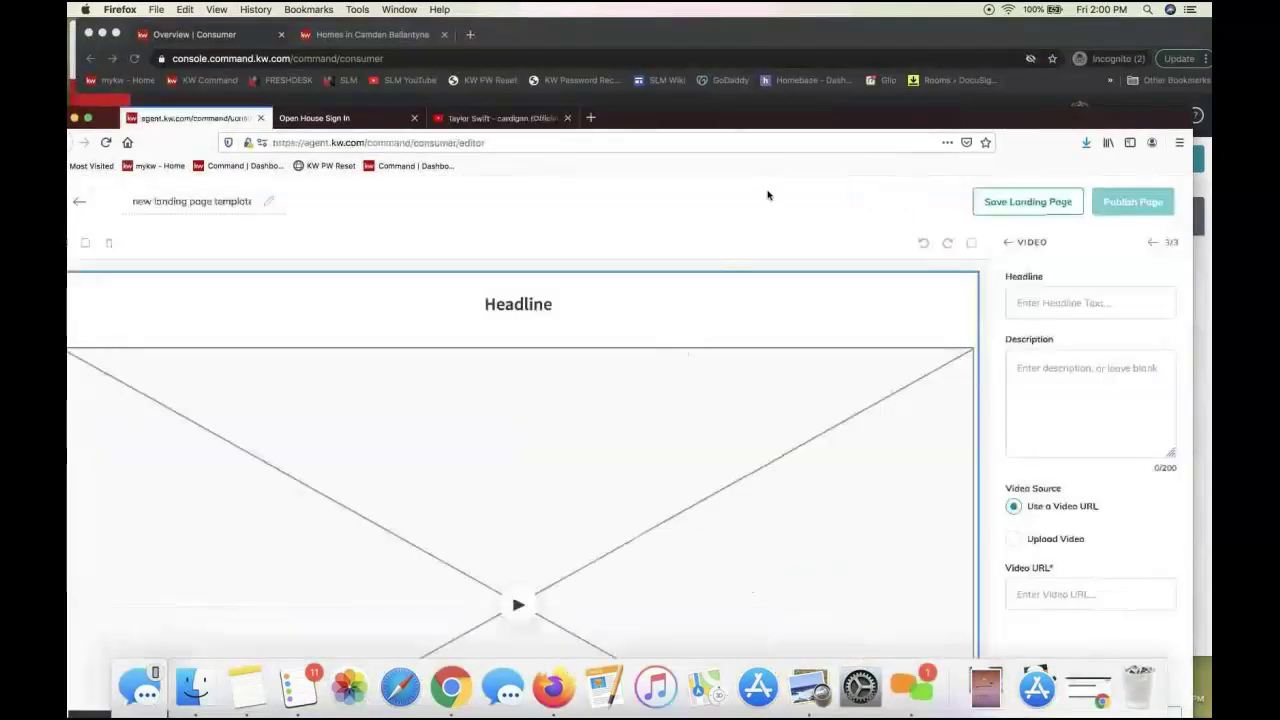
left_click(826, 43)
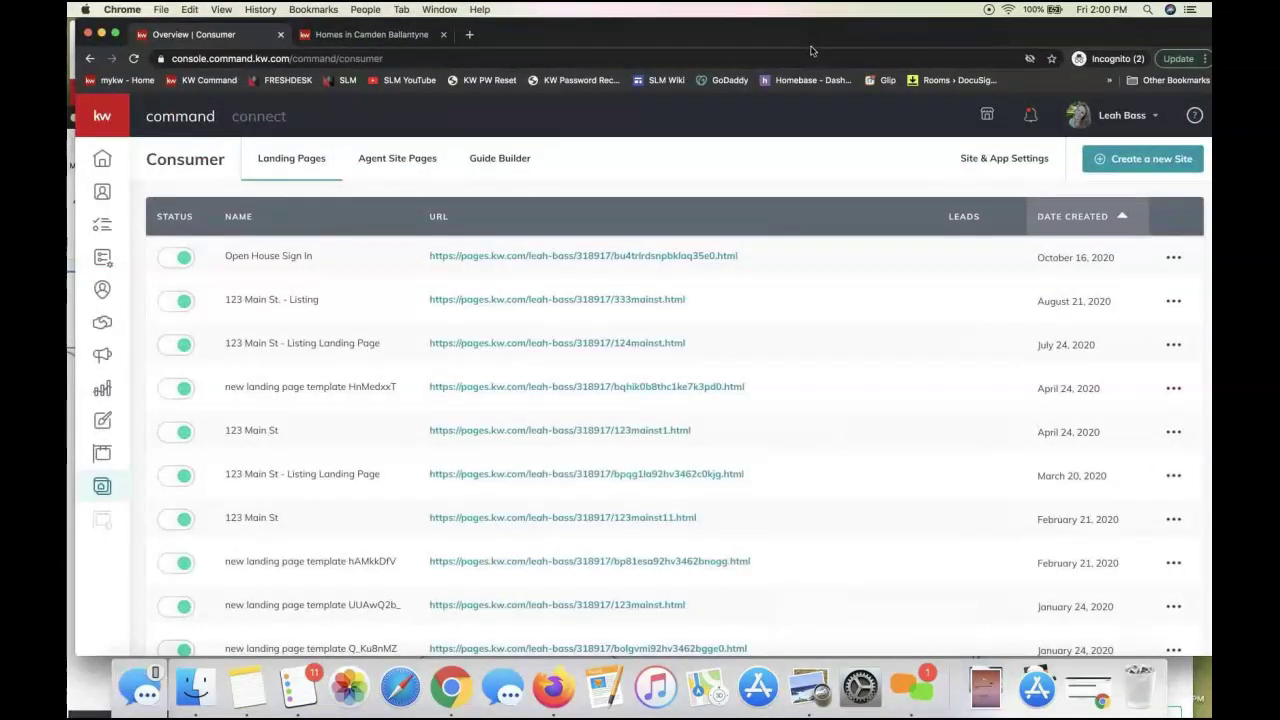
left_click_drag(805, 37, 825, 351)
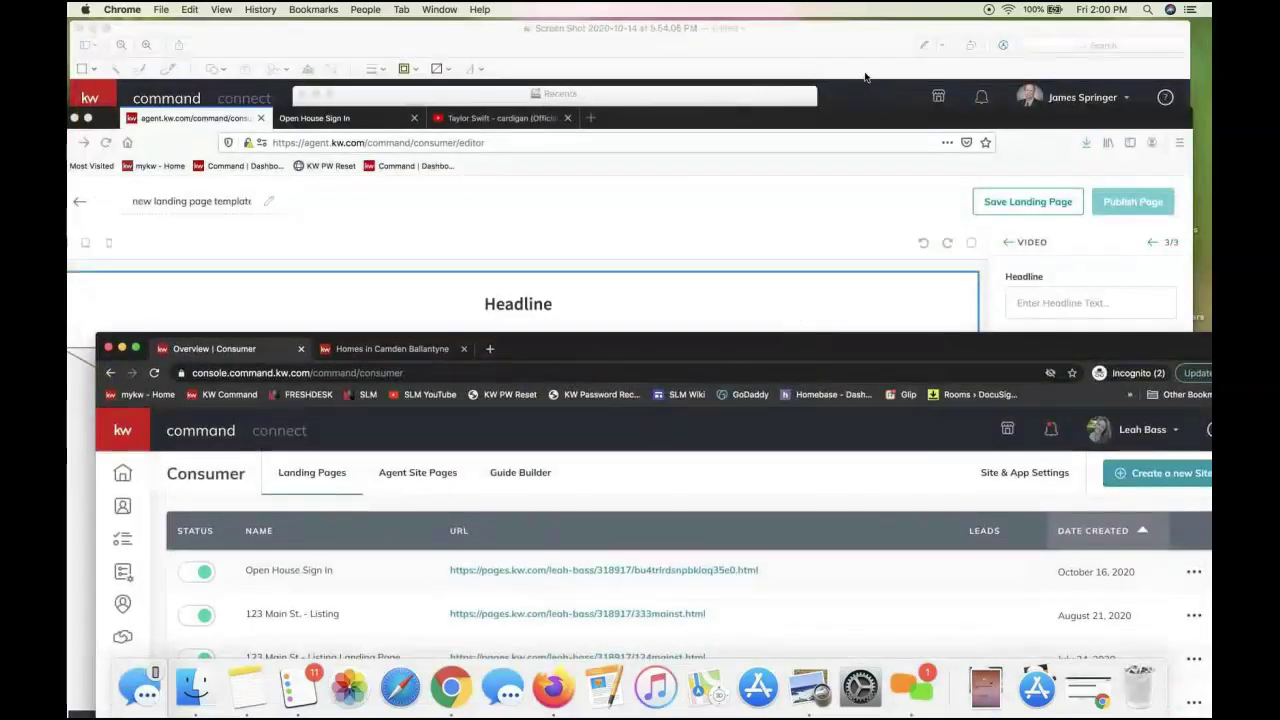
left_click(458, 203)
left_click(884, 39)
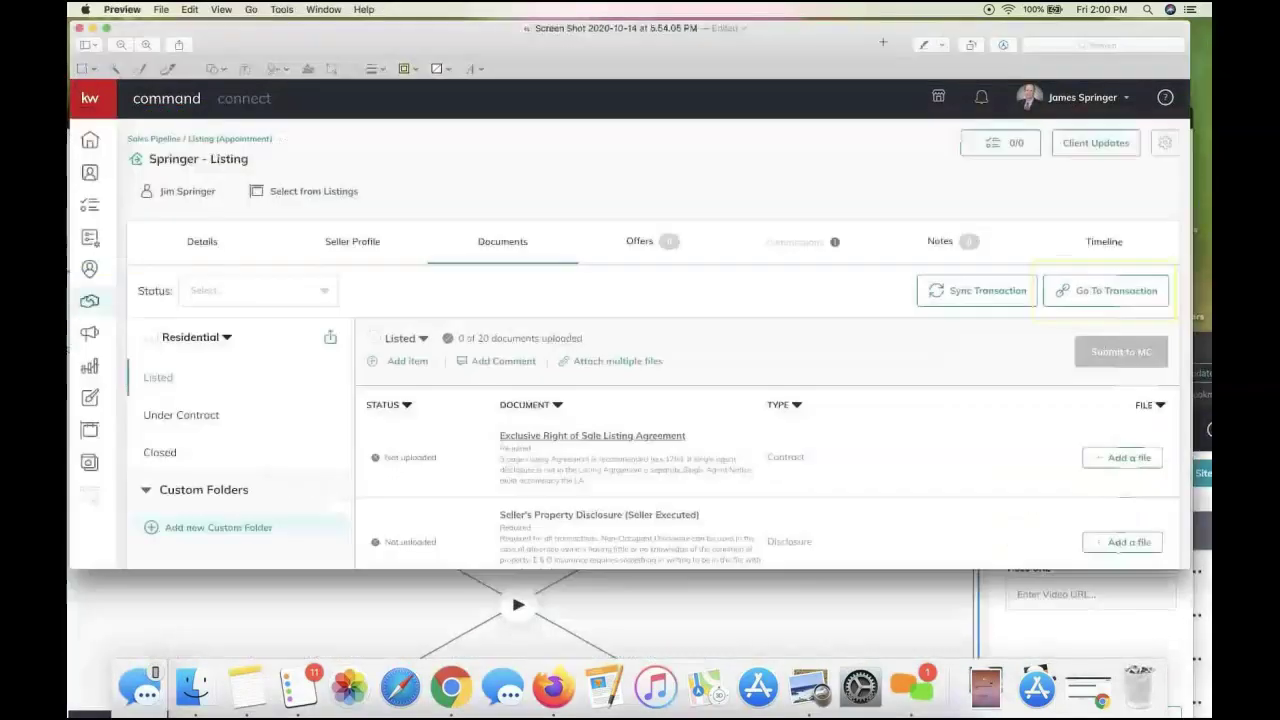
left_click(443, 642)
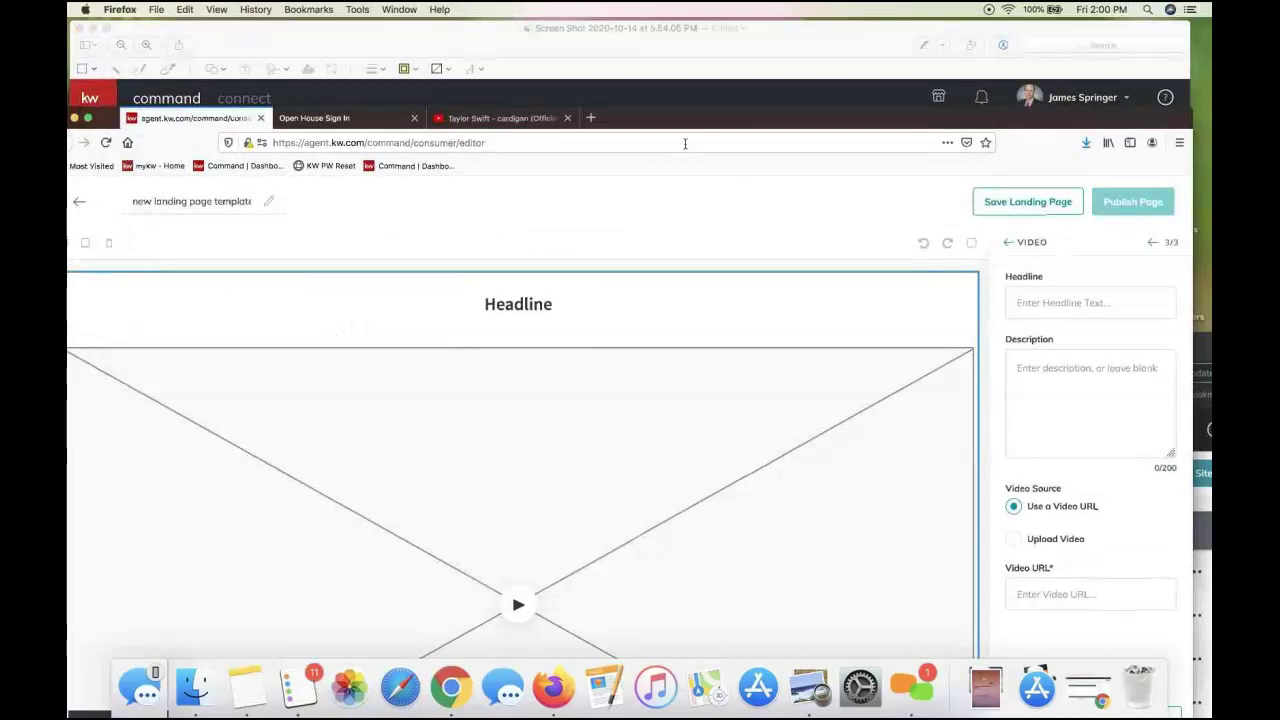
left_click_drag(643, 117, 643, 54)
Paste the youtu.be cardigan link into Video URL and save the video section
left_click(1046, 532)
key("super+v")
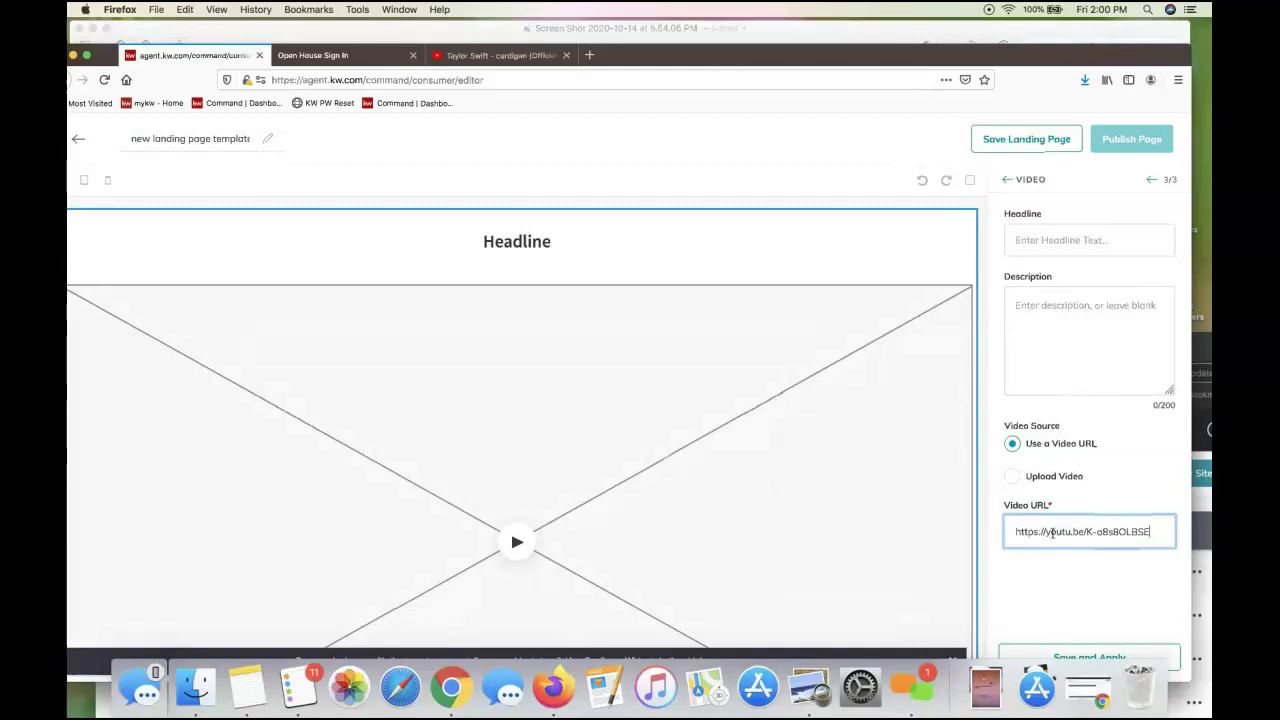
left_click(1055, 656)
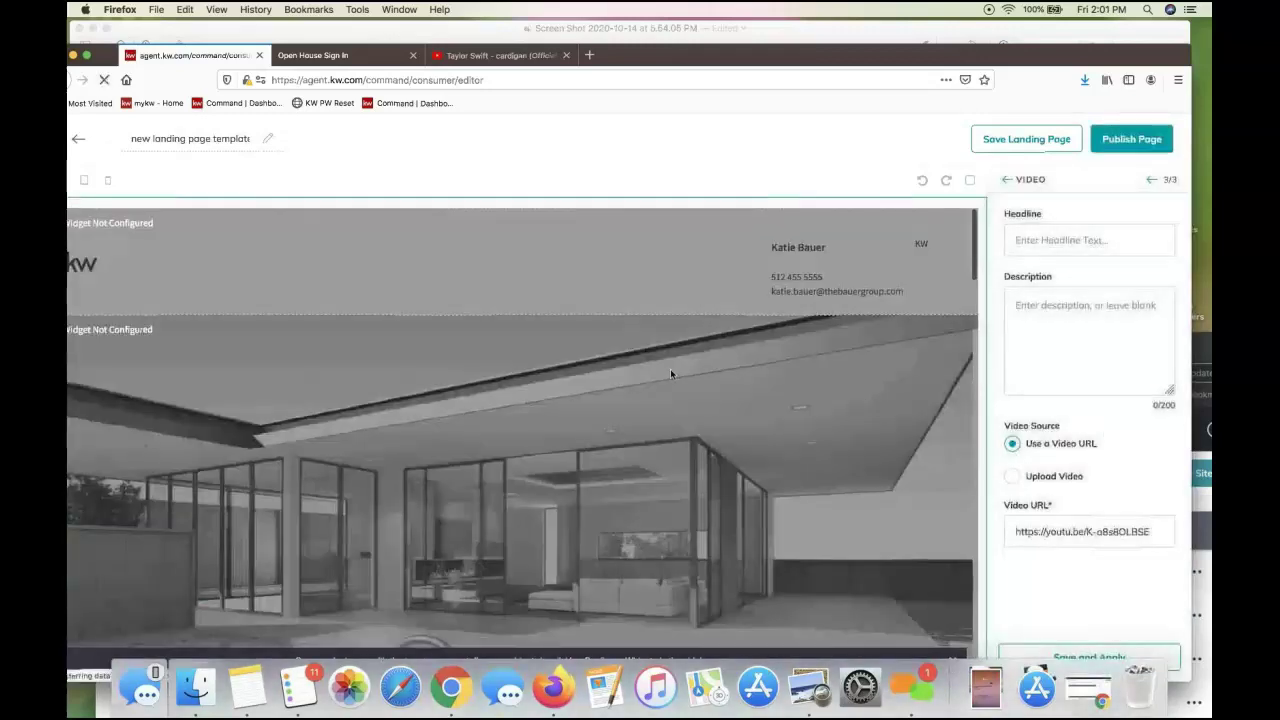
scroll(670, 368, "down", 5)
scroll(670, 374, "down", 10)
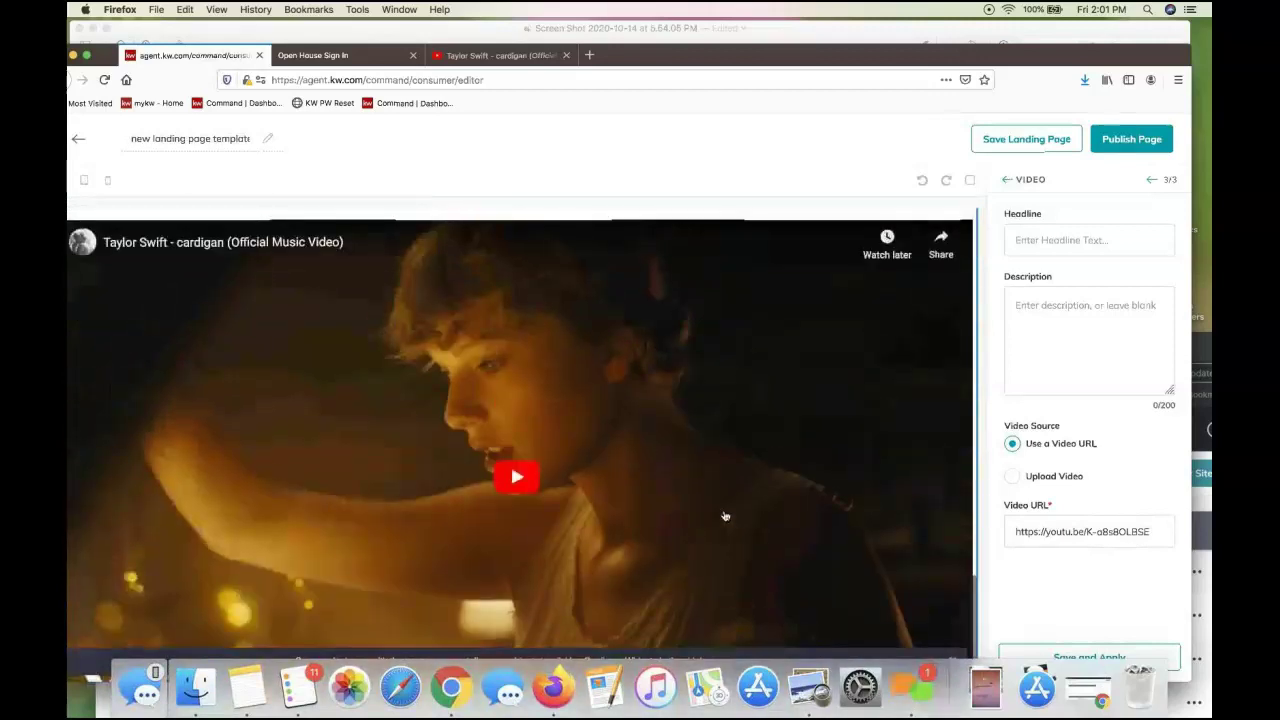
scroll(723, 517, "up", 2)
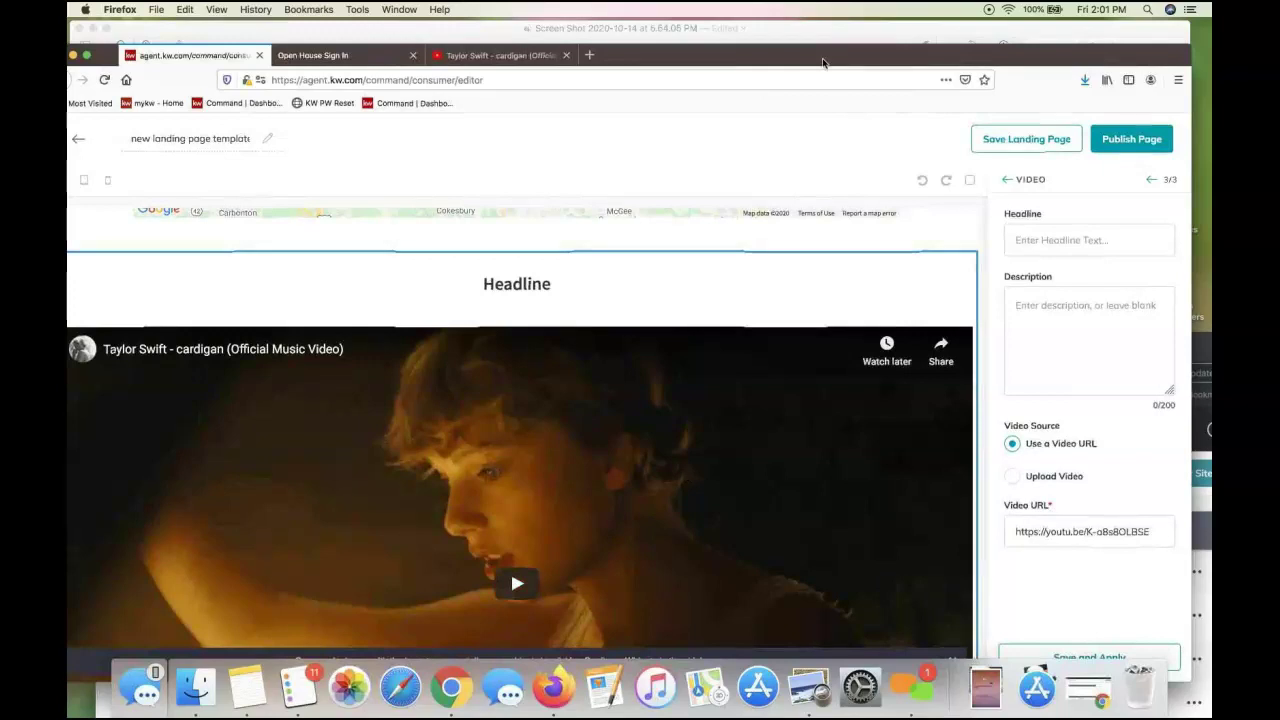
left_click_drag(821, 55, 836, 28)
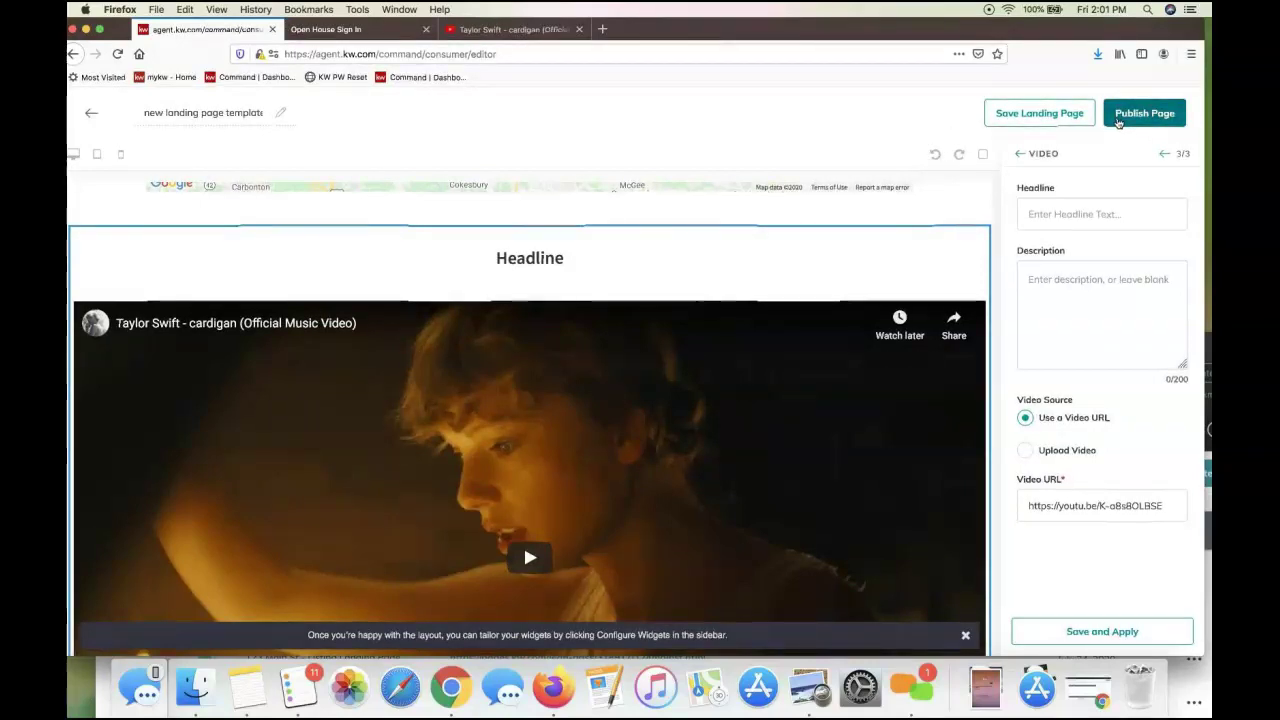
Publish the landing page, confirm, and select new page MjJaFJOW's name in Landing Pages
scroll(757, 361, "up", 15)
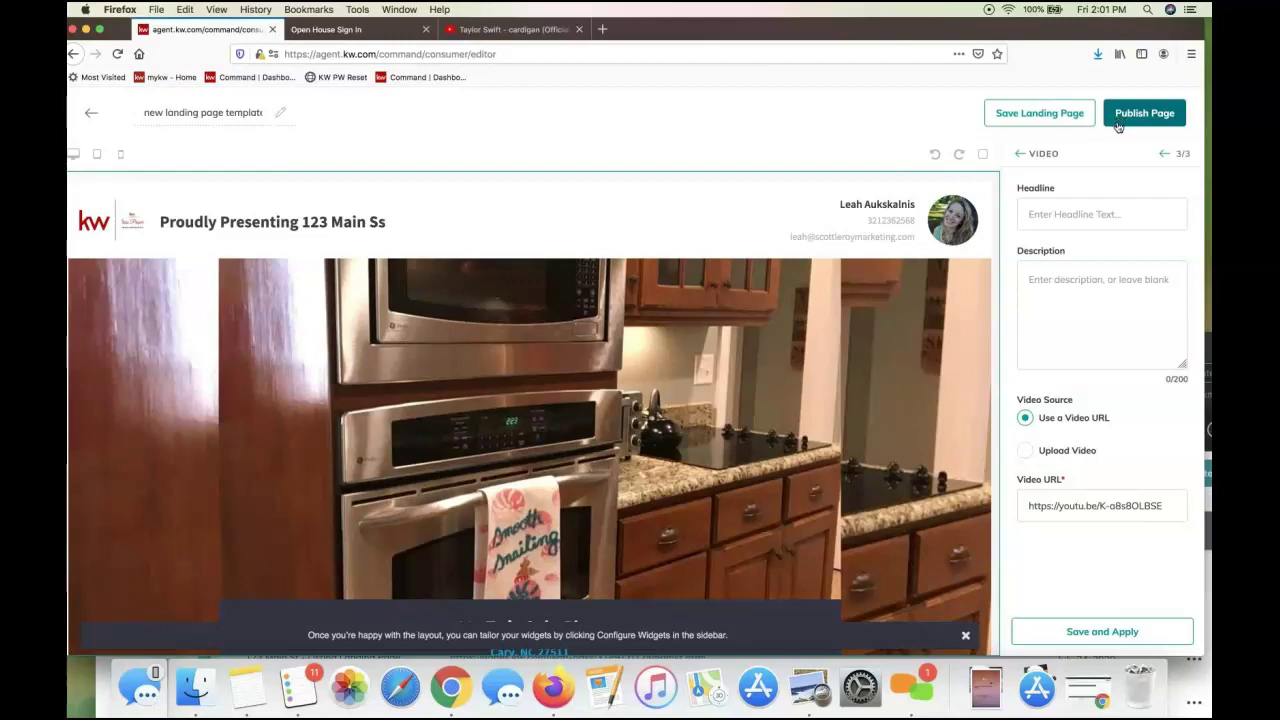
left_click(1122, 117)
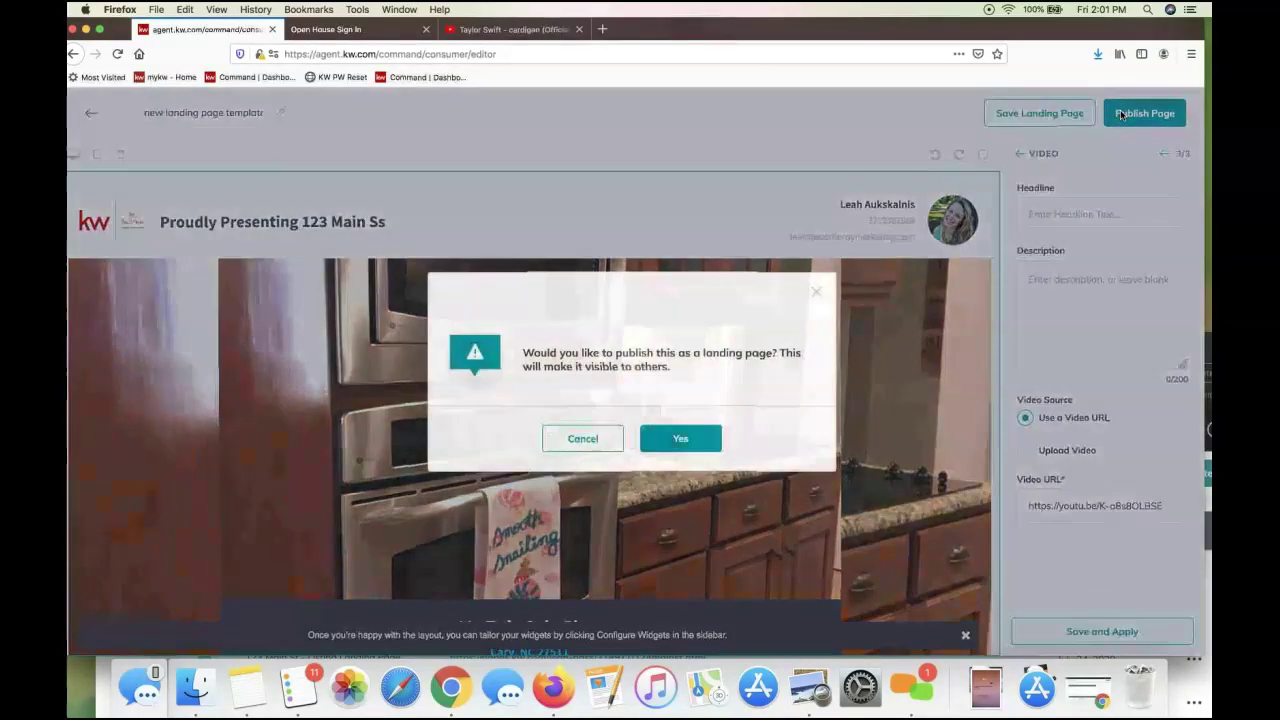
left_click(681, 439)
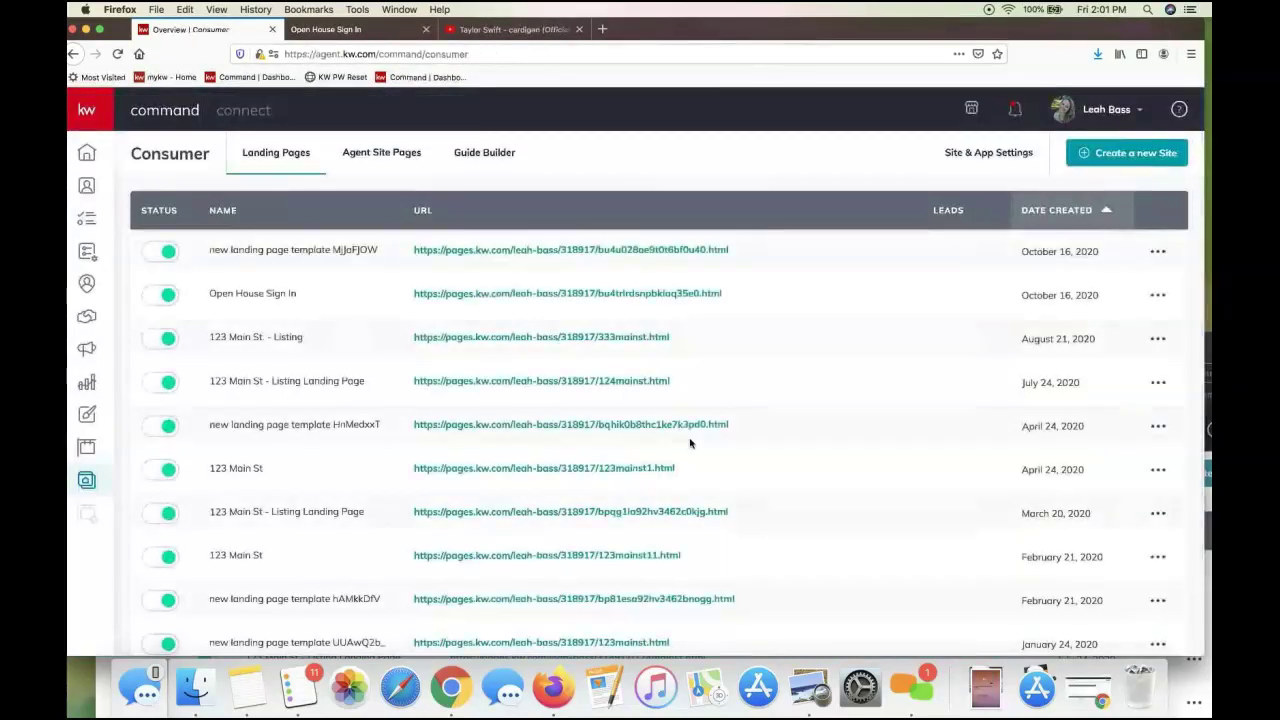
triple_click(266, 251)
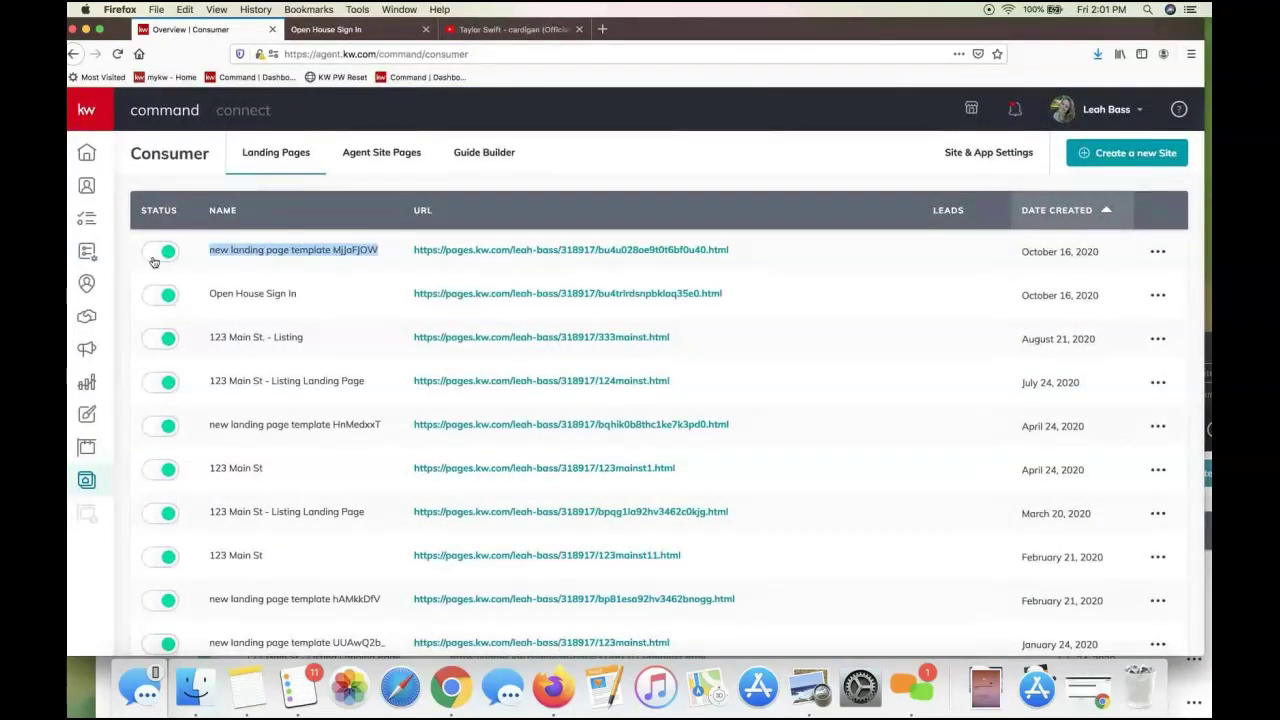
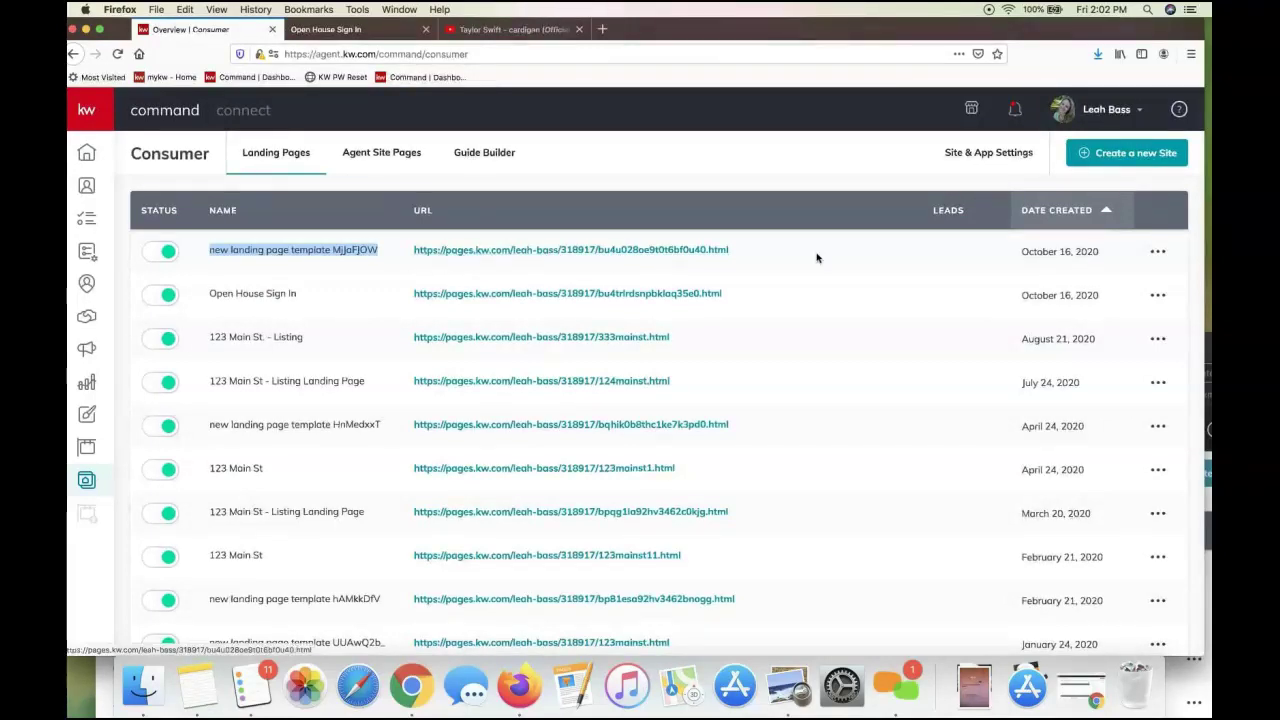
left_click_drag(730, 251, 412, 257)
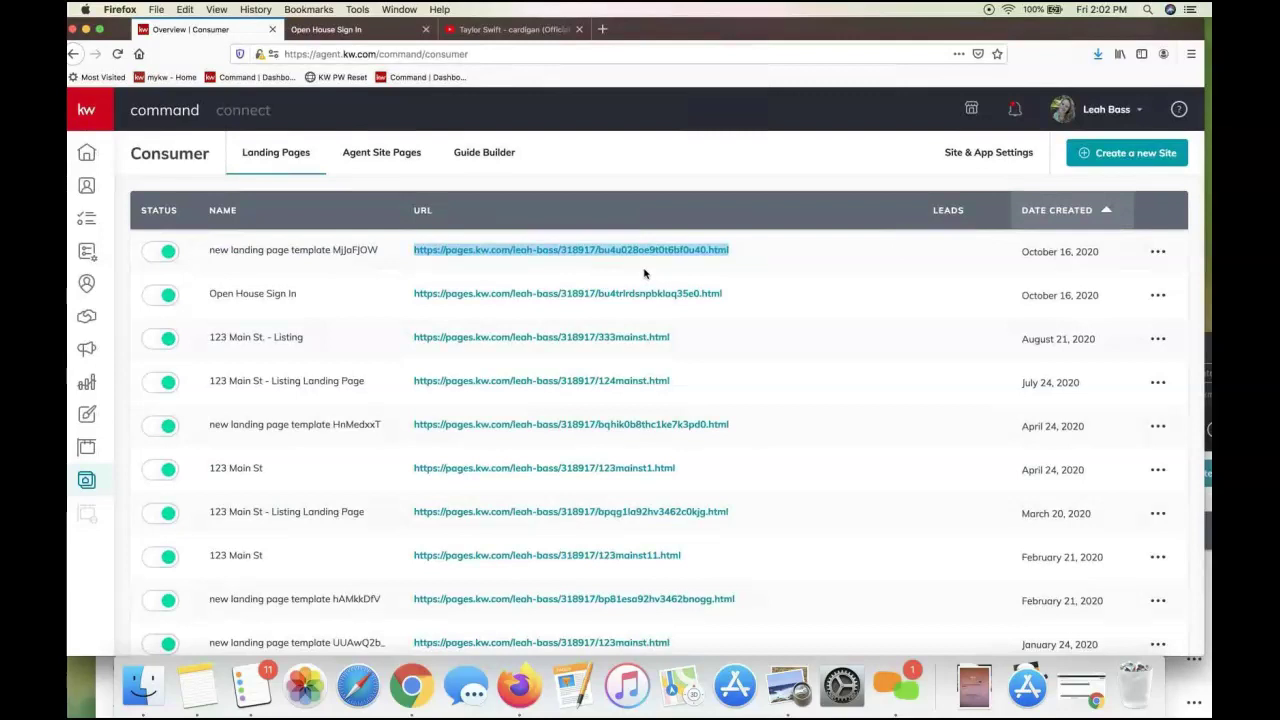
left_click(500, 261)
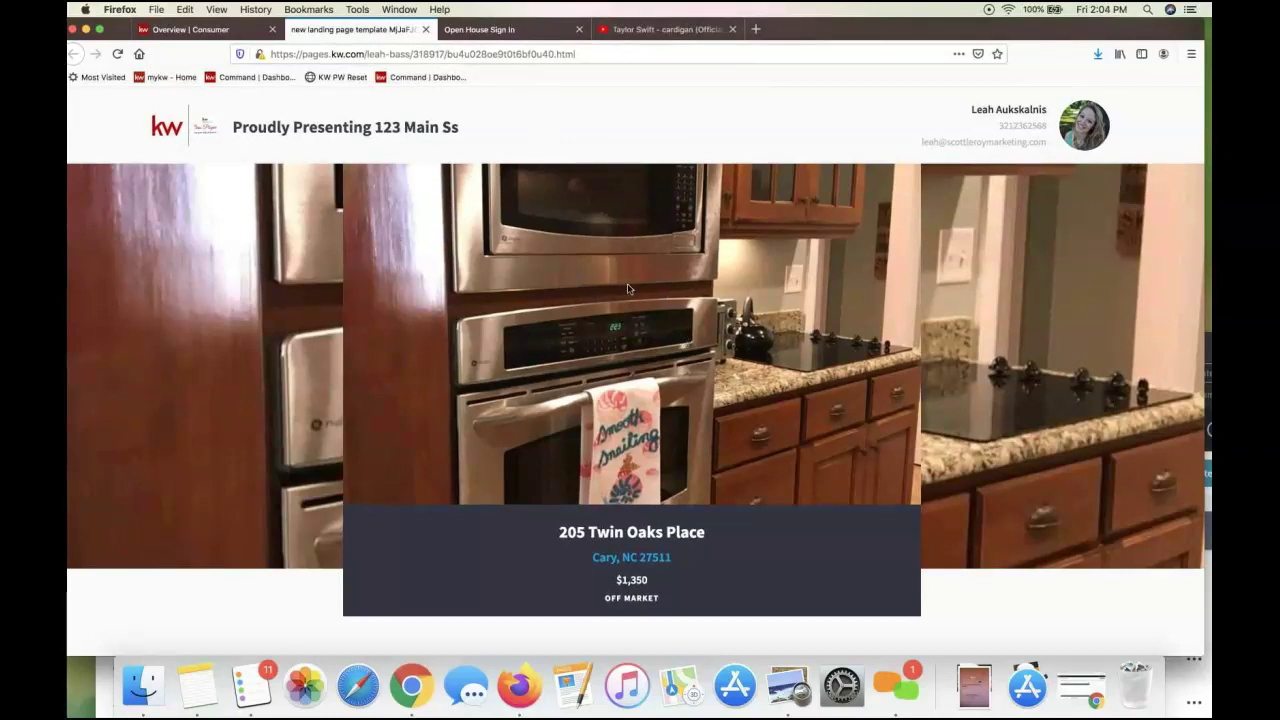
scroll(627, 283, "down", 3)
scroll(627, 283, "down", 5)
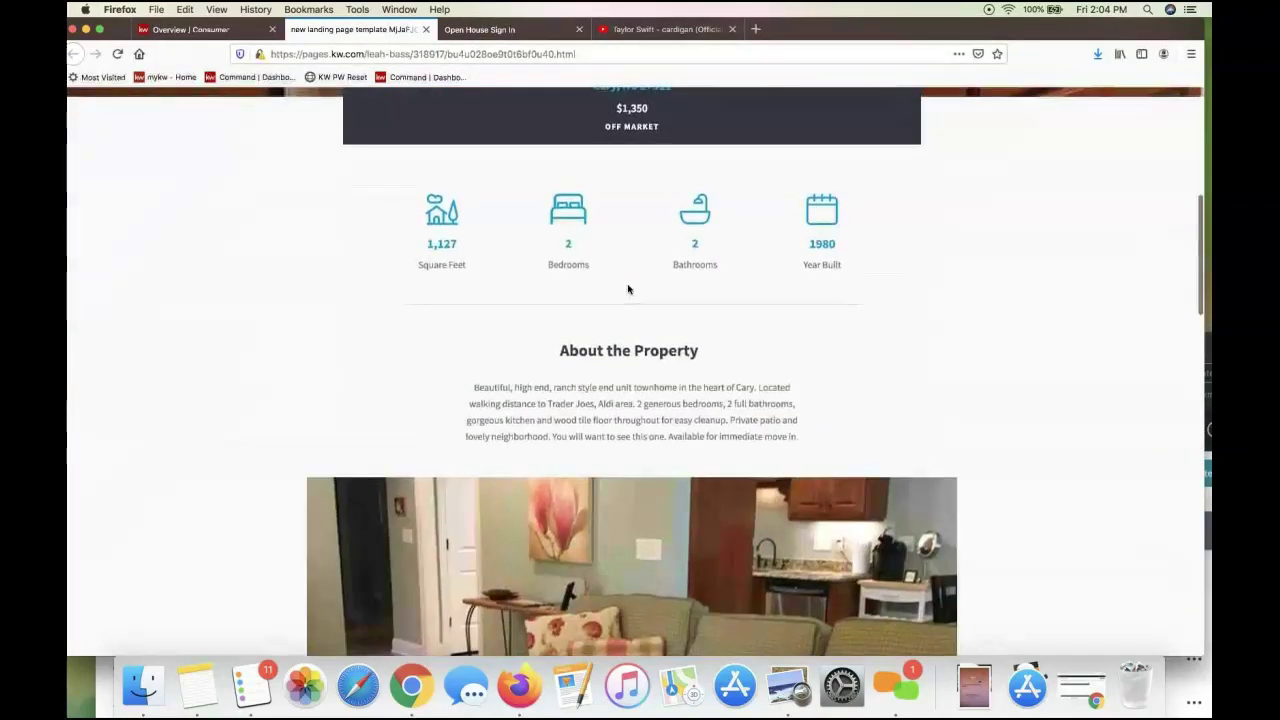
scroll(628, 289, "down", 9)
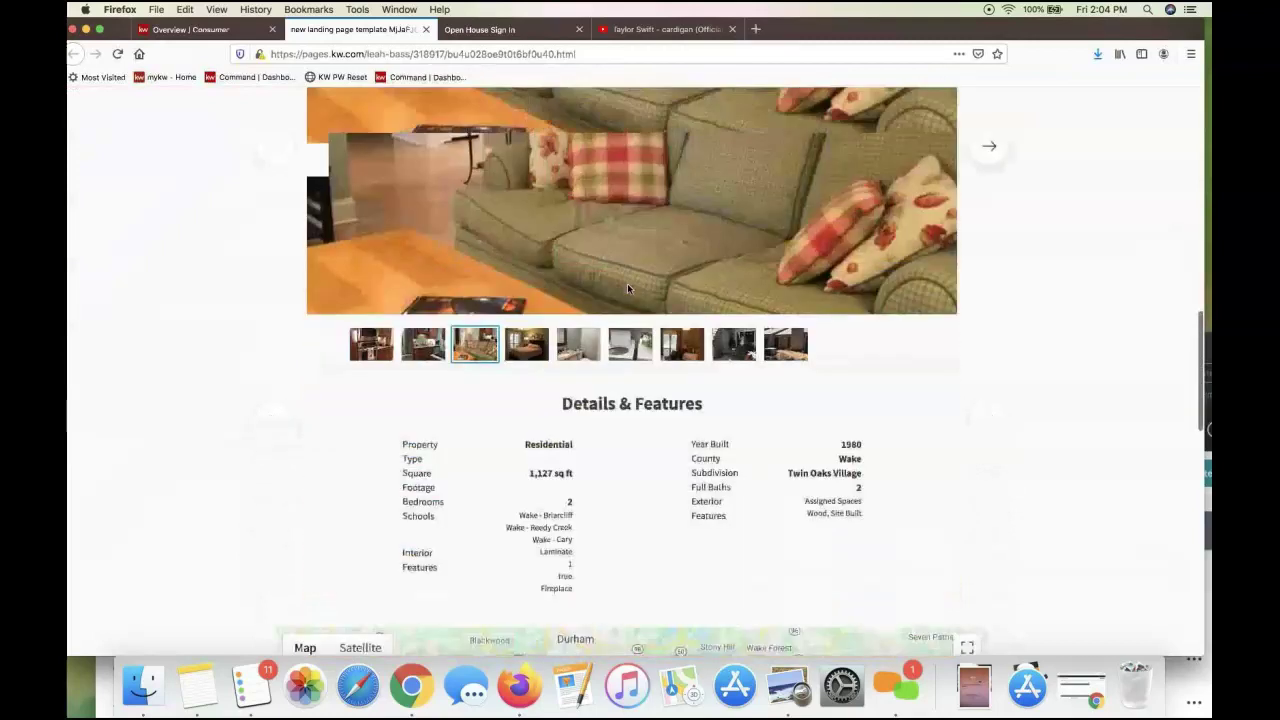
scroll(628, 289, "down", 8)
scroll(628, 289, "up", 1)
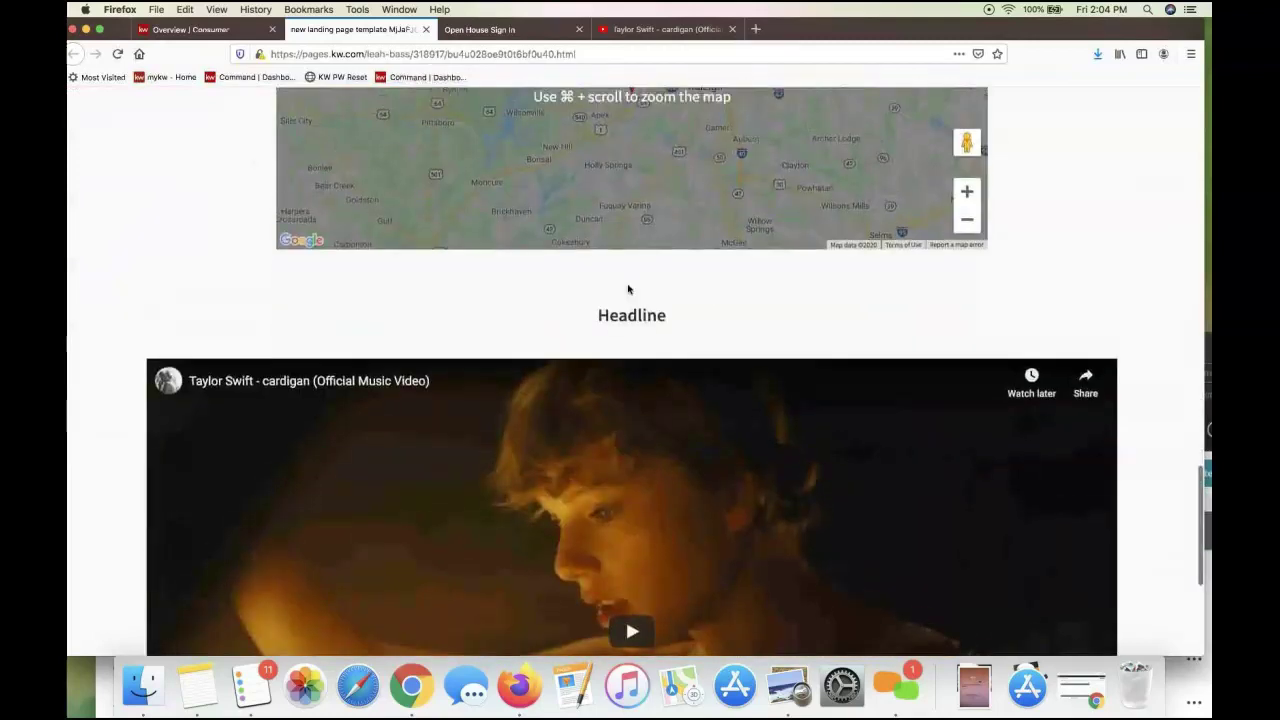
scroll(628, 289, "up", 12)
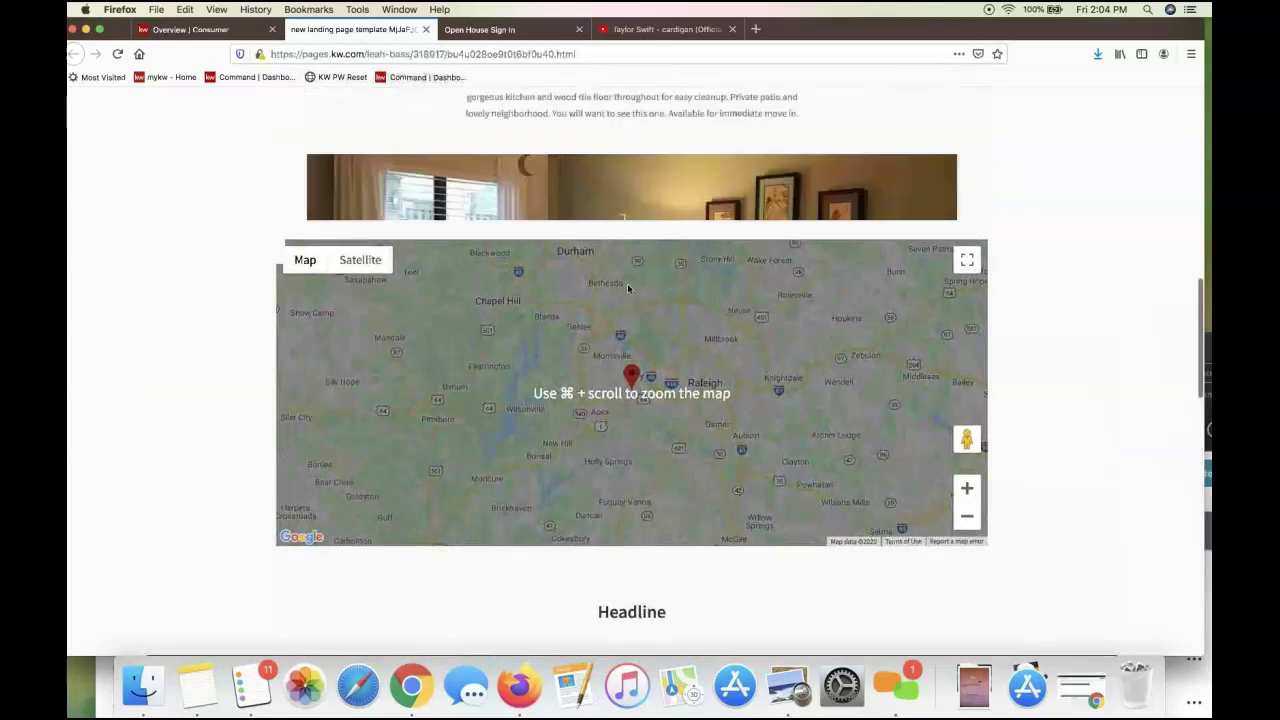
scroll(628, 289, "up", 10)
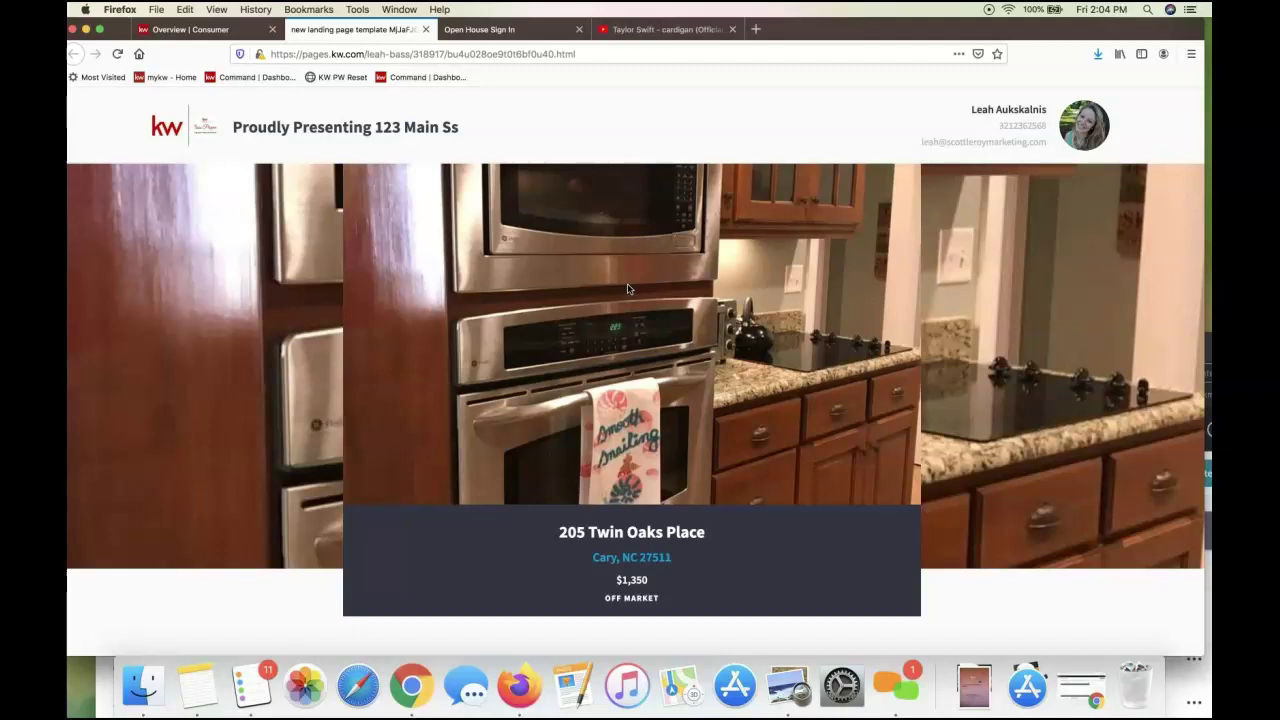
Return to the Consumer Landing Pages list and open the first page's '...' management menu
left_click(197, 30)
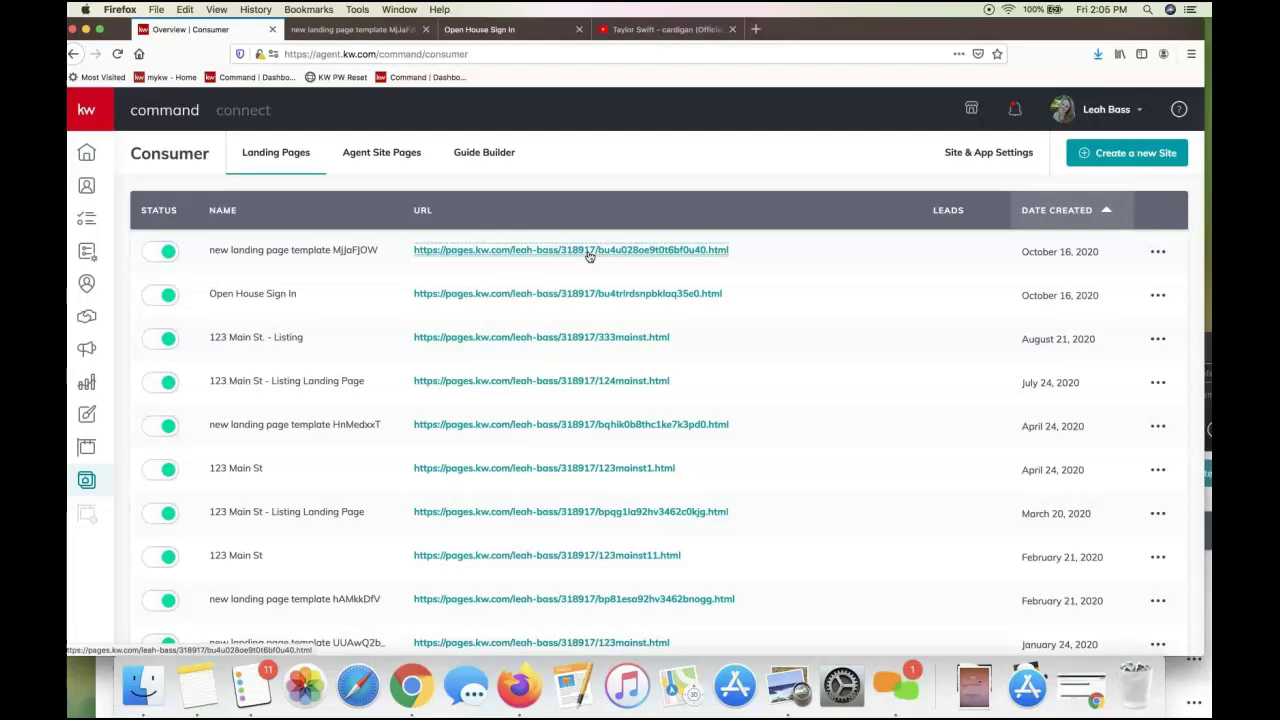
right_click(527, 253)
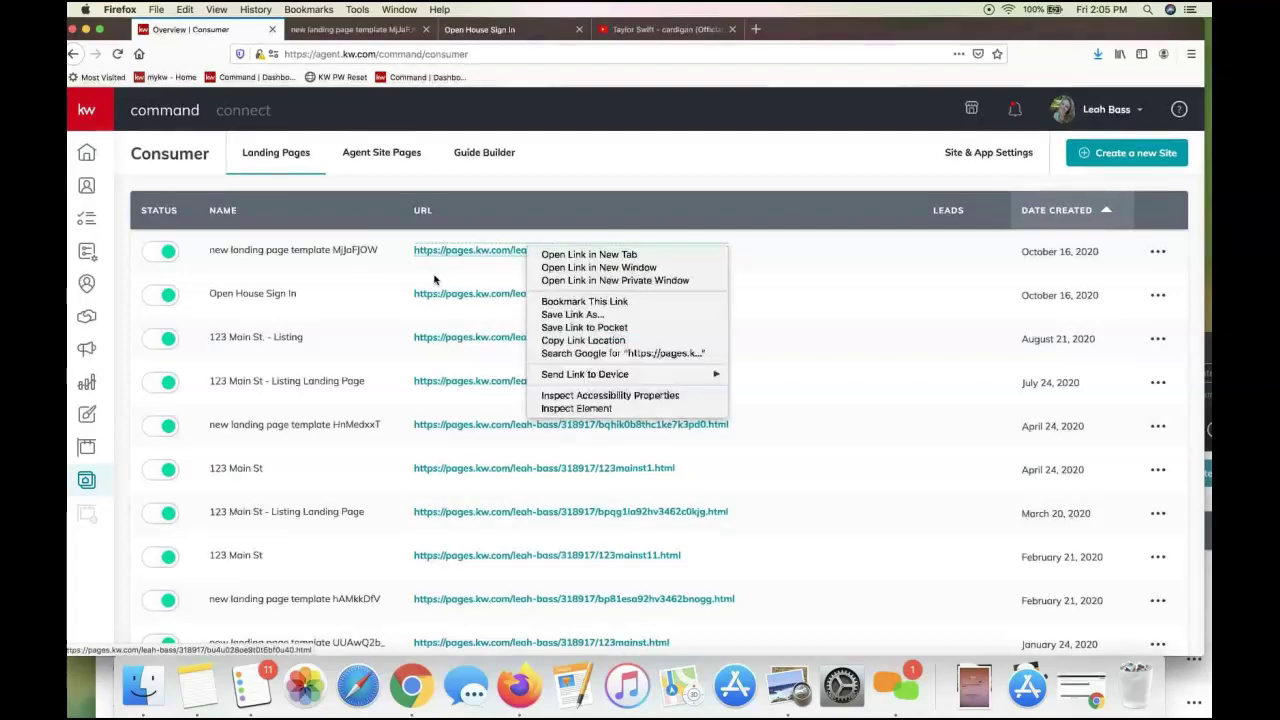
left_click(437, 280)
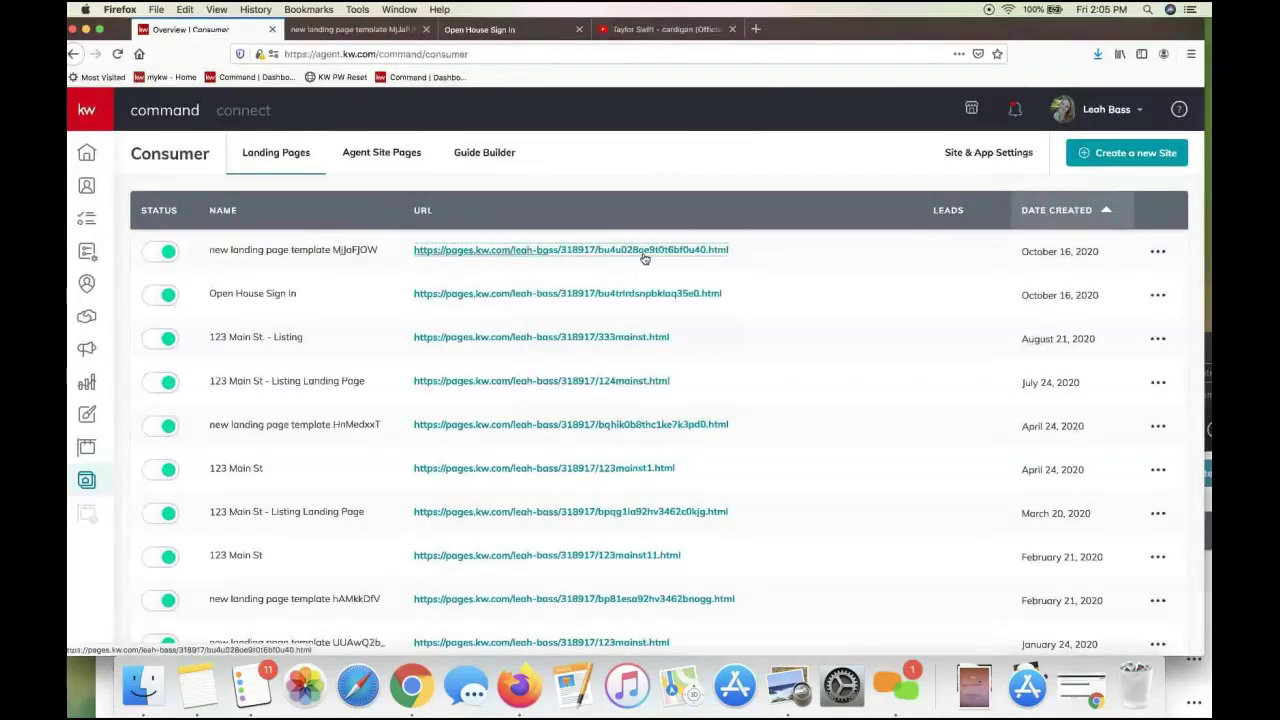
left_click(1158, 254)
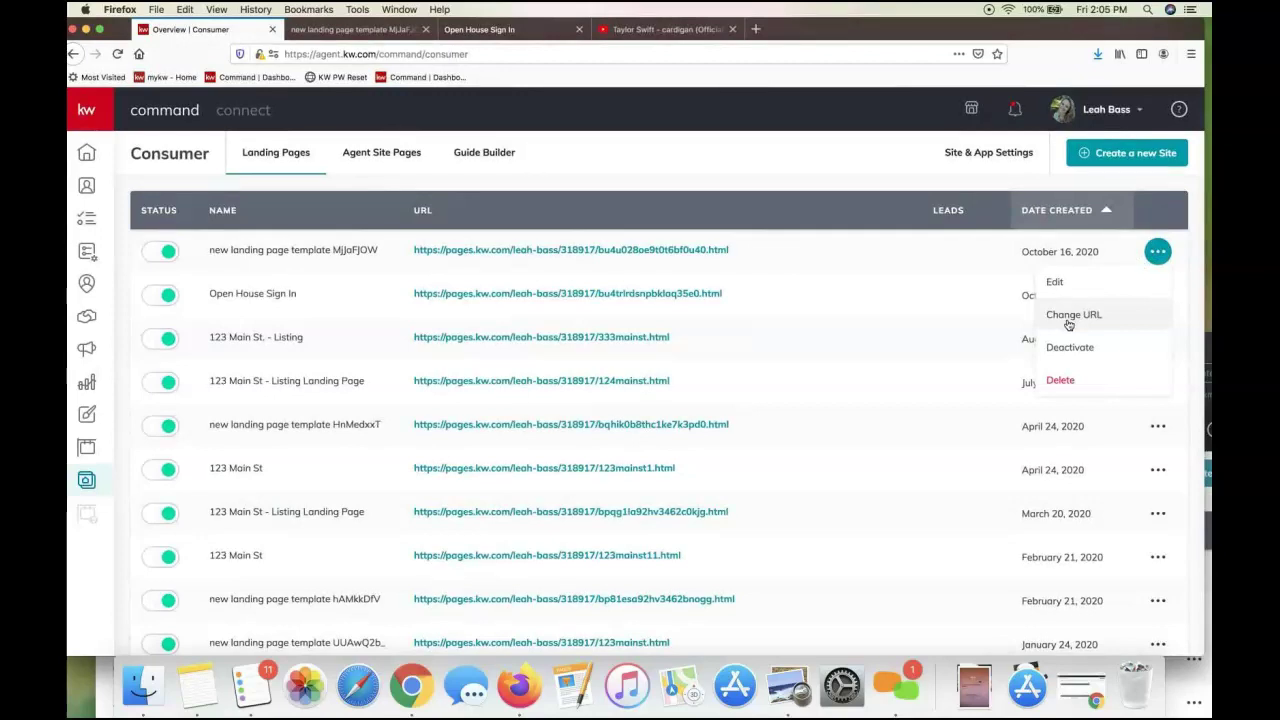
Change the first landing page's URL suffix to 12345mainst and create it
left_click(1068, 318)
double_click(686, 345)
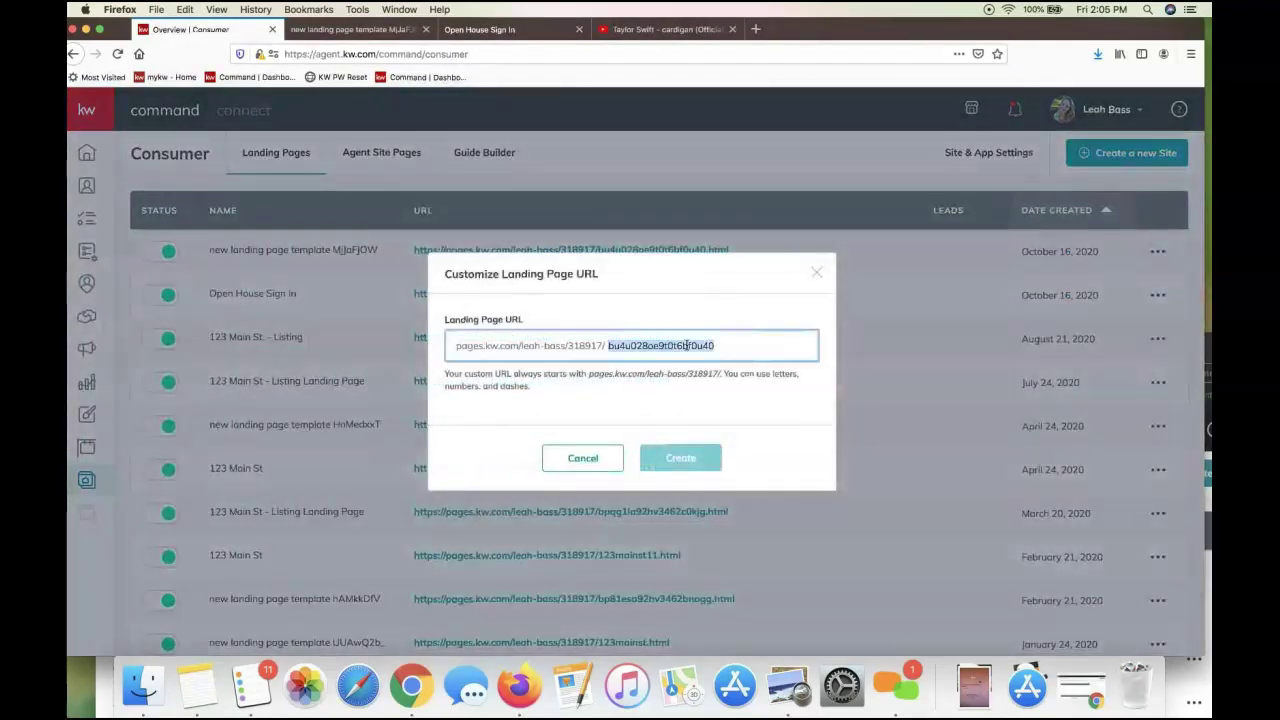
type("12345mainst")
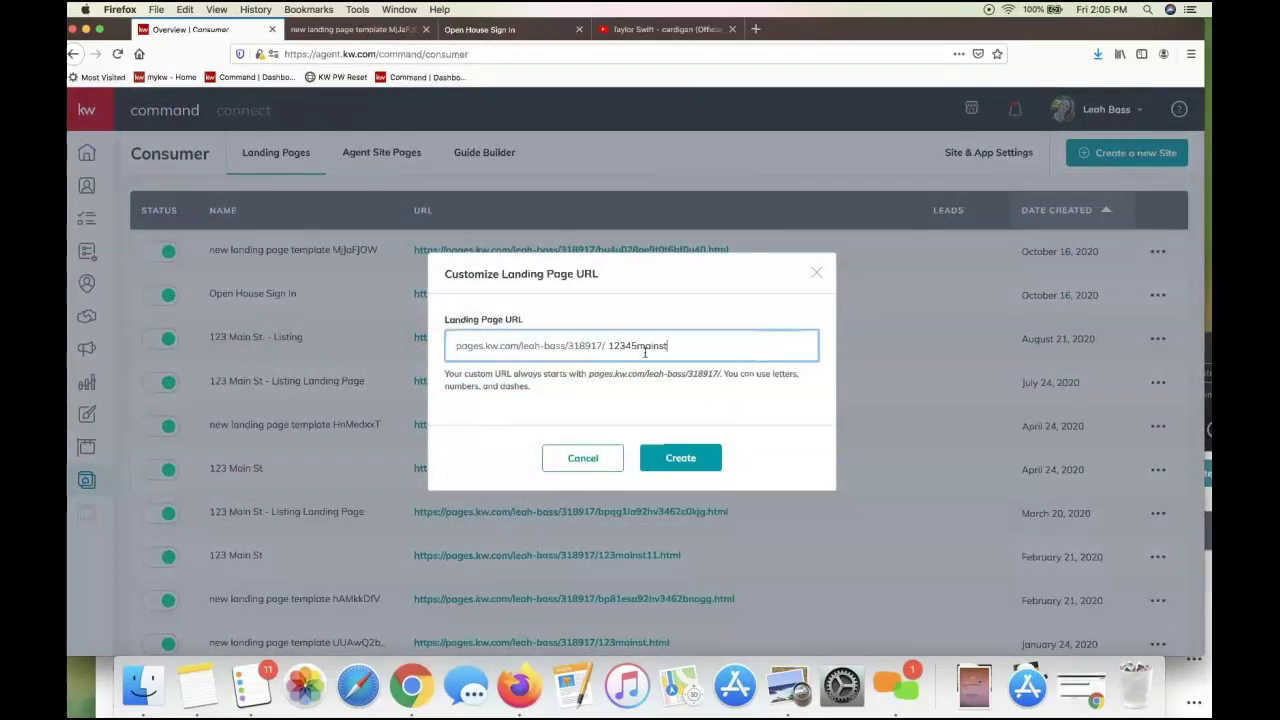
left_click(680, 457)
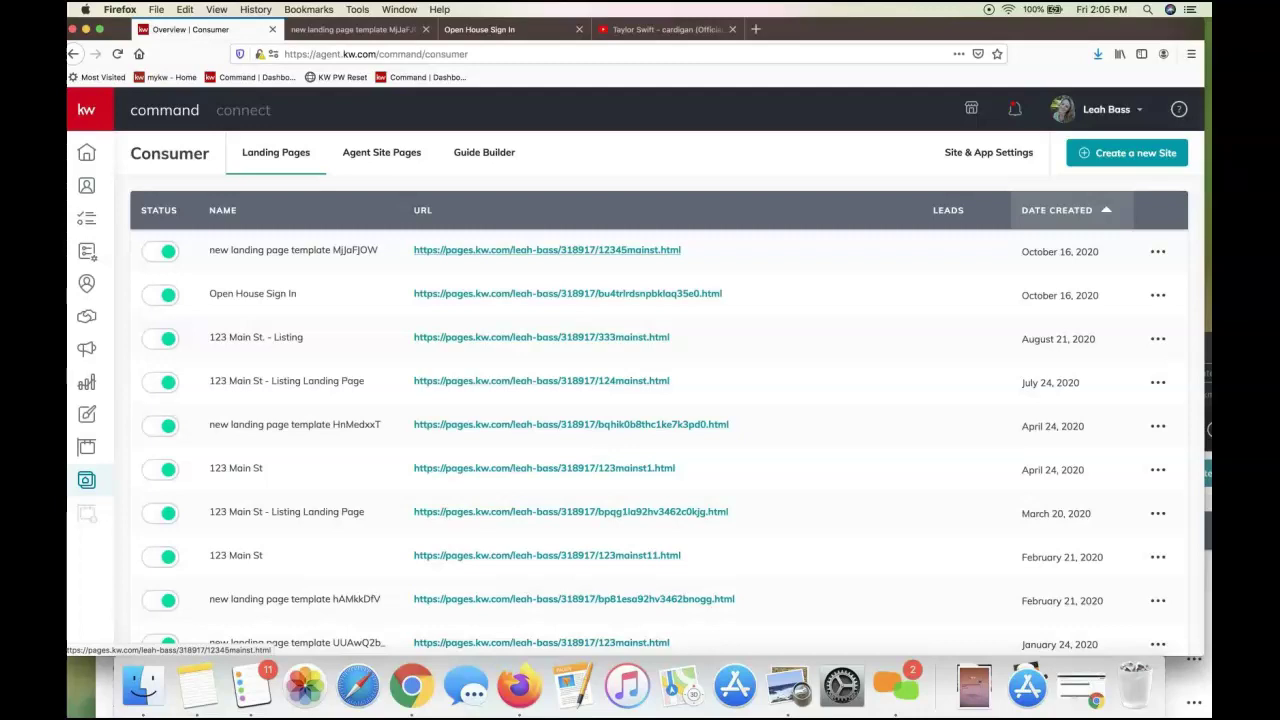
right_click(574, 250)
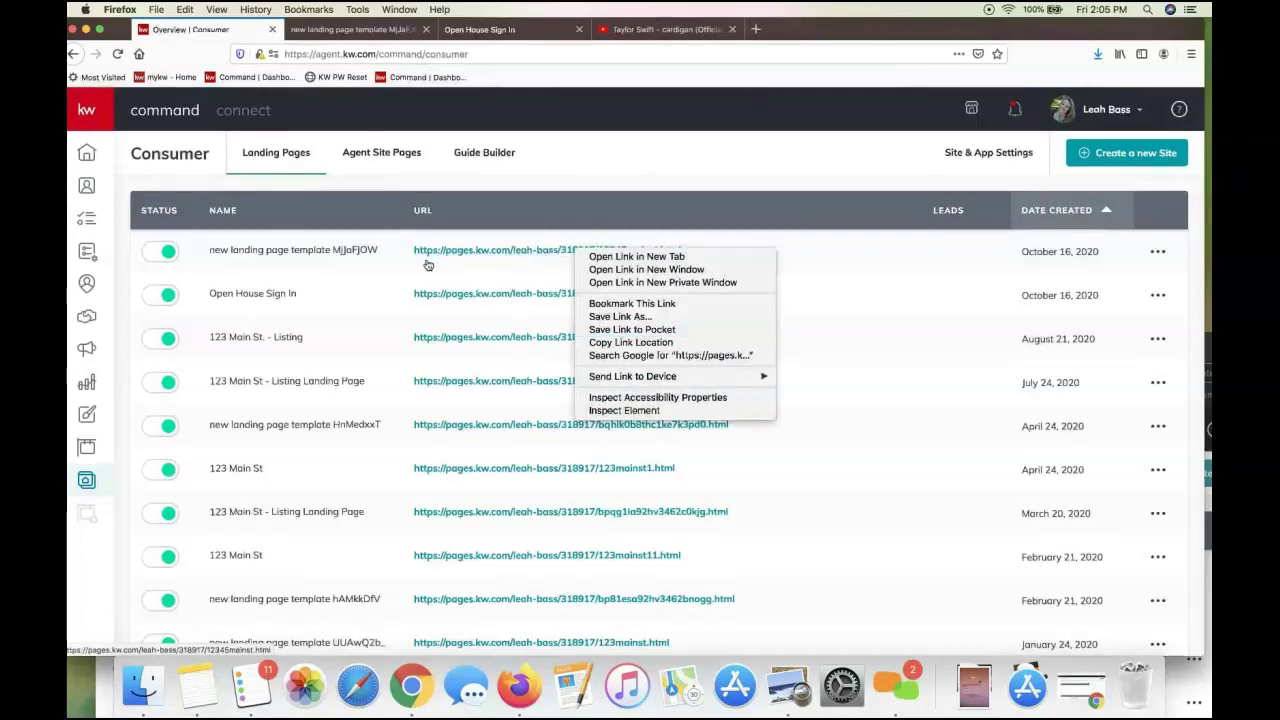
left_click(645, 342)
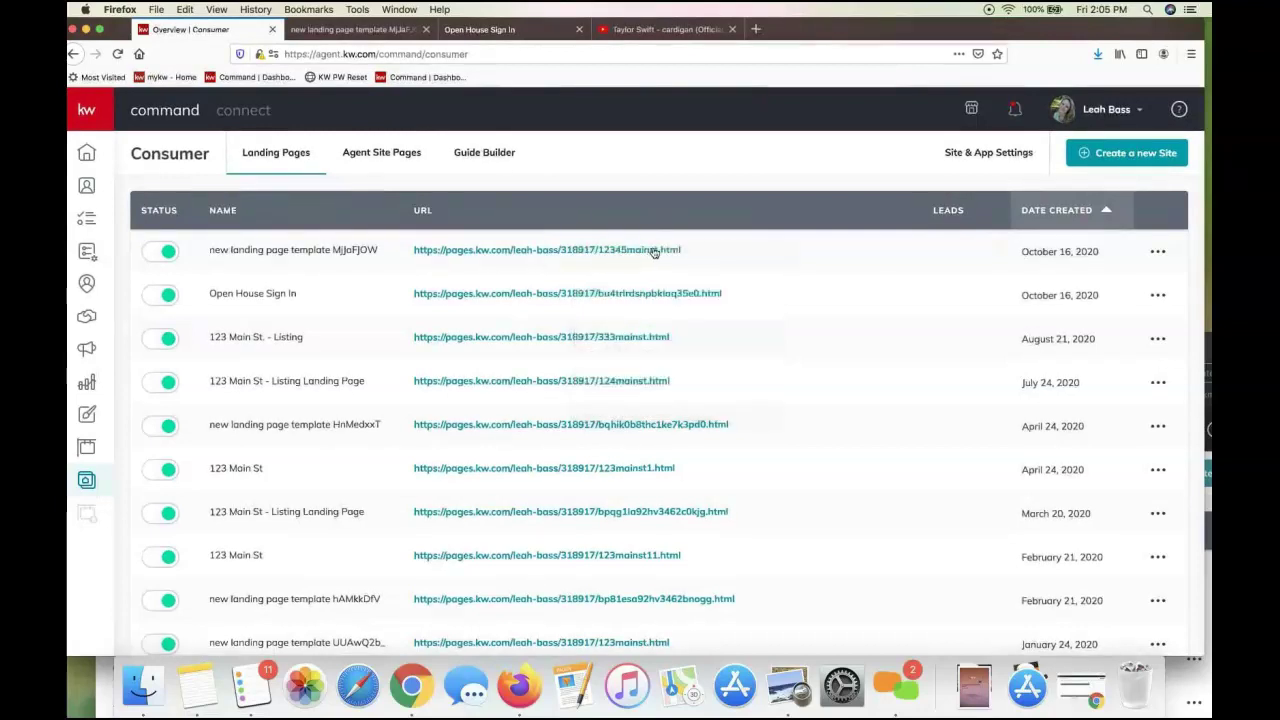